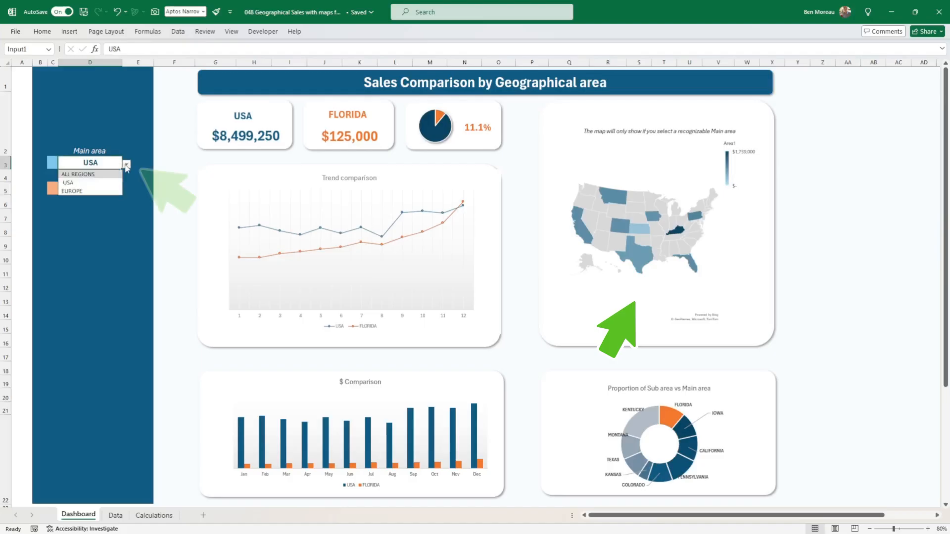
Set the dashboard's Main area to EUROPE and back to USA to compare the map and charts.
click(107, 192)
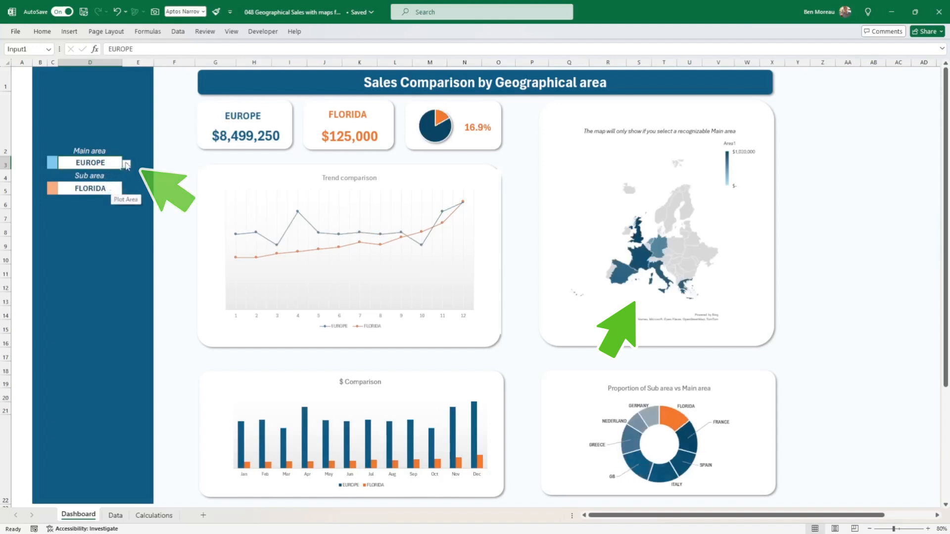
click(126, 163)
click(99, 184)
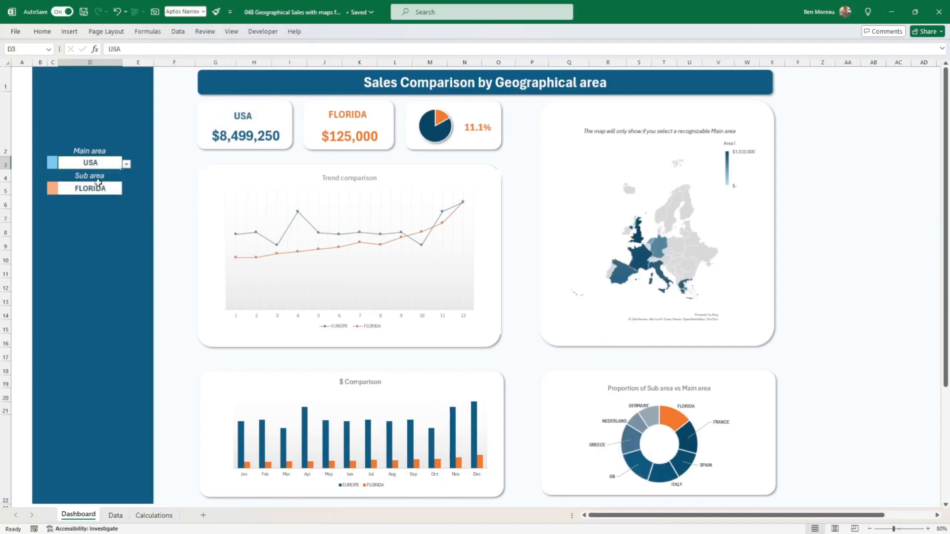
Switch the Main area to EUROPE again and return it to USA, comparing the sub area proportion chart.
click(127, 165)
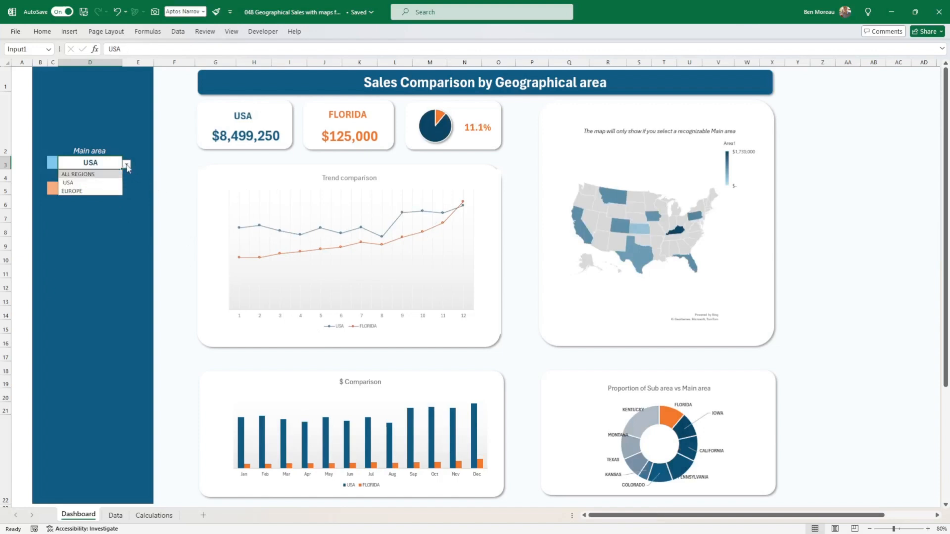
click(103, 191)
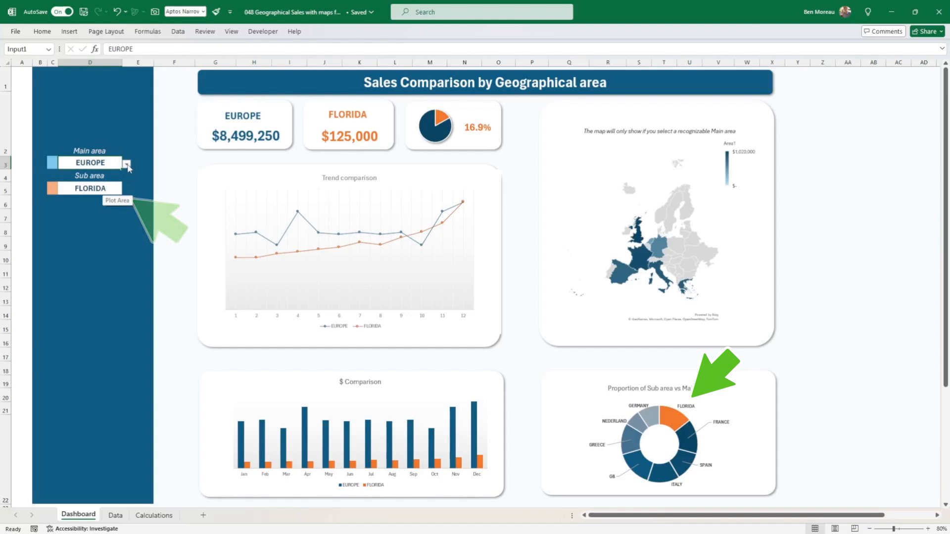
click(113, 189)
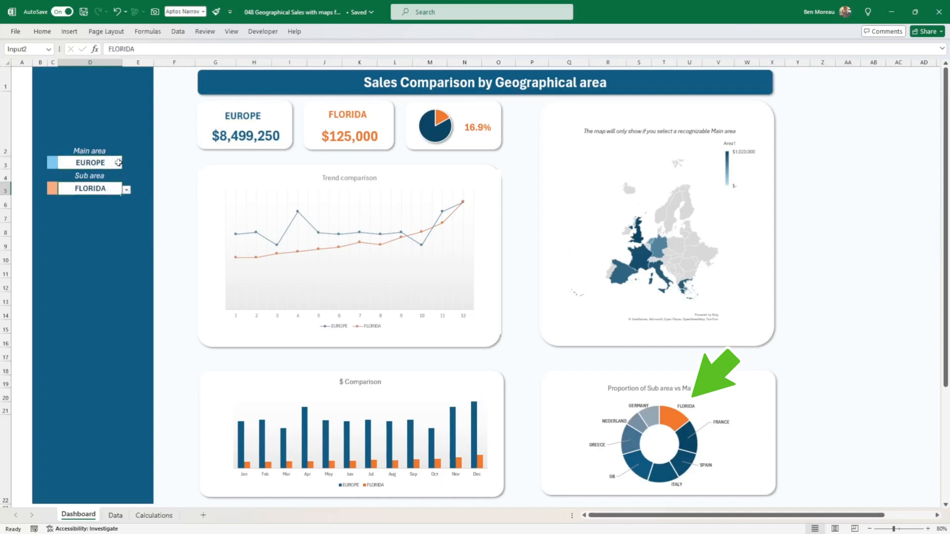
click(118, 163)
click(127, 164)
click(111, 188)
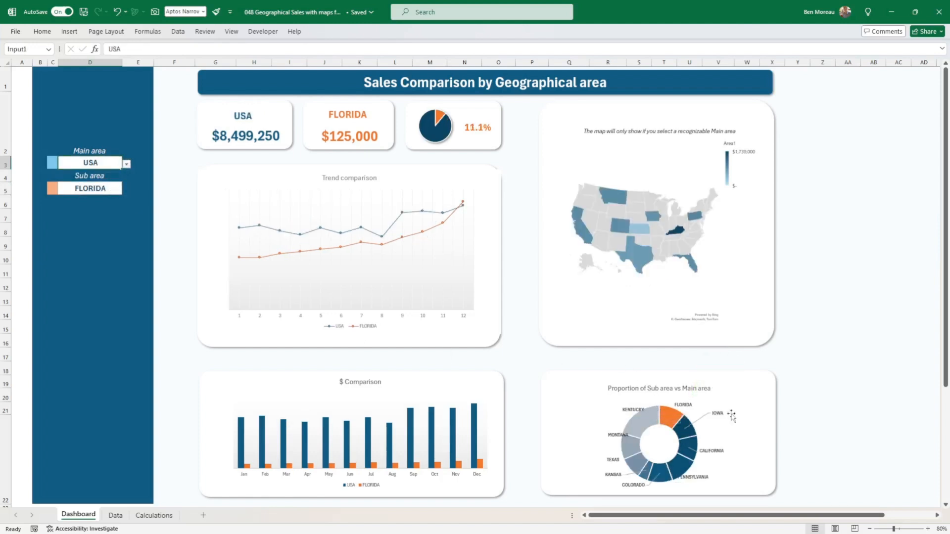
Change the dashboard's Main area from the list to EUROPE, keeping FLORIDA as the Sub area.
click(80, 194)
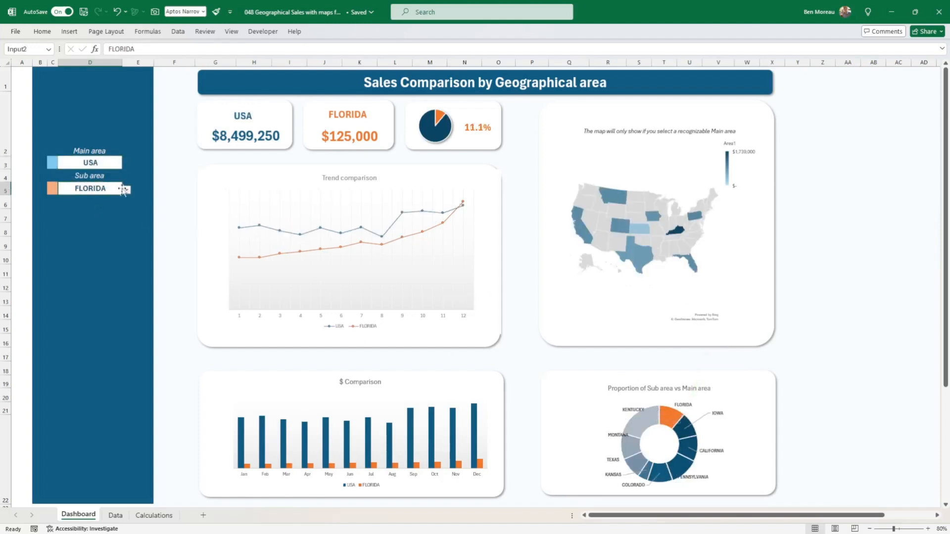
click(114, 166)
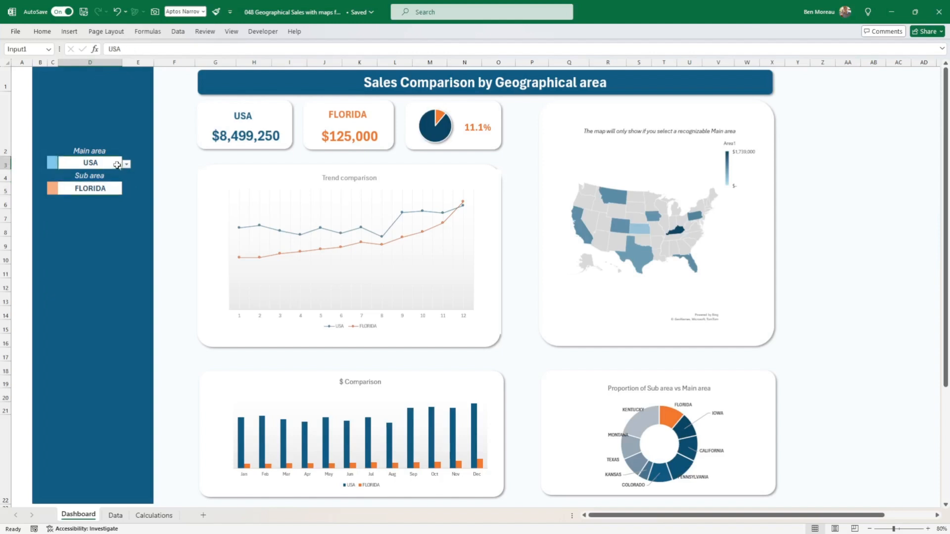
click(127, 164)
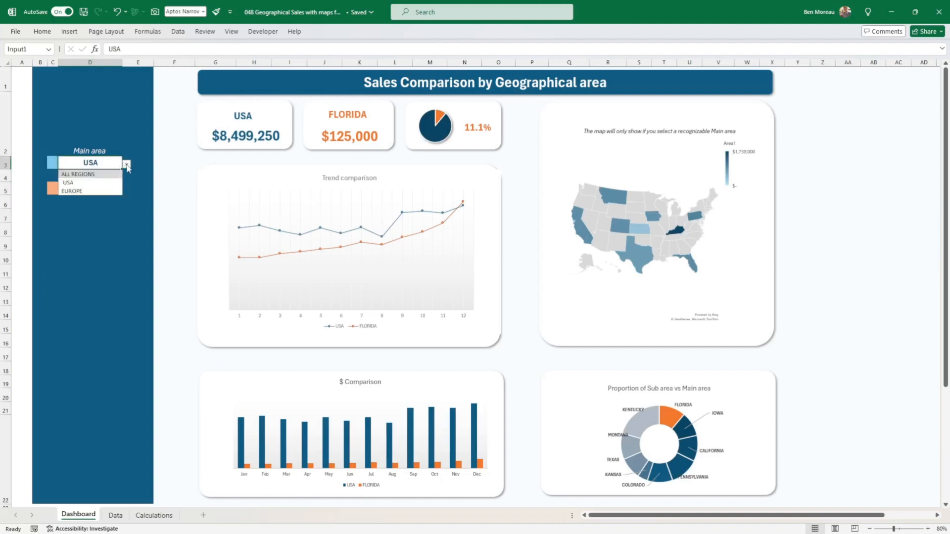
click(102, 191)
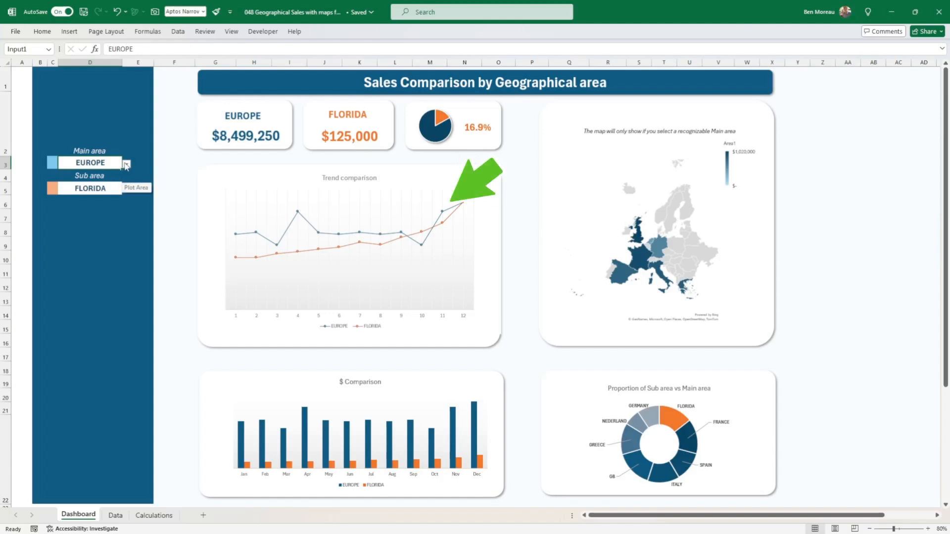
Restore the dashboard's Main area to USA.
click(127, 164)
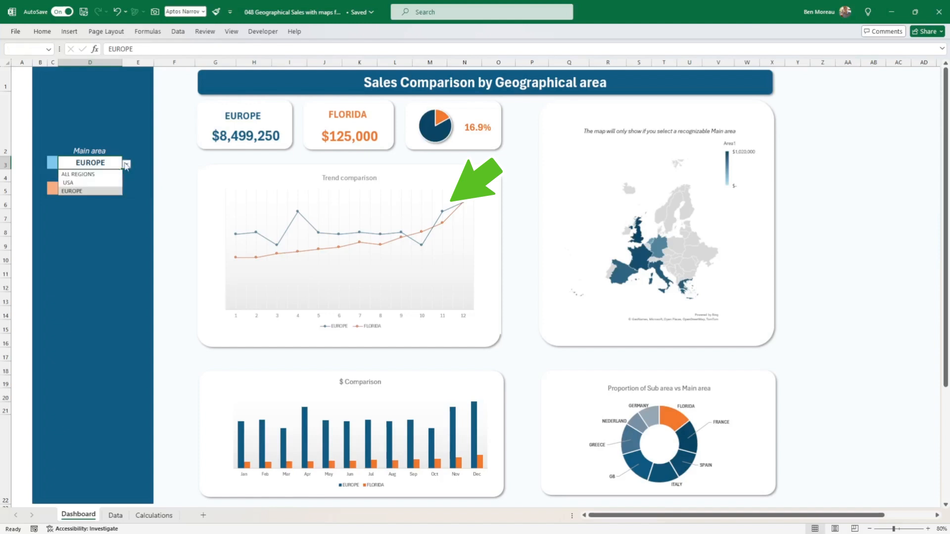
click(111, 185)
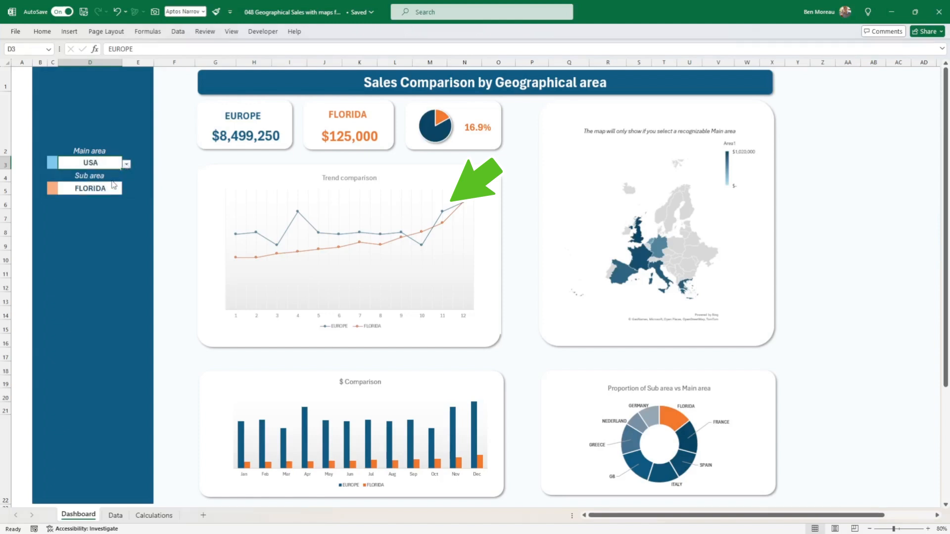
key(BackSpace)
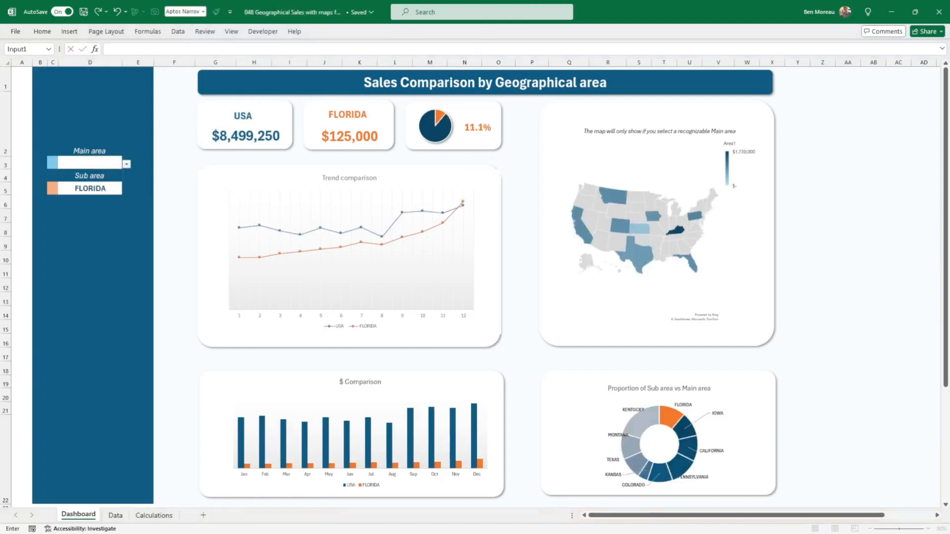
text(USA)
click(102, 172)
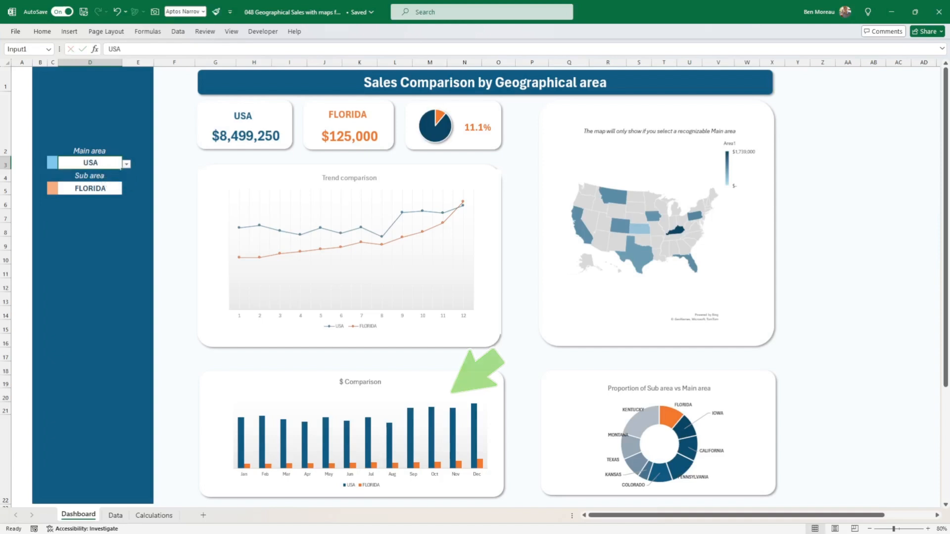
Set the Sub area to IOWA for the comparison with USA.
click(107, 187)
click(127, 190)
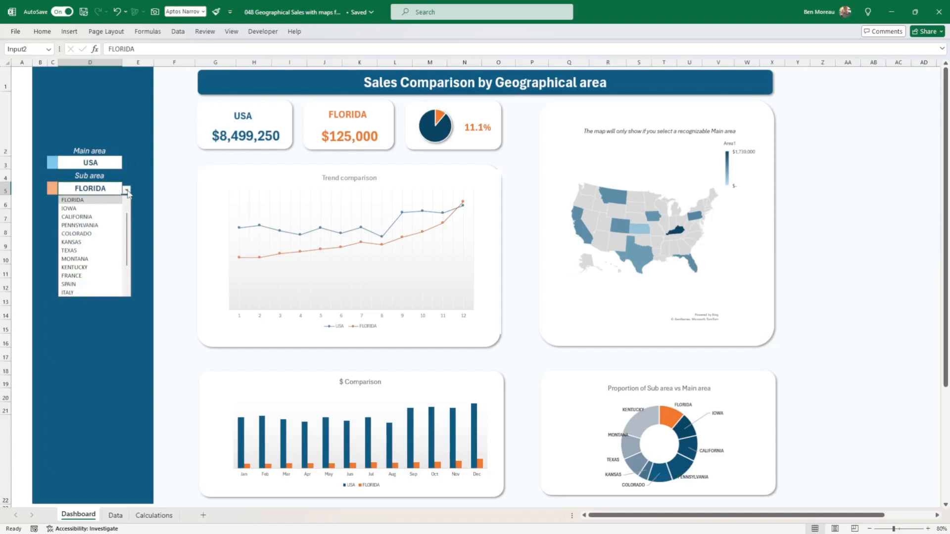
click(94, 209)
Change the compared regions to EUROPE as Main area and FRANCE as Sub area.
click(104, 164)
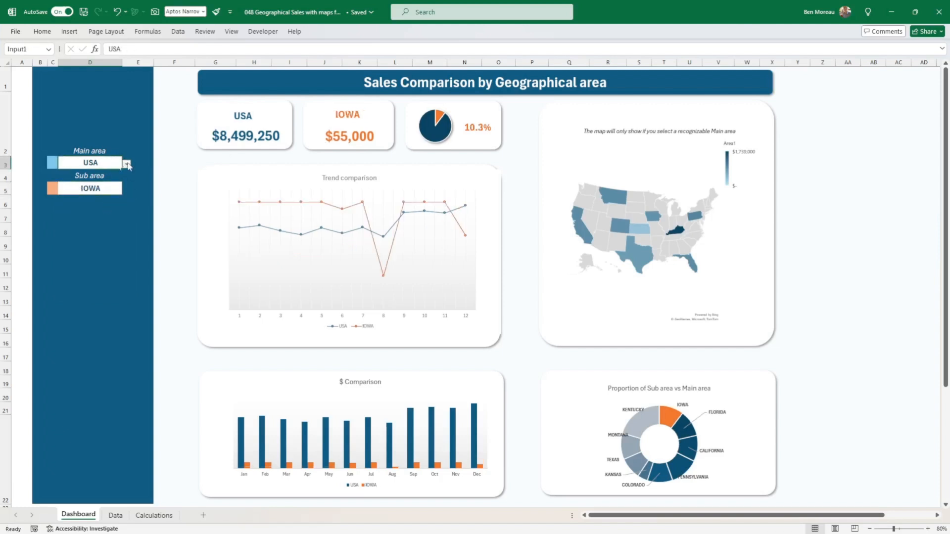
click(127, 164)
click(94, 191)
click(103, 189)
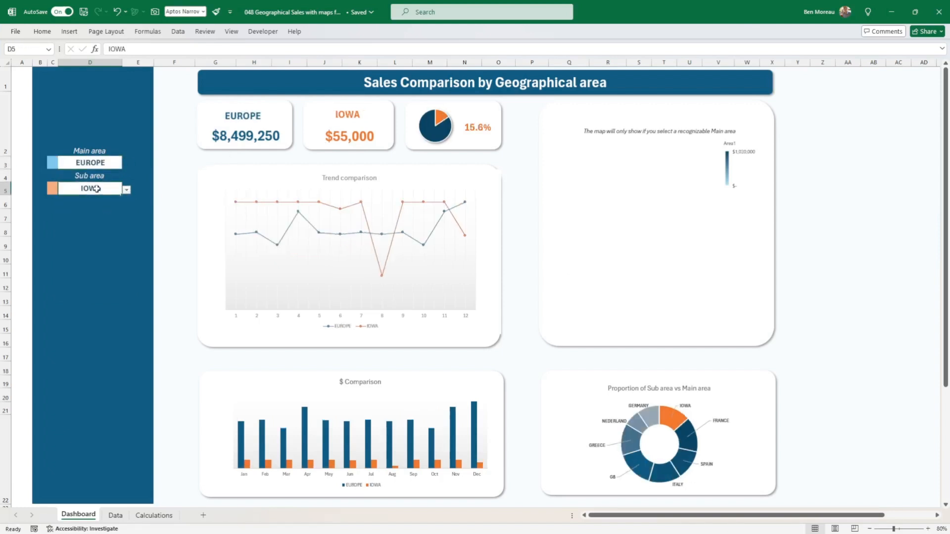
click(126, 190)
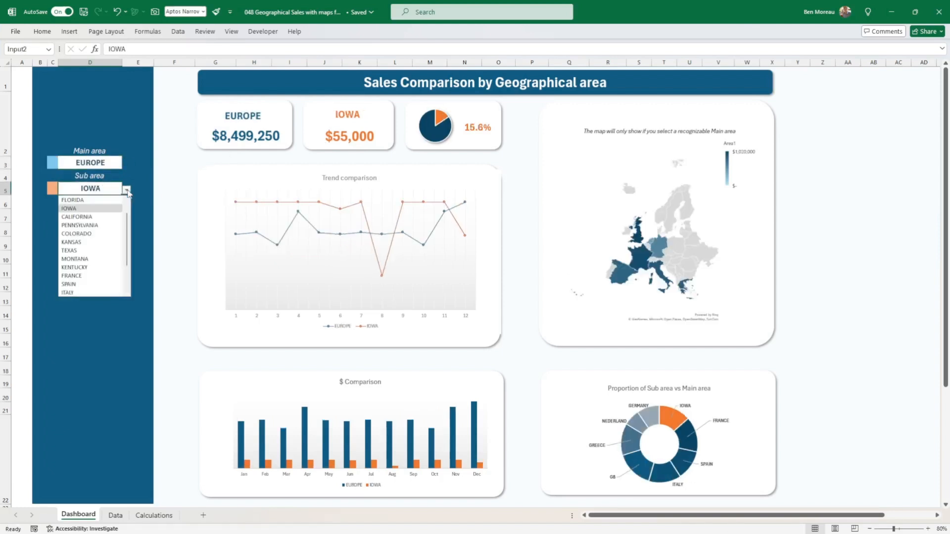
click(94, 275)
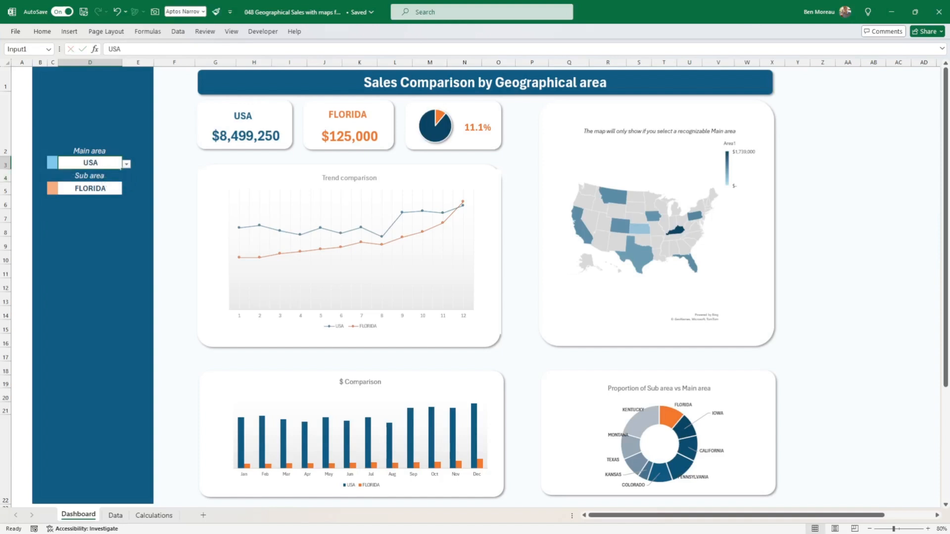
Set the Sub area to IOWA and undo that change.
key(Down)
key(Down)
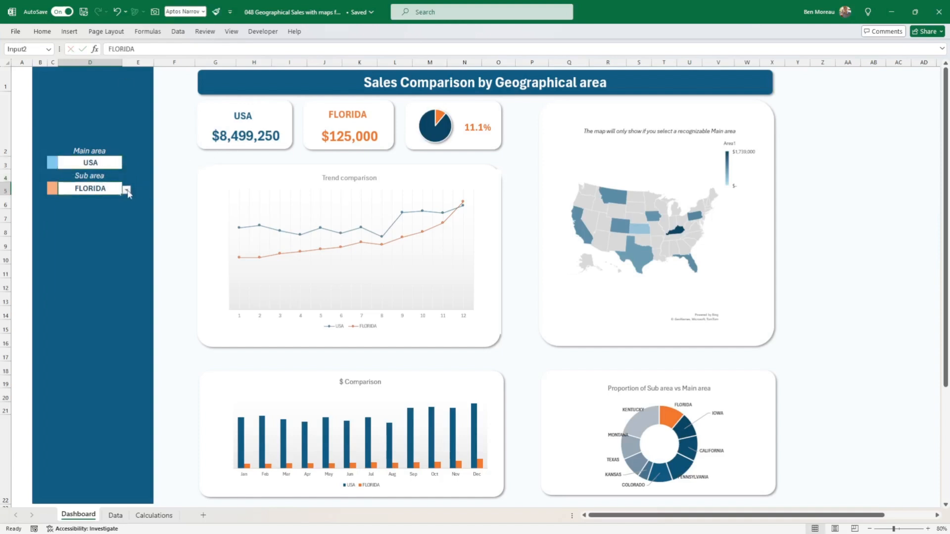
click(127, 190)
click(84, 208)
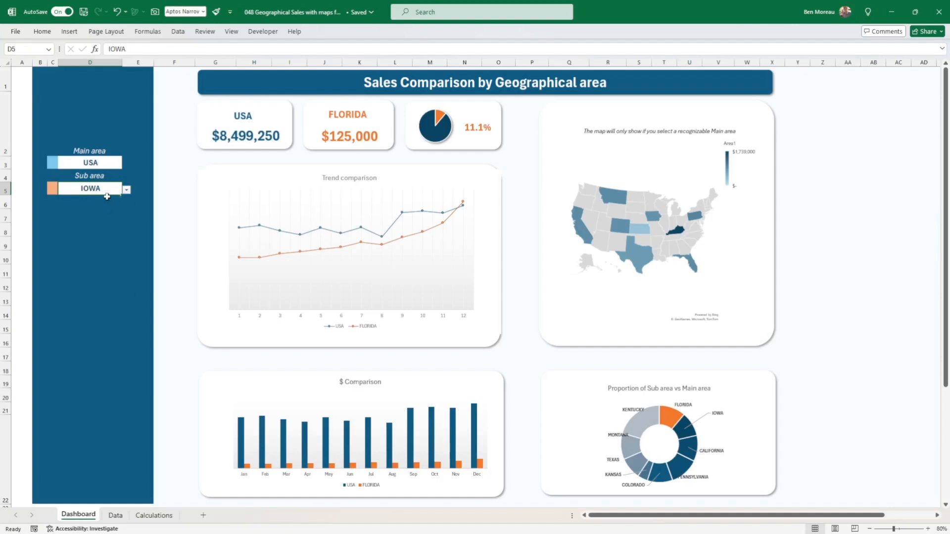
key(ctrl+z)
Choose IOWA as the Sub area while the Main area stays on USA.
click(112, 161)
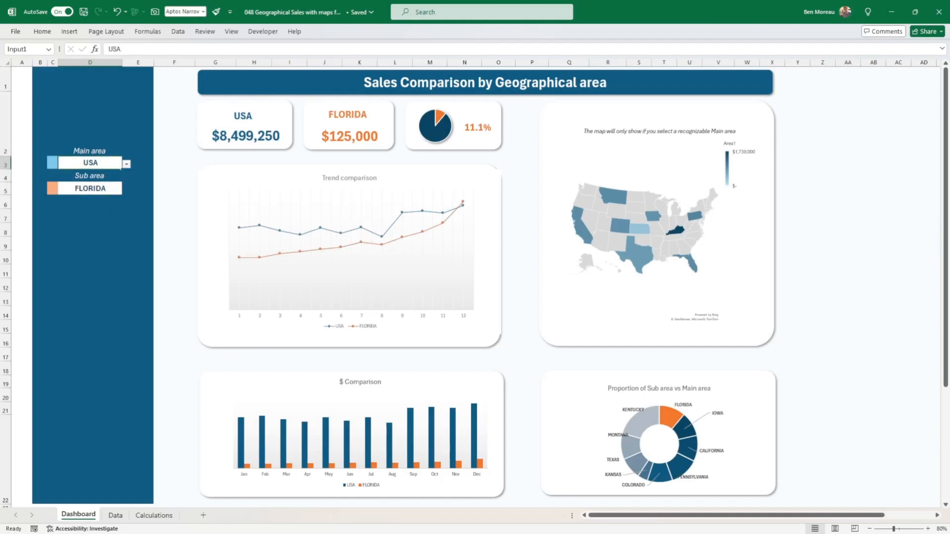
key(Down)
key(Down)
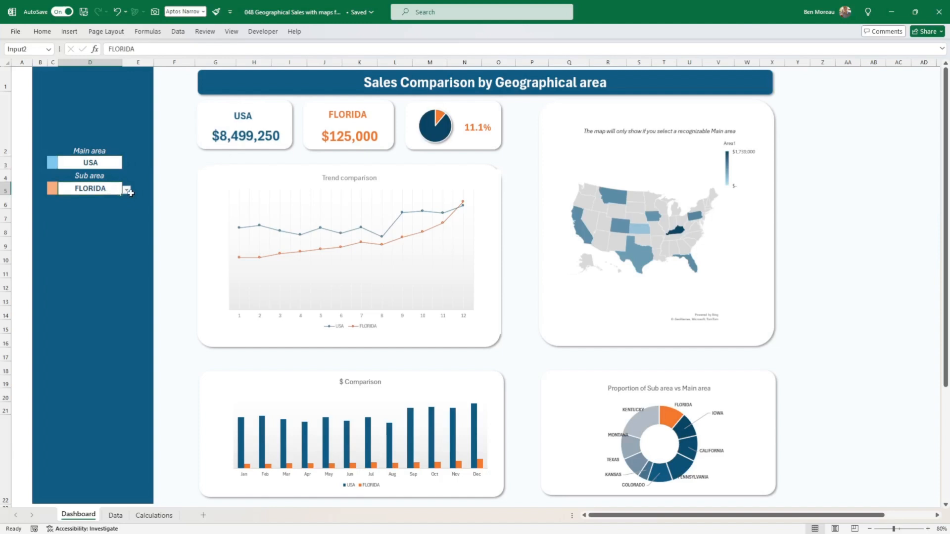
click(127, 190)
click(89, 209)
Set the Main area to EUROPE and the Sub area to FRANCE.
click(112, 160)
click(127, 163)
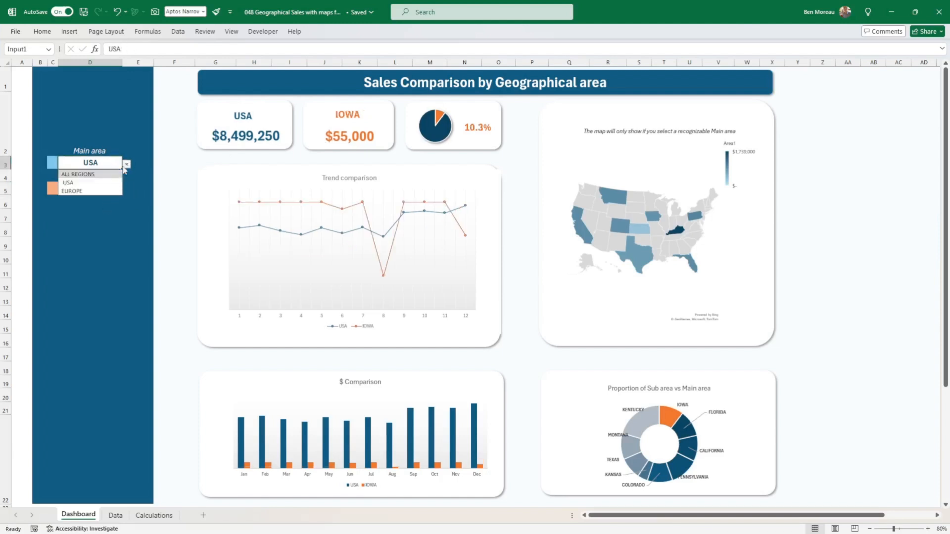
click(93, 189)
click(92, 188)
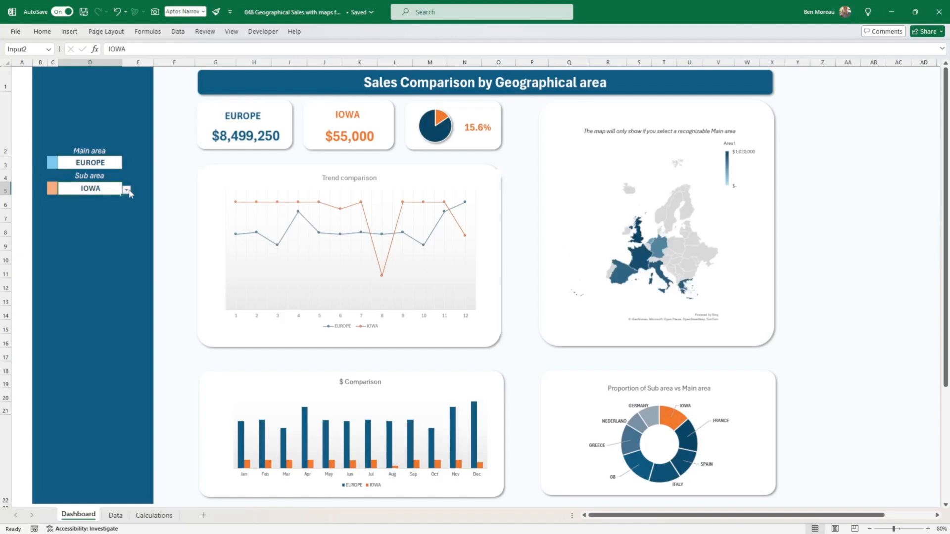
click(126, 190)
click(93, 271)
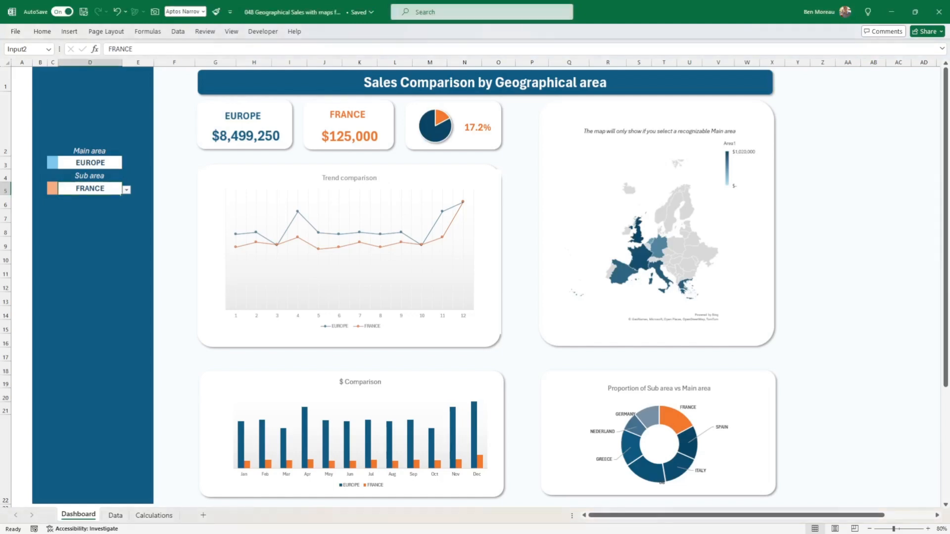
Switch to the Simple Clear Geographical Sales workbook and examine the Region1, Region2 and Region0 labels beside the tables.
key(alt+Tab)
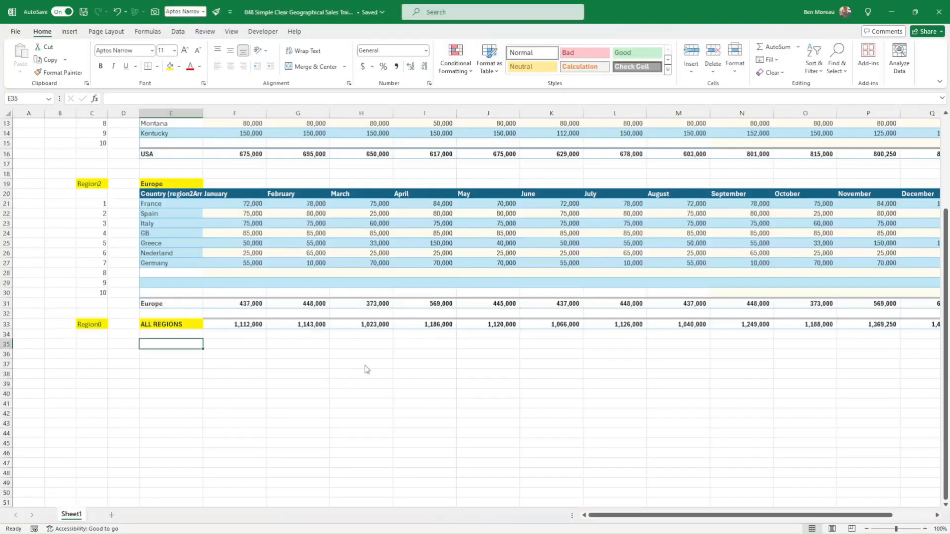
scroll(426, 368, up, 4)
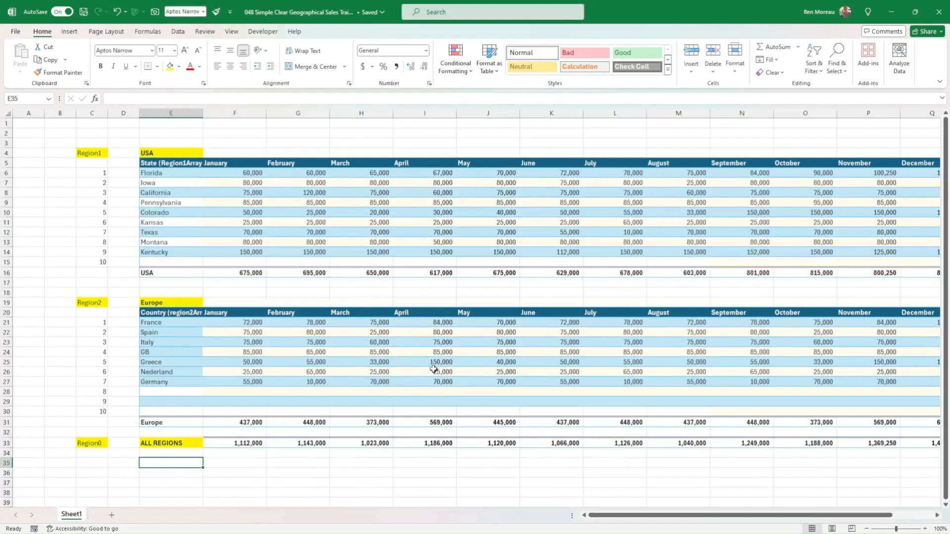
click(78, 156)
click(96, 302)
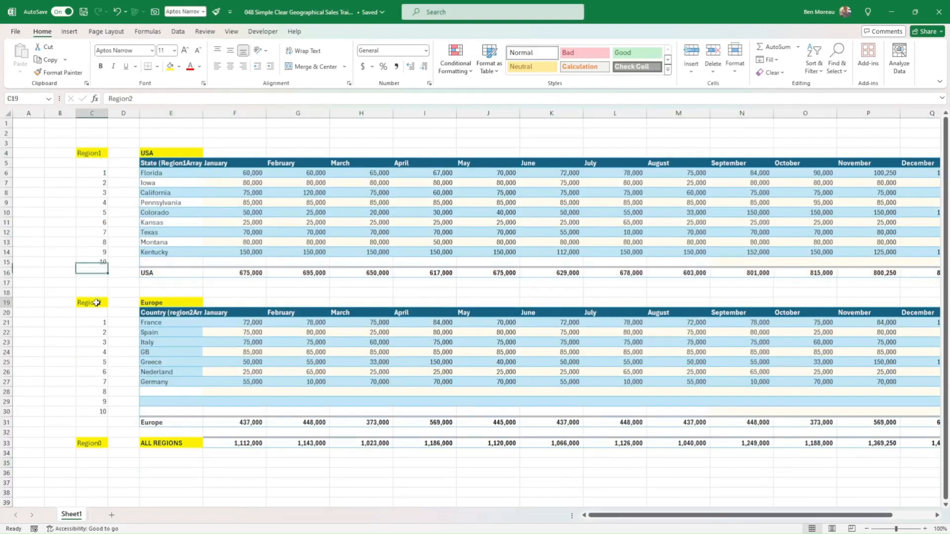
click(94, 443)
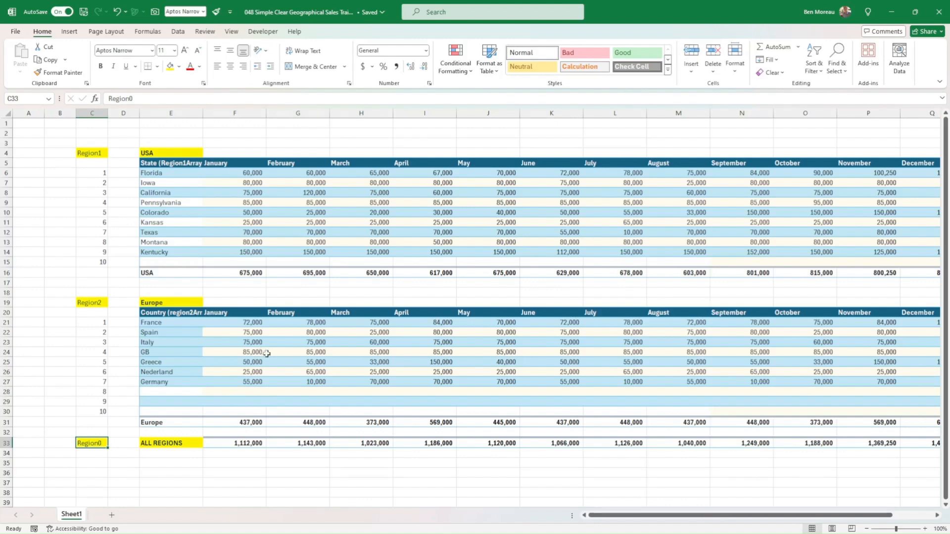
Highlight the sales columns from January through Total across both region tables to review them.
drag(238, 111, 847, 111)
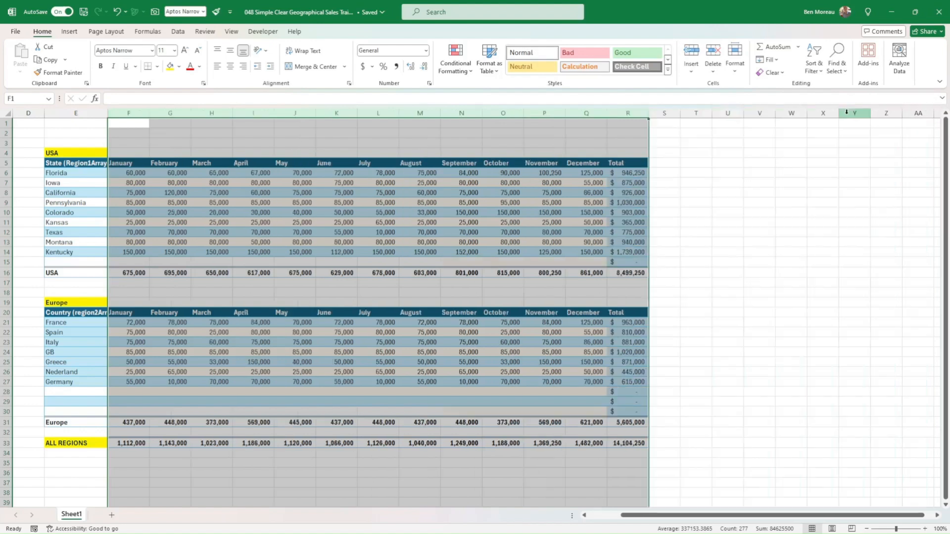
click(291, 211)
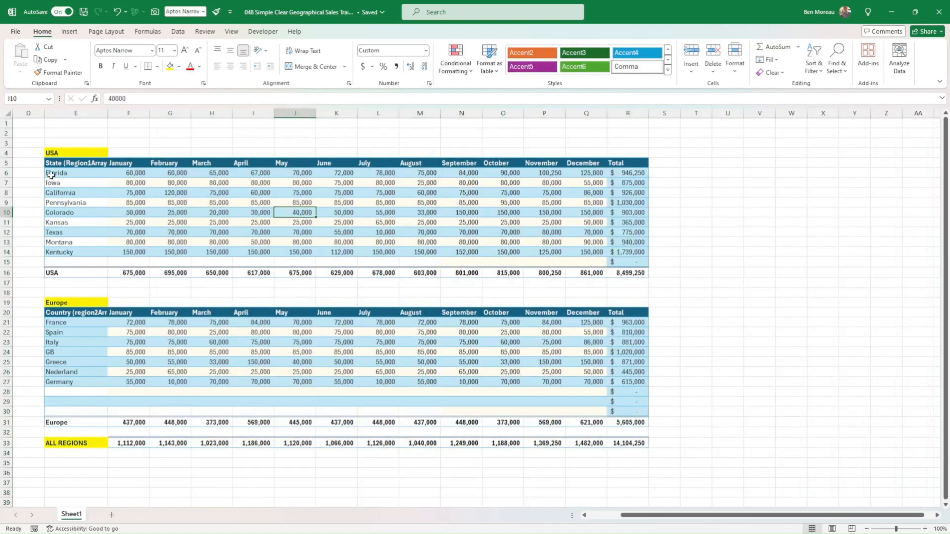
scroll(41, 167, left, 2)
Examine the Region1 label, its list of states in E6:E15, and the USA heading in E4.
click(60, 153)
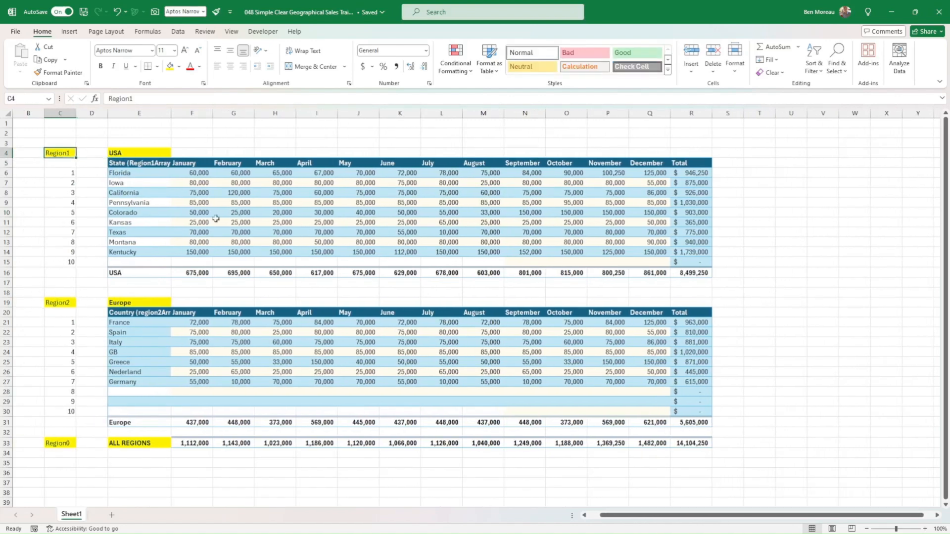
drag(124, 171, 125, 262)
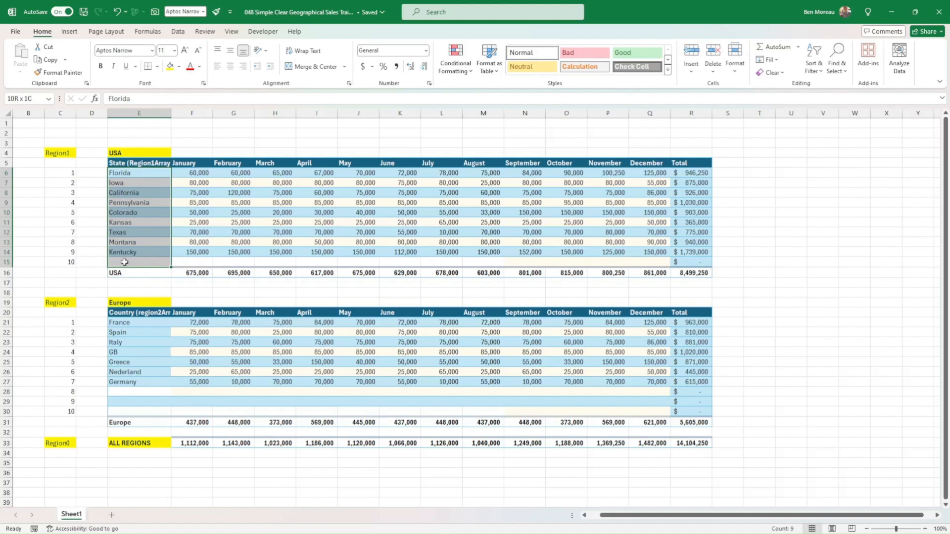
drag(125, 262, 127, 263)
click(121, 152)
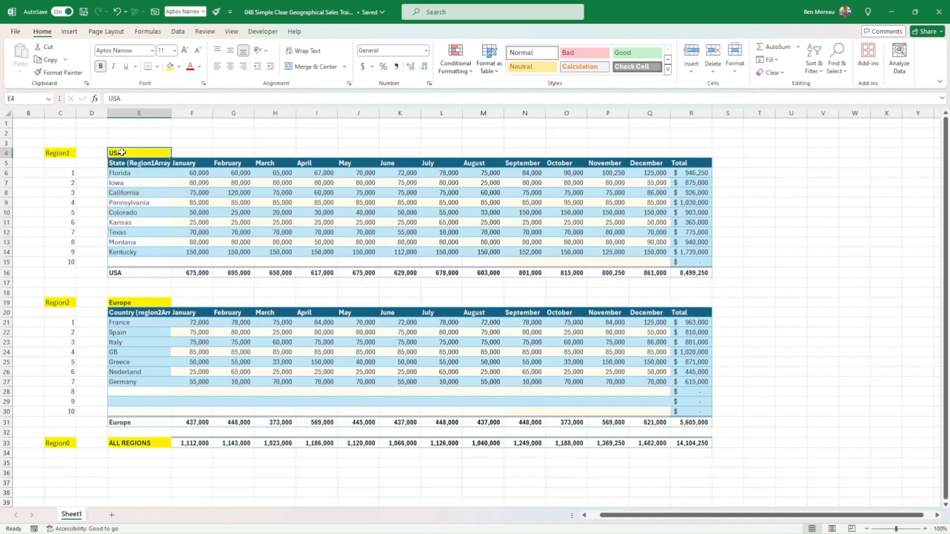
Examine the state list in E6:E15, the Europe heading, and the country list in E21:E30 including its spare rows.
drag(148, 172, 138, 261)
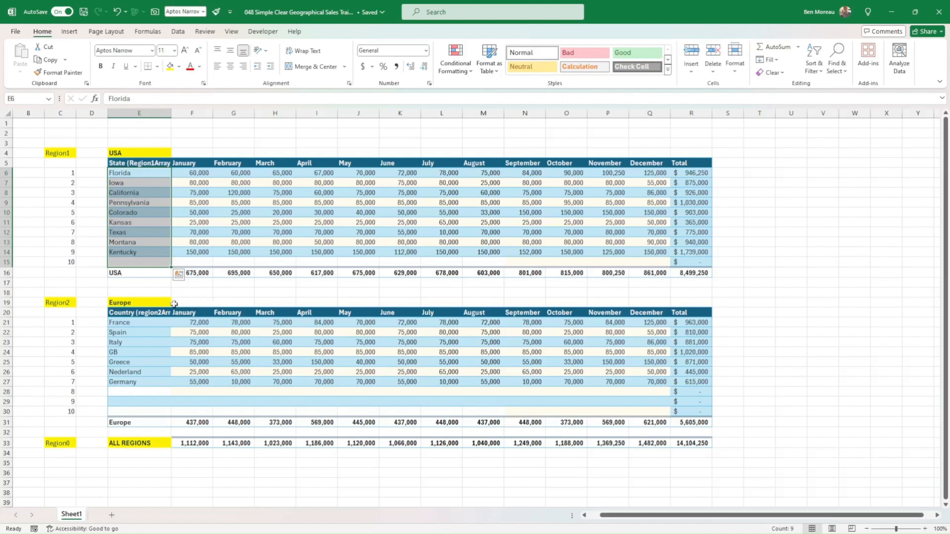
click(136, 303)
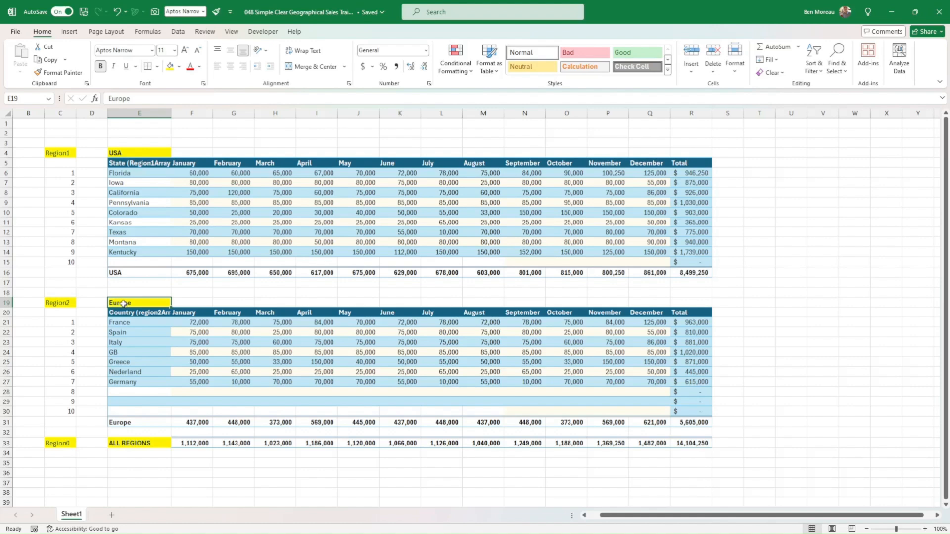
drag(131, 322, 127, 409)
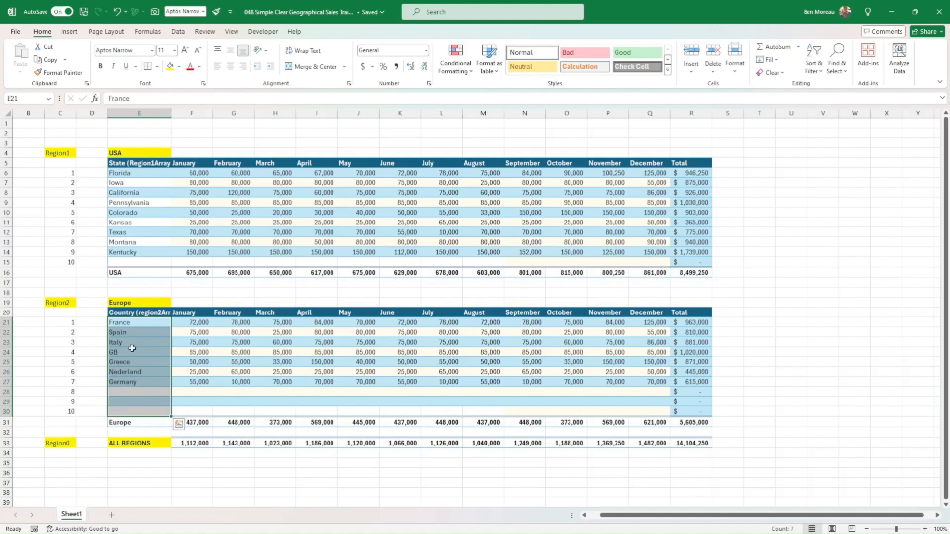
click(131, 322)
drag(130, 322, 145, 411)
click(136, 391)
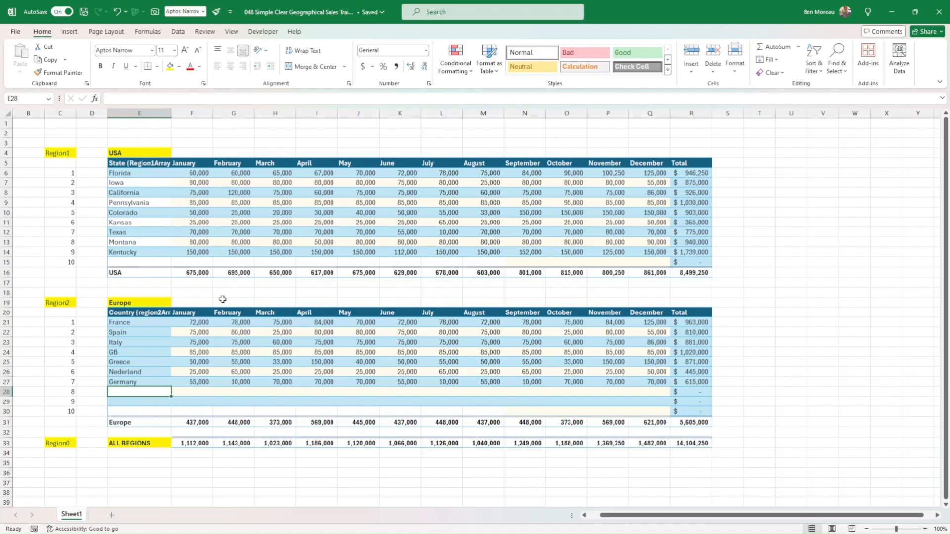
Examine the first table's state and month headers, the total in R6, the USA total row label, and the ALL REGIONS cell.
click(131, 163)
drag(207, 162, 663, 152)
click(698, 176)
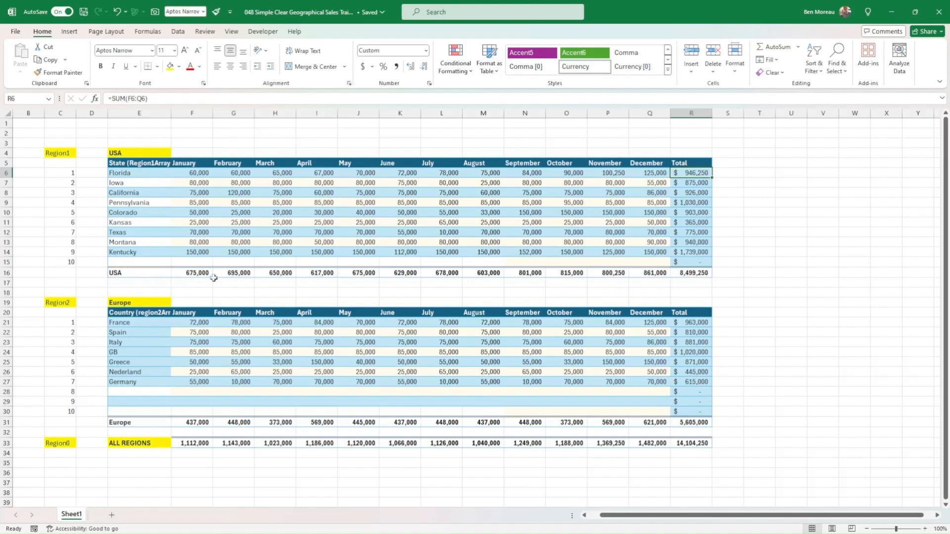
click(130, 273)
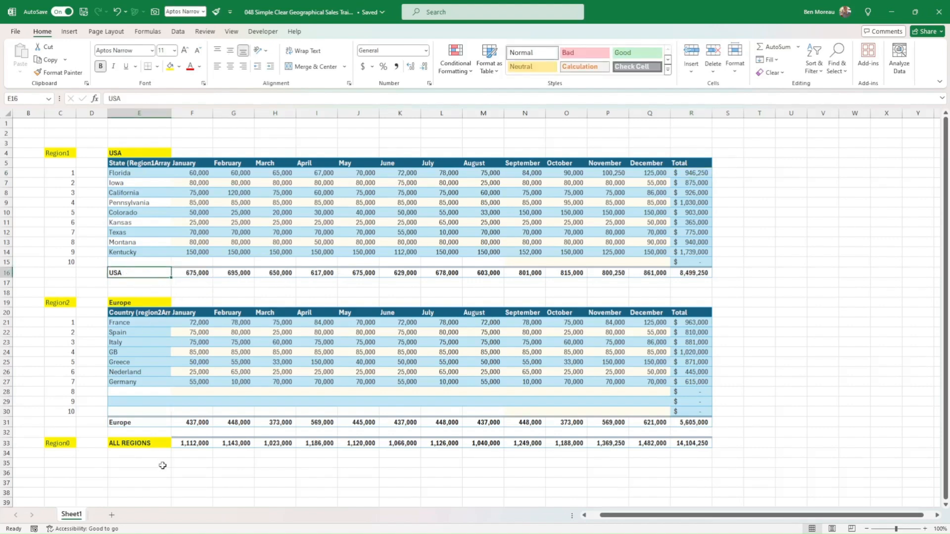
click(142, 444)
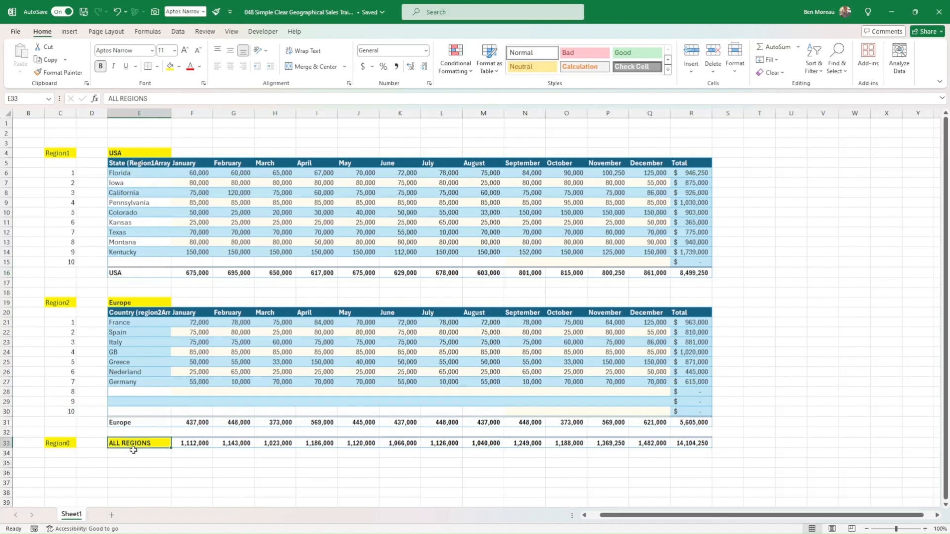
Define the name Region1 for the USA heading cell E4, matching the label beside it.
click(64, 154)
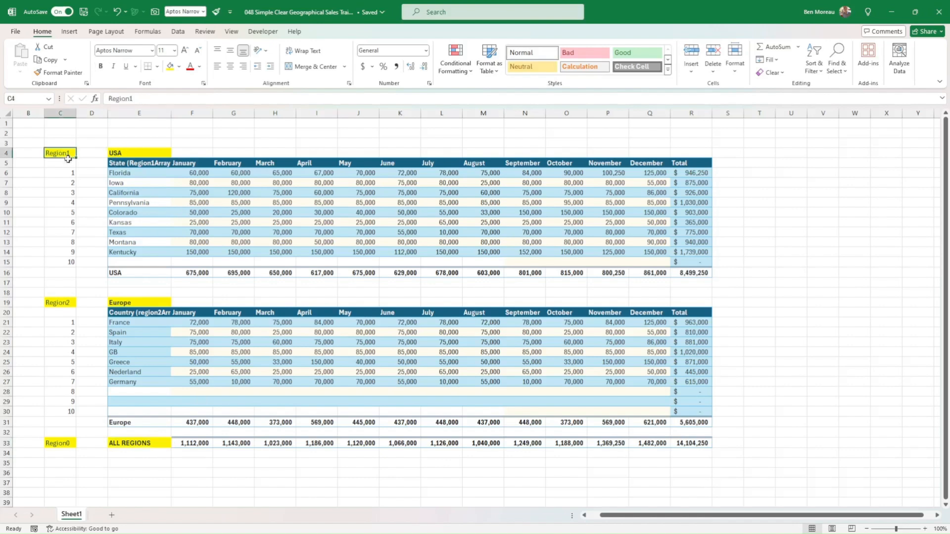
click(125, 155)
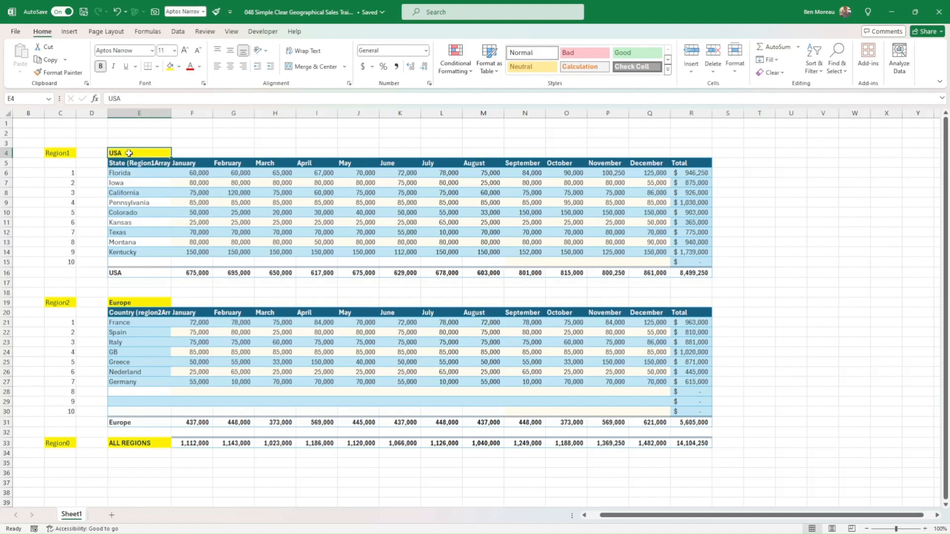
click(28, 98)
text(Region1)
key(Return)
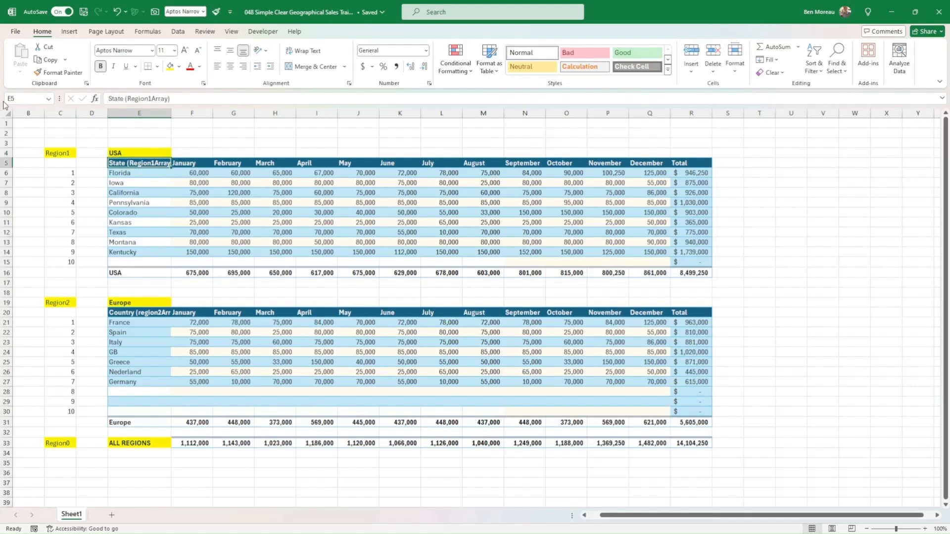
Define the name Region2 for the Europe heading cell E19.
click(139, 303)
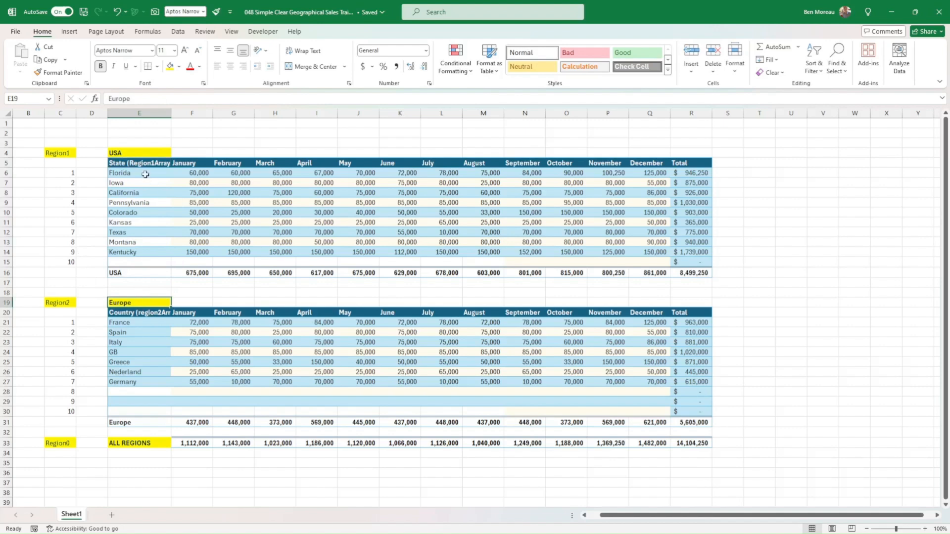
click(33, 97)
text(Region2)
key(Return)
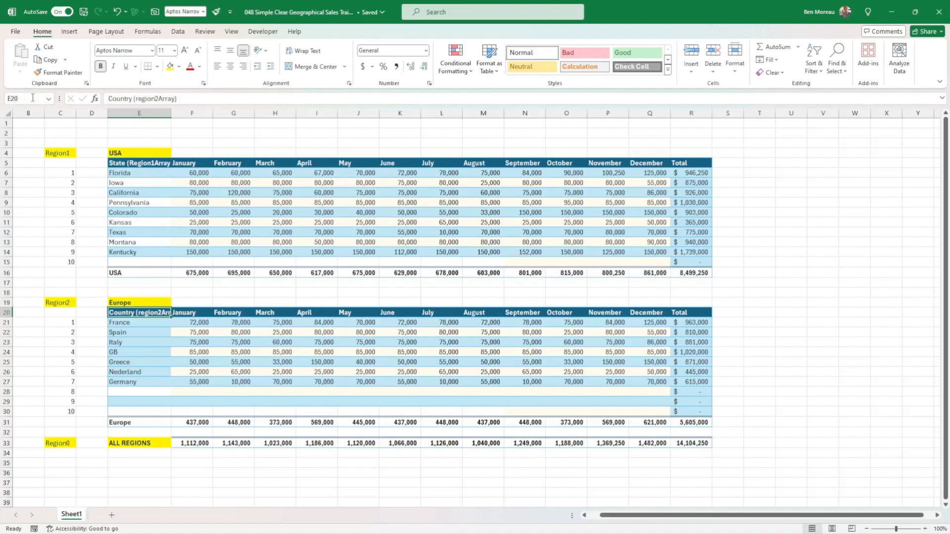
Define the name Region0 for the ALL REGIONS cell E33.
click(131, 445)
click(26, 97)
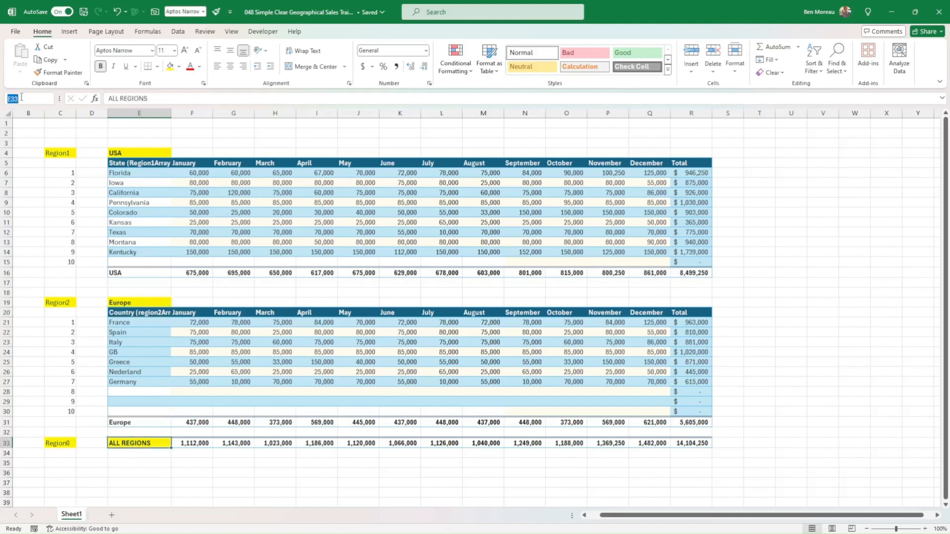
text(Region0)
key(Return)
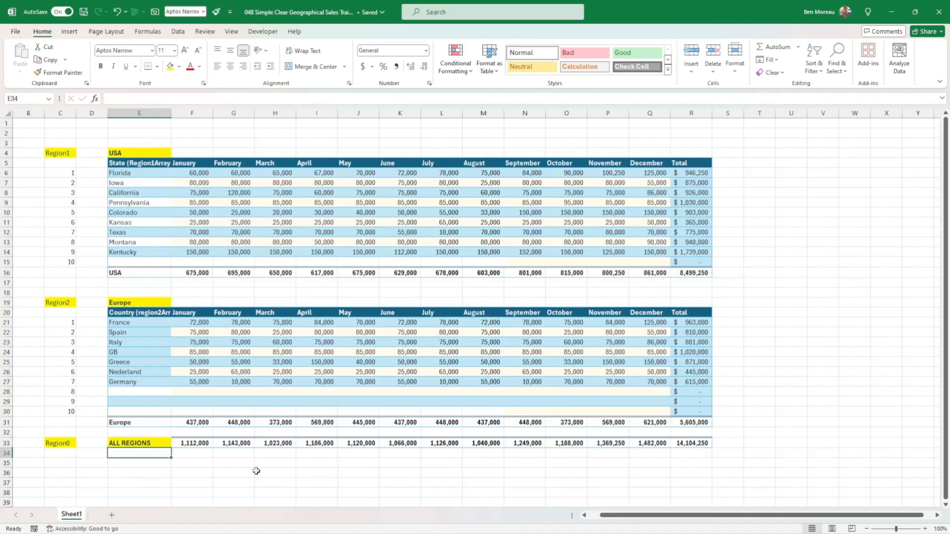
Look over both region tables and check the defined name of the ALL REGIONS cell E33.
scroll(318, 460, down, 1)
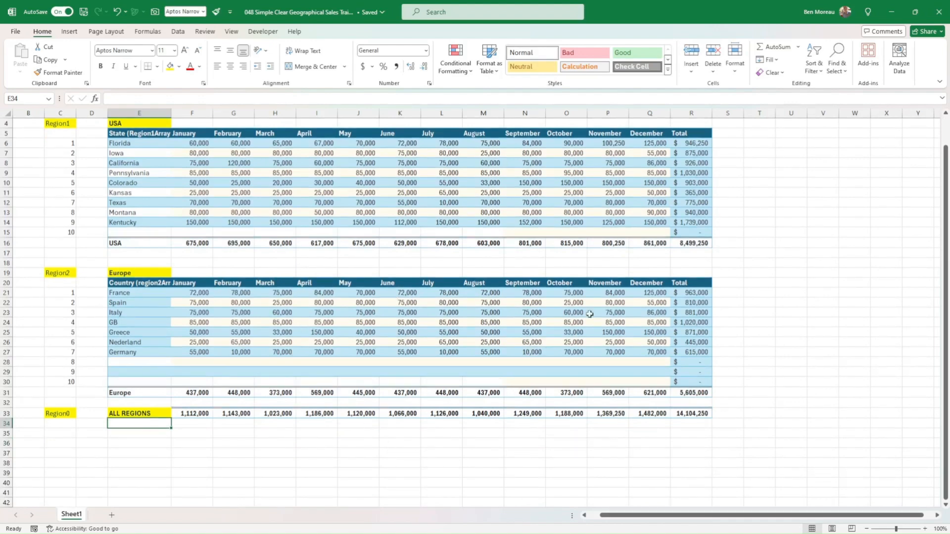
scroll(294, 337, down, 3)
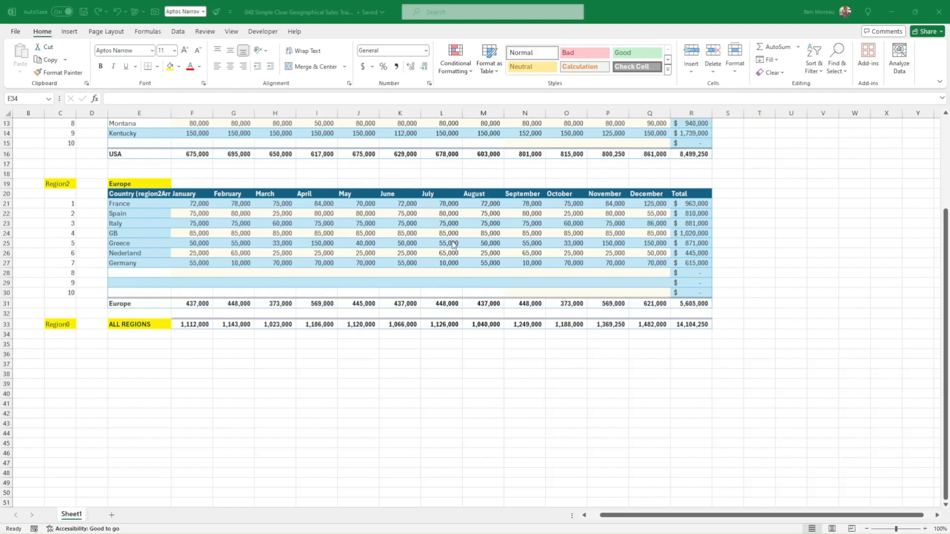
scroll(460, 238, up, 3)
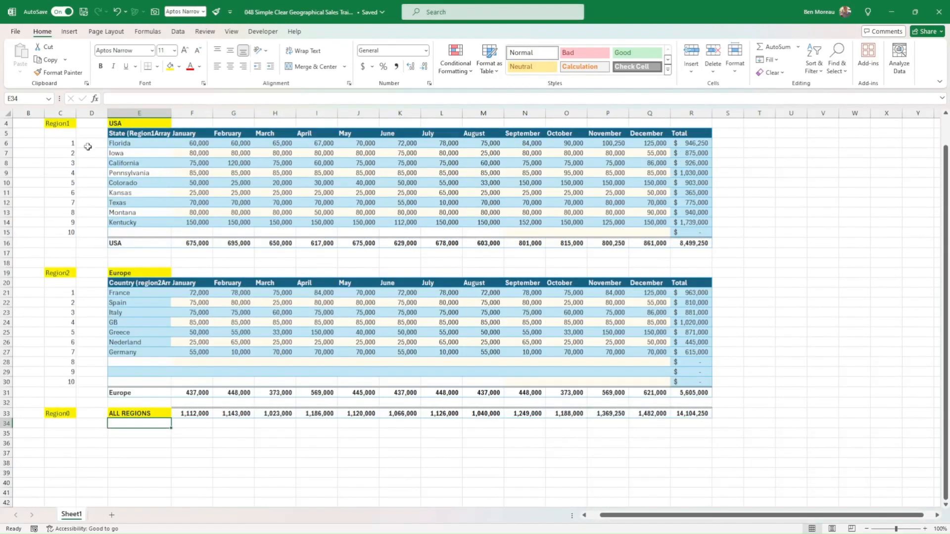
scroll(466, 287, up, 1)
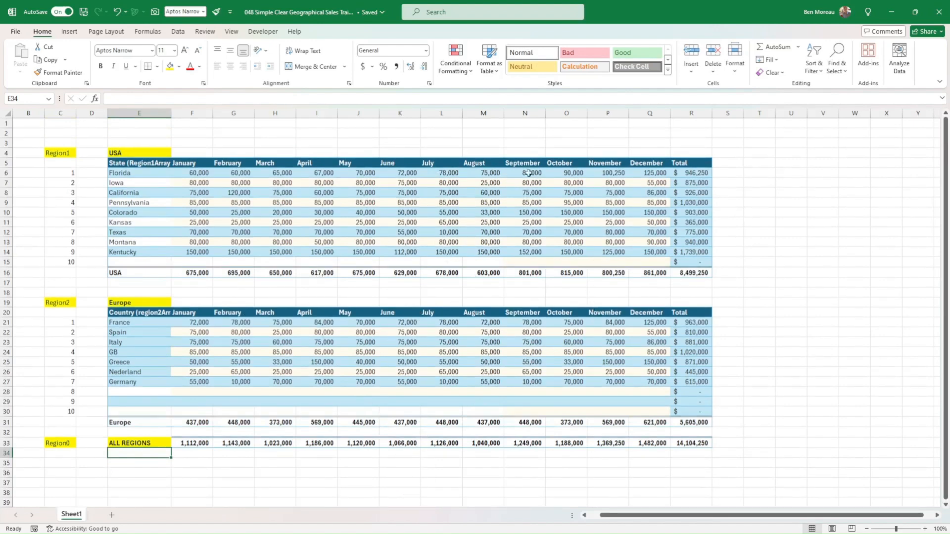
scroll(505, 382, down, 2)
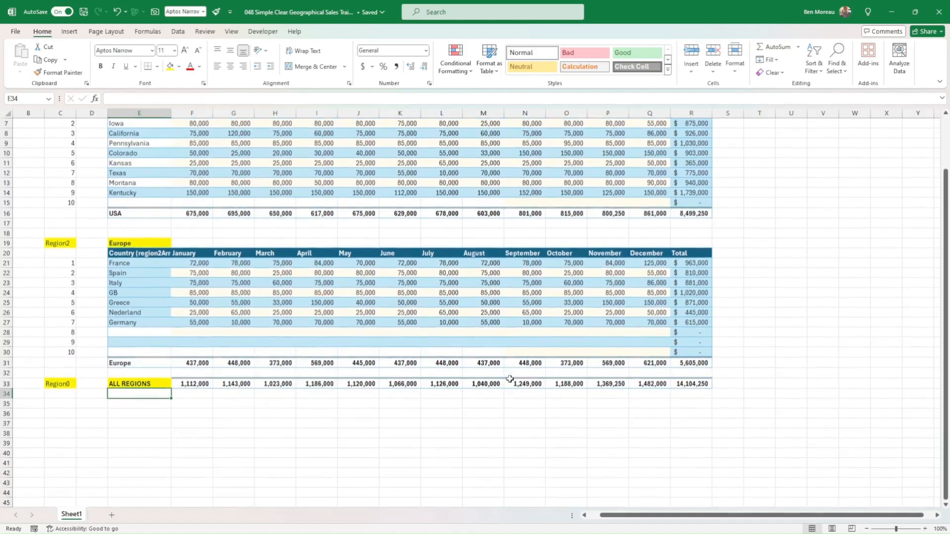
scroll(510, 379, down, 2)
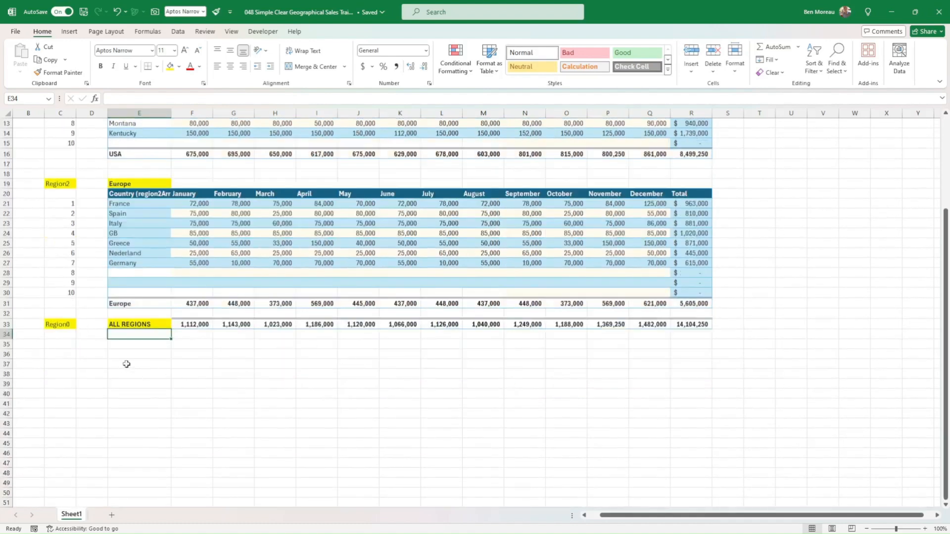
click(127, 364)
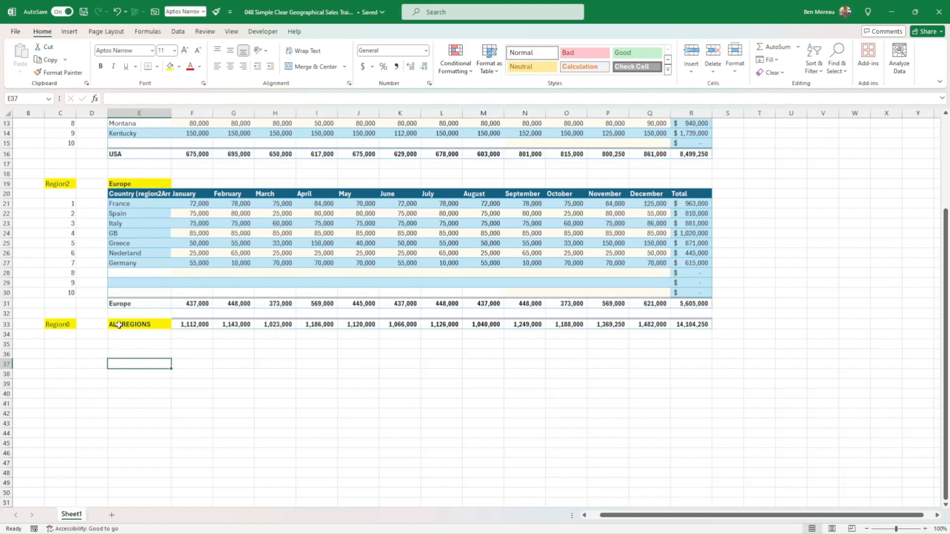
click(119, 325)
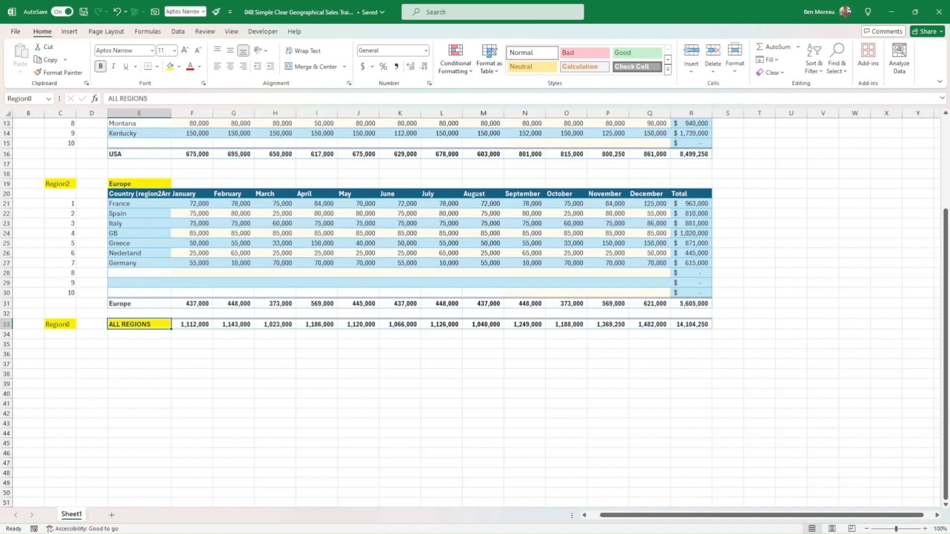
Enter the headers "Belong to" in D36 and "Region/area" in E36 for a new list below the tables.
click(96, 353)
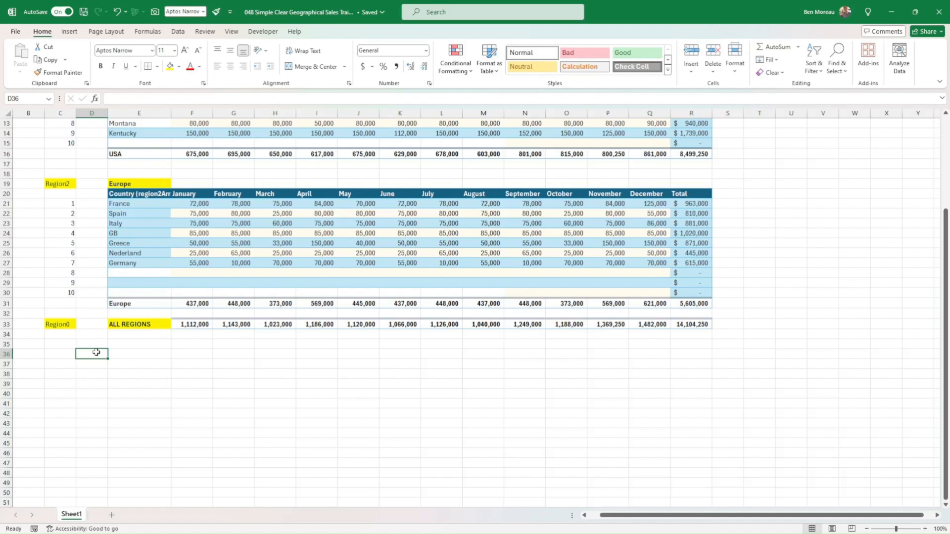
text(Belong to)
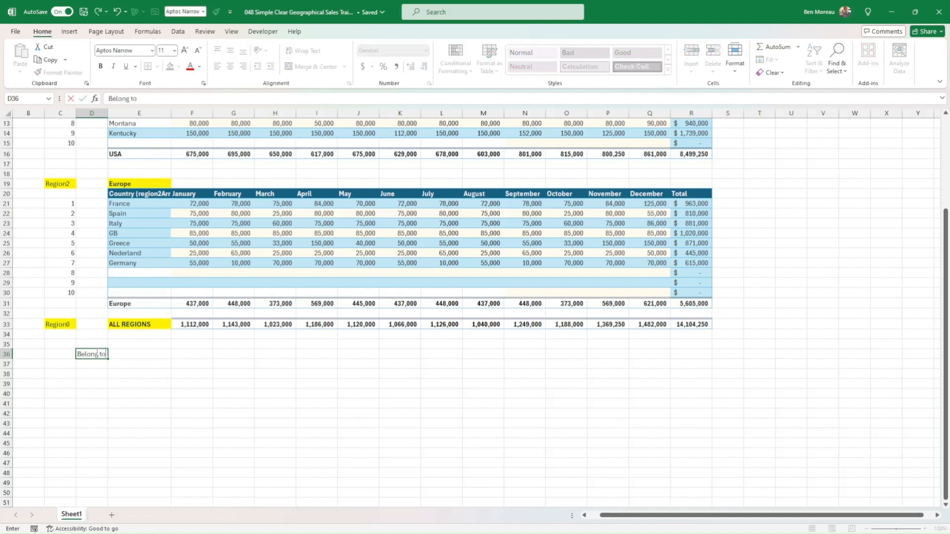
key(Return)
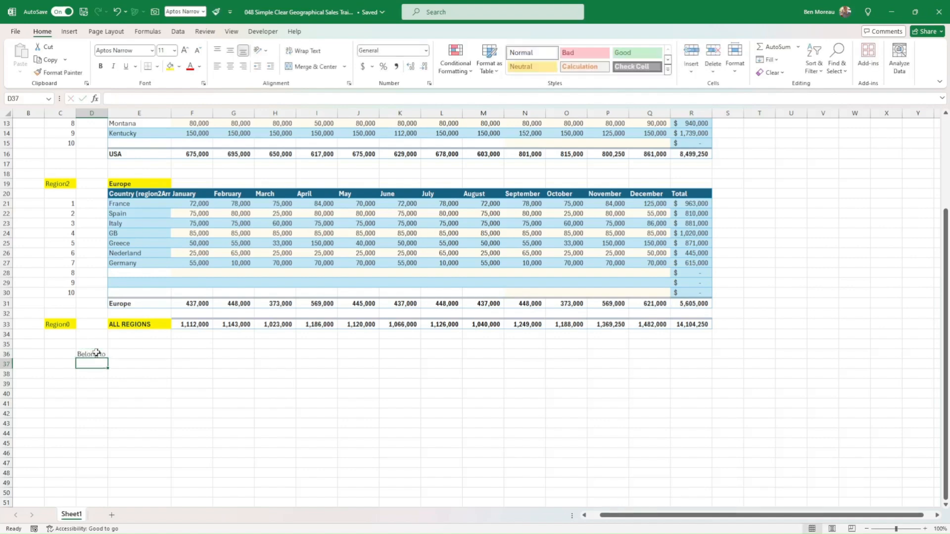
click(96, 353)
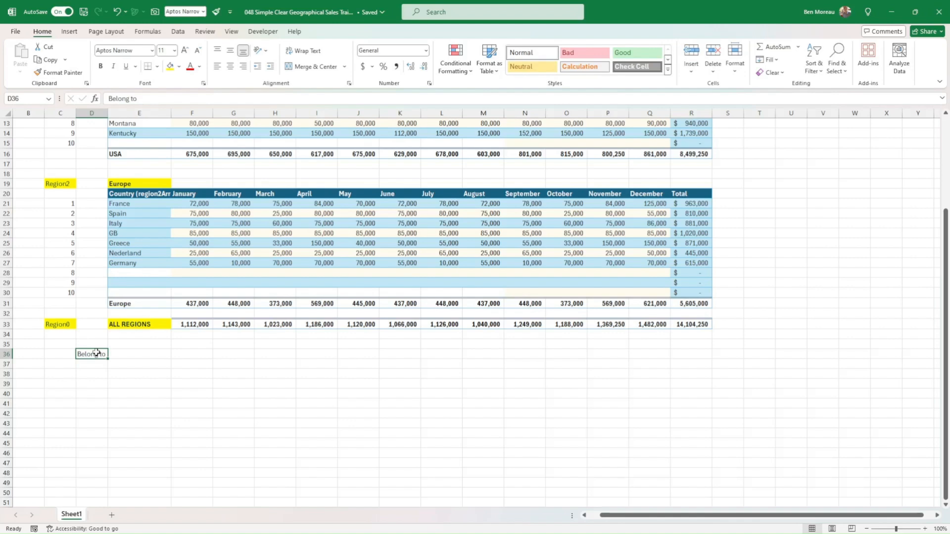
key(Tab)
text(R)
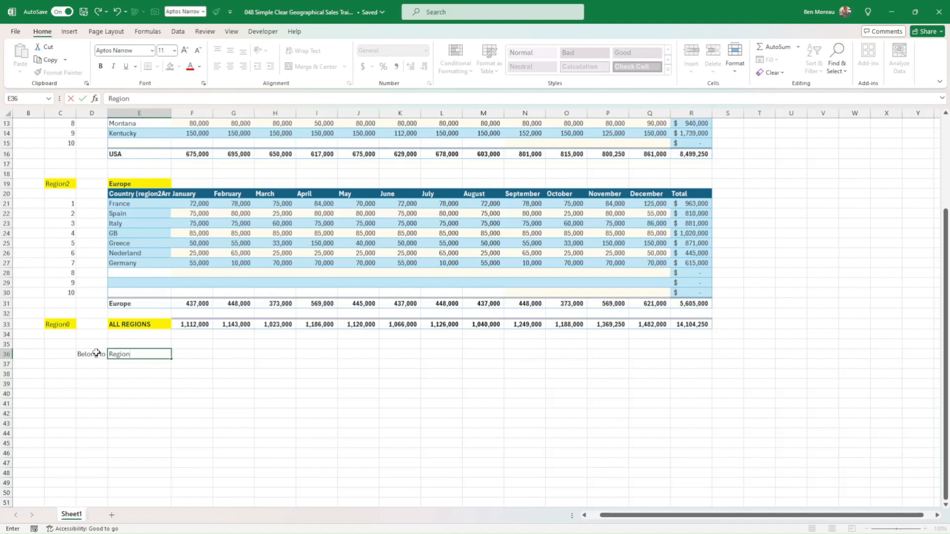
text(egion/area)
key(Return)
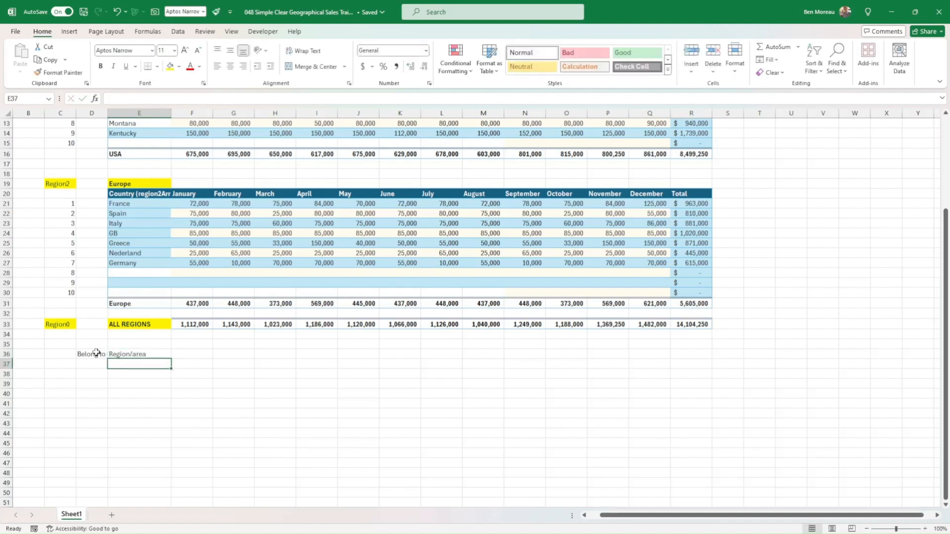
Under the Region/area header, enter =Region0 in E37 and =Region1 in E38.
text(=re)
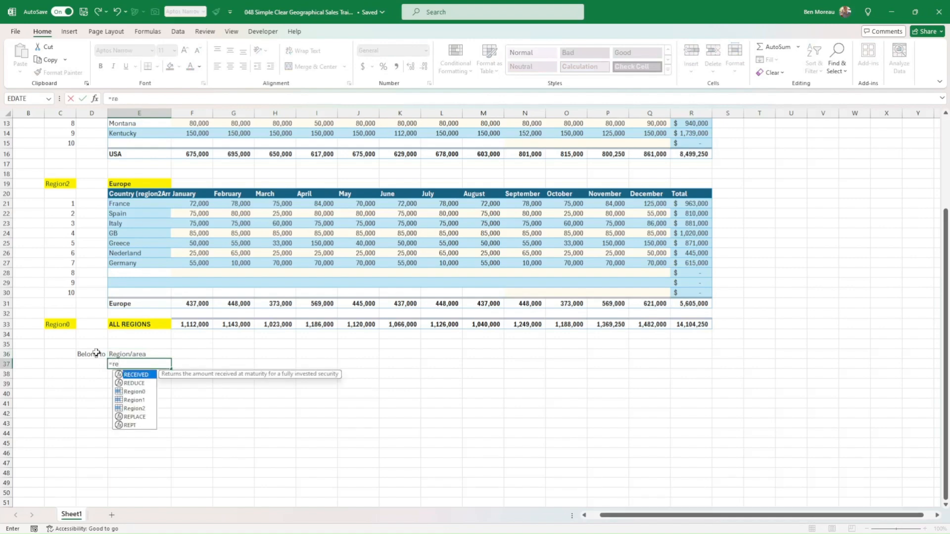
text(gion0)
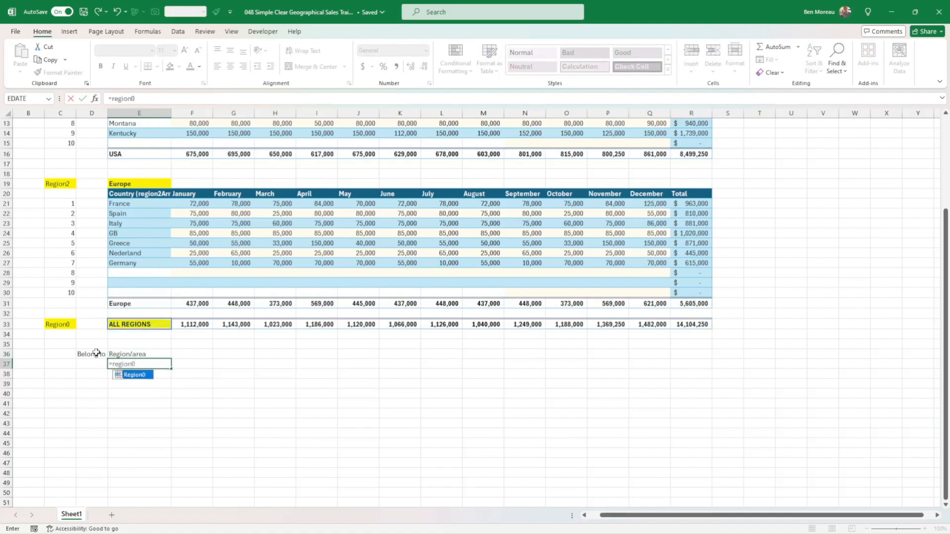
key(Return)
key(Up)
key(Left)
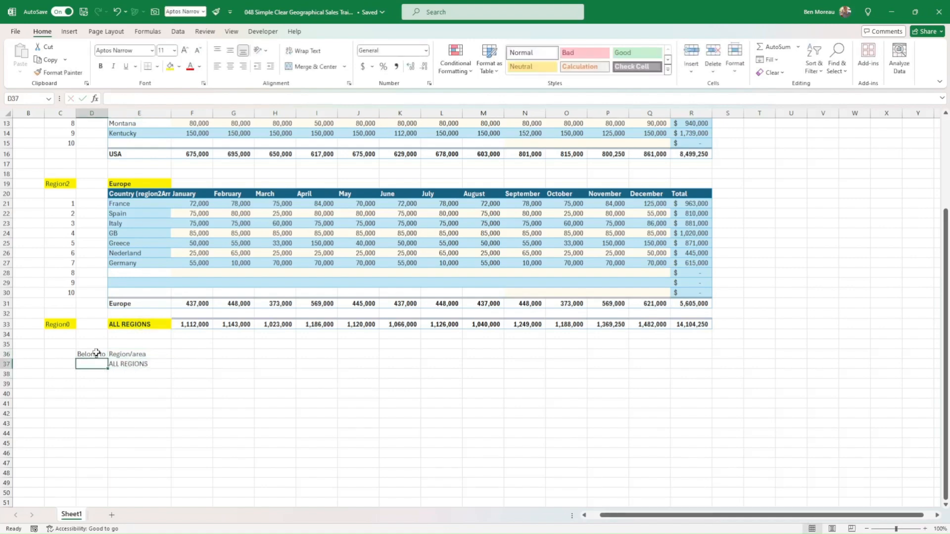
key(Down)
key(Right)
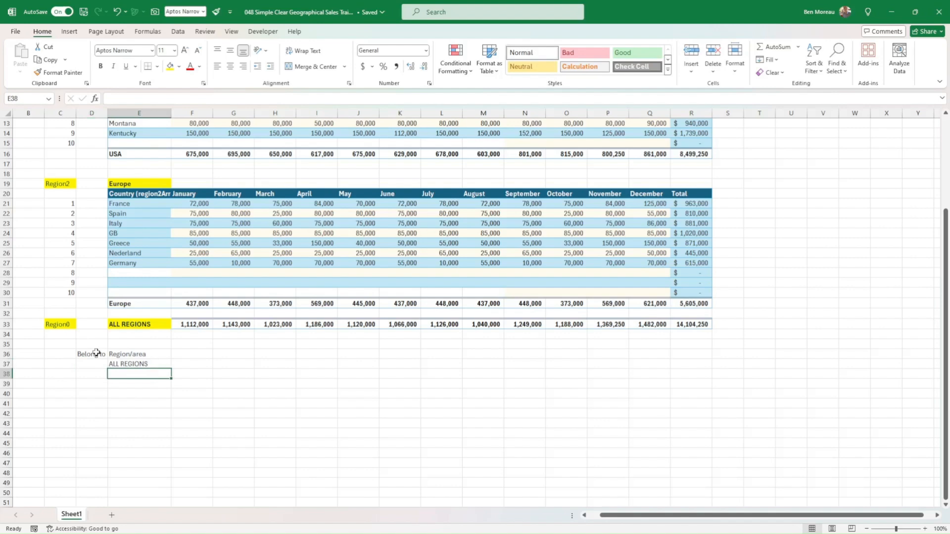
text(=region1)
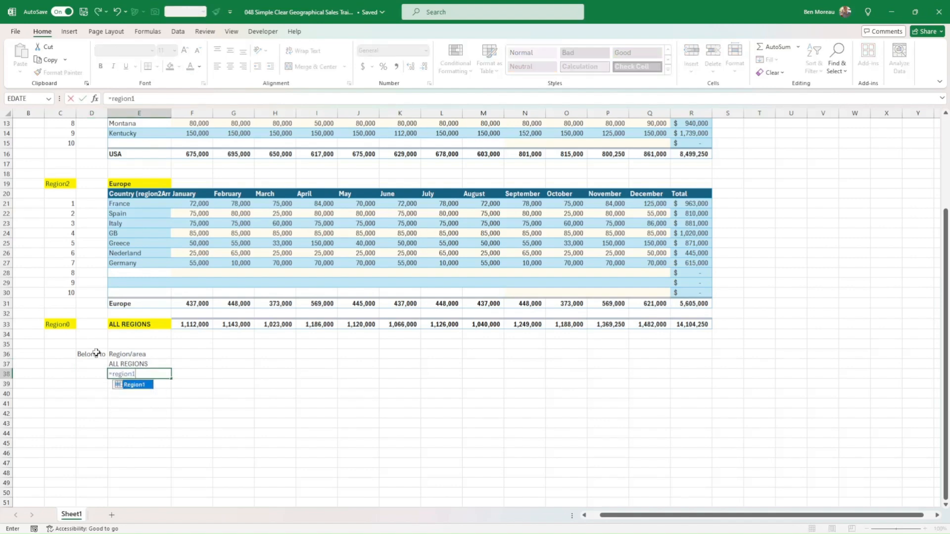
key(Return)
key(Up)
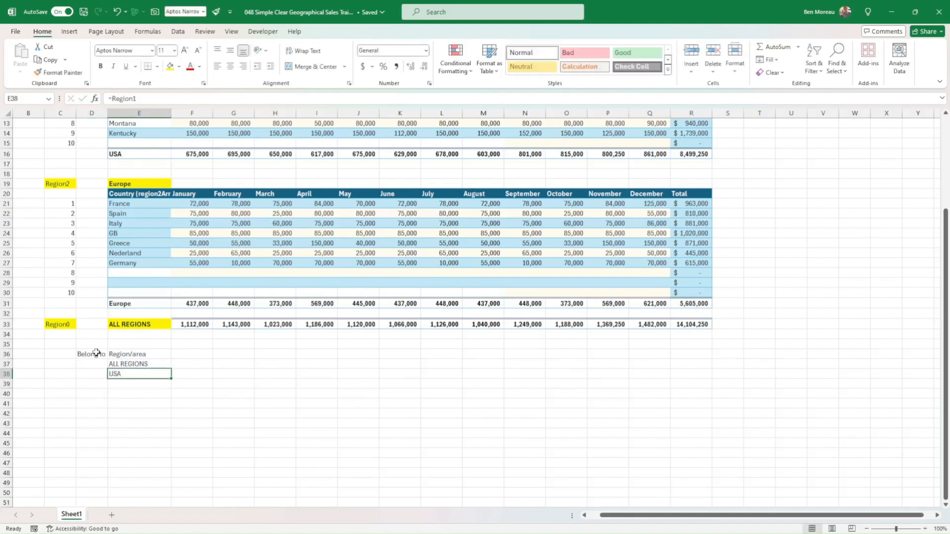
Enter =Region0 in D38 as the Belong to value for the USA row.
key(Left)
text(=regio)
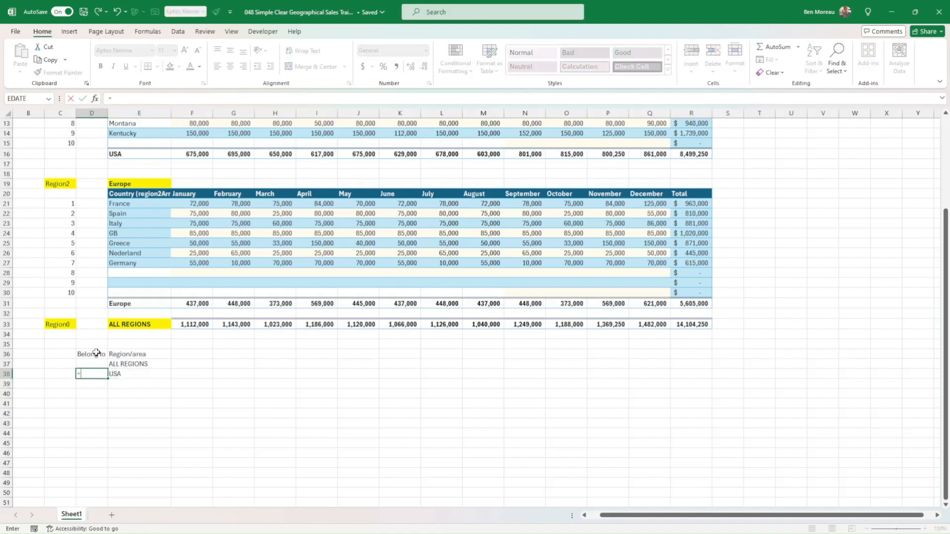
key(Tab)
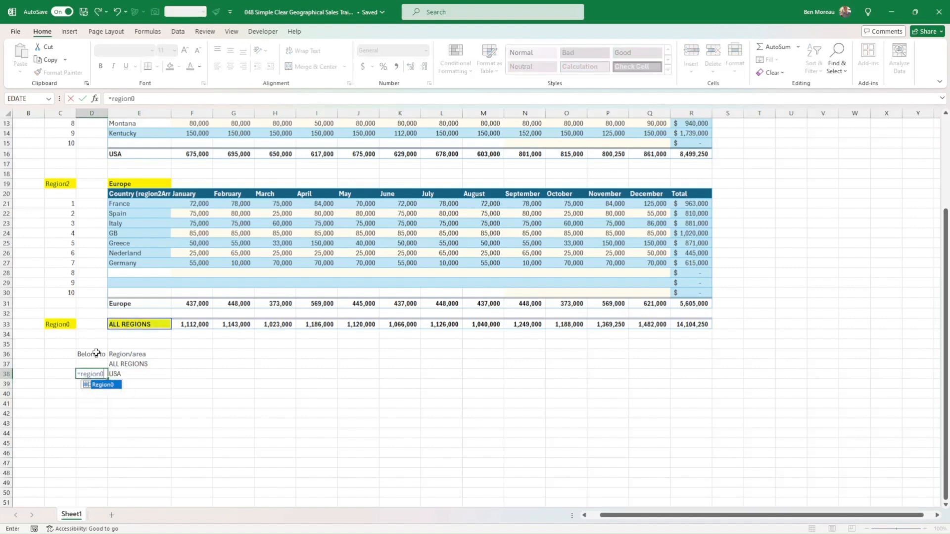
key(Return)
Enter =Region2 in E39 under the Region/area header.
key(Up)
key(Right)
key(Down)
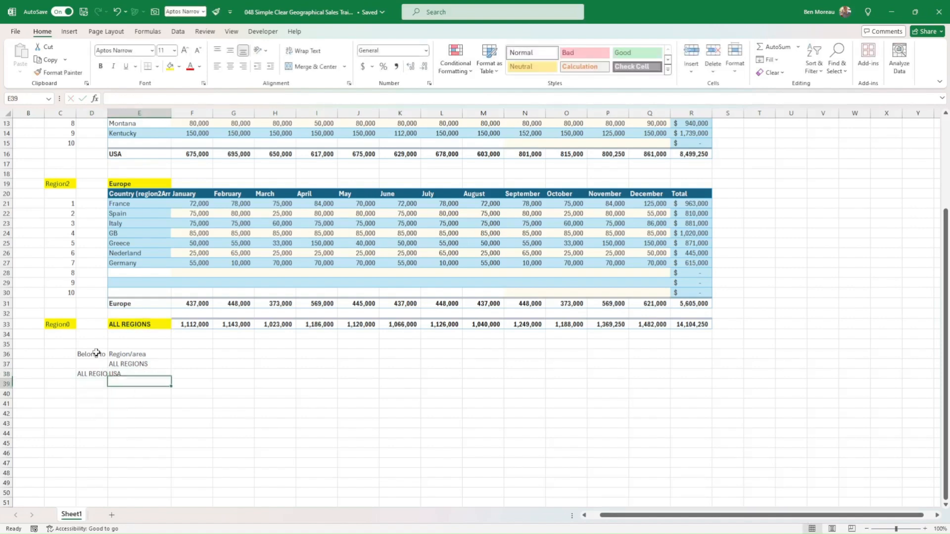
text(re)
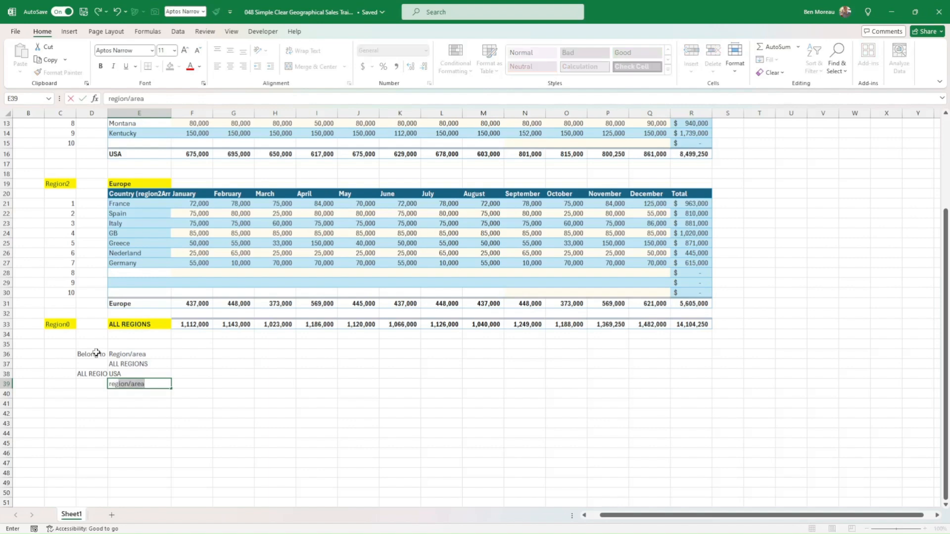
text(gion2)
key(ctrl+Return)
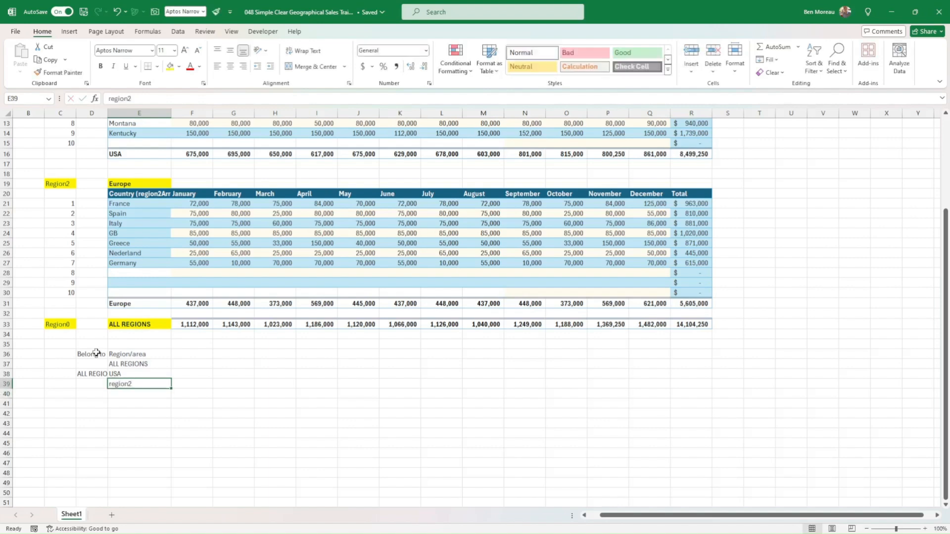
text(region)
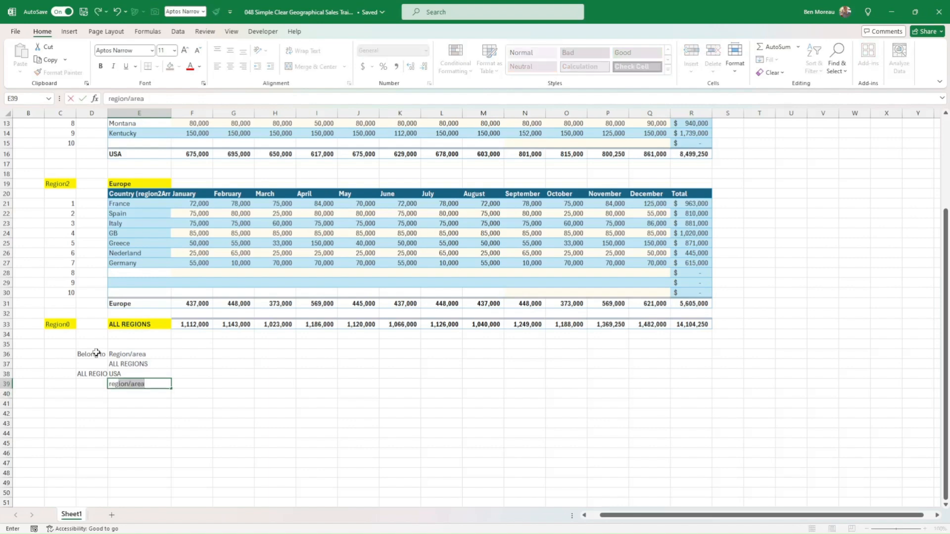
text(2)
key(Return)
key(Up)
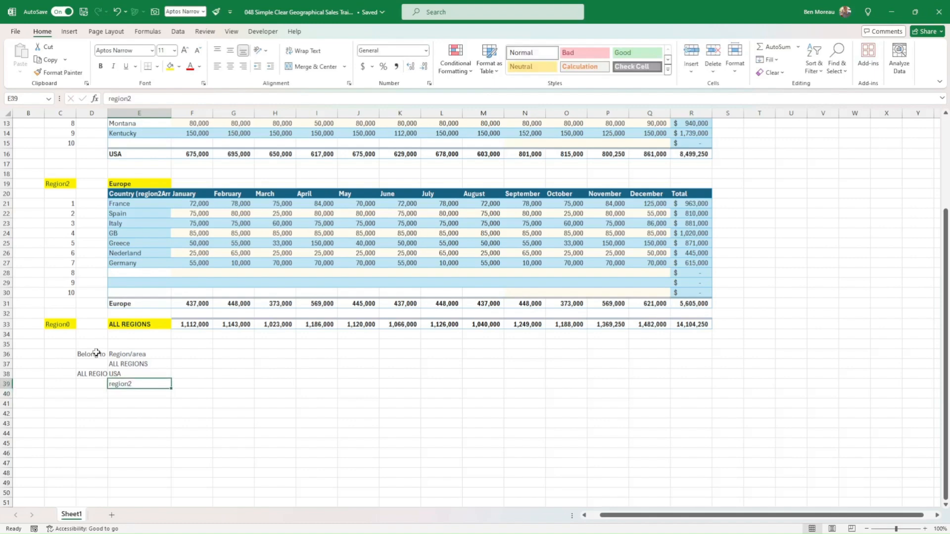
click(108, 98)
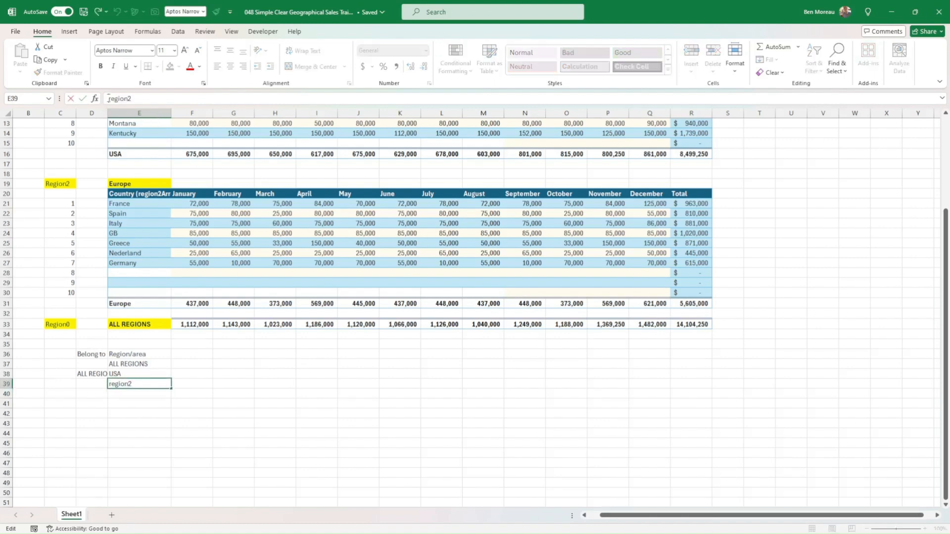
text(=)
key(Return)
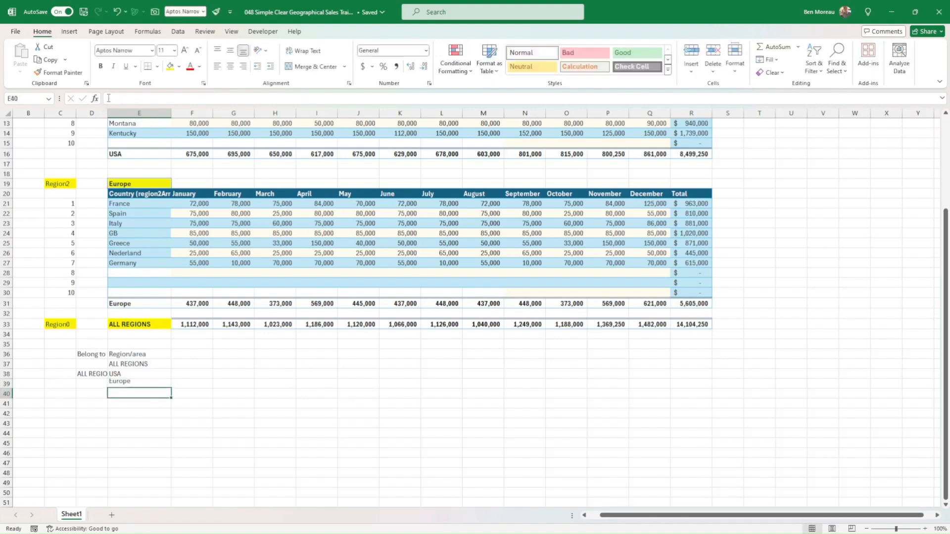
Enter =D38 in D39 as the Belong to value for the Europe row.
key(Up)
key(Left)
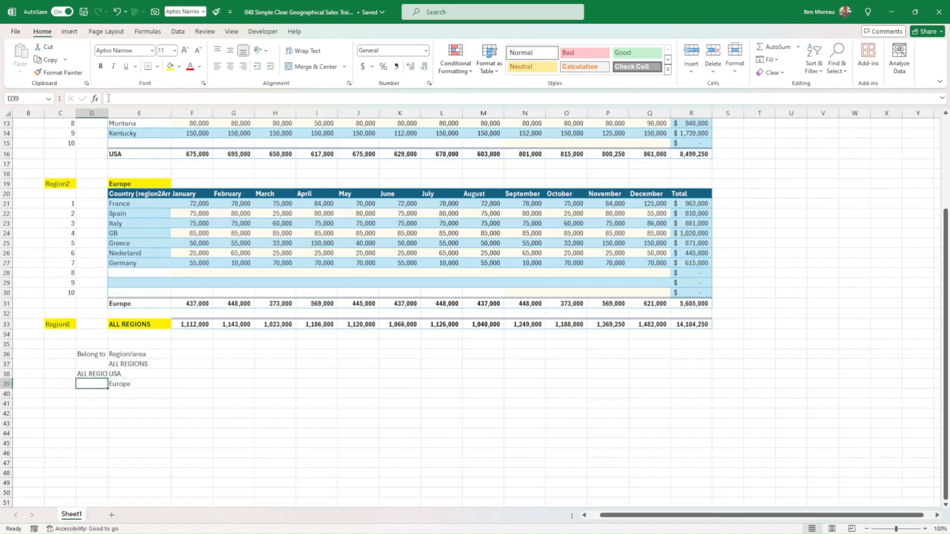
text(=)
key(Up)
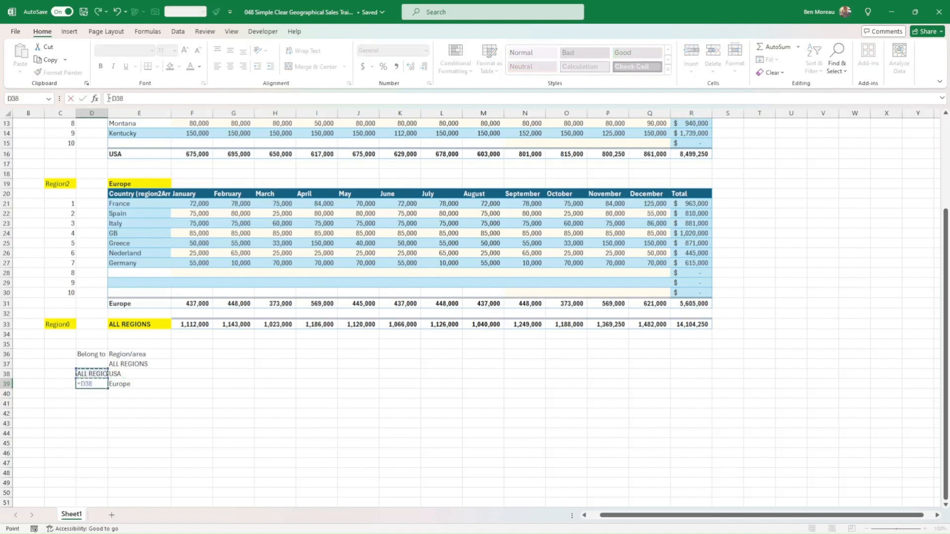
key(Return)
key(Up)
key(Right)
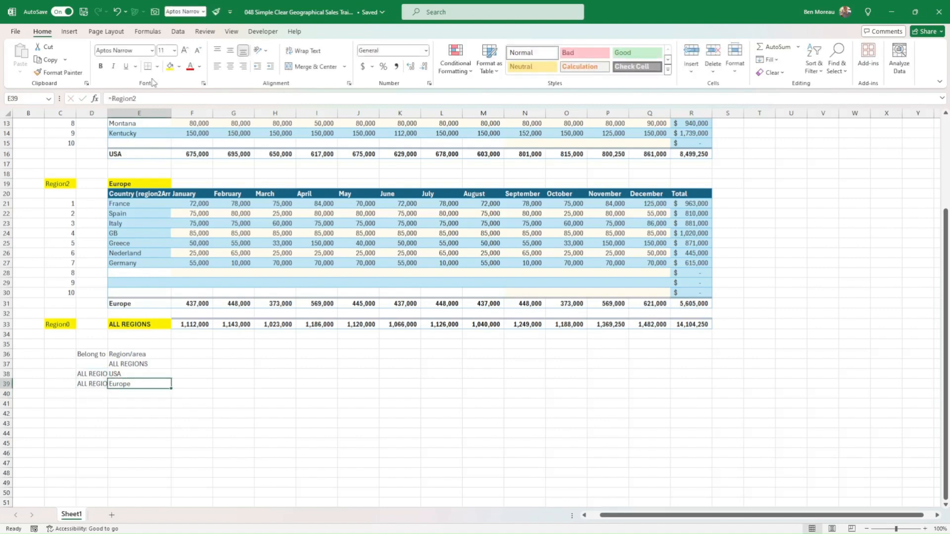
Link E40 to the first state of the USA table with the formula =E6.
click(121, 391)
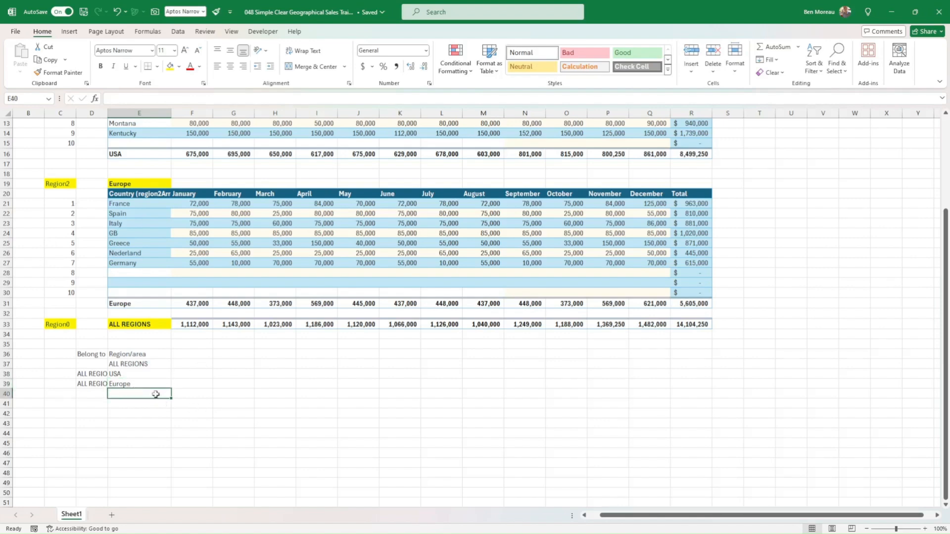
click(134, 385)
click(137, 396)
text(=)
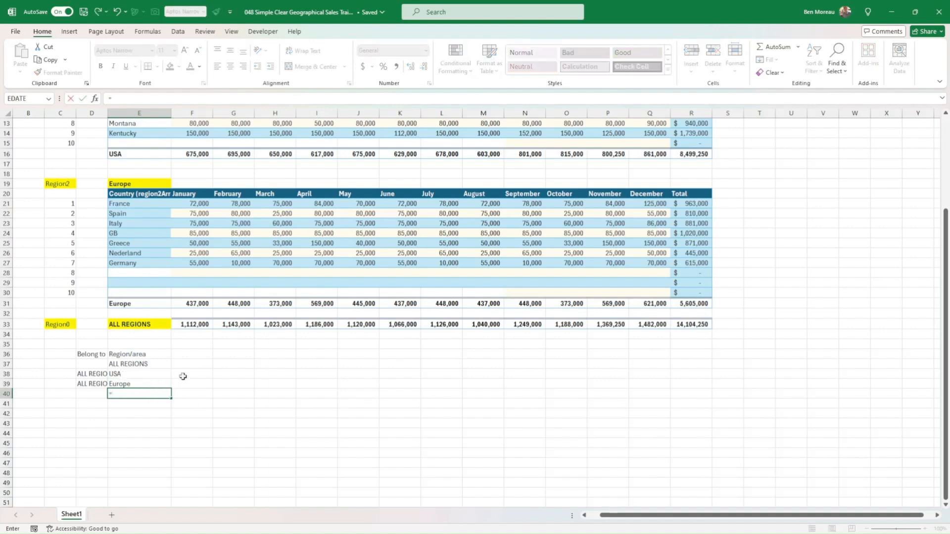
scroll(208, 279, up, 3)
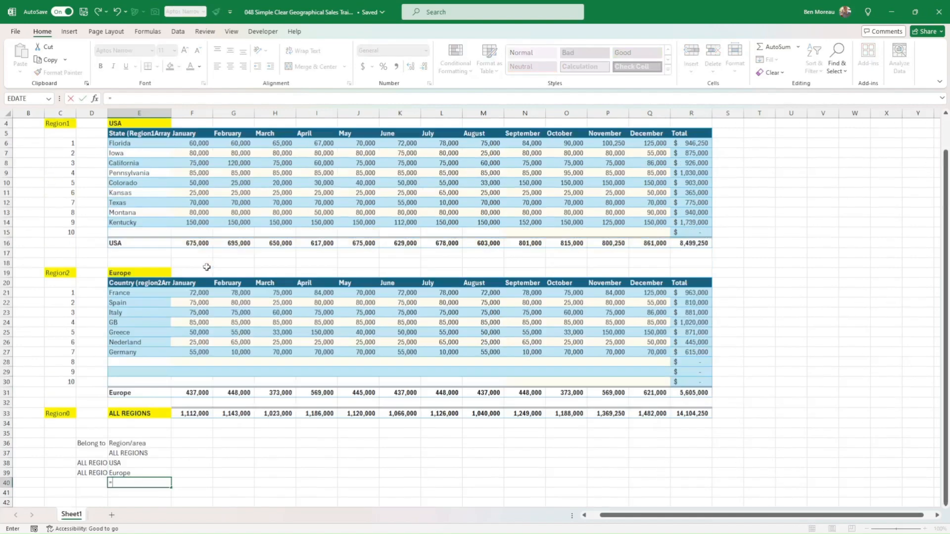
click(128, 143)
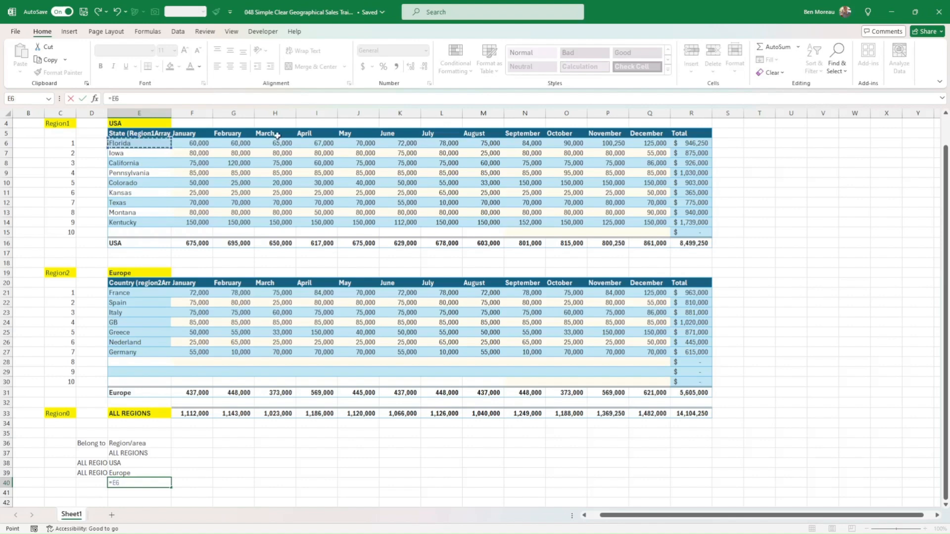
key(Return)
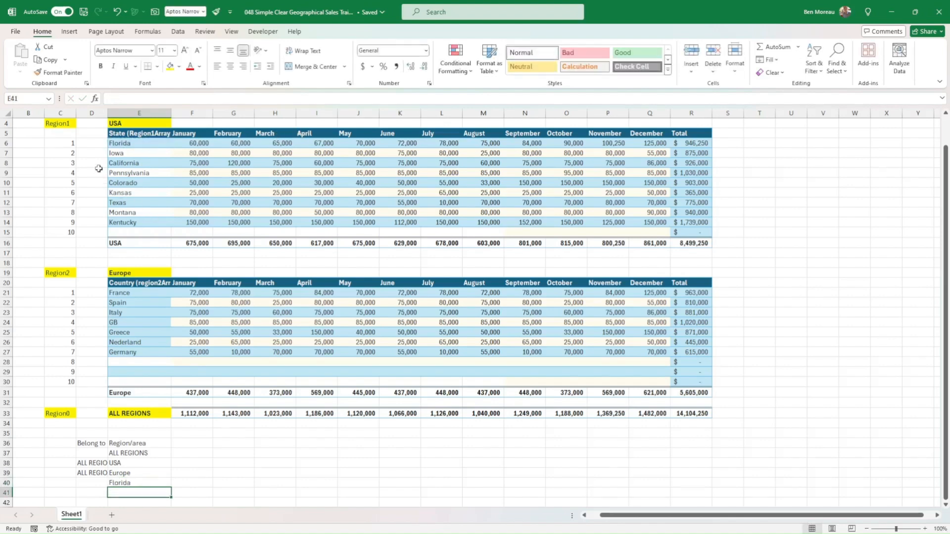
Fill the E40 formula down to E49 to cover all ten state rows of the USA table.
drag(97, 144, 95, 231)
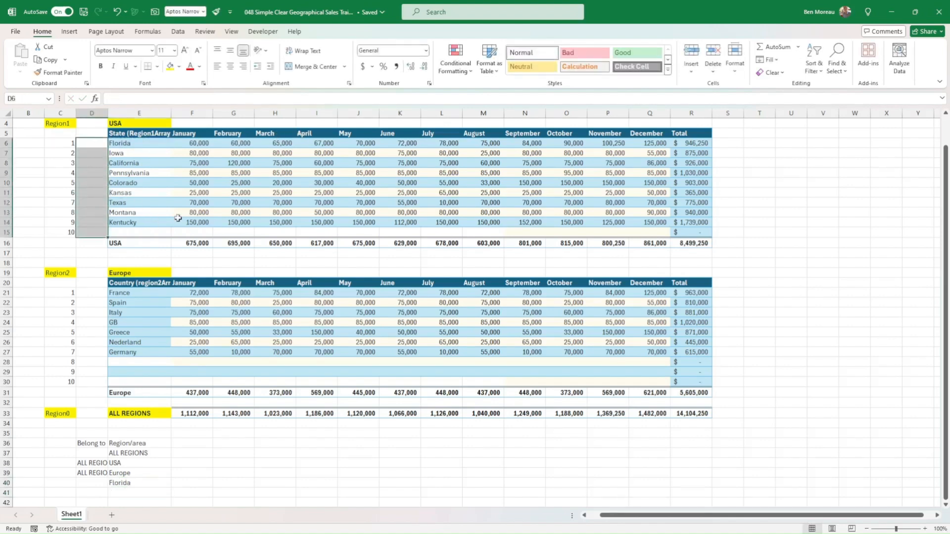
scroll(177, 218, down, 7)
click(152, 275)
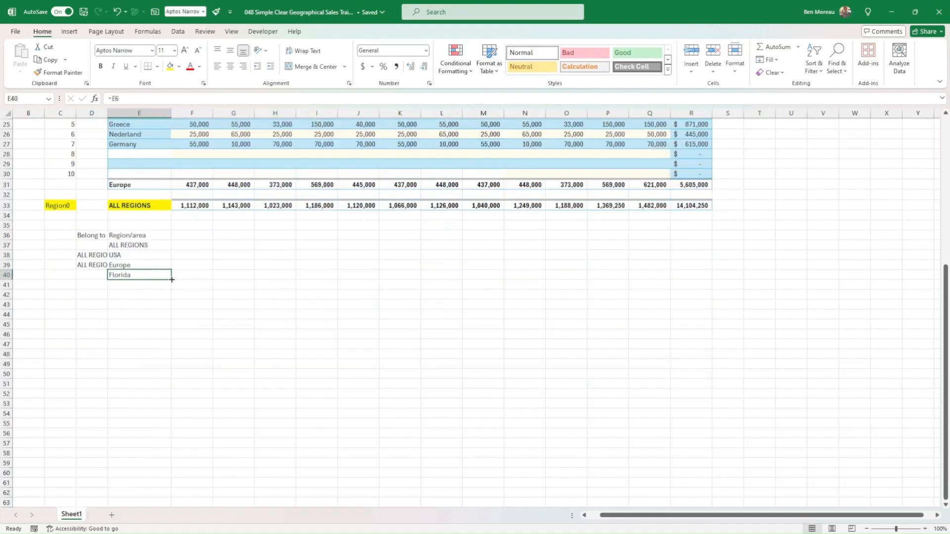
drag(172, 279, 175, 367)
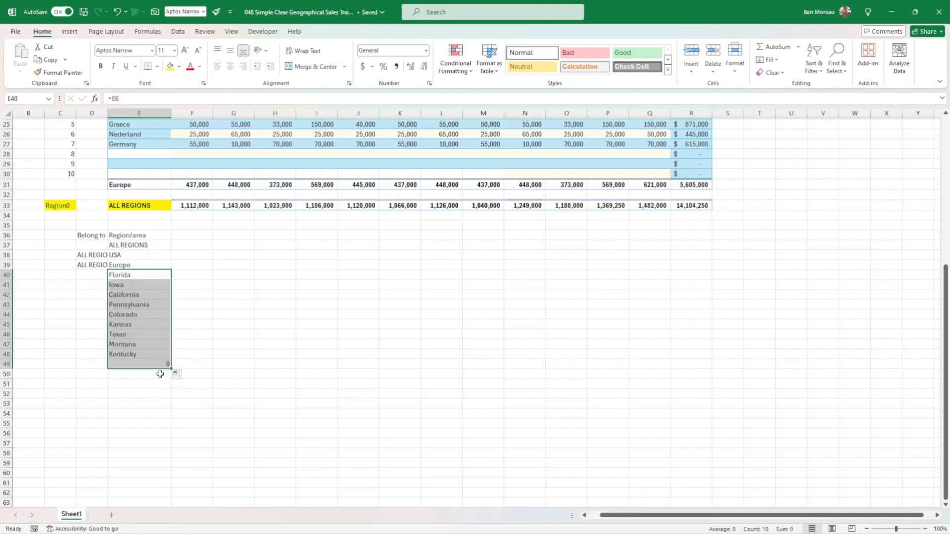
Link E50 to the first country of the Europe table with the formula =E21.
click(160, 374)
text(=)
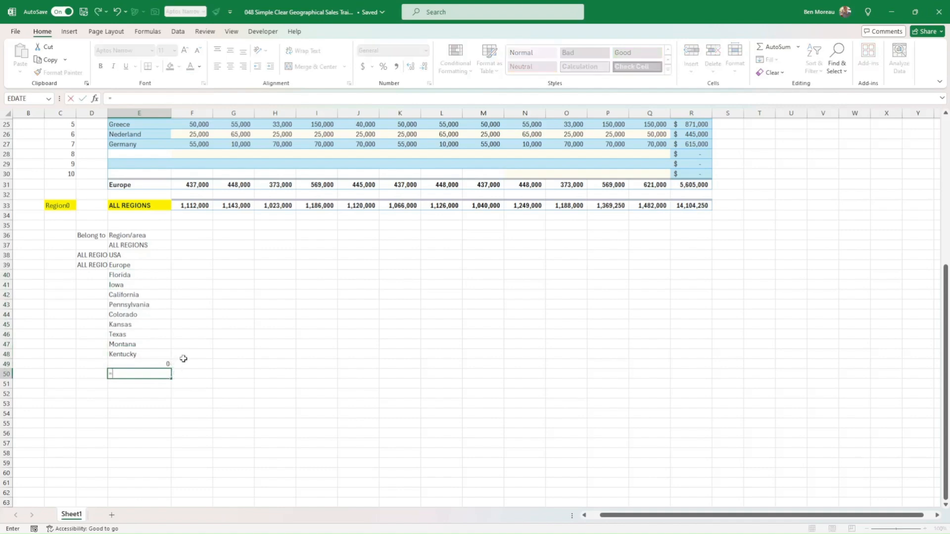
scroll(183, 359, up, 3)
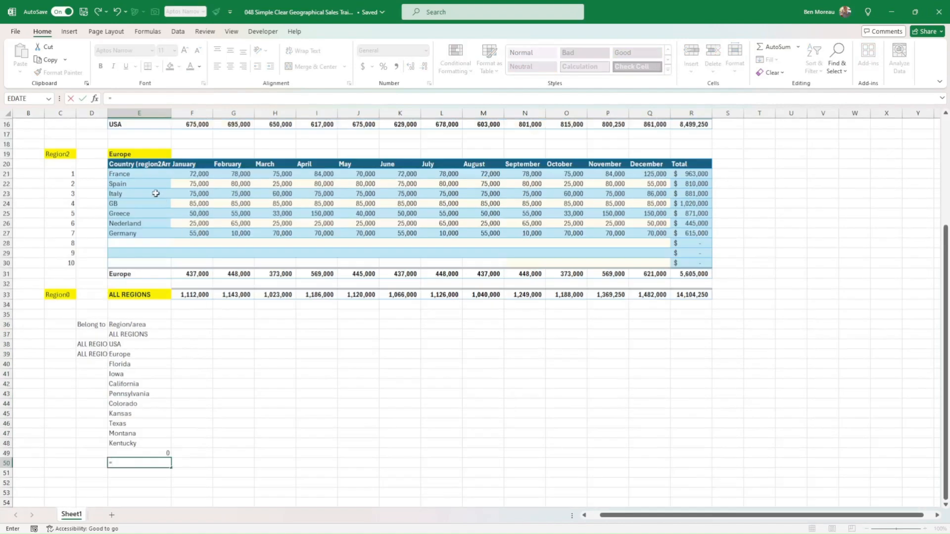
click(133, 175)
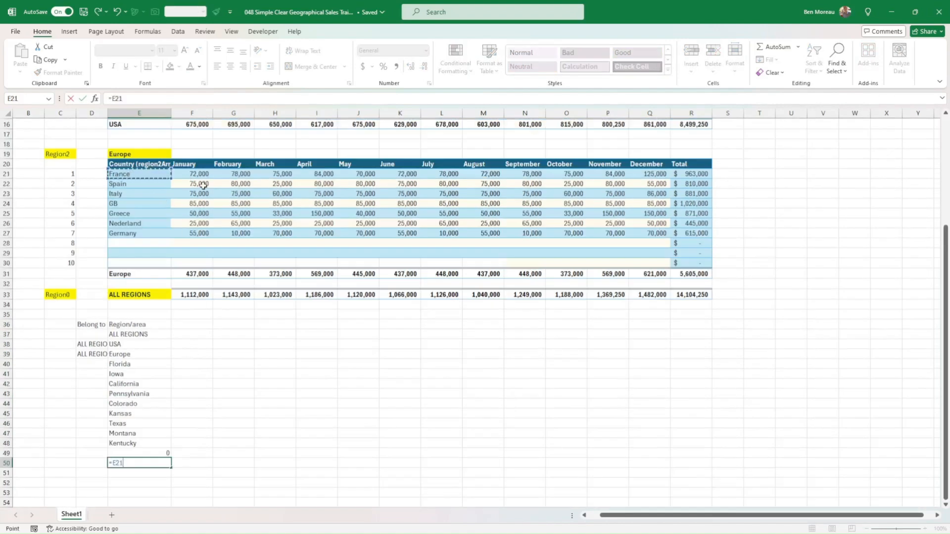
key(Return)
Fill the E50 formula down to E59 to cover all ten country rows of the Europe table.
scroll(260, 410, down, 4)
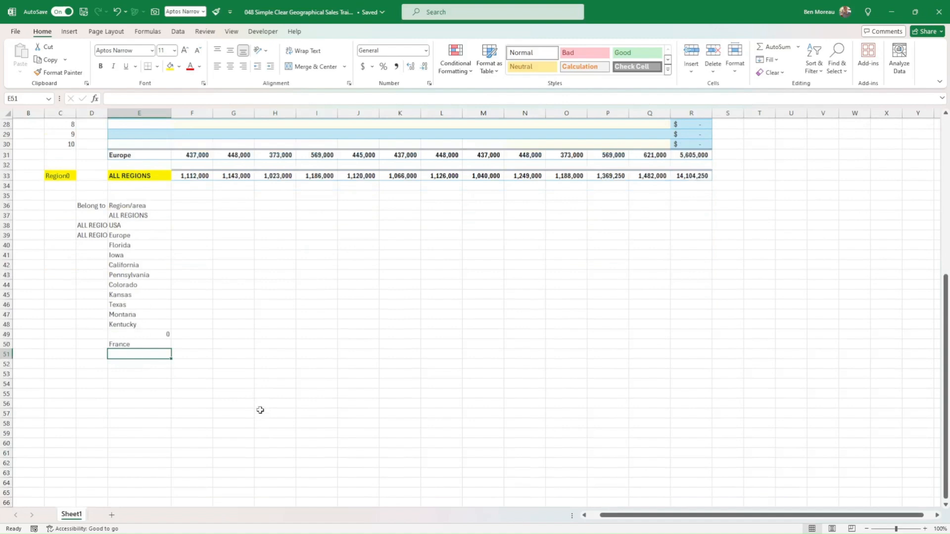
click(168, 344)
drag(171, 349, 164, 435)
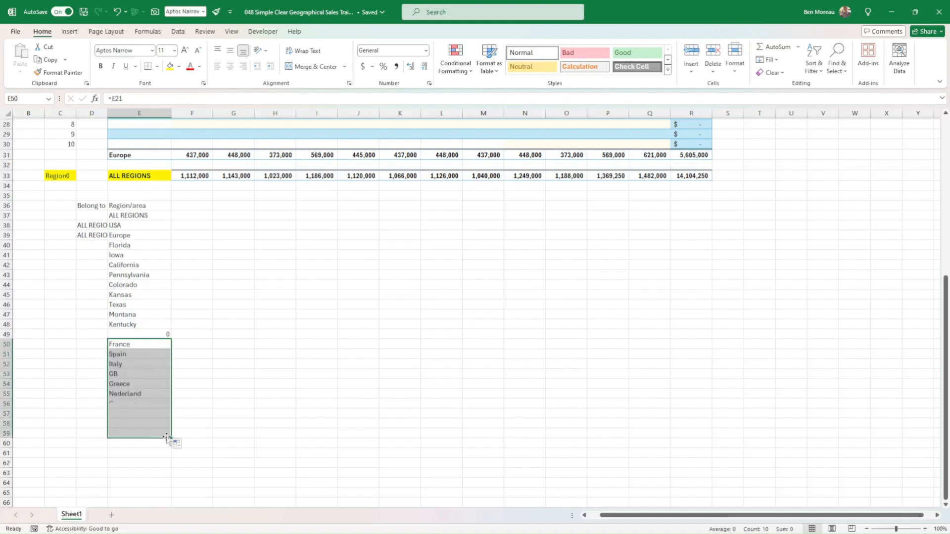
click(205, 413)
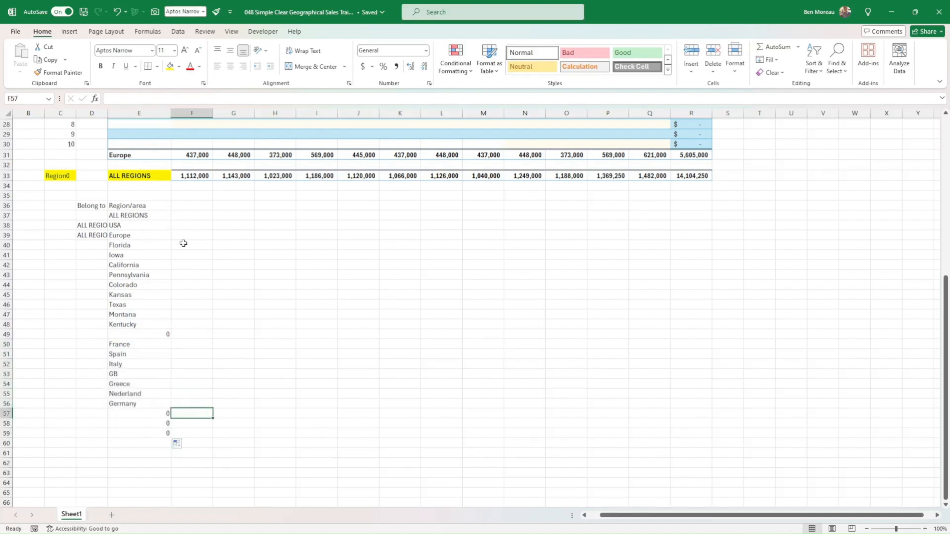
Enter =Region1 in D40 as the Belong to value for the Florida row.
click(98, 243)
scroll(199, 246, up, 9)
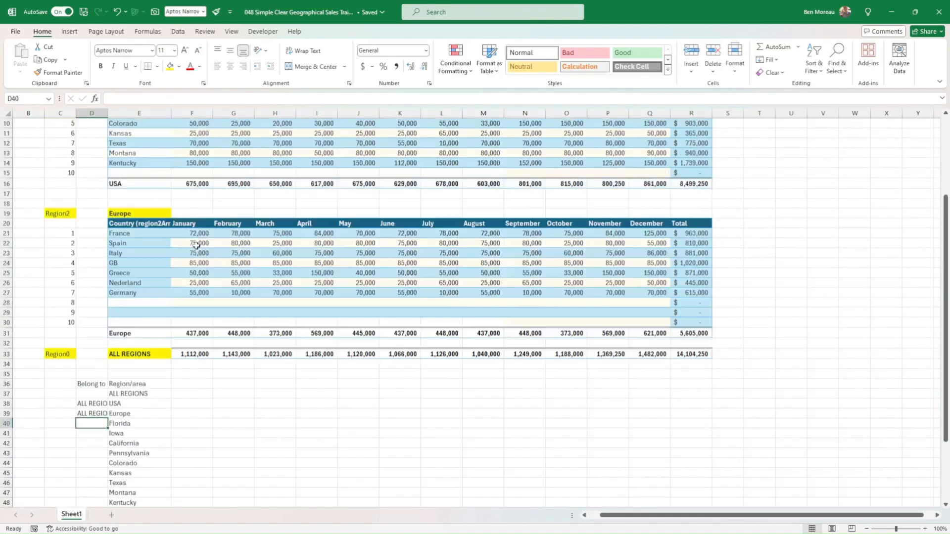
scroll(200, 251, down, 1)
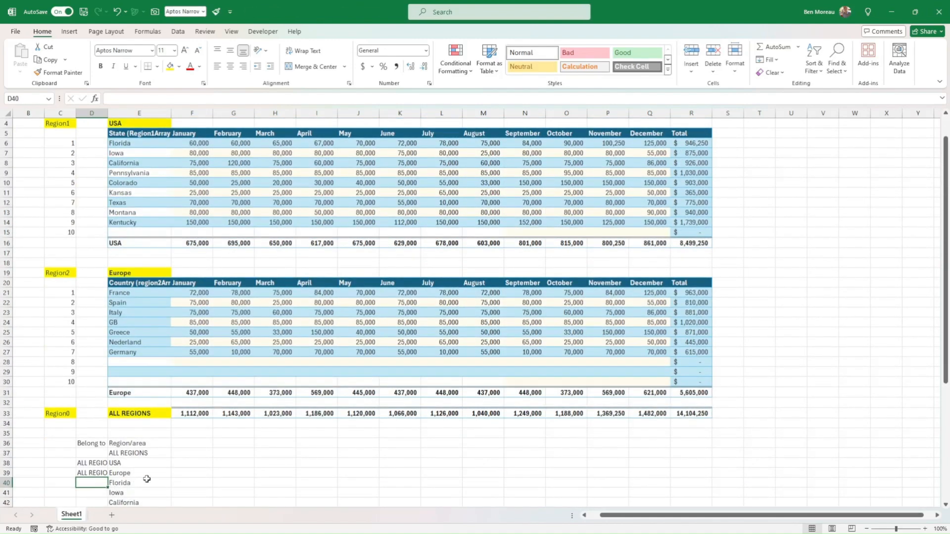
click(131, 483)
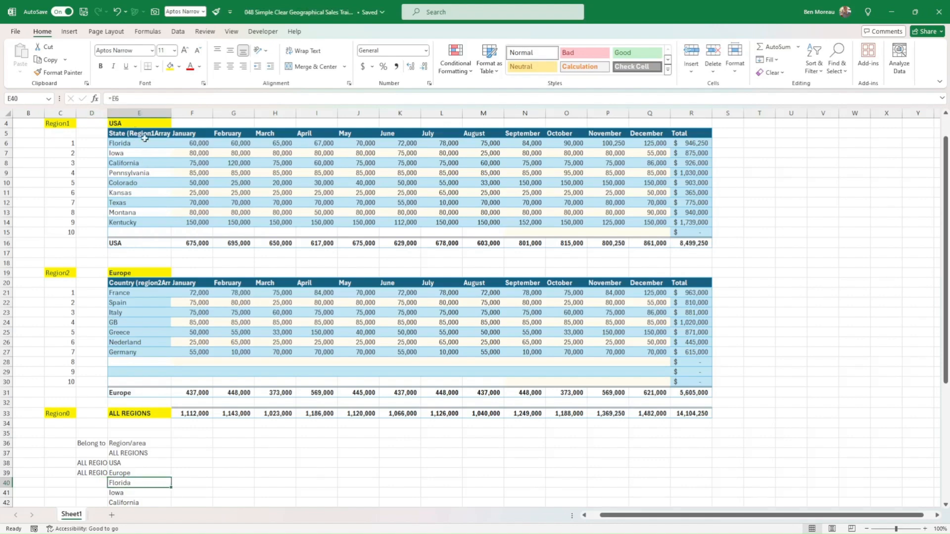
click(101, 481)
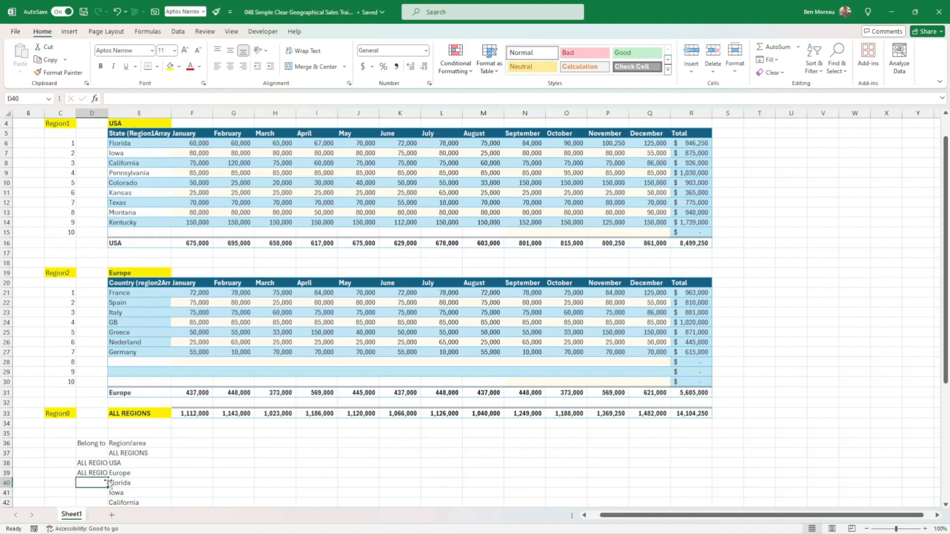
text(=regio)
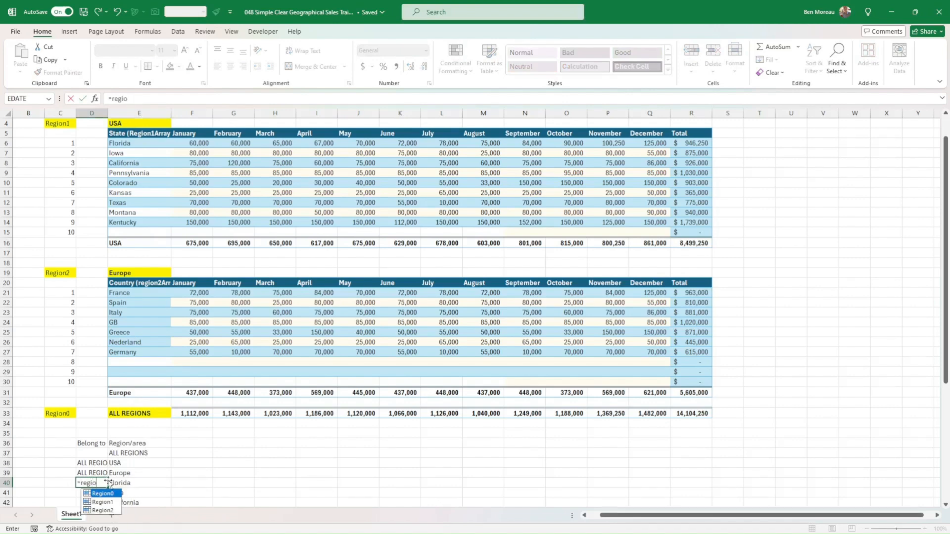
text(n1)
key(Return)
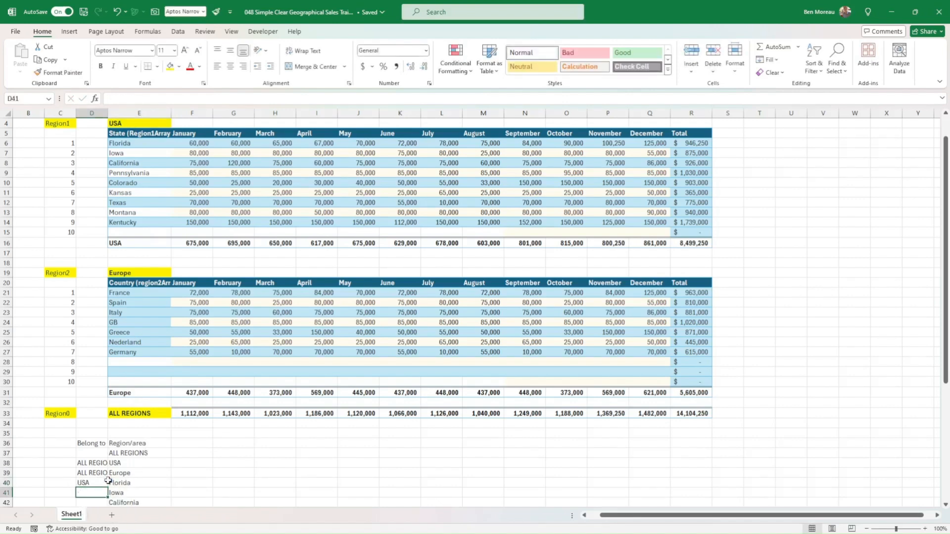
Fill the =Region1 formula from D40 down to D49 beside the state rows.
key(Up)
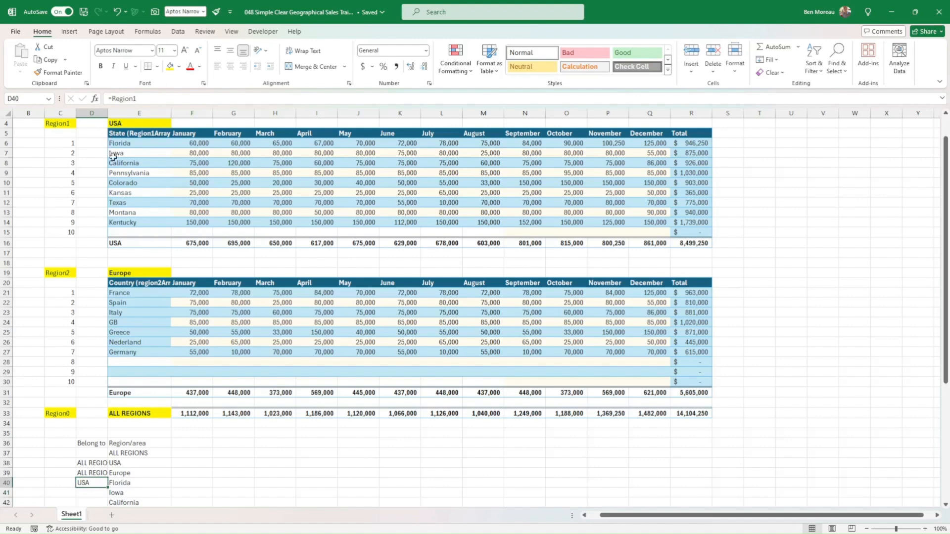
scroll(166, 233, down, 5)
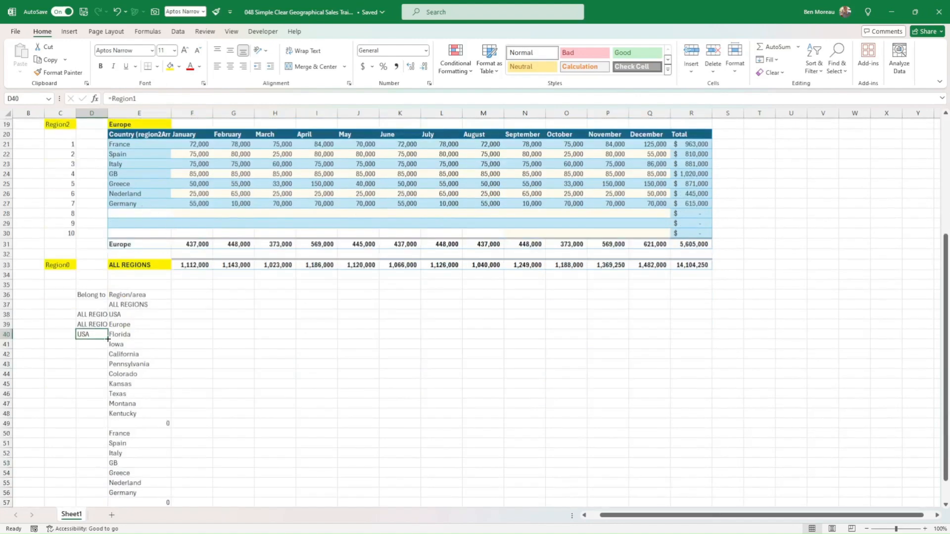
drag(108, 338, 118, 430)
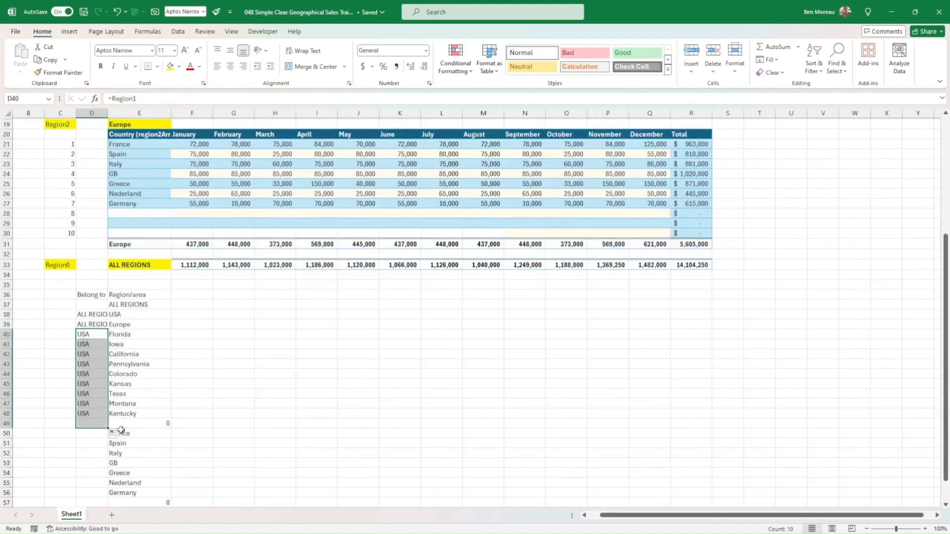
Enter =Region2 in D50 as the Belong to value for France and fill it down to D59 beside the country rows.
click(99, 435)
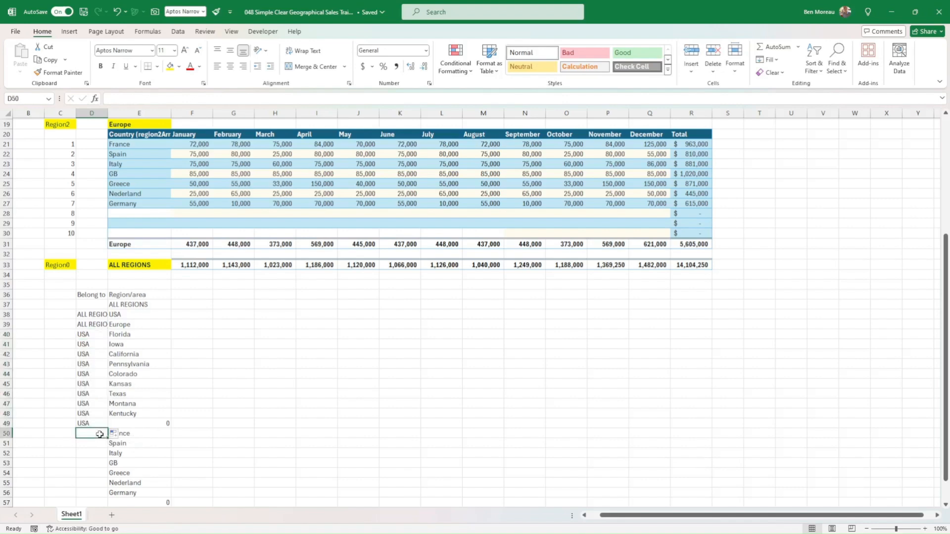
text(=region2)
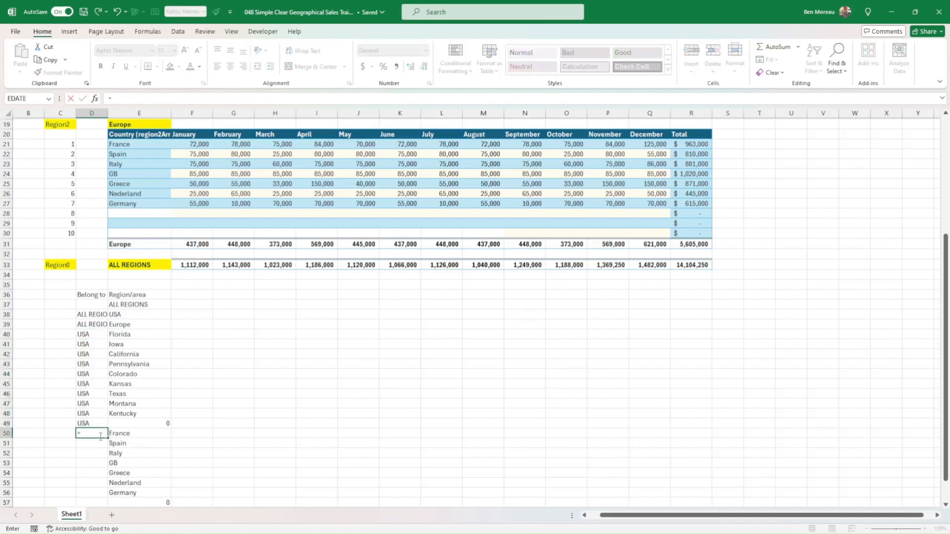
key(Return)
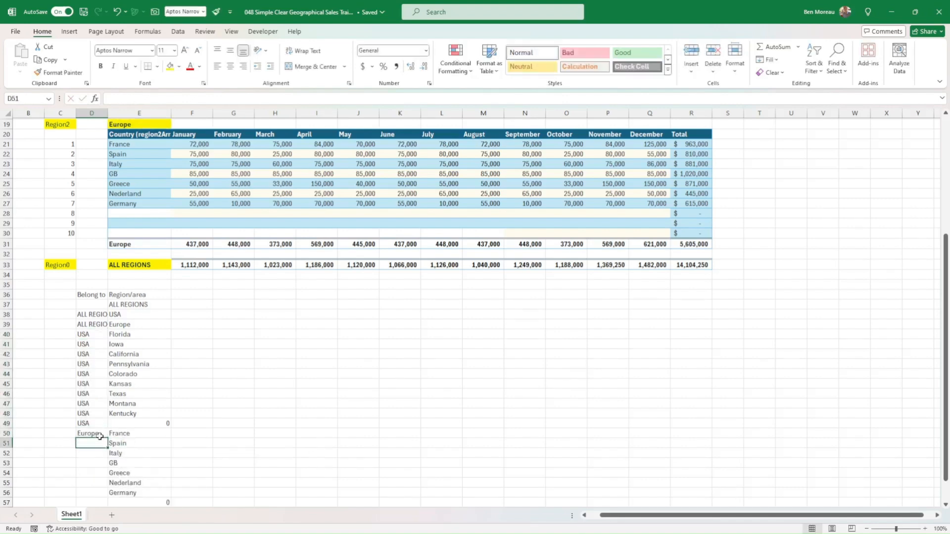
scroll(109, 404, down, 5)
click(105, 286)
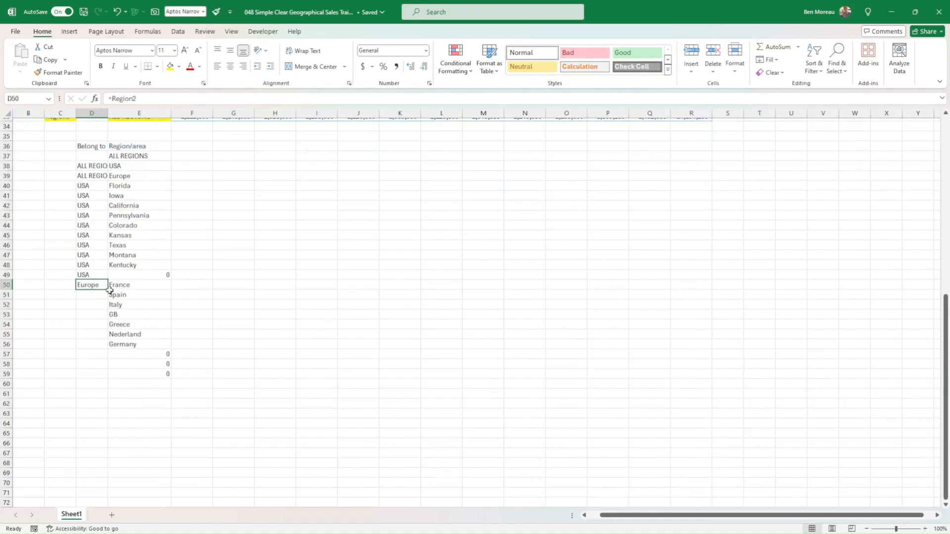
drag(107, 291, 99, 379)
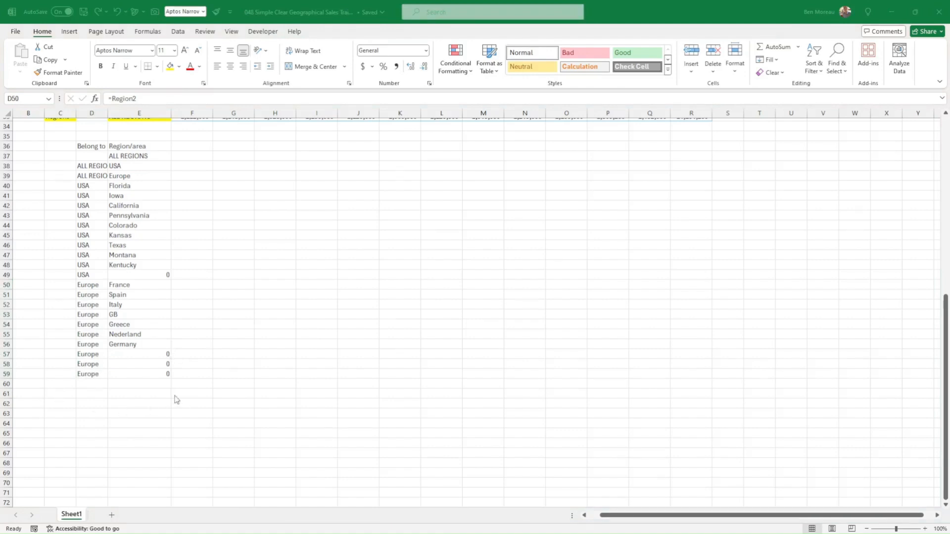
Link F36 to the January header of the USA table with the formula =F5.
scroll(264, 331, up, 3)
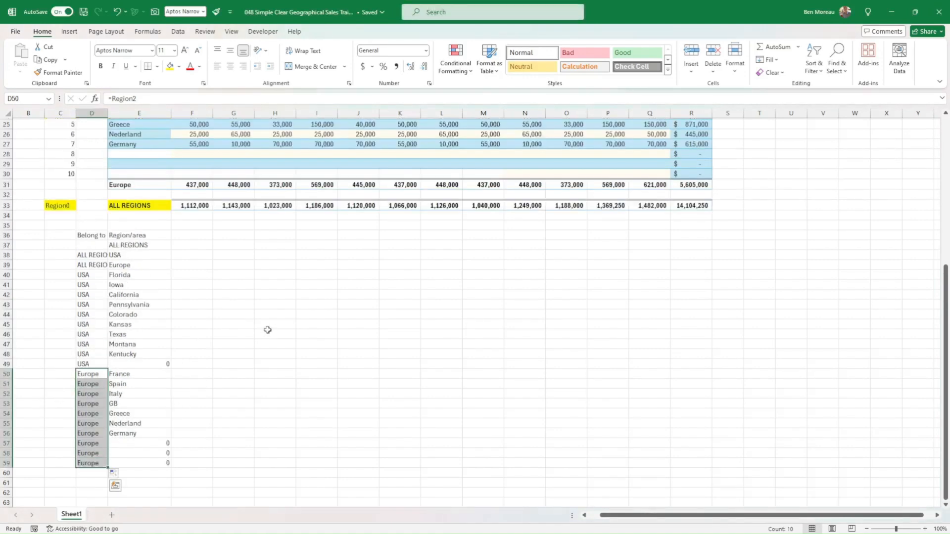
scroll(267, 329, up, 2)
scroll(292, 310, up, 1)
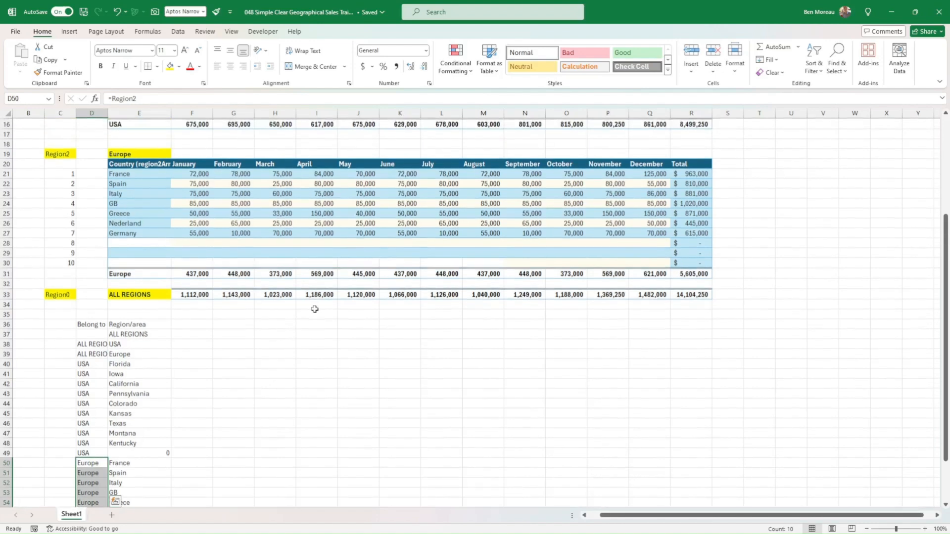
click(194, 335)
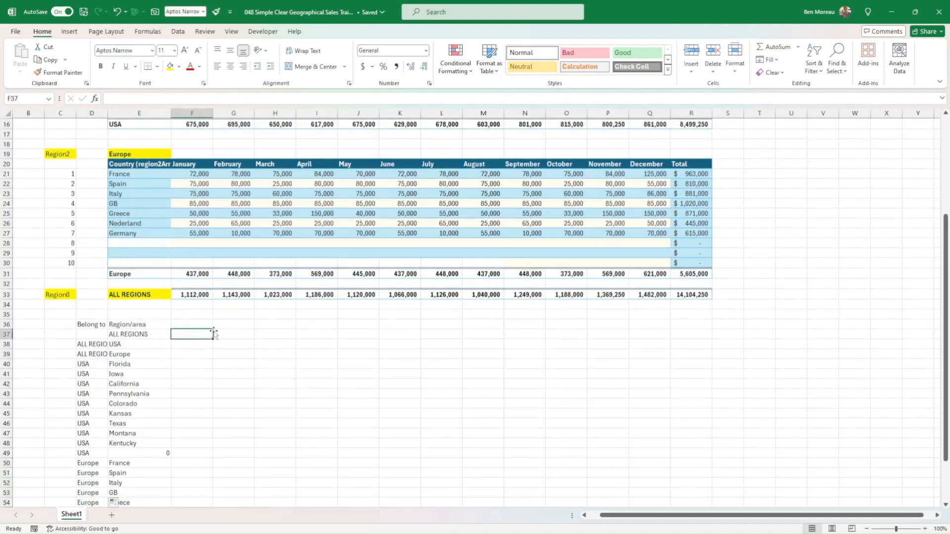
scroll(218, 339, up, 5)
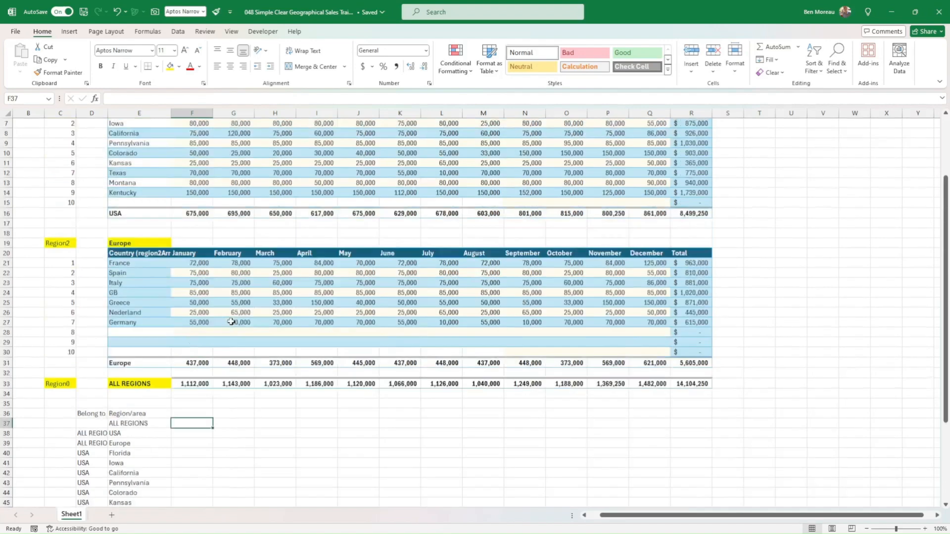
click(191, 164)
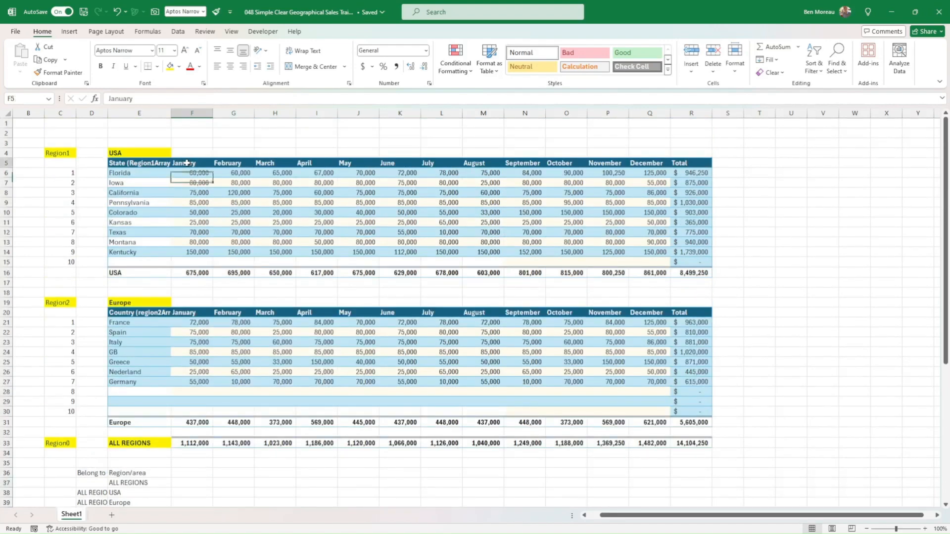
click(190, 475)
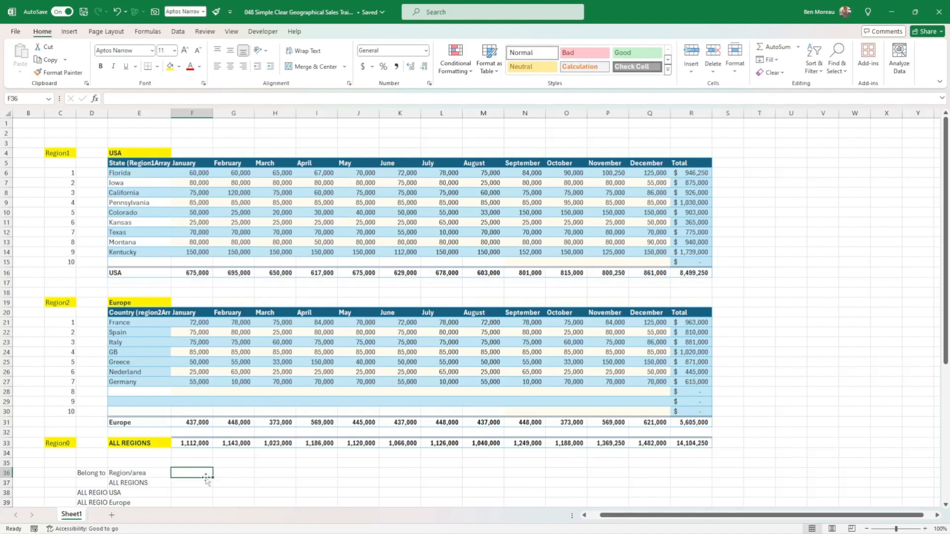
text(=)
click(195, 164)
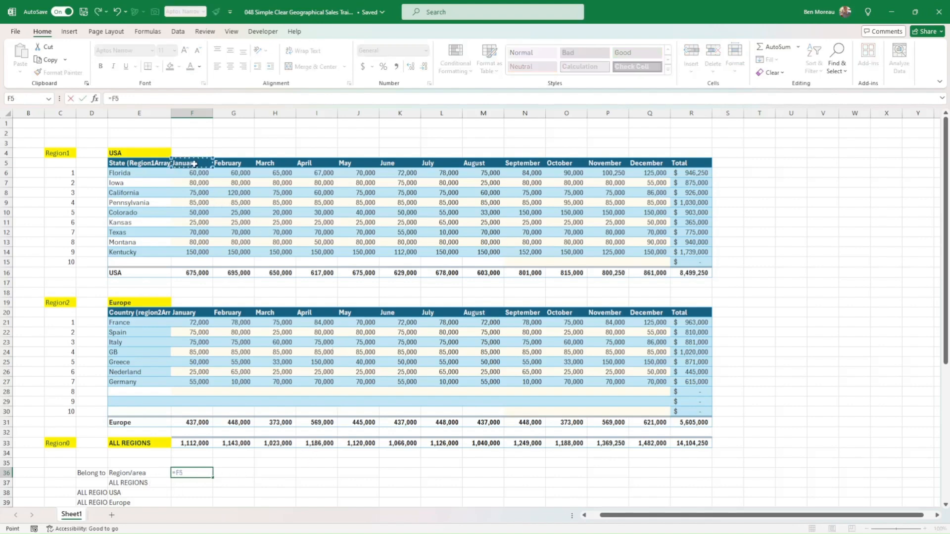
key(Return)
Fill the F36 header formula across to R36 to bring in the remaining months and the Total heading.
scroll(236, 205, down, 2)
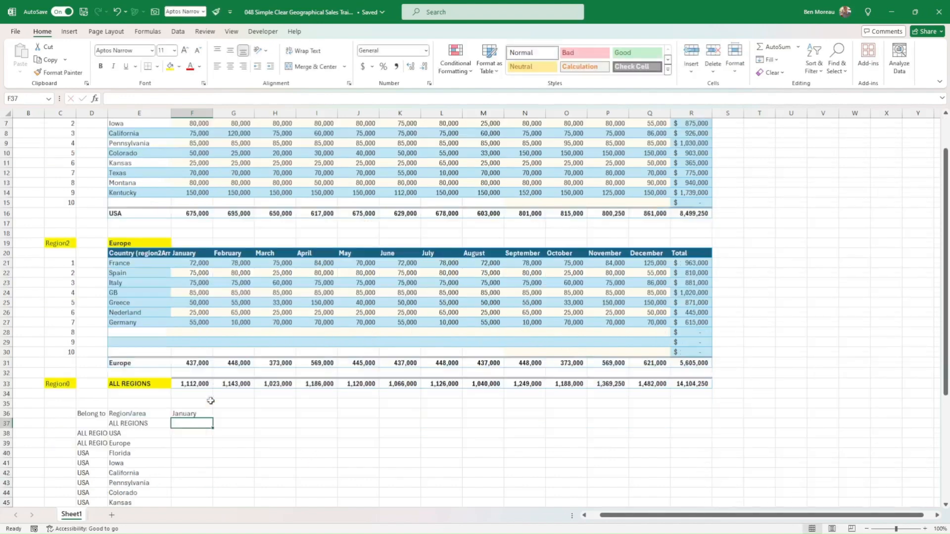
click(202, 413)
drag(213, 419, 693, 433)
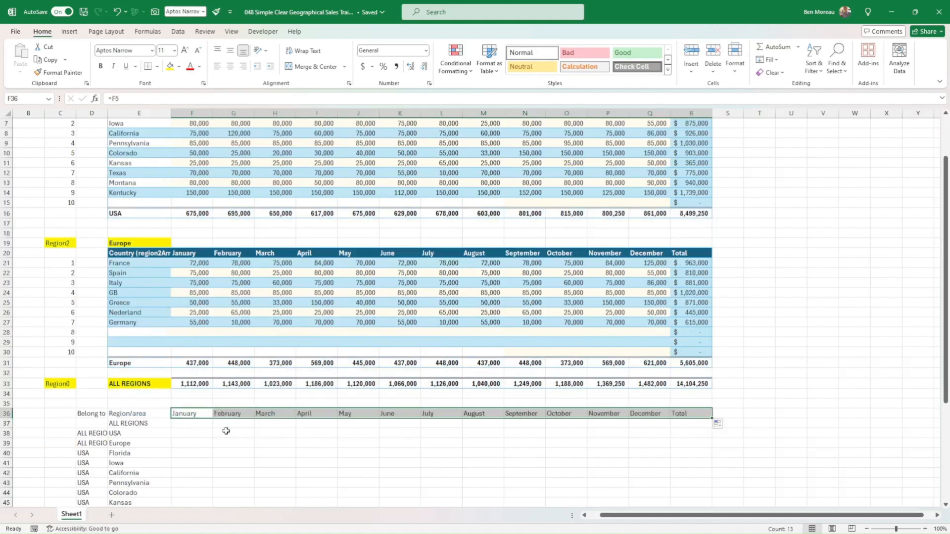
Link F37 to the January total of ALL REGIONS with the formula =F33.
click(189, 422)
scroll(126, 435, down, 2)
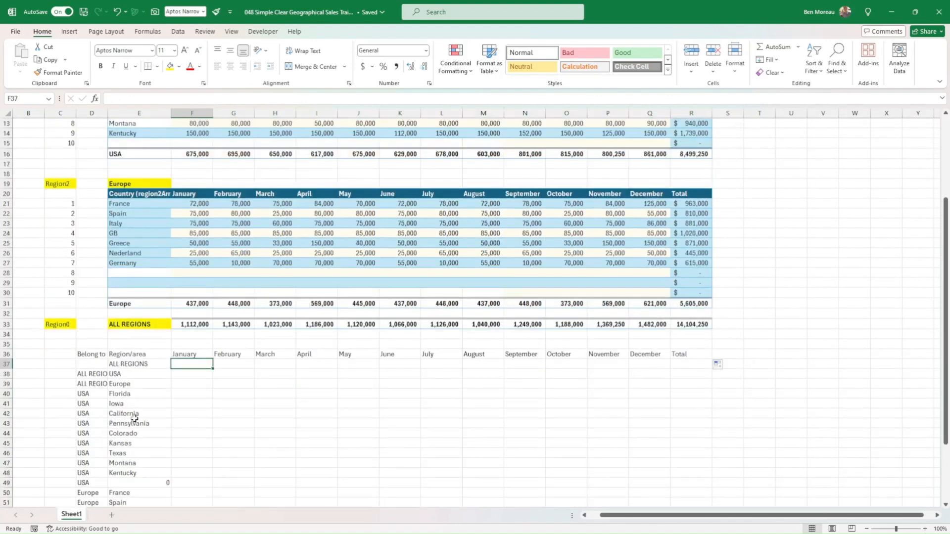
scroll(135, 418, up, 2)
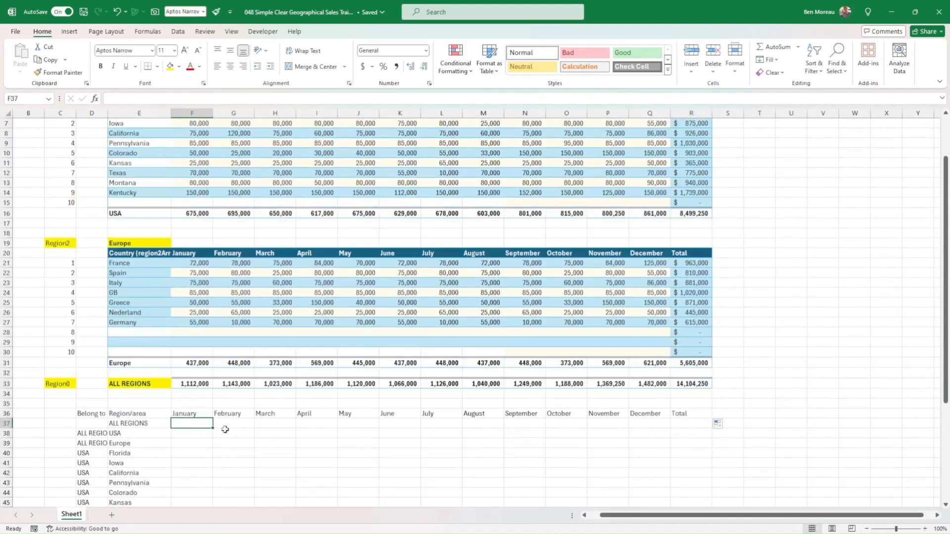
text(=)
click(203, 384)
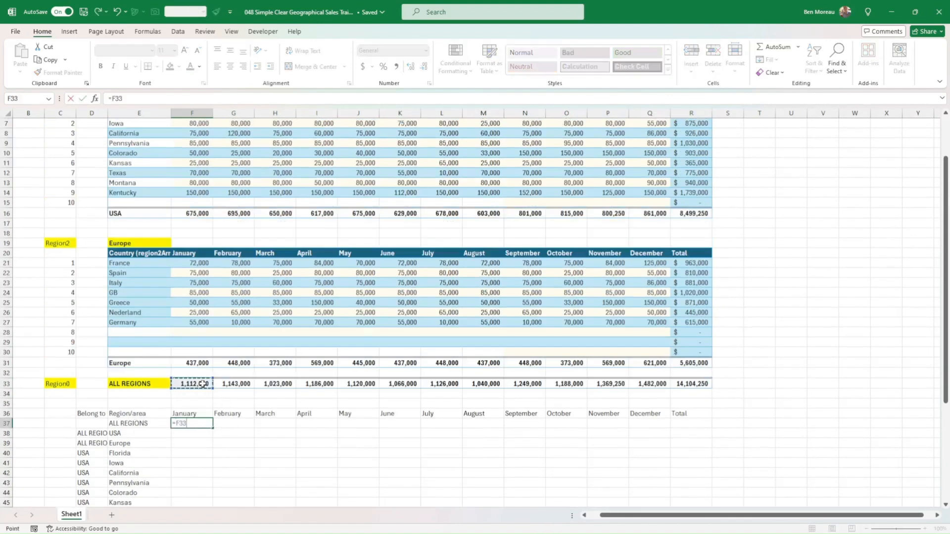
key(Return)
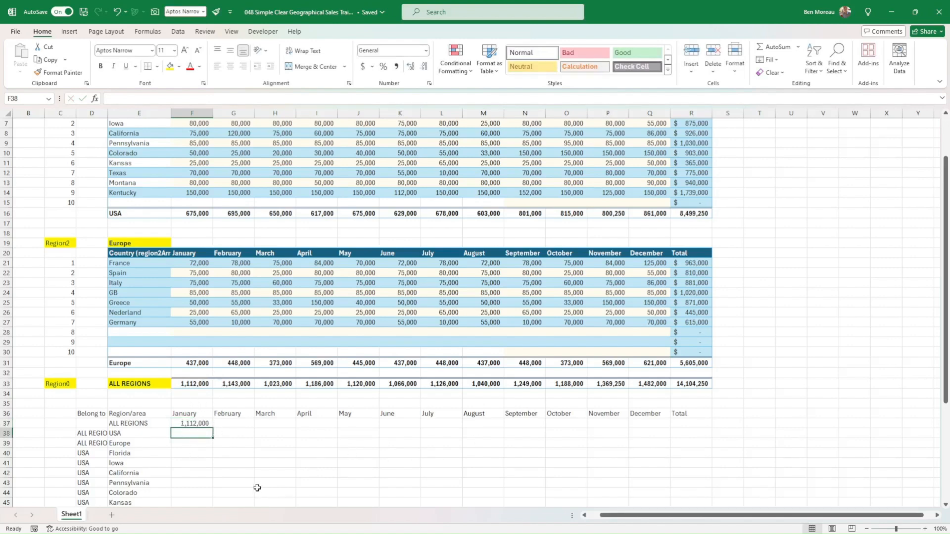
Link the January values for USA and Europe to their table totals, with =F16 in F38 and =F31 in F39.
text(=)
click(193, 213)
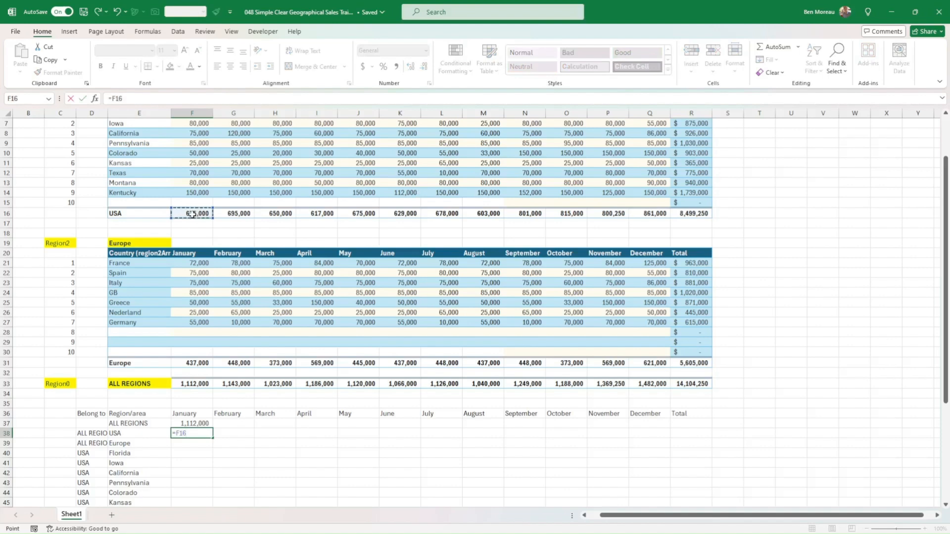
key(Return)
text(=)
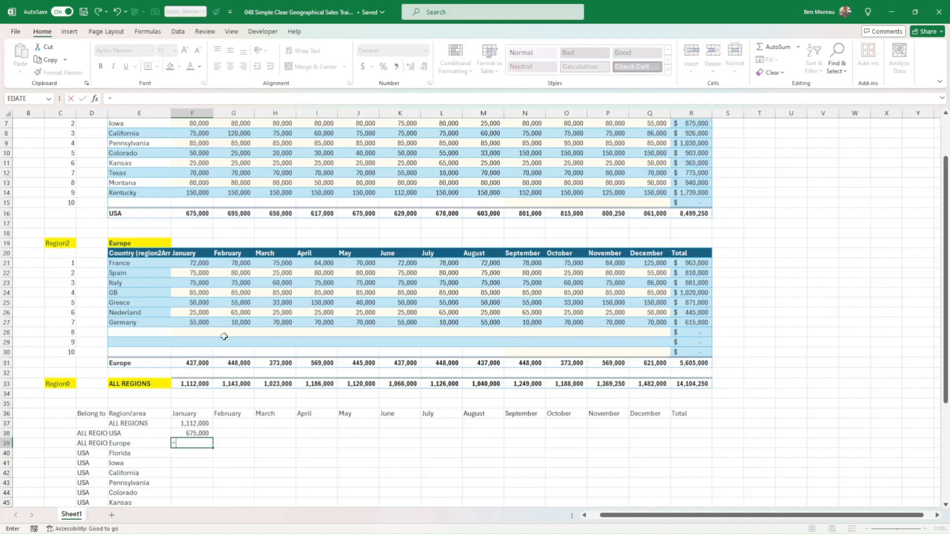
click(199, 363)
key(Return)
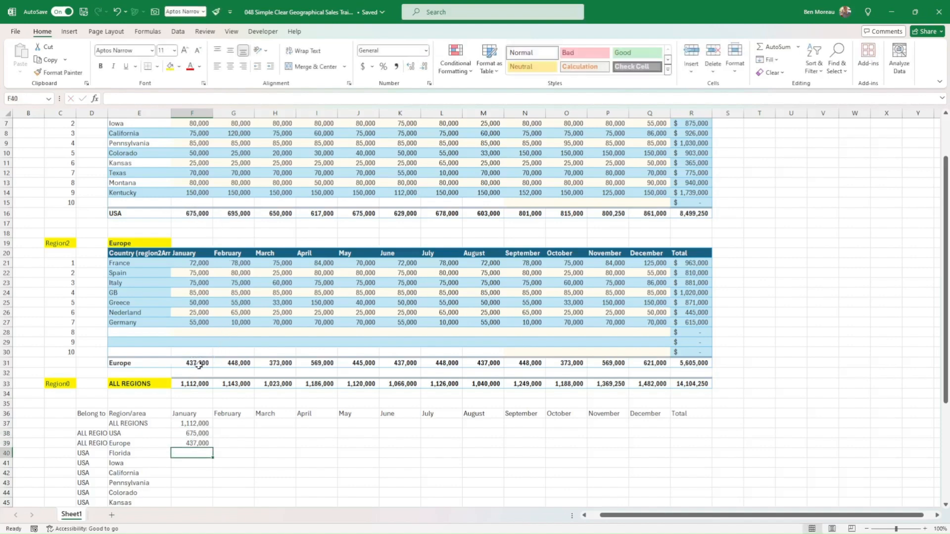
Link F40 to Florida's January sales with =F6 and fill the formula down to F49 for all state rows.
text(=)
scroll(200, 363, up, 2)
click(198, 171)
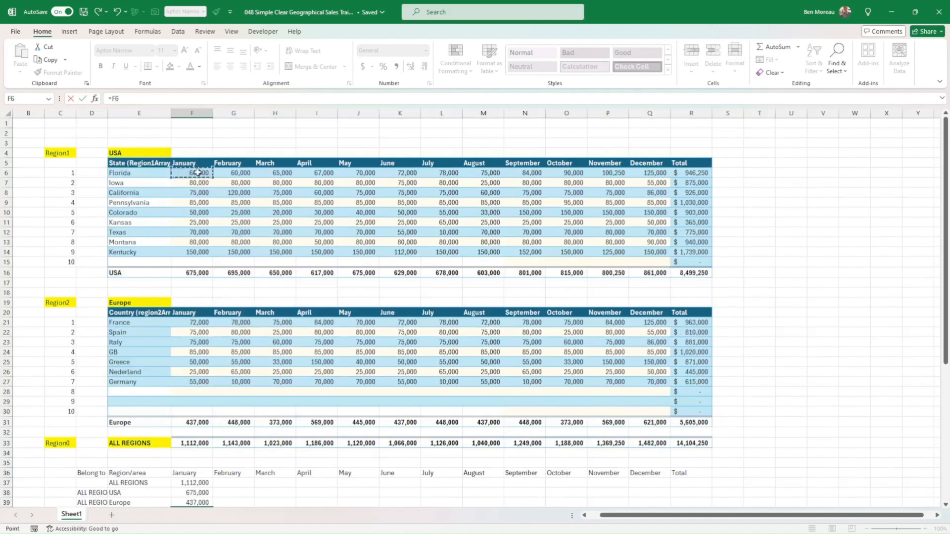
key(Return)
scroll(216, 267, down, 6)
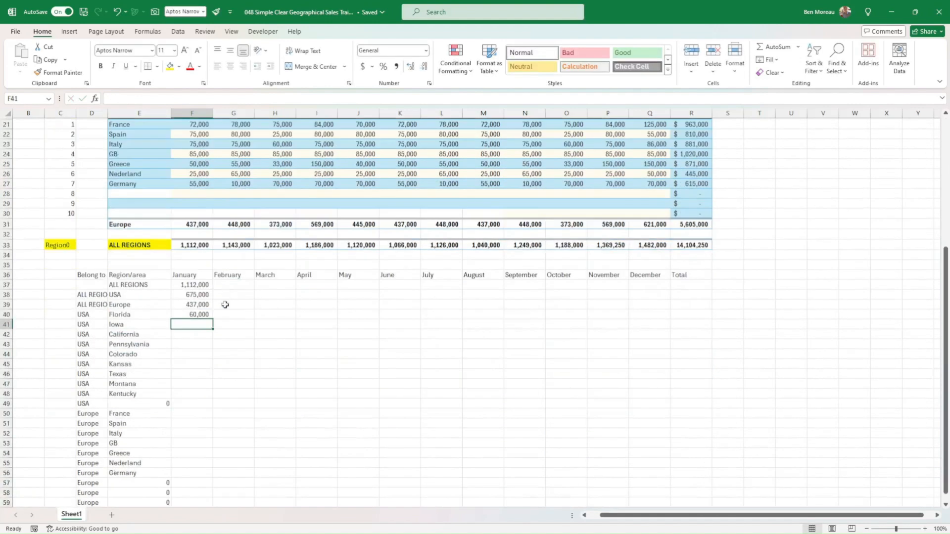
click(209, 316)
drag(212, 320, 211, 410)
Link F50 to France's January sales with =F21 and fill the formula down to F59 for all country rows.
click(192, 414)
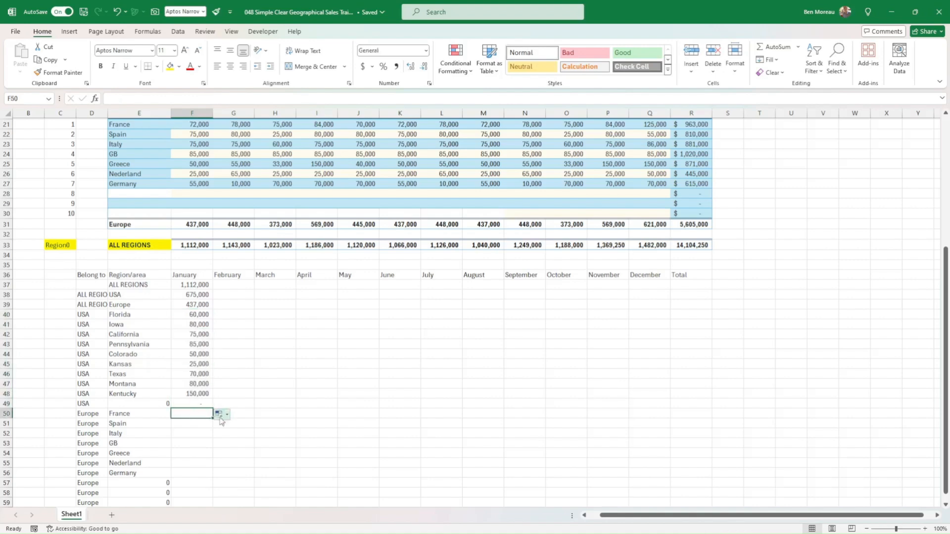
text(=)
scroll(233, 275, up, 4)
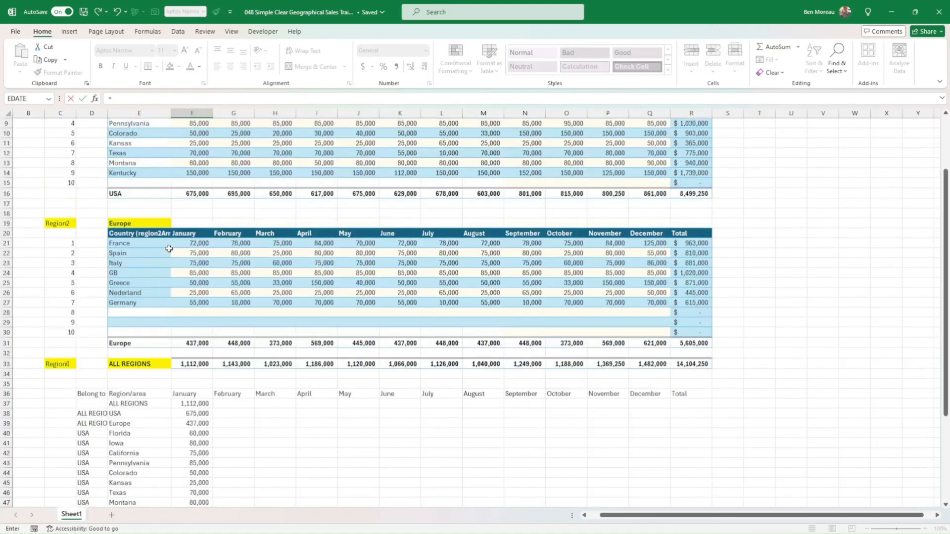
click(200, 243)
key(Return)
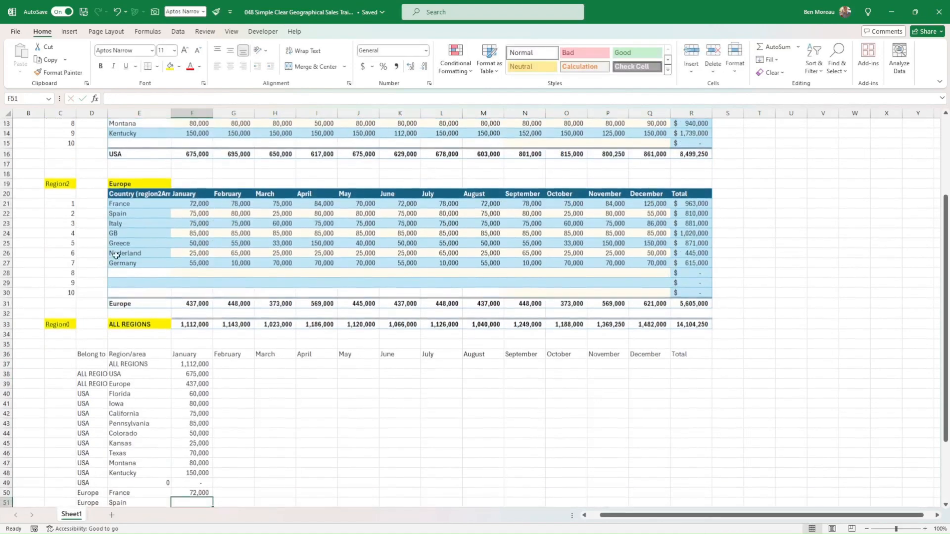
scroll(280, 286, down, 6)
click(198, 311)
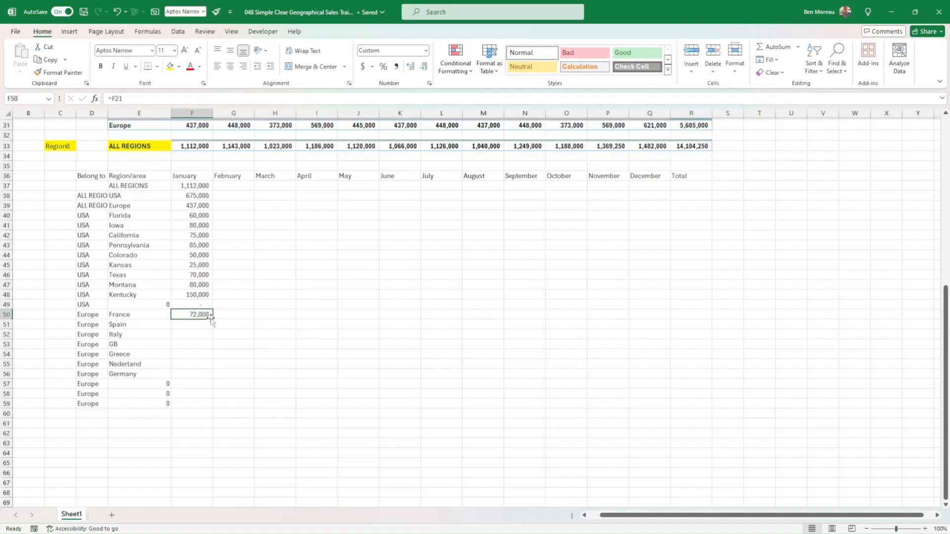
drag(212, 319, 211, 407)
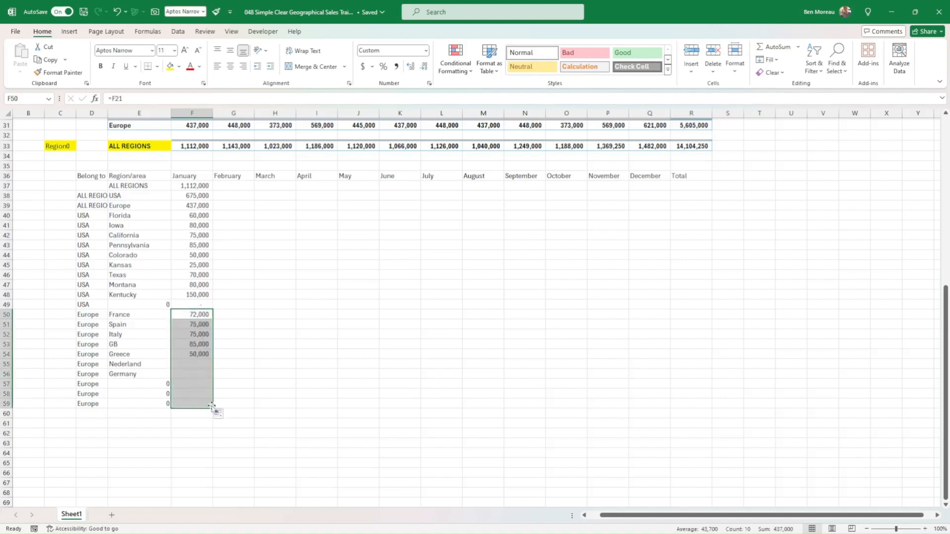
Fill the January formulas in F37:F59 across to column R to cover every month and the Total.
drag(196, 186, 656, 401)
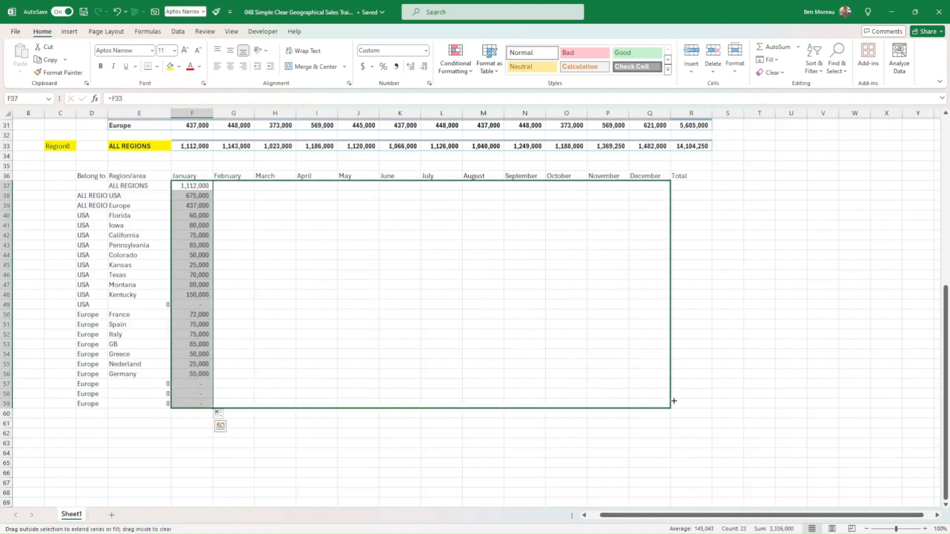
drag(682, 401, 698, 404)
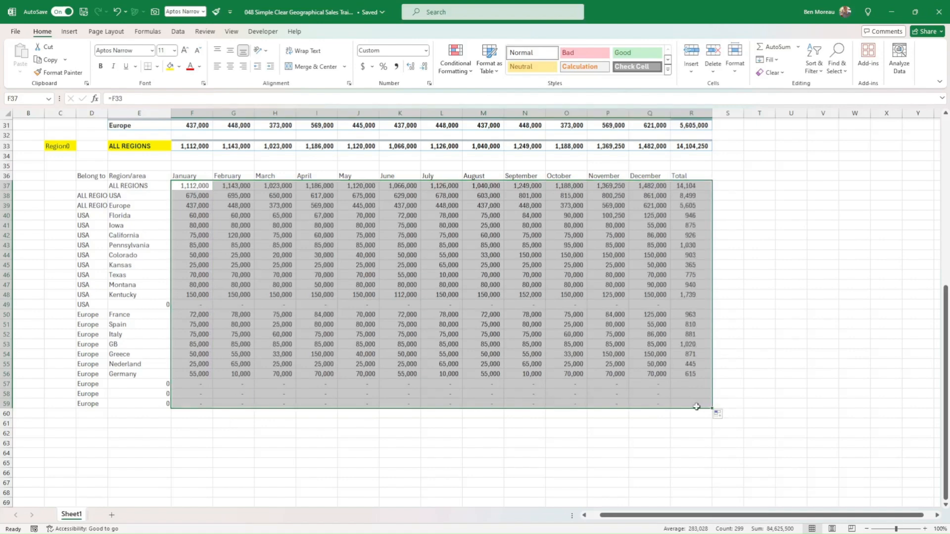
click(680, 426)
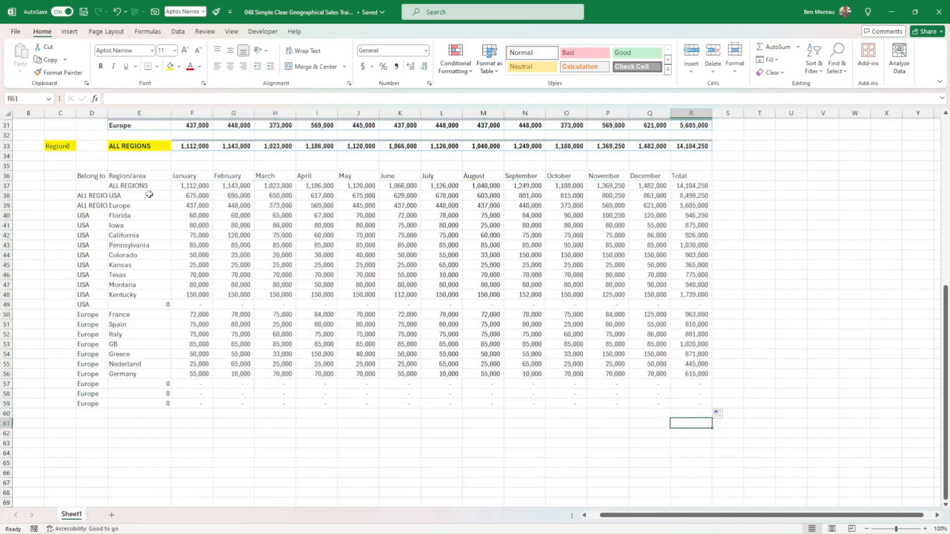
Apply all borders to the combined lookup table D36:R59.
drag(93, 182, 676, 403)
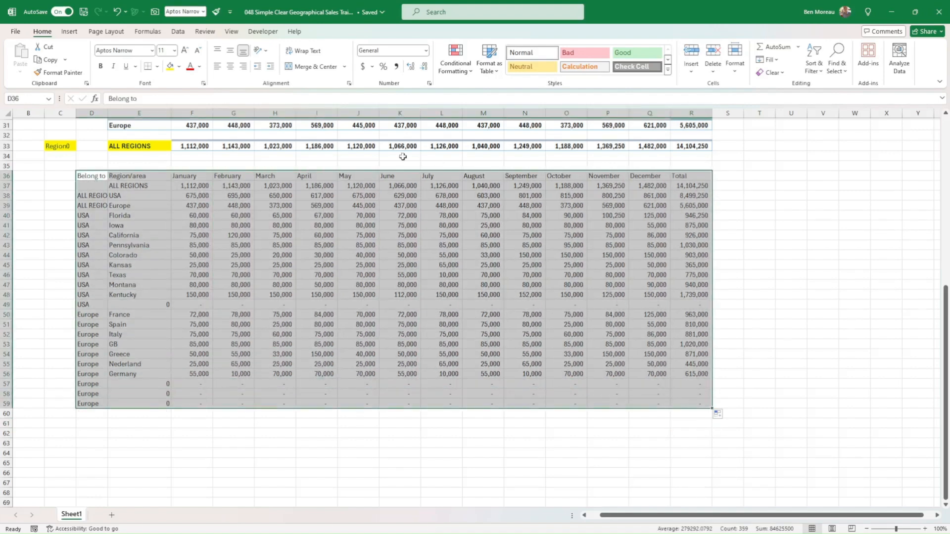
click(158, 68)
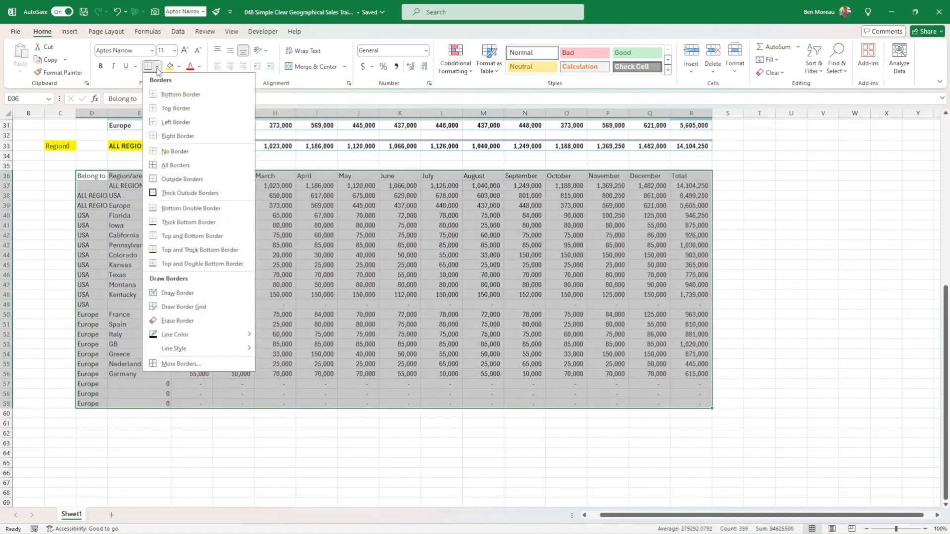
click(179, 167)
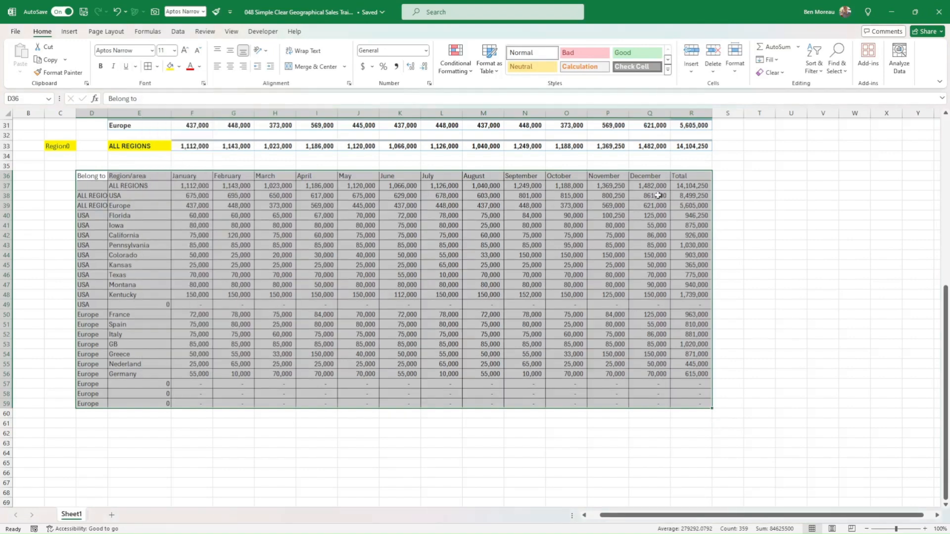
scroll(653, 197, up, 4)
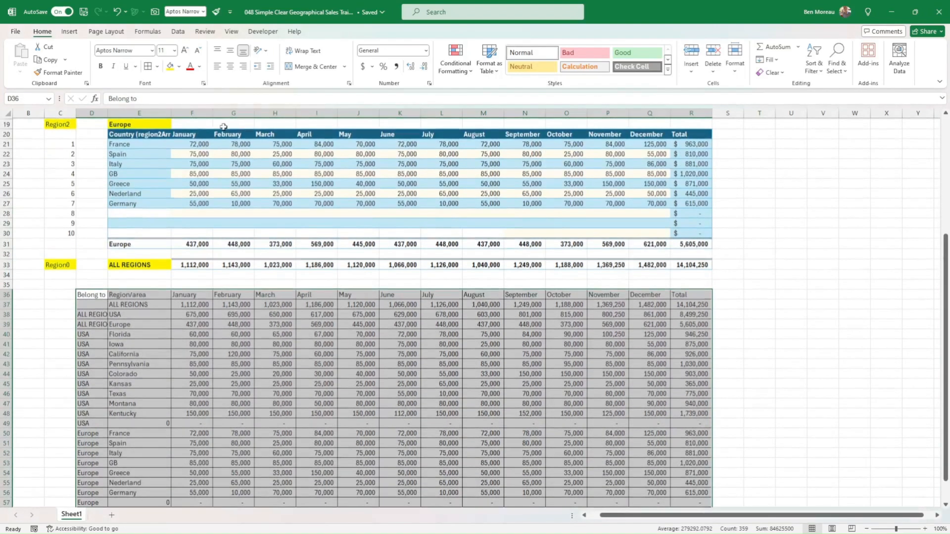
Copy the Europe table's header formatting onto the lookup table's header row D36:R36.
mouse_move(123, 135)
mouse_down()
mouse_move(291, 225)
mouse_move(381, 137)
mouse_move(703, 136)
mouse_up()
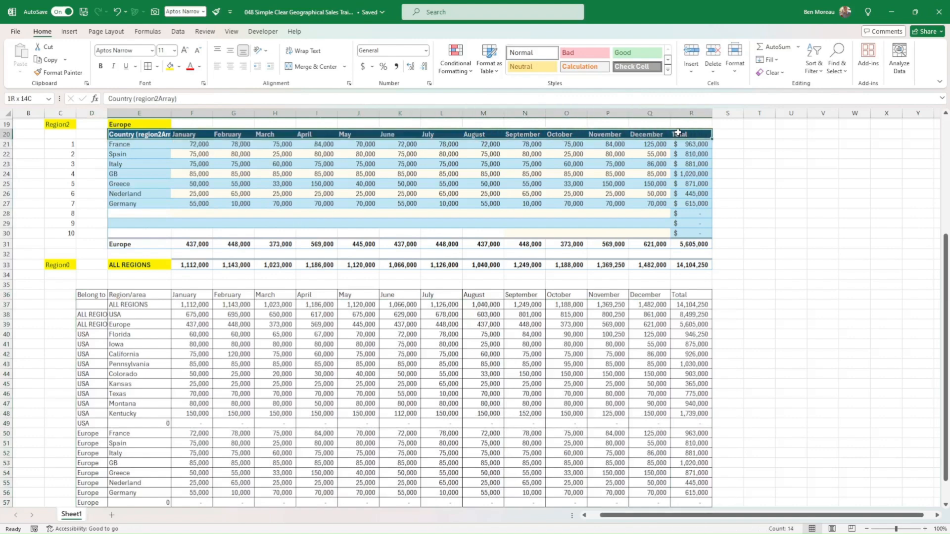
click(64, 73)
click(129, 295)
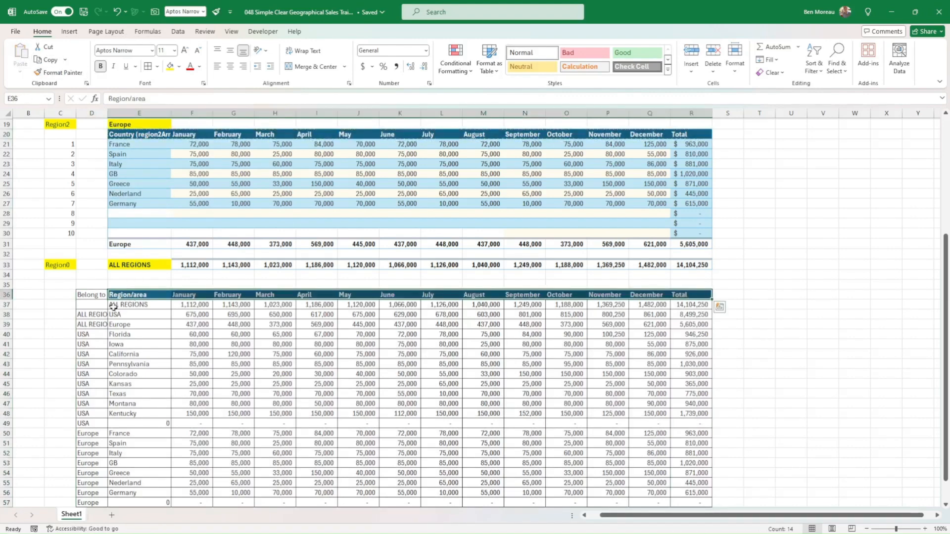
click(122, 296)
click(64, 72)
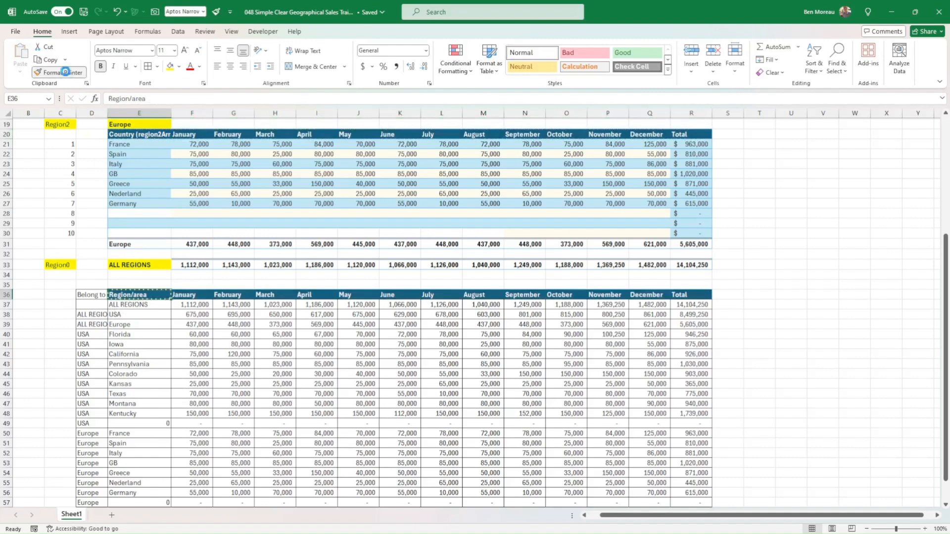
click(83, 295)
click(55, 291)
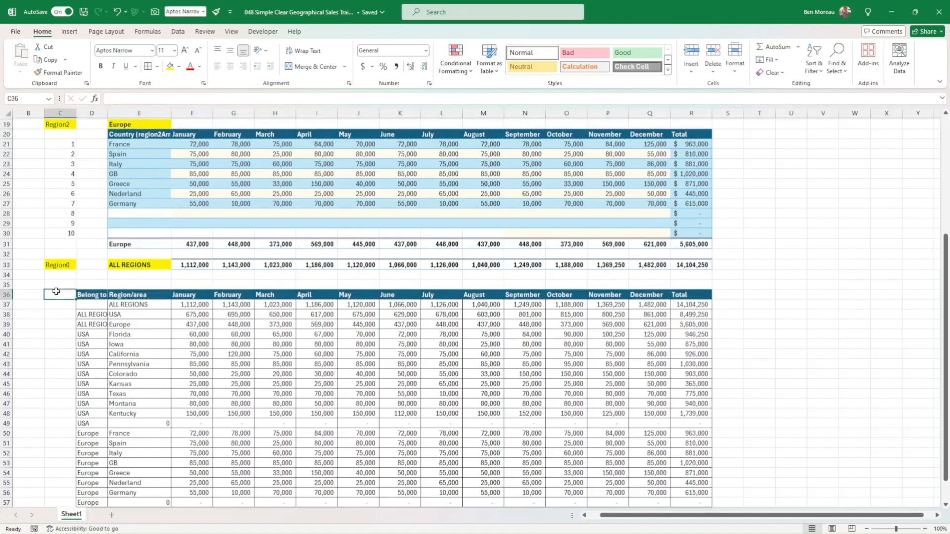
Insert a new worksheet and place it before Sheet1.
scroll(108, 332, down, 4)
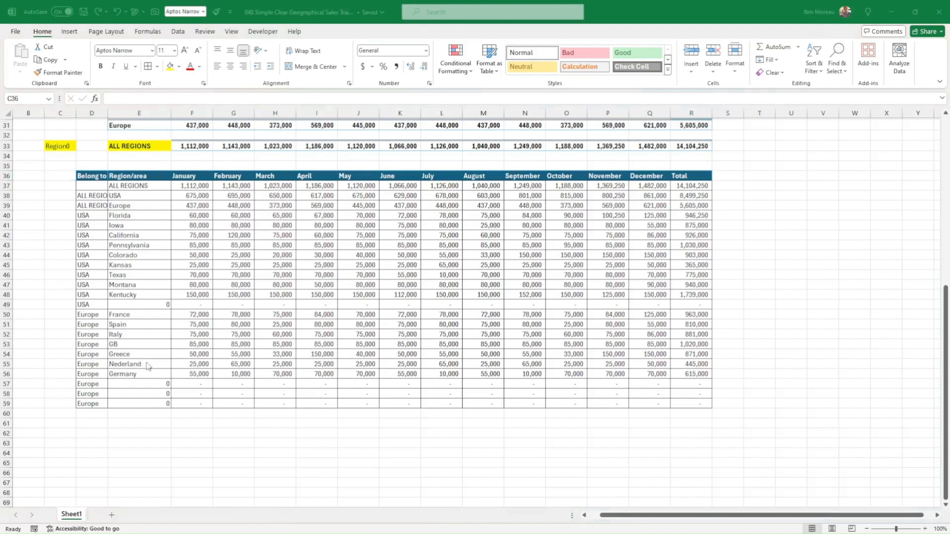
scroll(112, 331, up, 4)
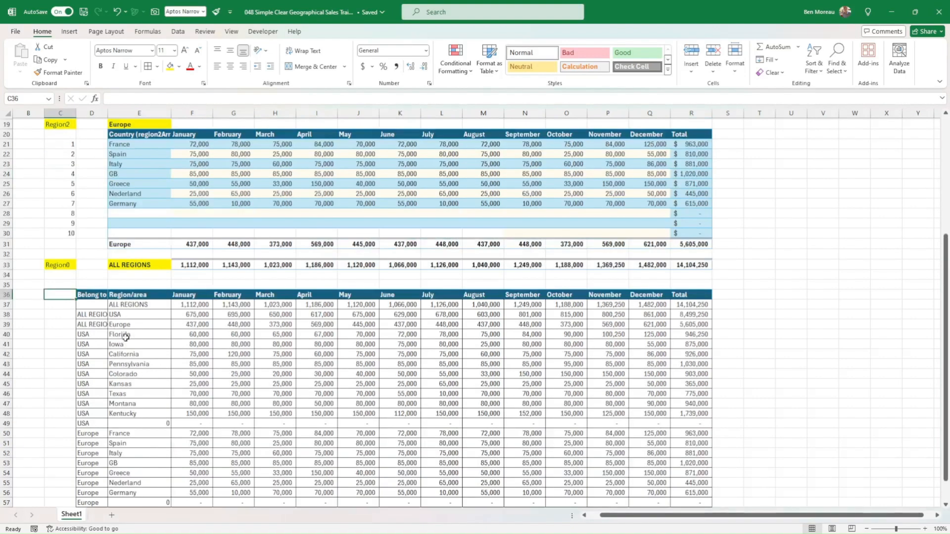
scroll(170, 349, down, 4)
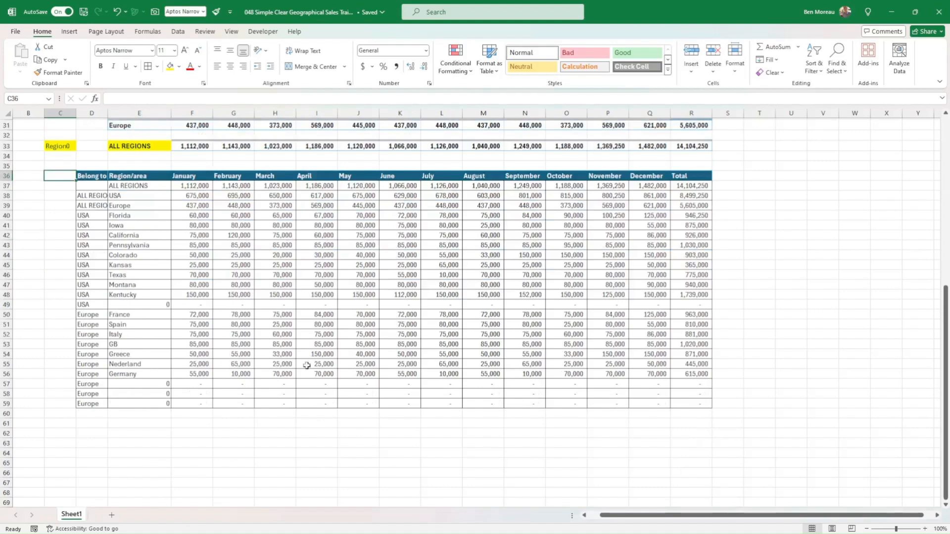
scroll(222, 346, up, 10)
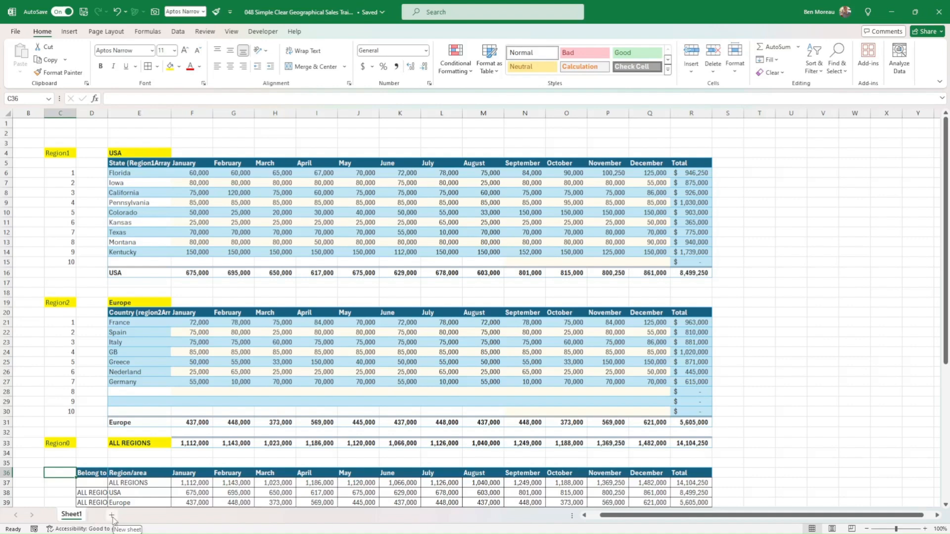
click(112, 516)
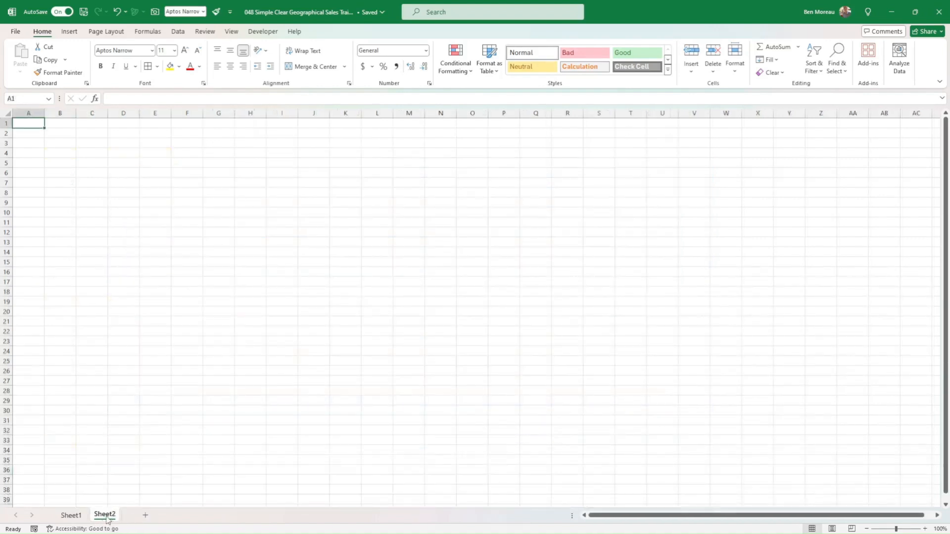
drag(107, 518, 60, 517)
Rename the new worksheet as Dashboard.
right_click(73, 515)
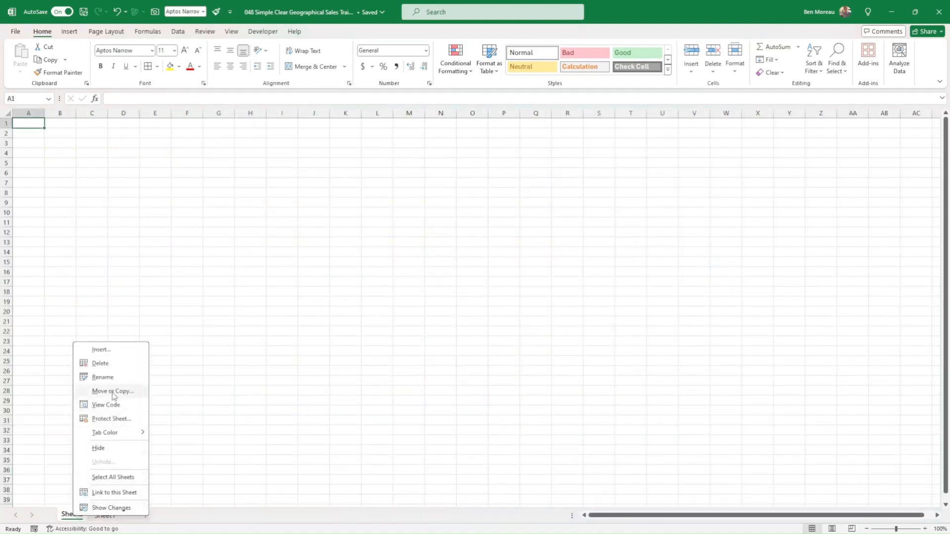
click(108, 378)
text(D)
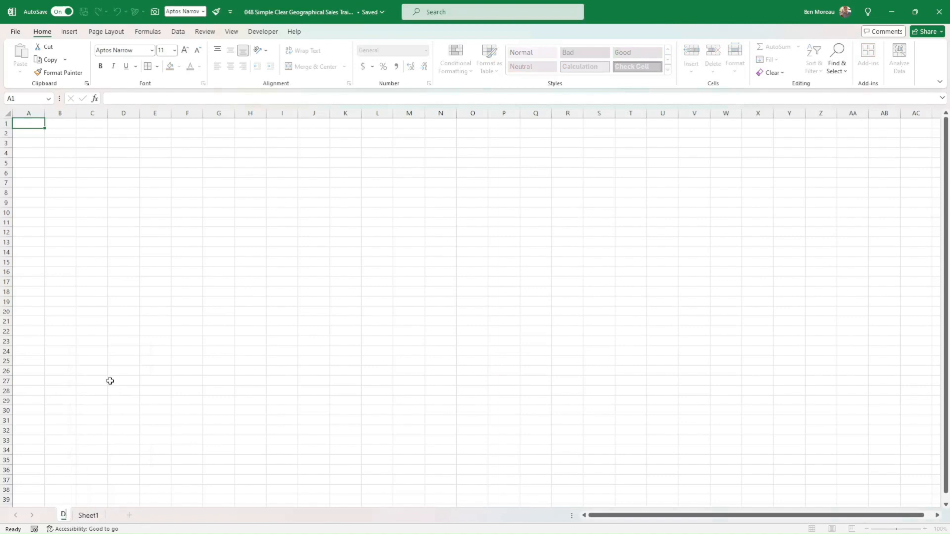
text(ashboard)
key(Return)
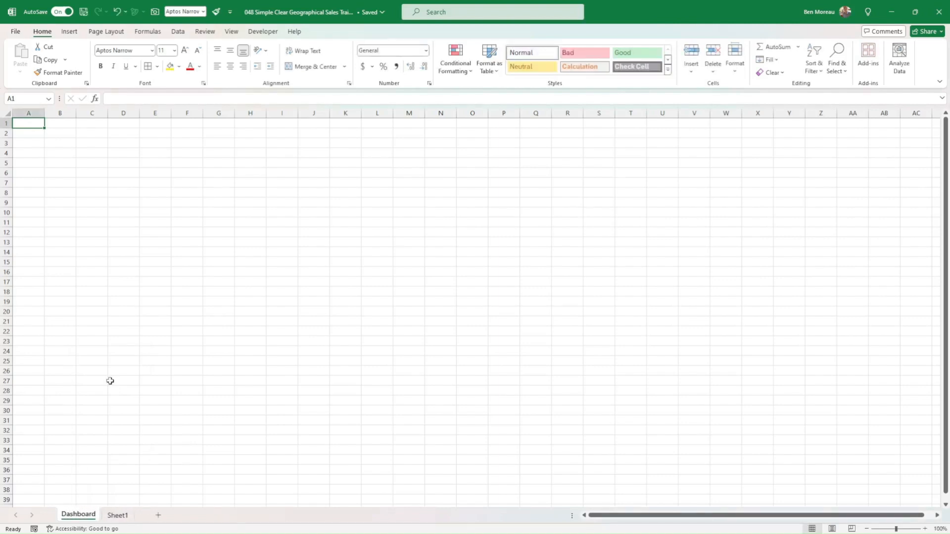
Fill cells C6 and C8 of the Dashboard sheet with light blue and widen column C slightly.
click(72, 172)
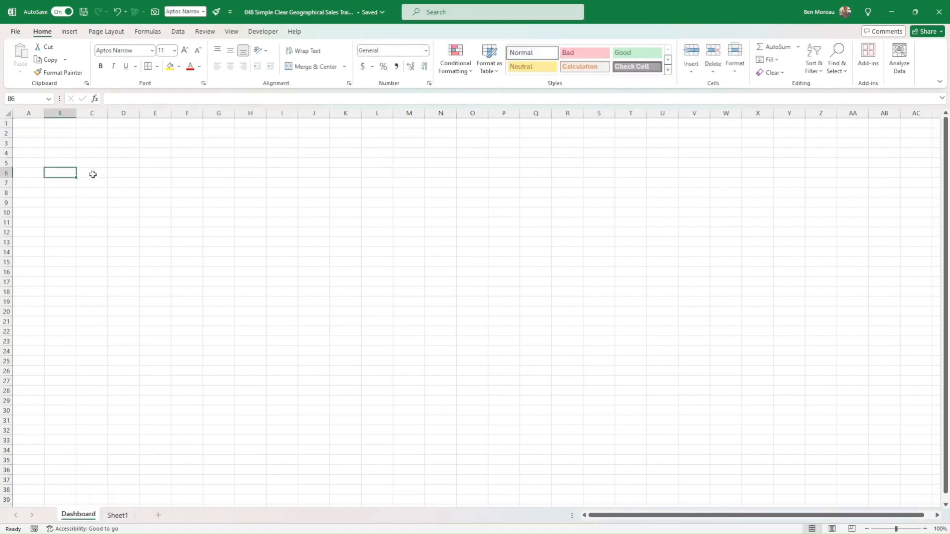
click(95, 172)
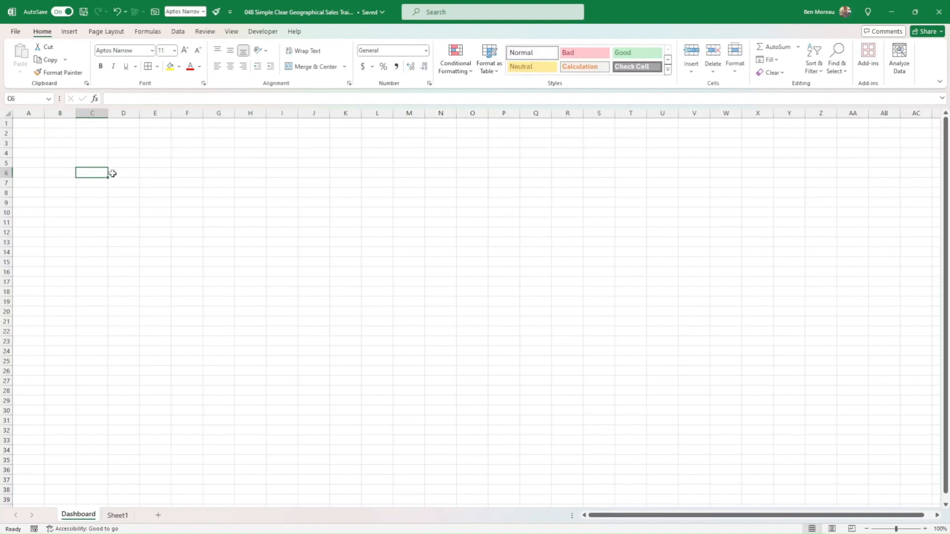
click(180, 68)
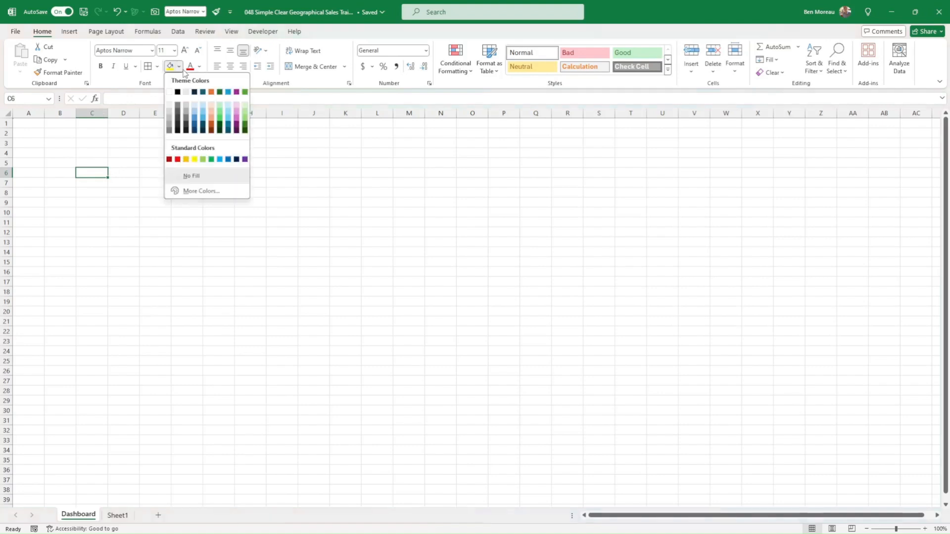
click(203, 109)
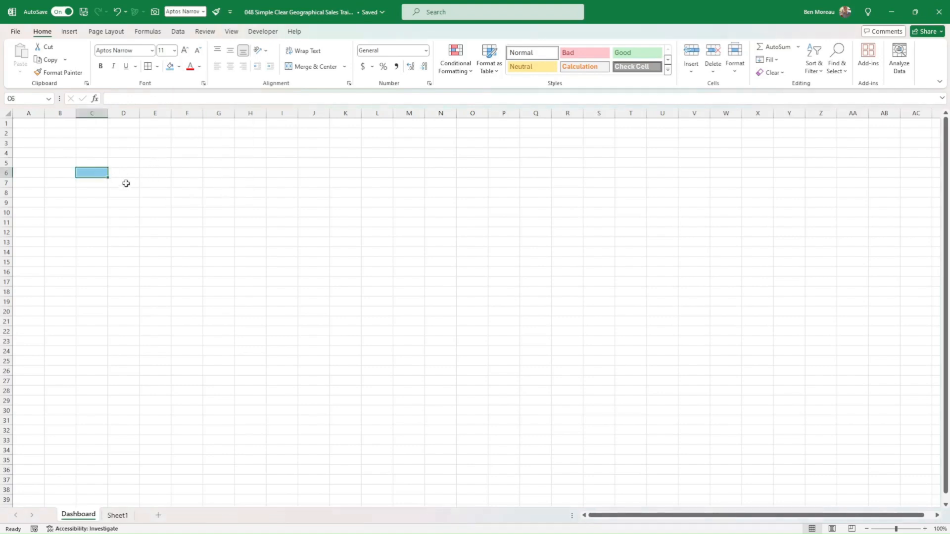
click(100, 194)
click(170, 66)
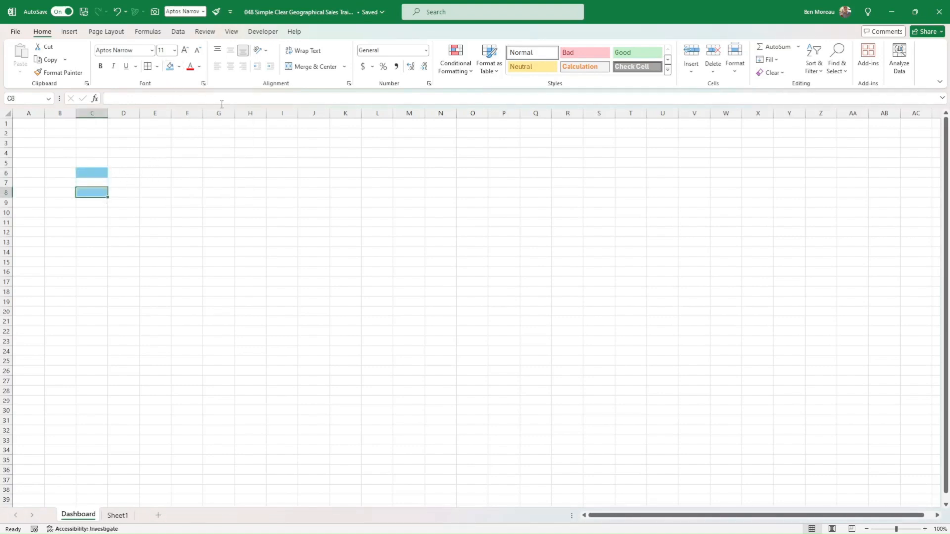
drag(107, 113, 116, 113)
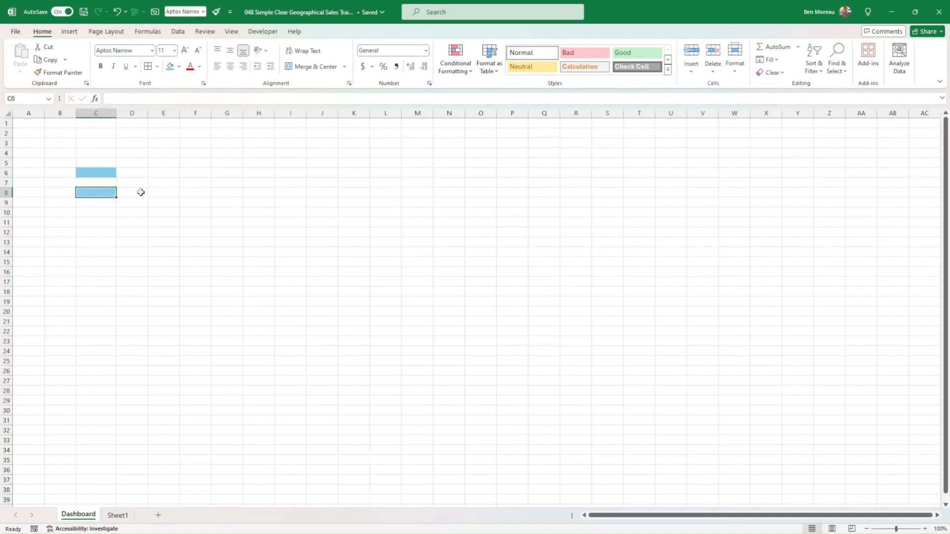
Name cell C6 input1 and cell C8 input2.
click(99, 172)
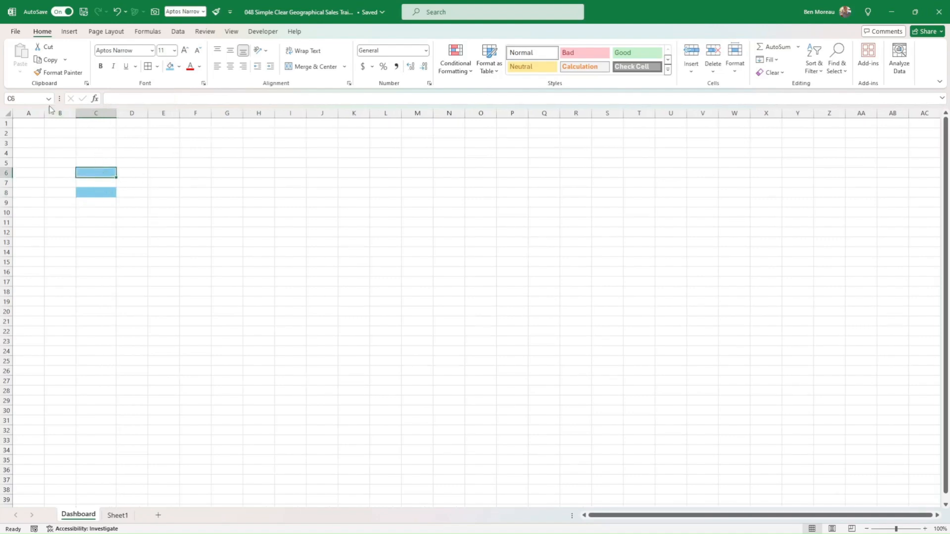
click(29, 98)
text(inp)
key(Down)
key(Down)
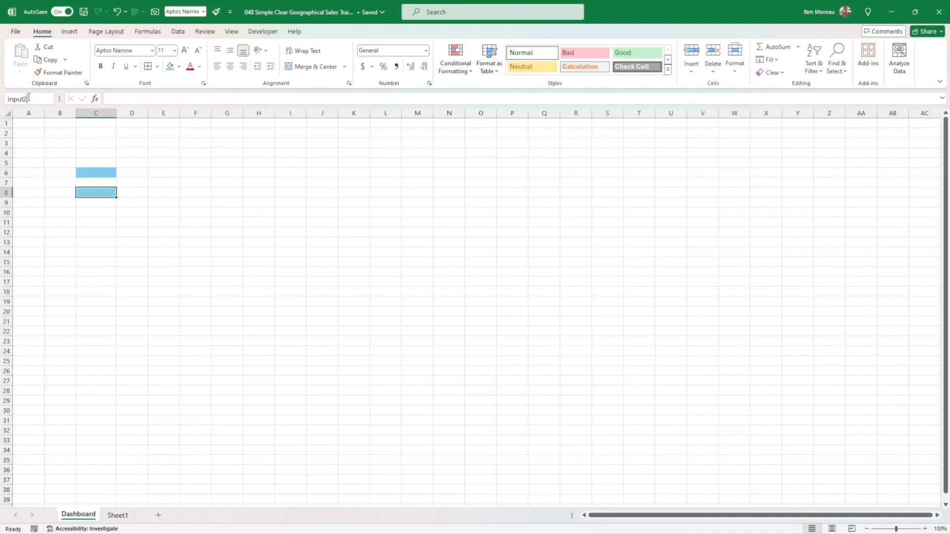
click(28, 97)
text(input2)
key(Return)
Label the two blue cells by entering input2 in B8 and input1 in B6.
key(Left)
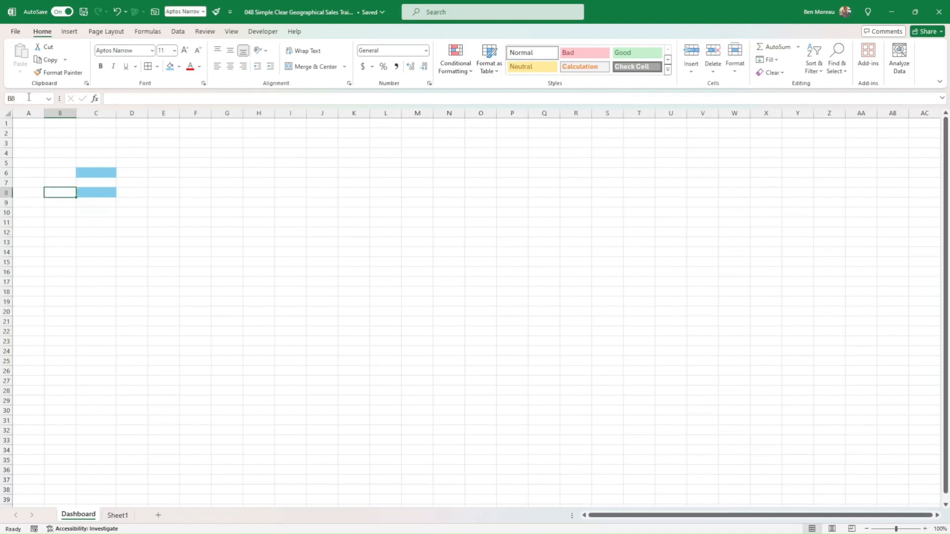
text(input)
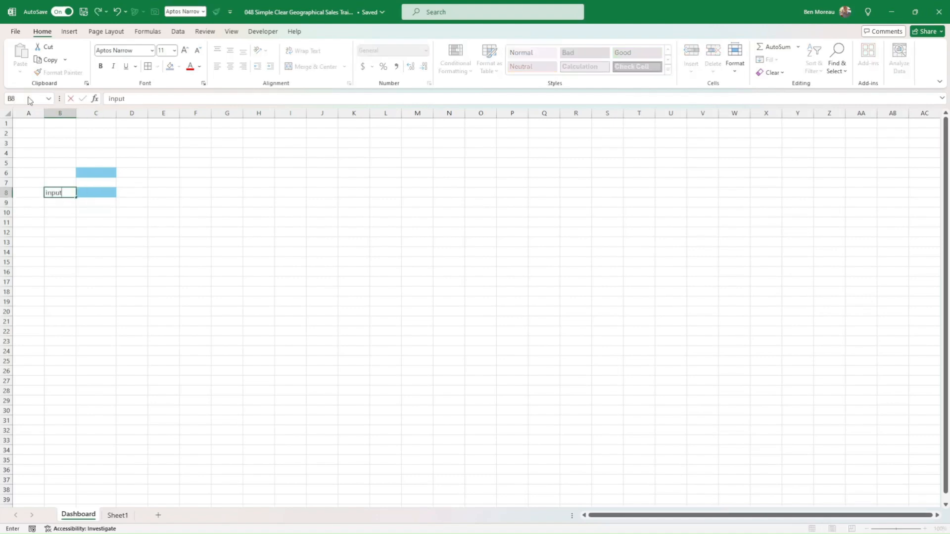
text(2)
key(Return)
key(Up)
key(Up)
key(Up)
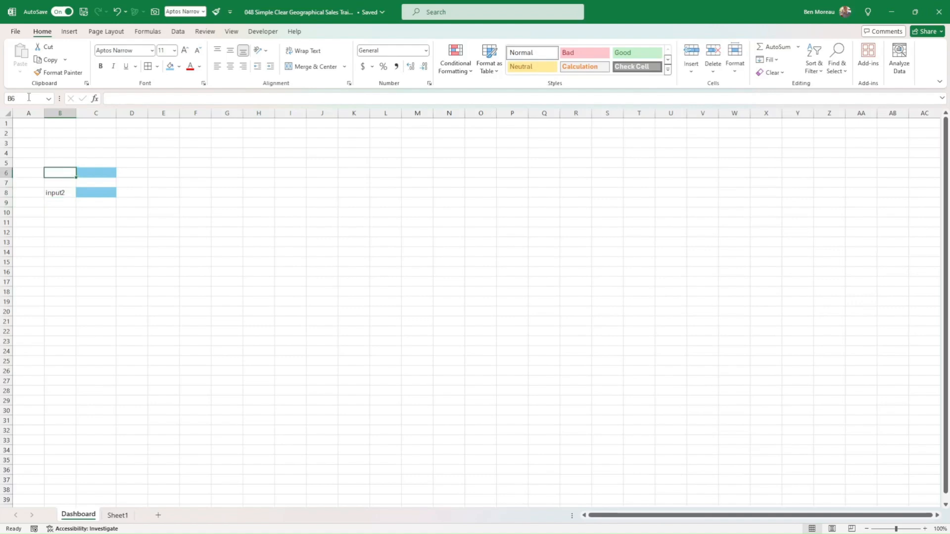
text(input)
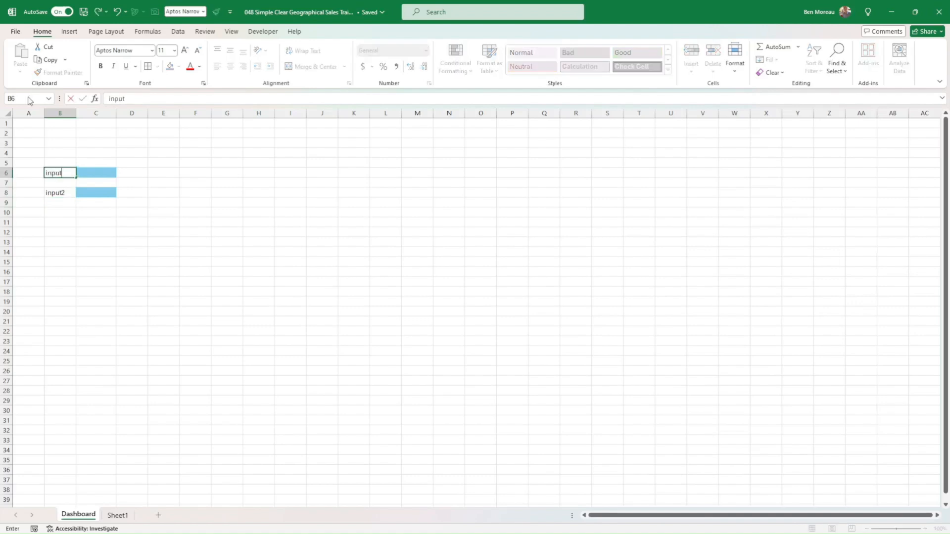
text(1)
key(Return)
click(94, 171)
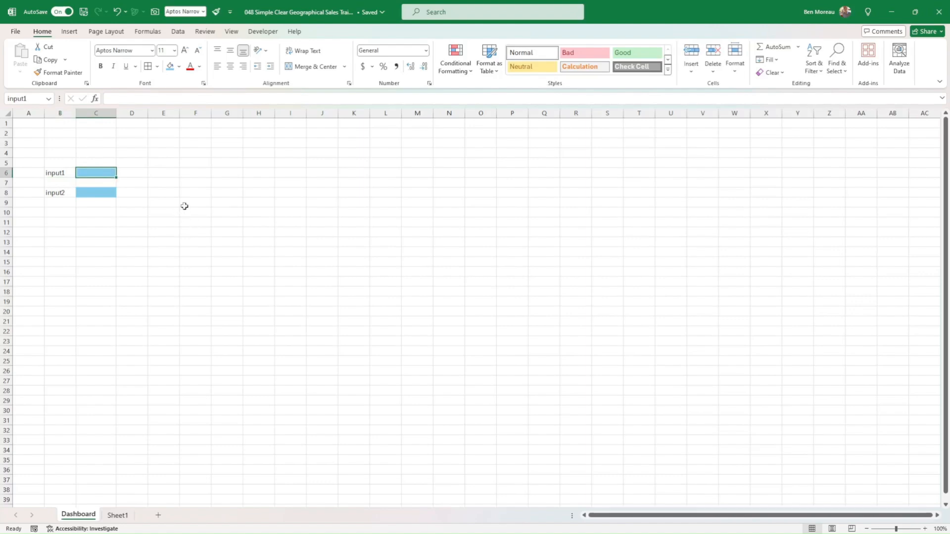
text(Sp)
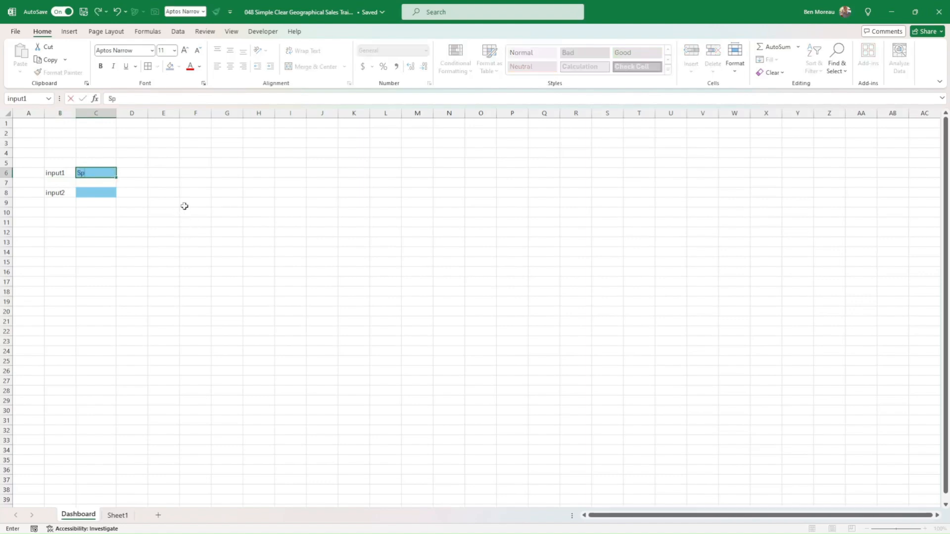
text(ain)
key(ctrl+Return)
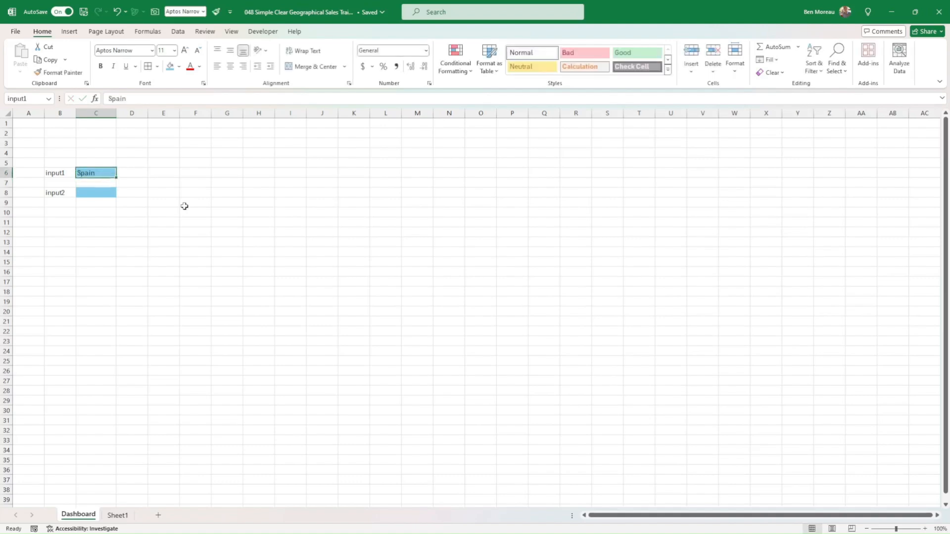
key(Delete)
Enter Spain in the input2 cell C8.
key(Down)
key(Down)
text(S)
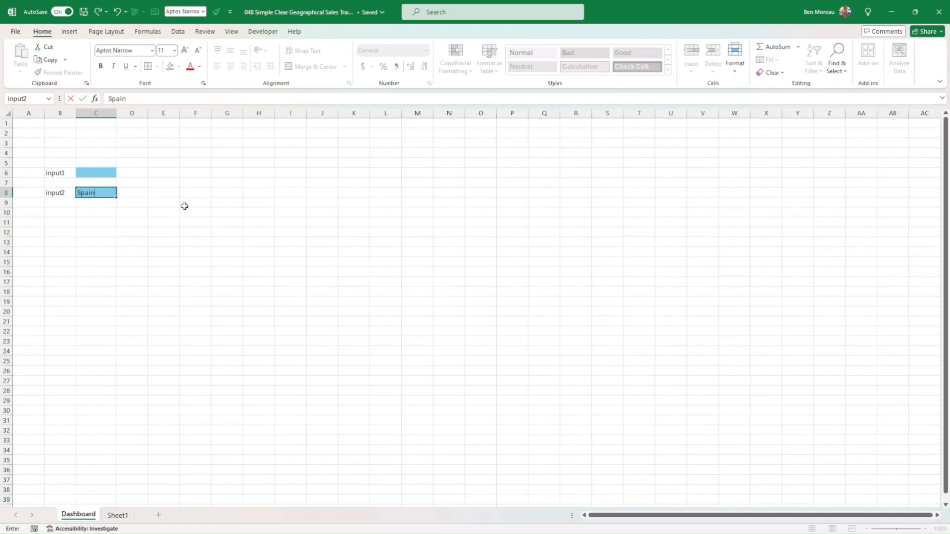
key(Return)
click(225, 203)
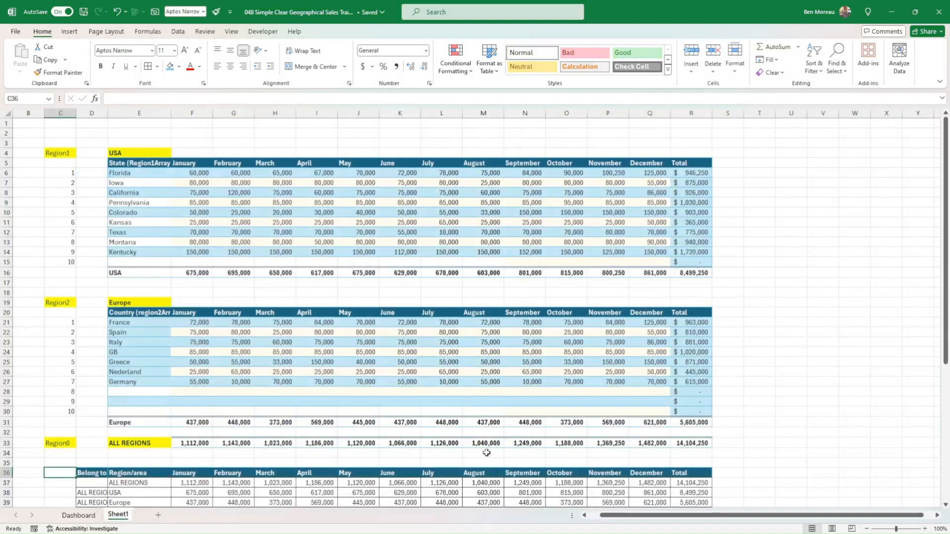
On Sheet1, add the heading "Selected as input2" in S36 beside the lookup table's Total column.
click(662, 364)
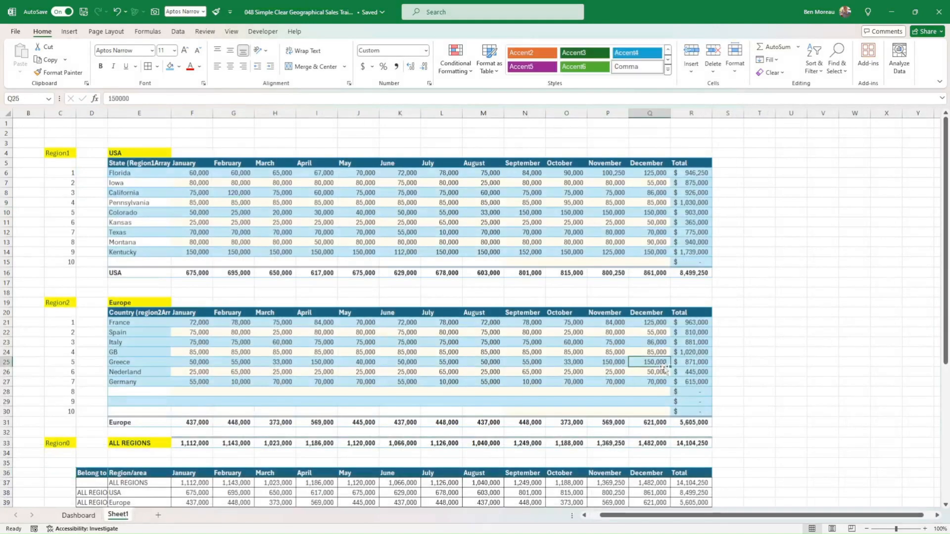
scroll(665, 369, down, 6)
click(728, 295)
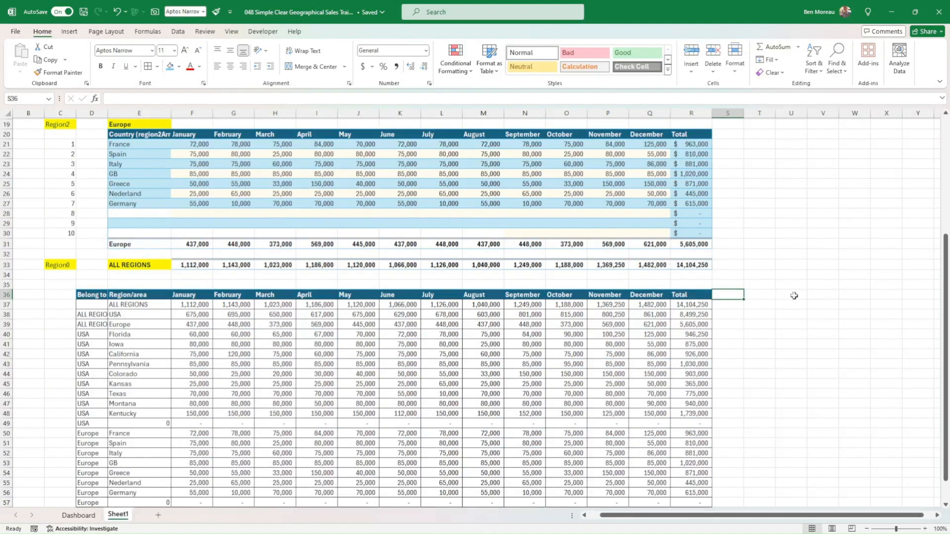
text(S)
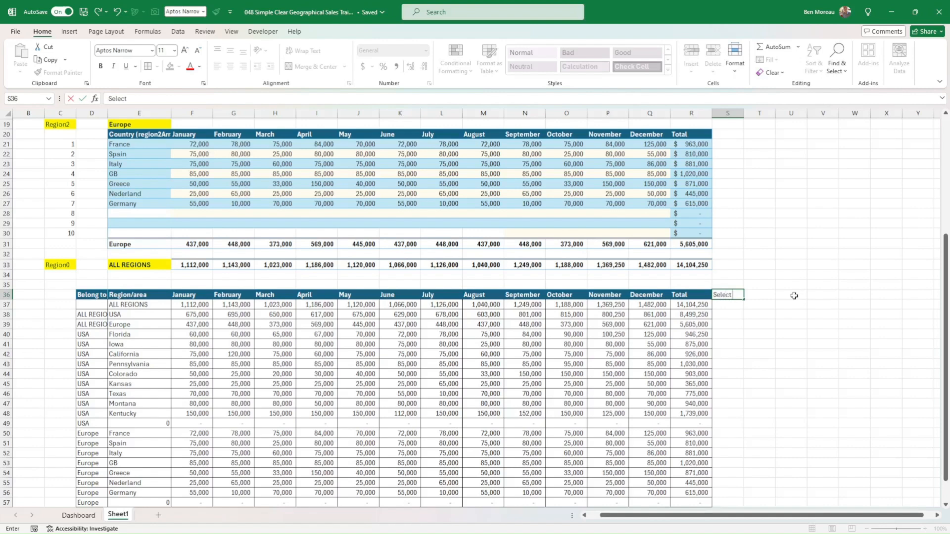
text(elected a)
text(s input2)
key(Return)
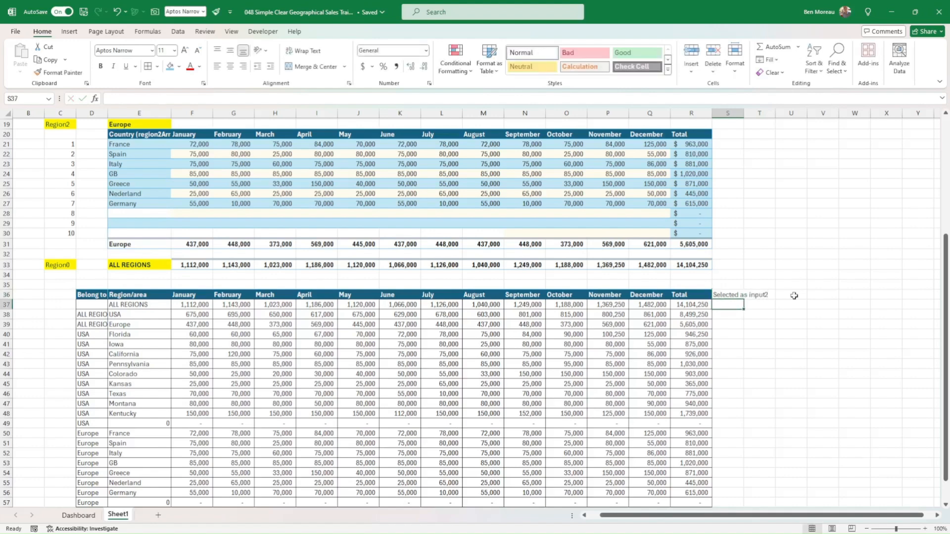
Enter the formula =IF(E37=input2,1,0) in S37, under the "Selected as input2" heading.
text(=)
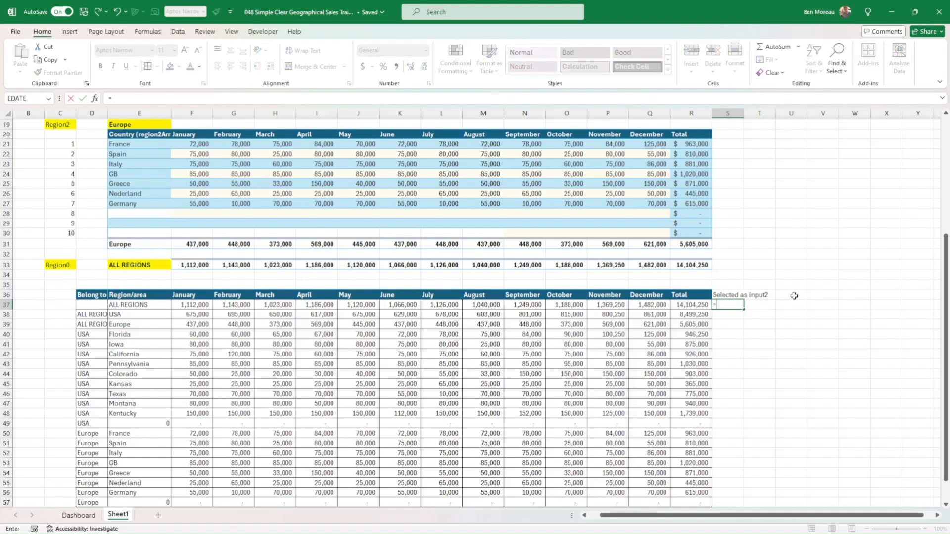
text(if()
key(Left)
key(Left)
key(Left)
key(Left)
key(Left)
key(Left)
key(Left)
key(Left)
key(Left)
key(Left)
key(Left)
key(Left)
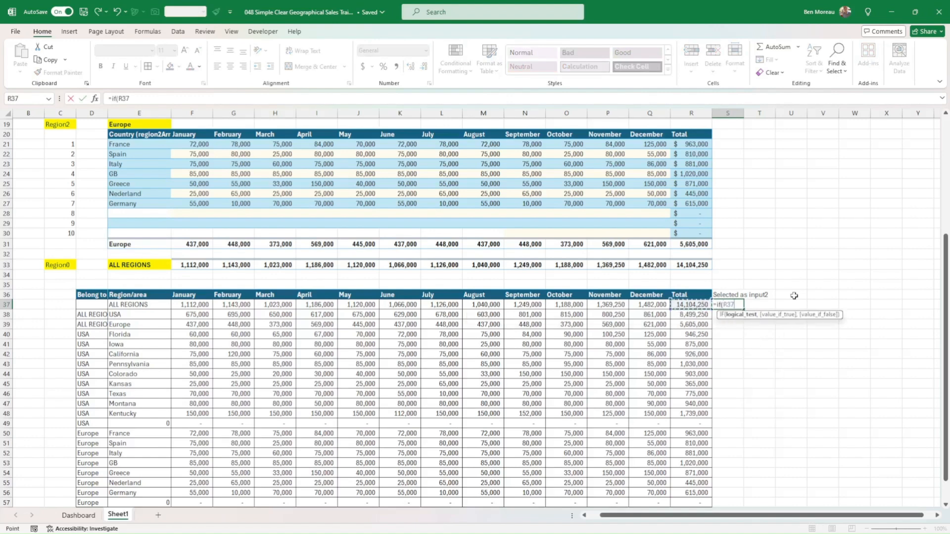
key(Left)
key(Left)
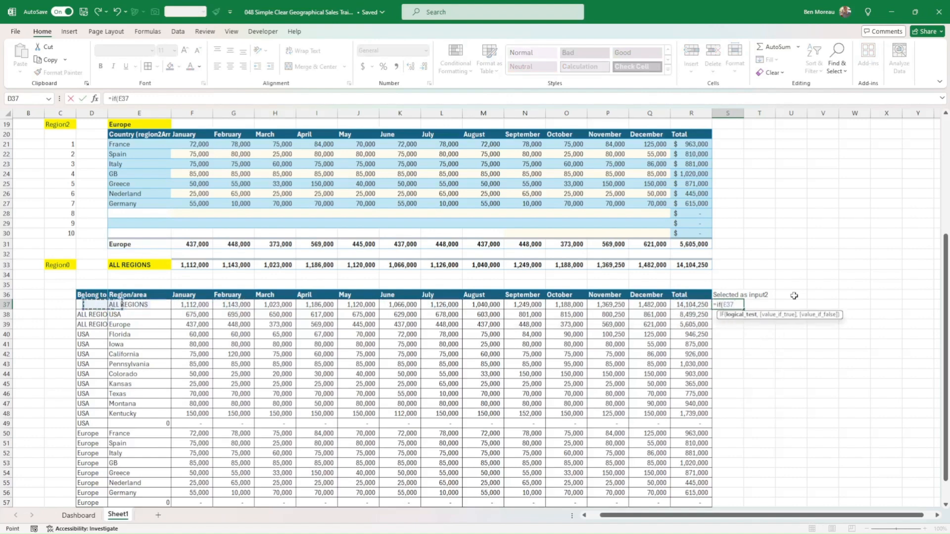
key(Left)
key(Right)
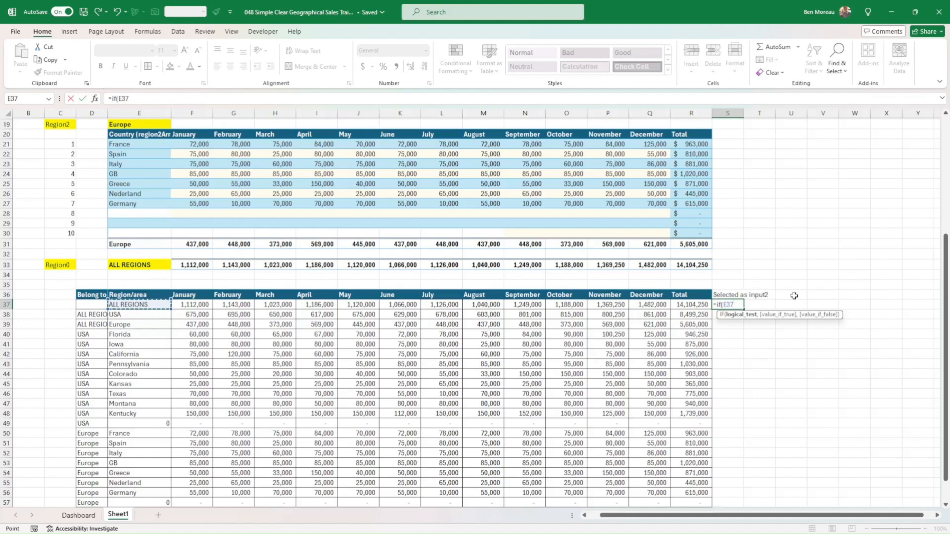
text(=)
text(in)
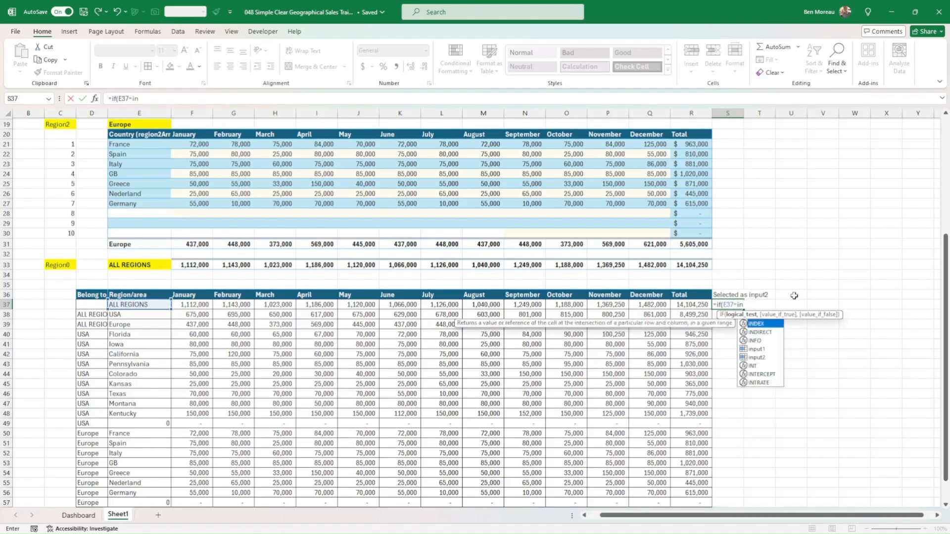
text(put2)
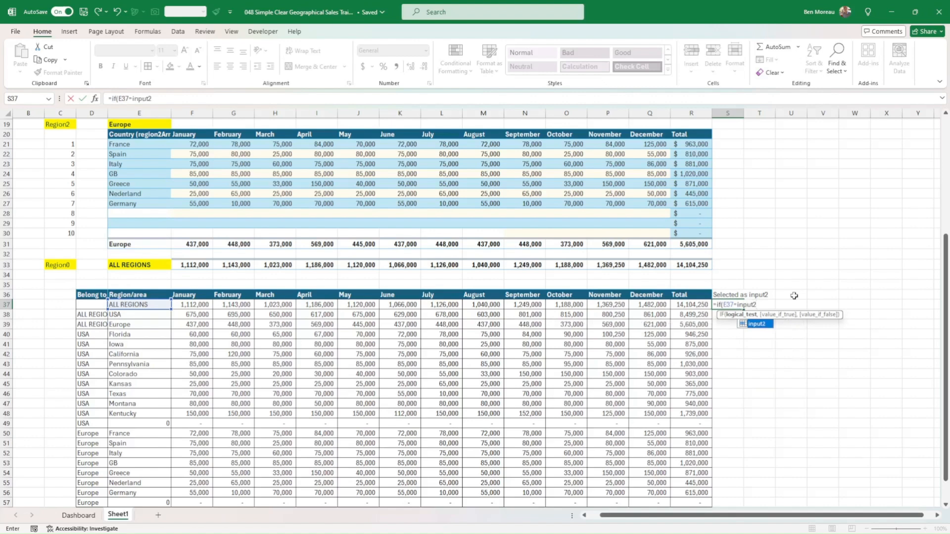
text(1)
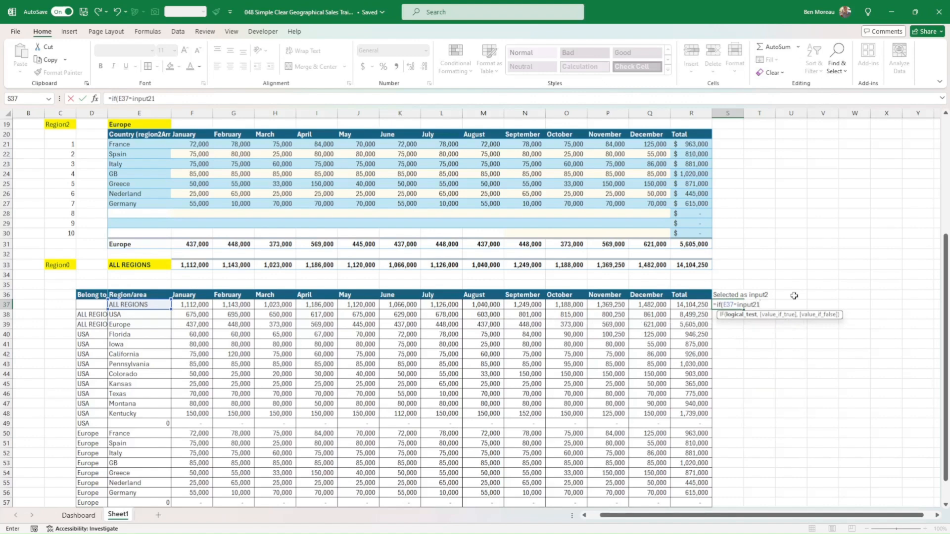
key(BackSpace)
text(,1,0)
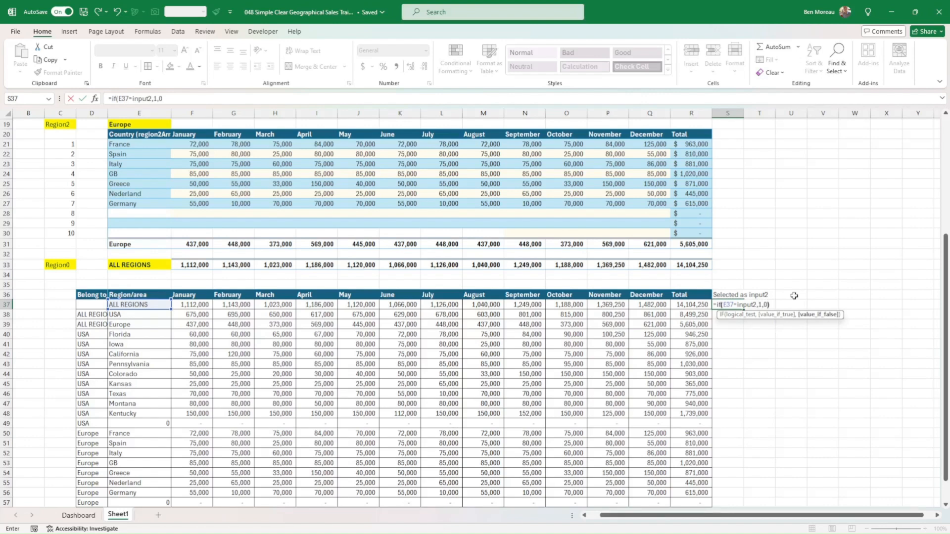
key(Return)
Fill the S37 formula down the "Selected as input2" column to the table's last row, S59.
scroll(843, 299, down, 4)
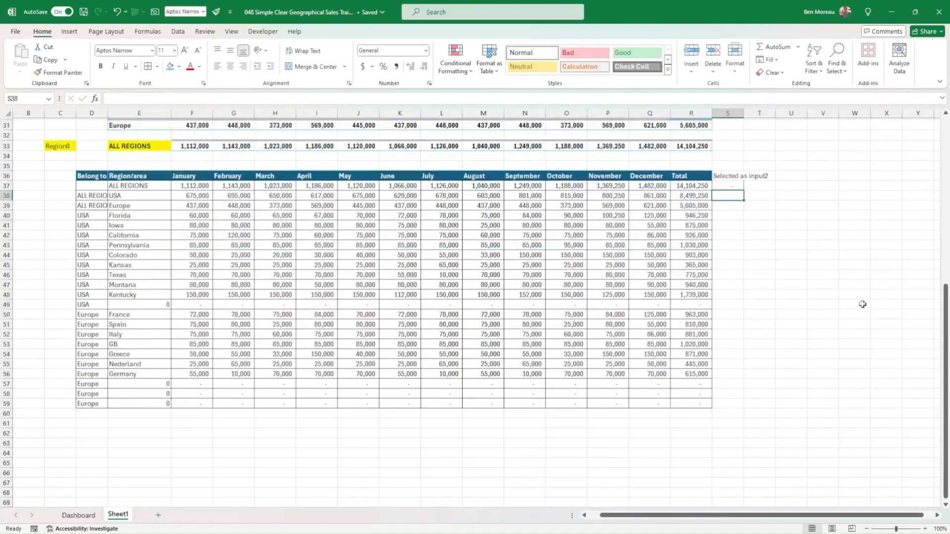
click(742, 188)
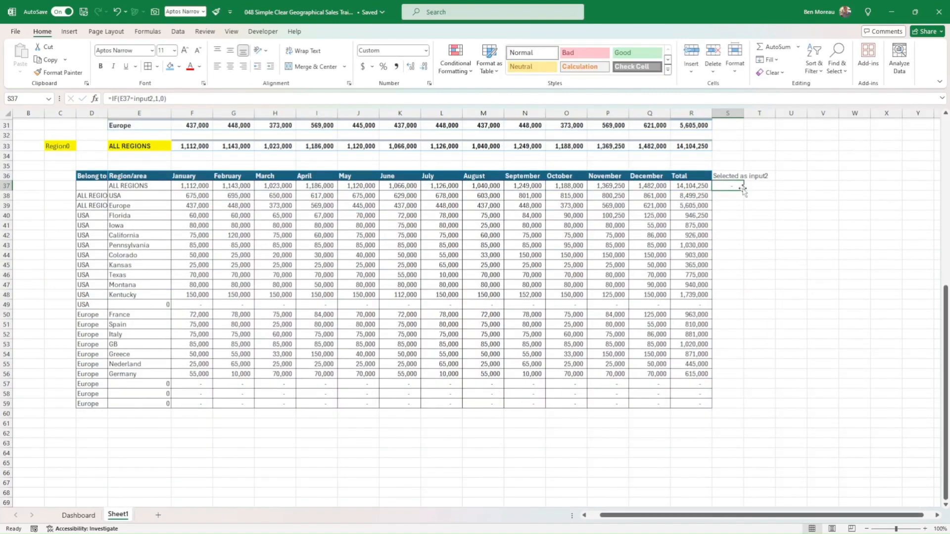
drag(744, 191, 748, 408)
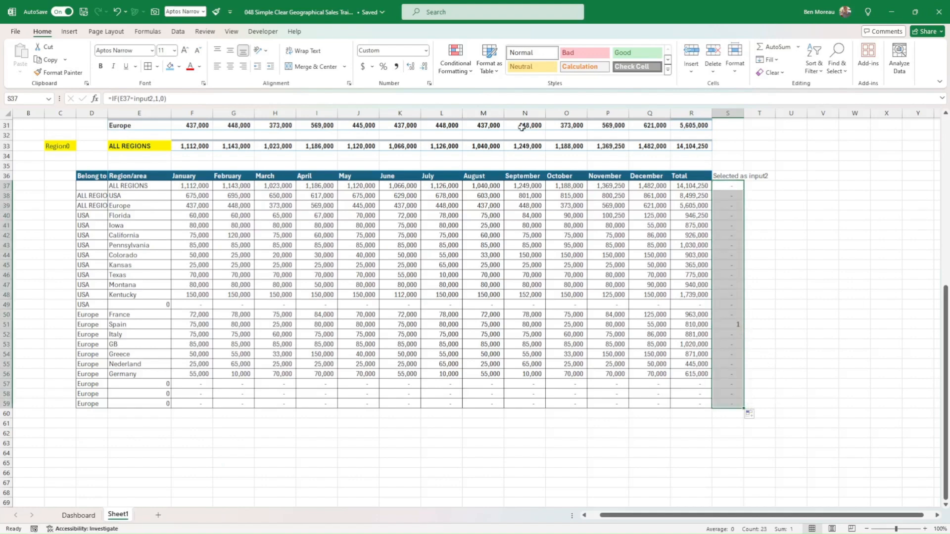
key(Up)
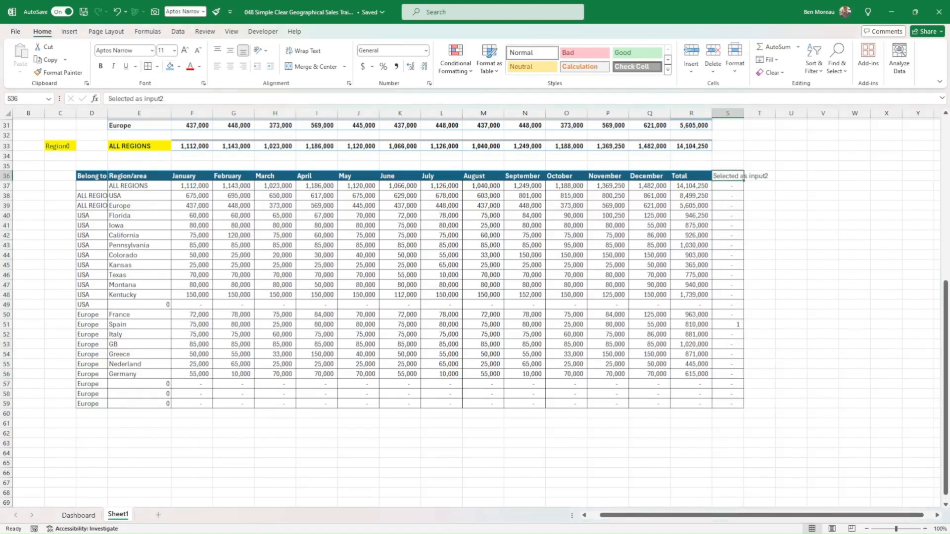
Add the labels Input1 in D62 and Input2 in D63 below the lookup table.
click(102, 433)
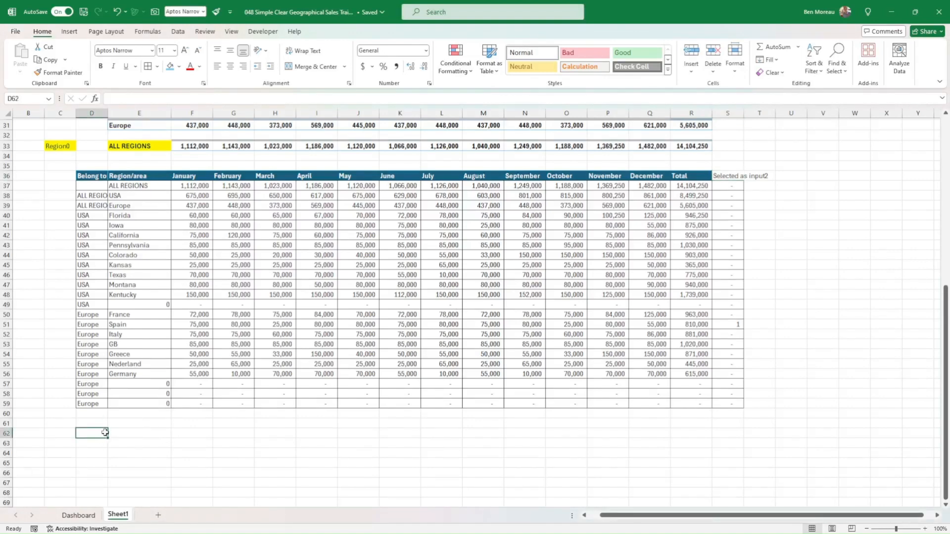
text(Inpu)
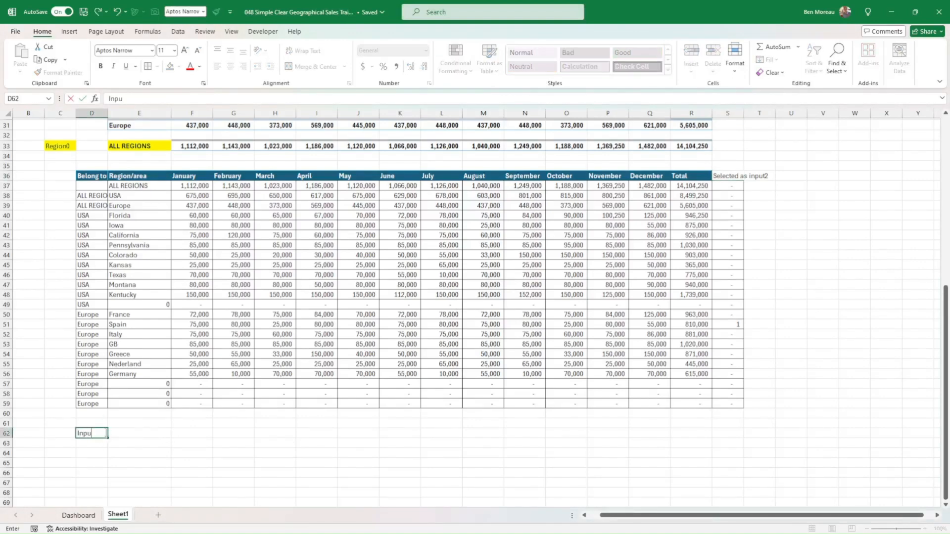
text(t1)
key(Return)
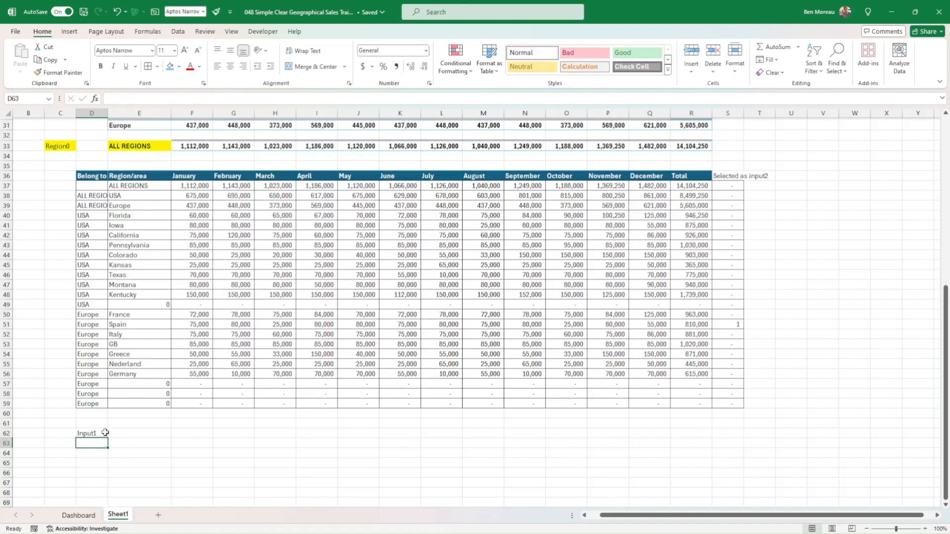
text(I)
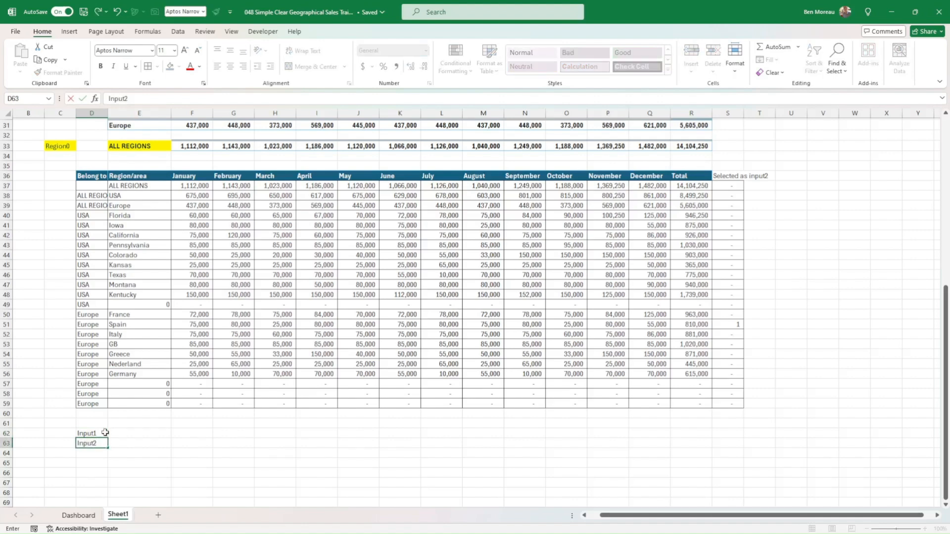
text(nput2)
key(Return)
key(Up)
key(Up)
key(Right)
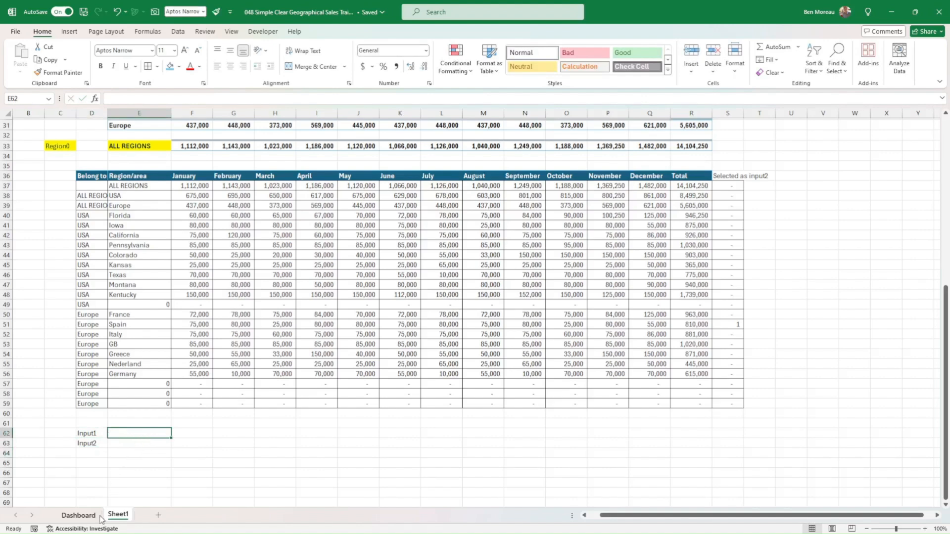
On the Dashboard sheet, enter Europe in the input1 cell C6.
click(79, 515)
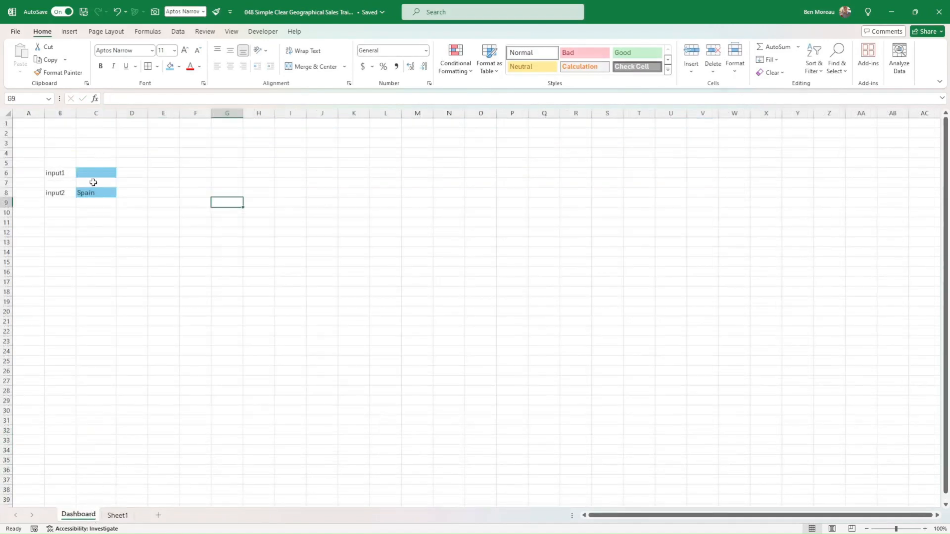
click(97, 171)
text(Eur)
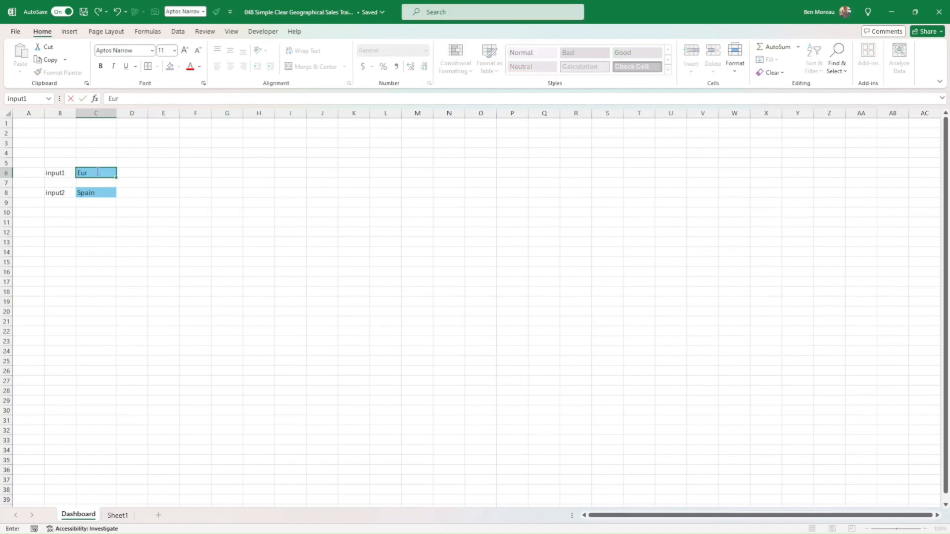
text(ope)
key(Return)
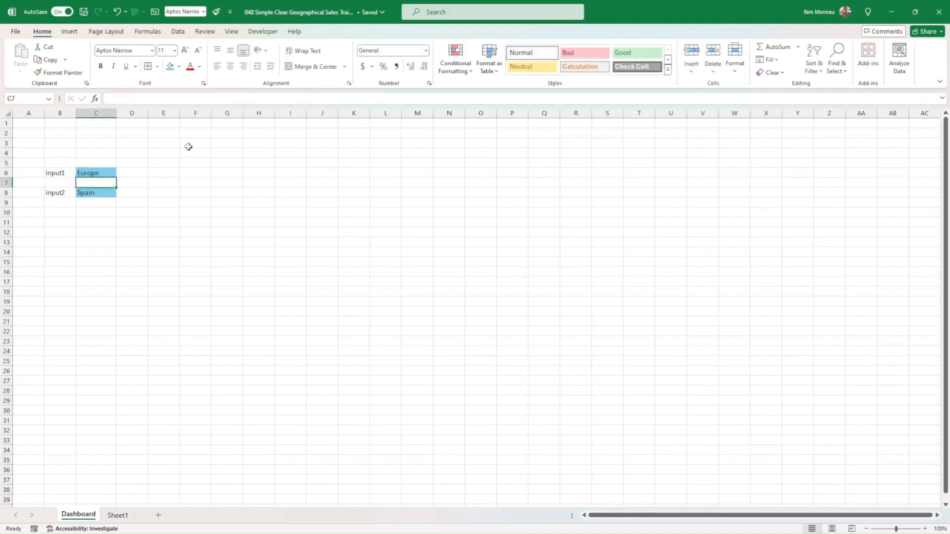
On Sheet1, link E62 to the dashboard selection with =input1 and E63 with =input2.
click(118, 515)
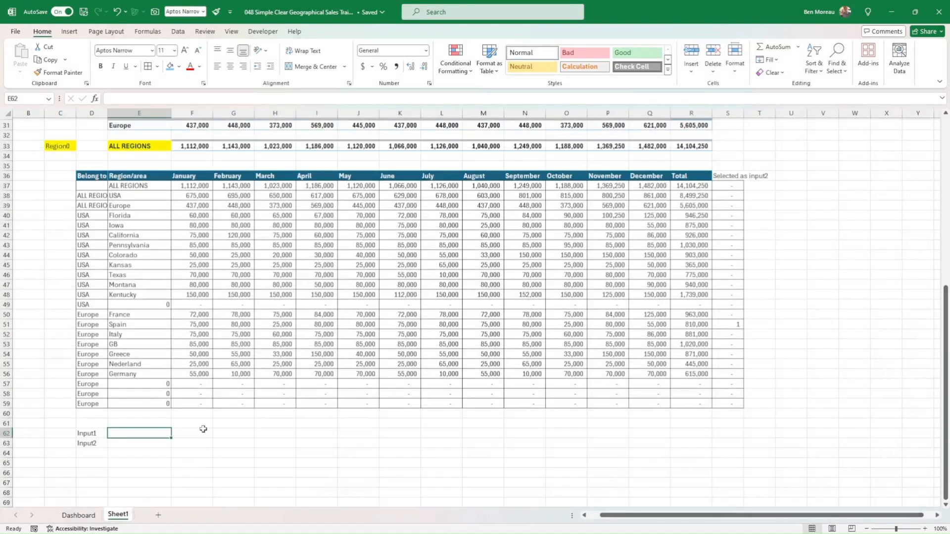
text(=)
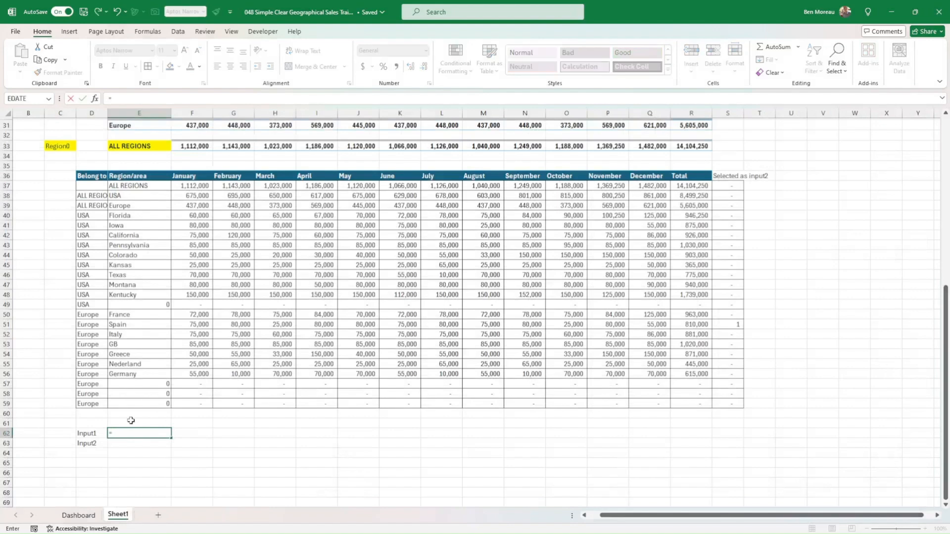
text(input1)
key(Return)
text(=in)
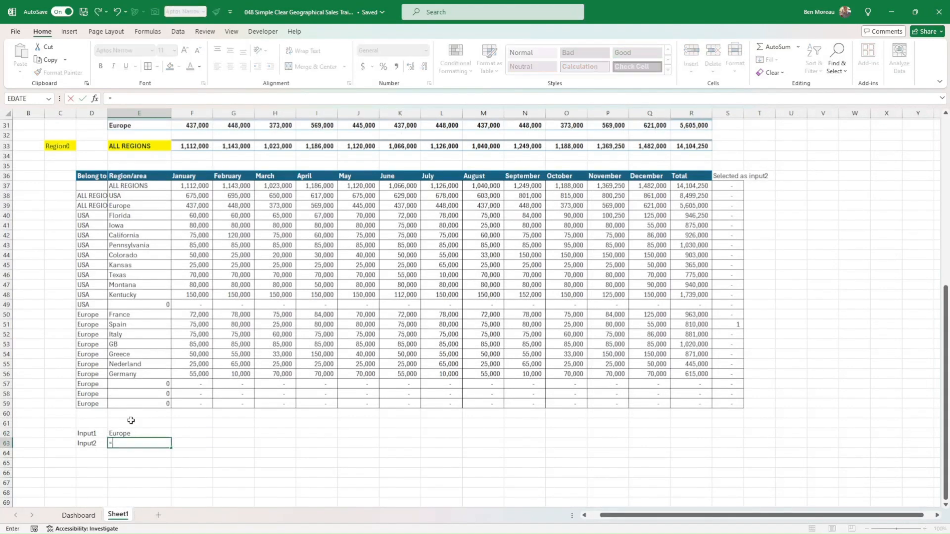
text(put)
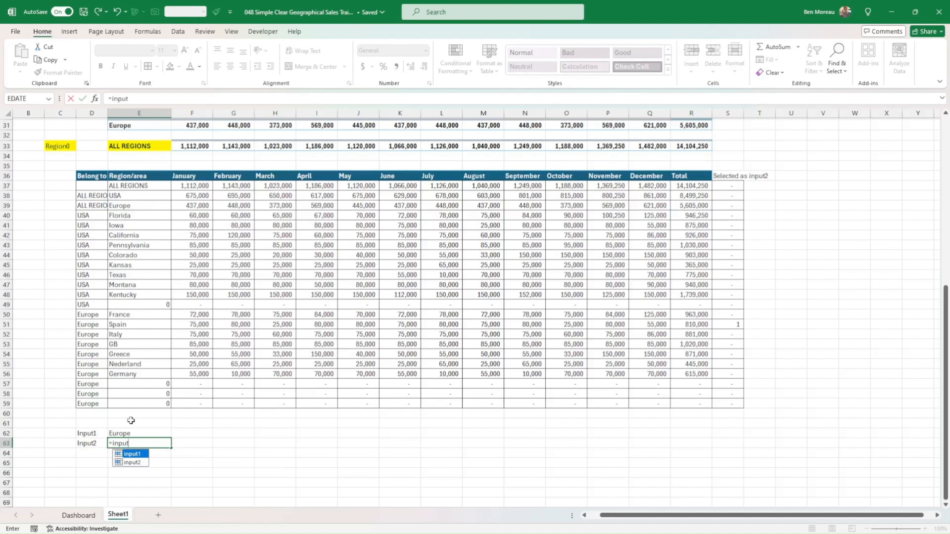
text(2)
key(Return)
Start an XLOOKUP in F62 with its function arguments dialog, using the absolute reference $E$62 as the lookup value.
key(Up)
key(Up)
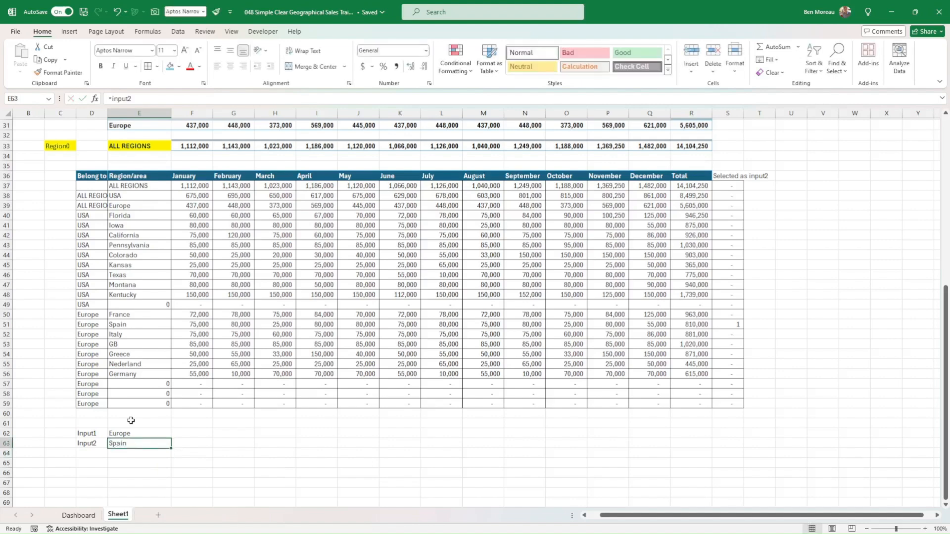
key(Right)
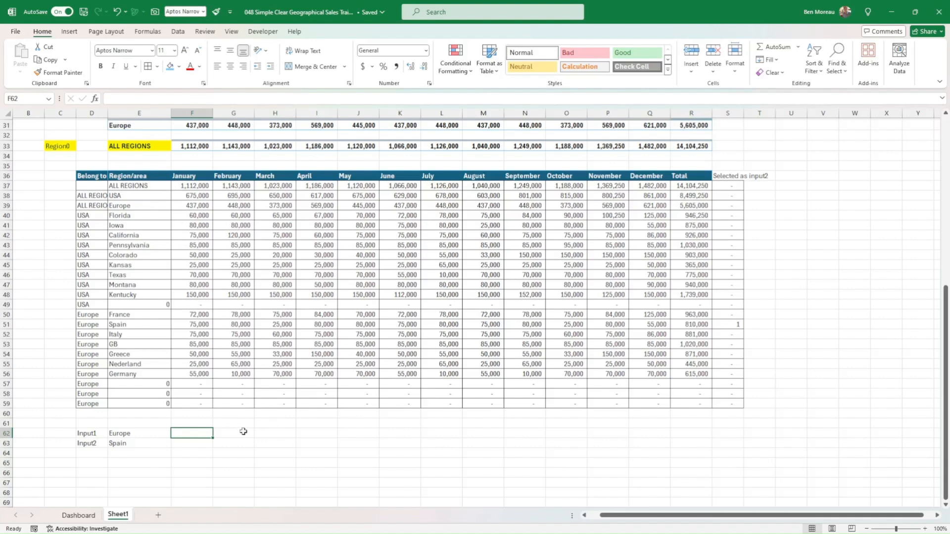
text(=xl)
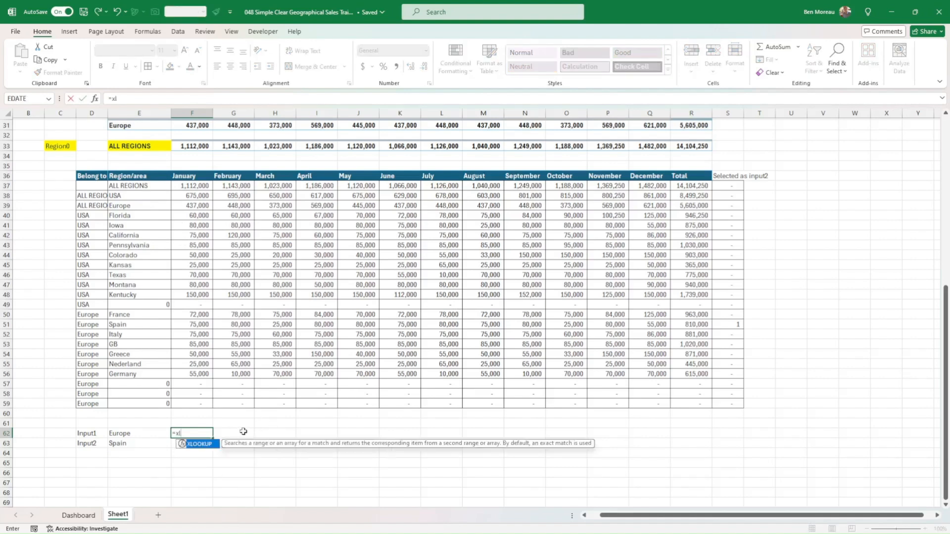
text(ookup()
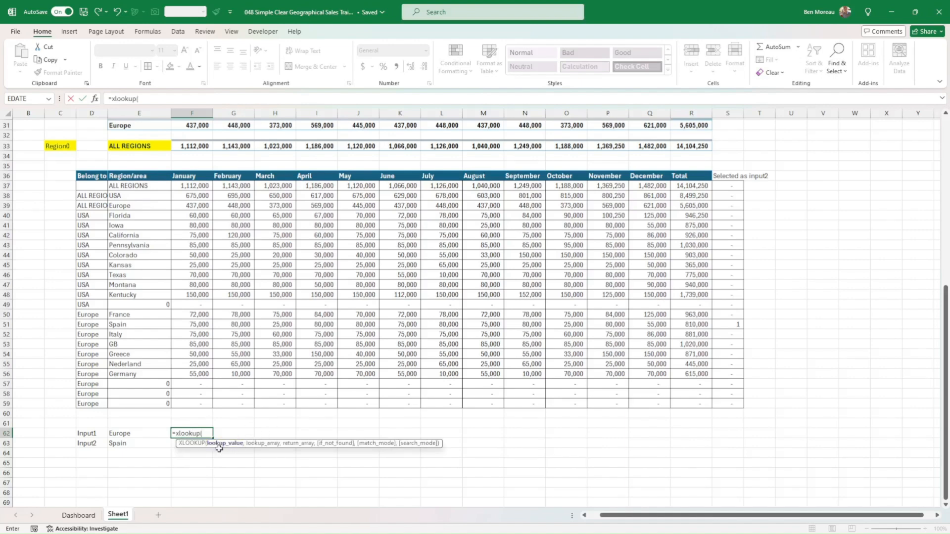
click(95, 98)
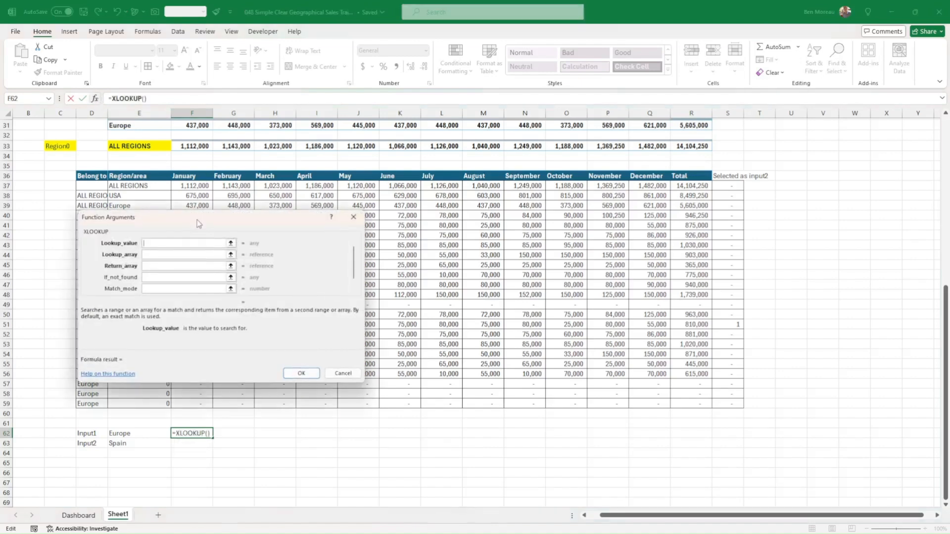
drag(201, 221, 561, 268)
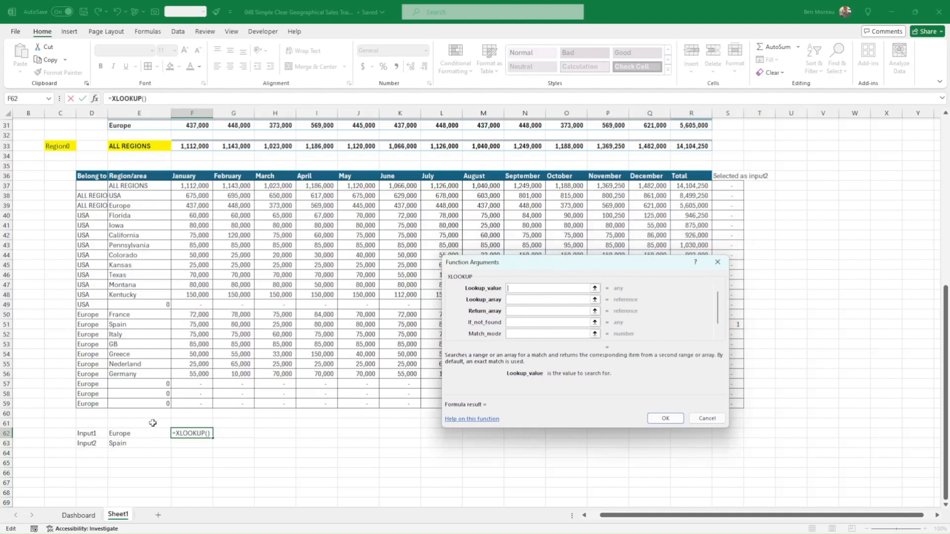
click(137, 434)
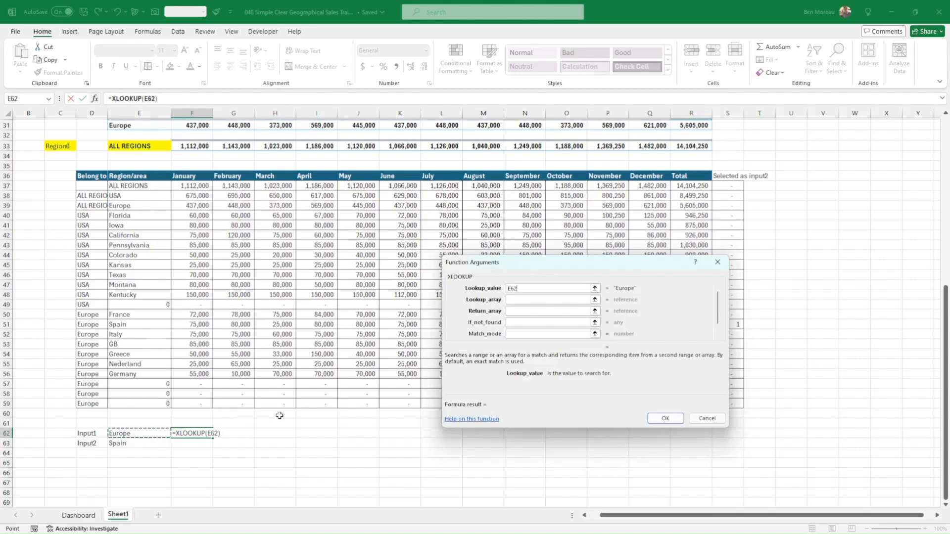
key(F4)
Set the XLOOKUP lookup array to the region names E37:E59 and the return array to the January values F37:F59.
click(527, 300)
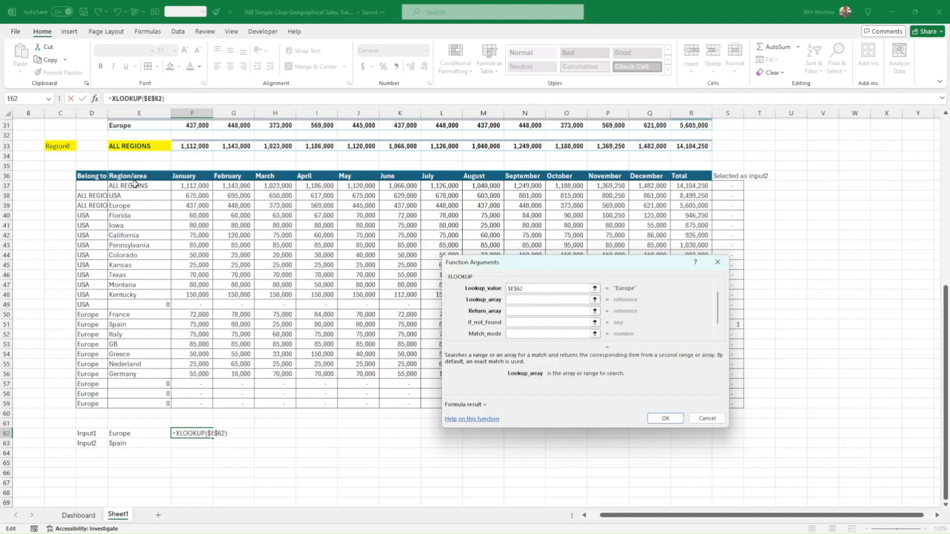
drag(135, 185, 141, 402)
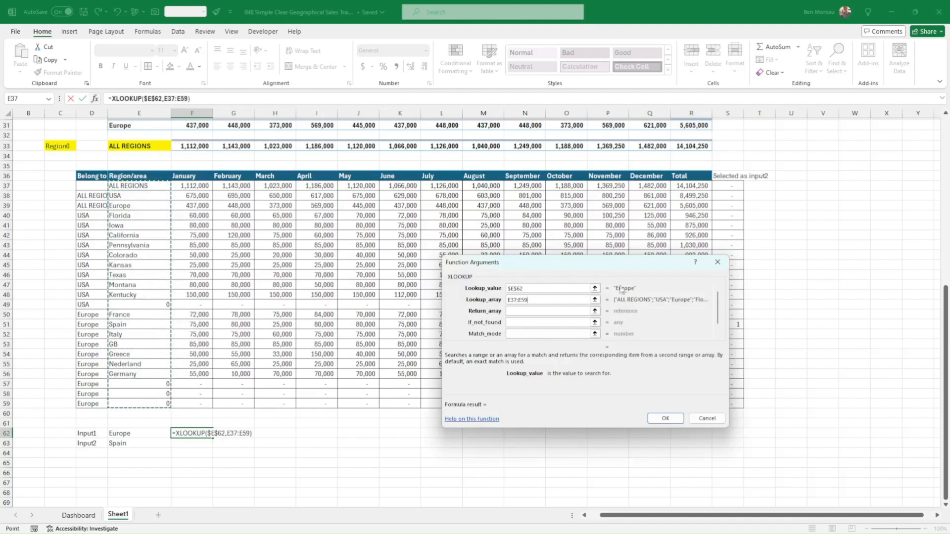
click(521, 312)
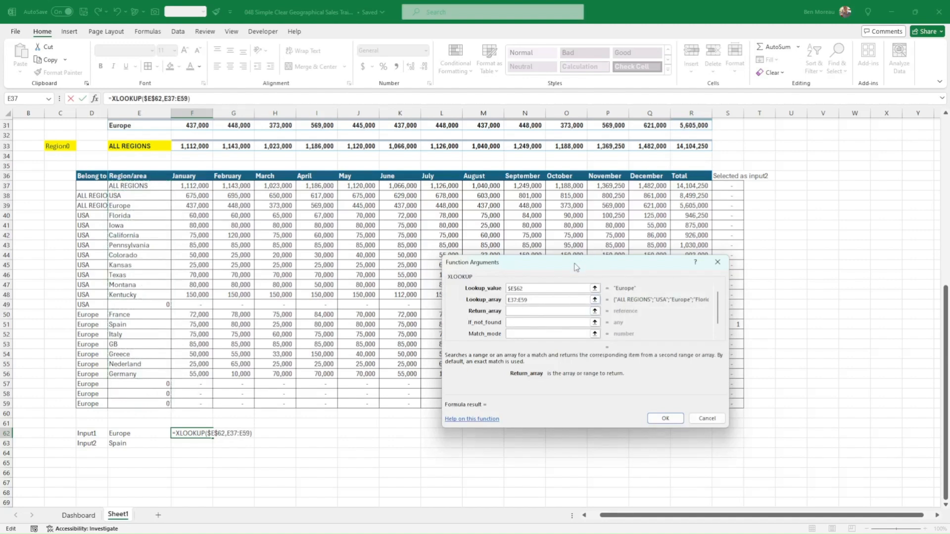
drag(575, 263, 605, 262)
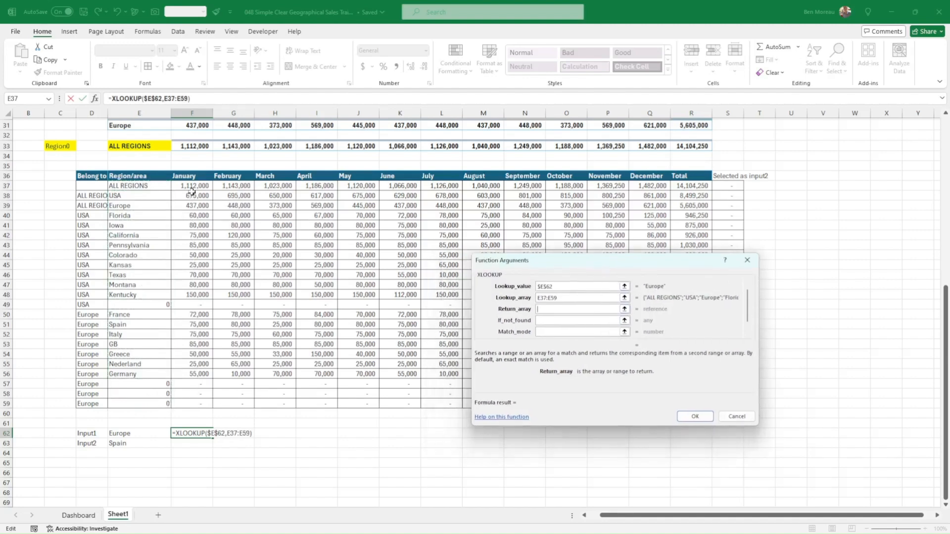
drag(192, 185, 203, 403)
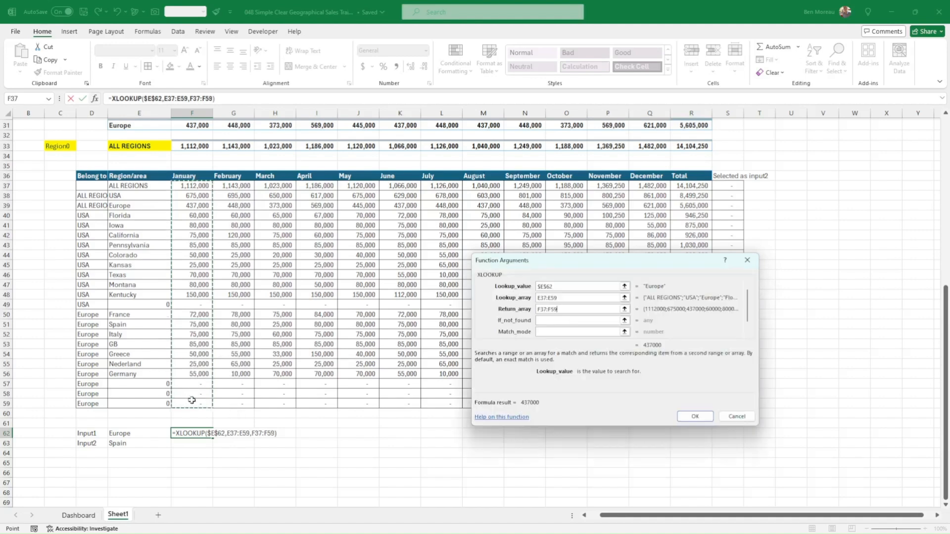
Set the XLOOKUP's if-not-found value to 0 and match mode to 0, completing the formula in F62.
click(553, 321)
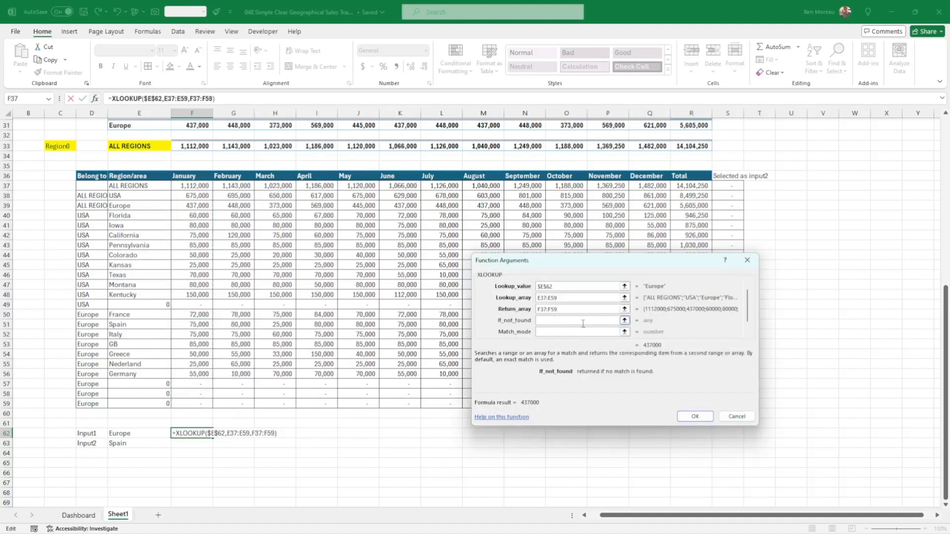
text(0)
click(577, 334)
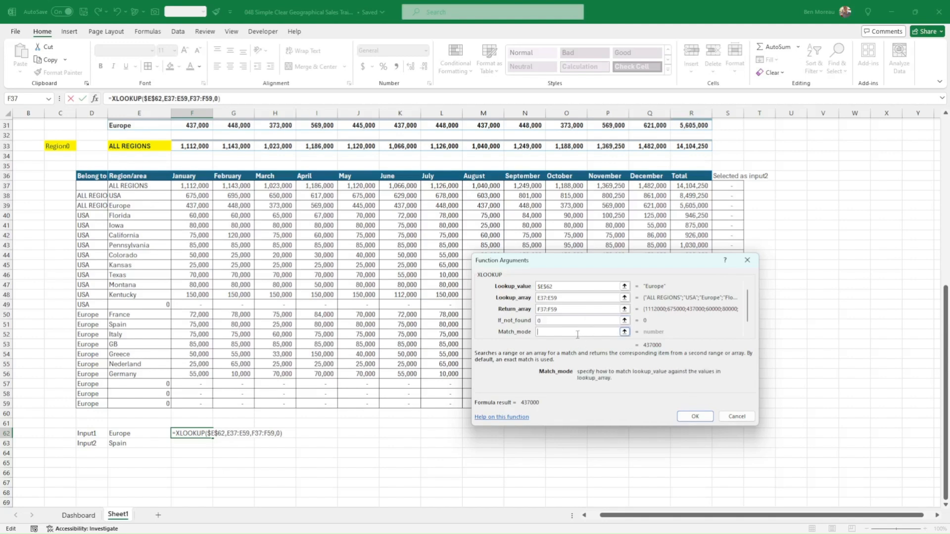
text(0)
click(695, 417)
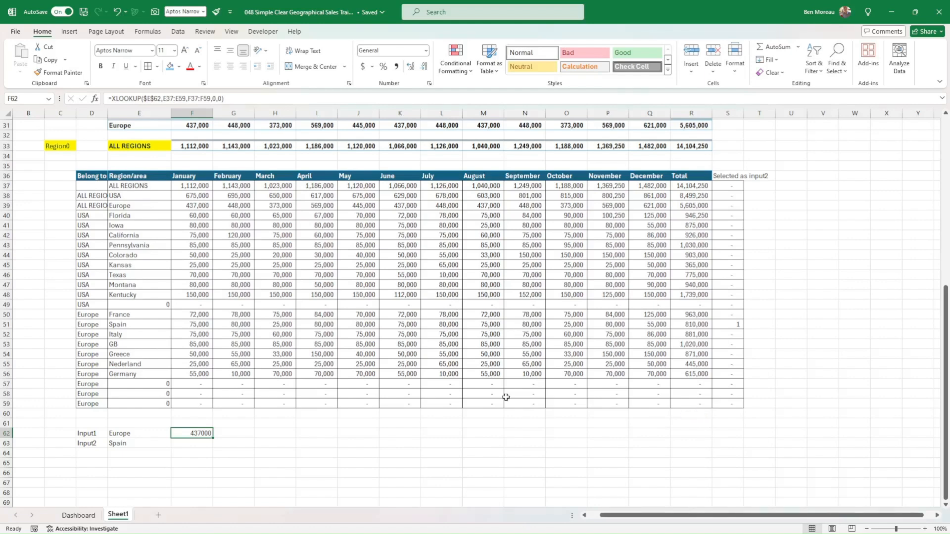
Copy the number and border formatting of F56 onto the Input1 and Input2 rows, F62:S63.
click(193, 375)
click(60, 73)
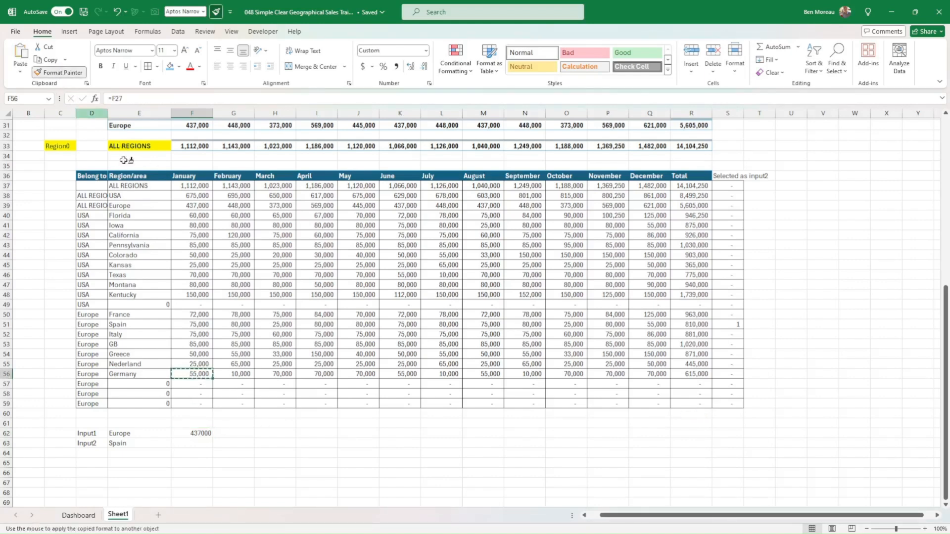
drag(200, 435, 721, 440)
Change F62 to =XLOOKUP($E62,$E$37:$E$59,F$37:F$59,0,0) and fill the formula through F62:R63.
click(200, 434)
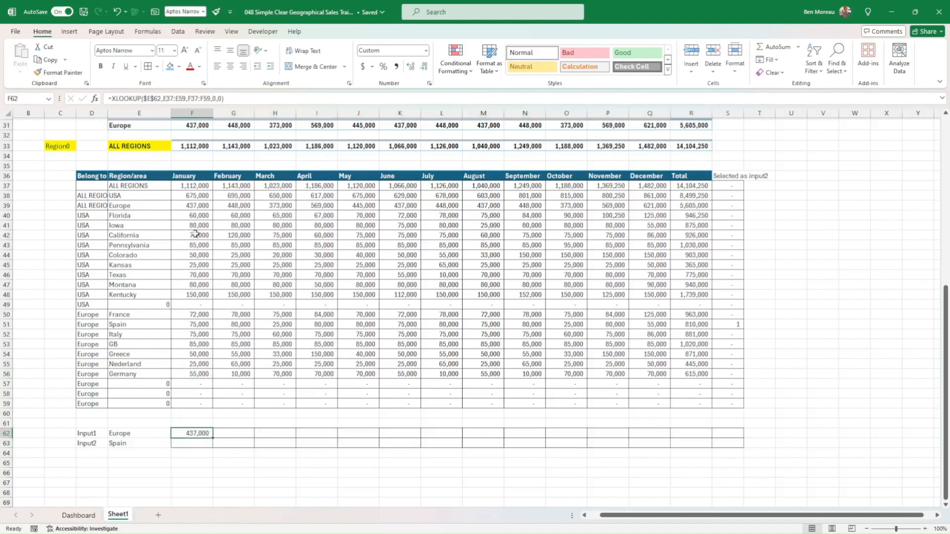
scroll(196, 203, up, 2)
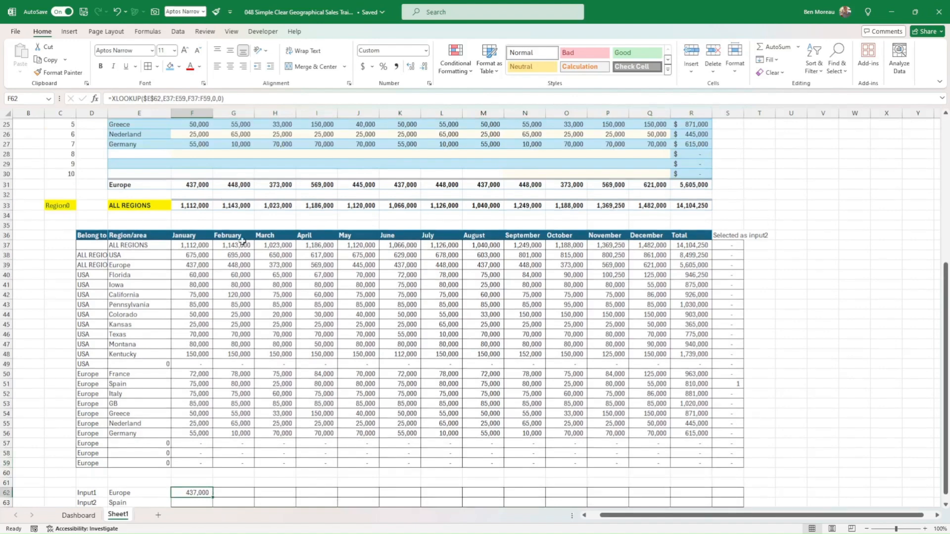
scroll(311, 382, down, 2)
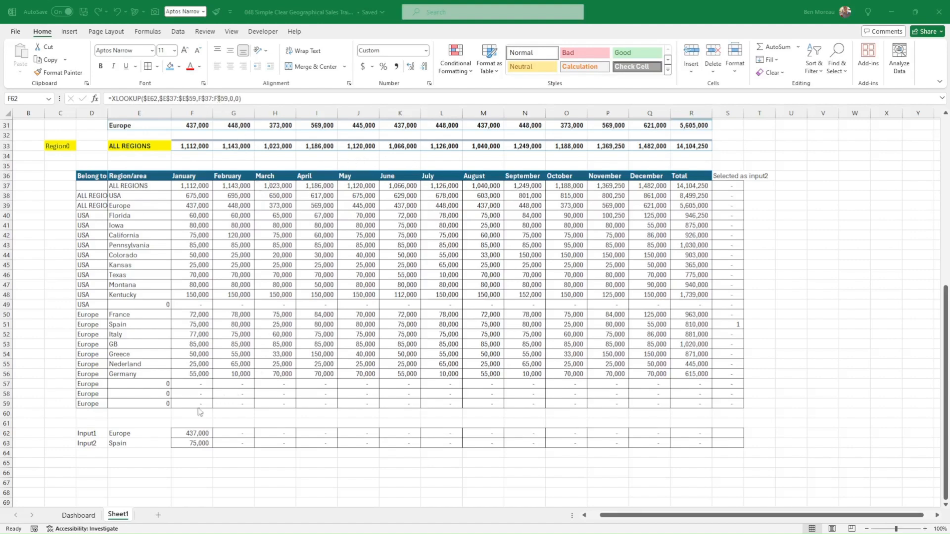
click(198, 430)
drag(205, 437, 697, 438)
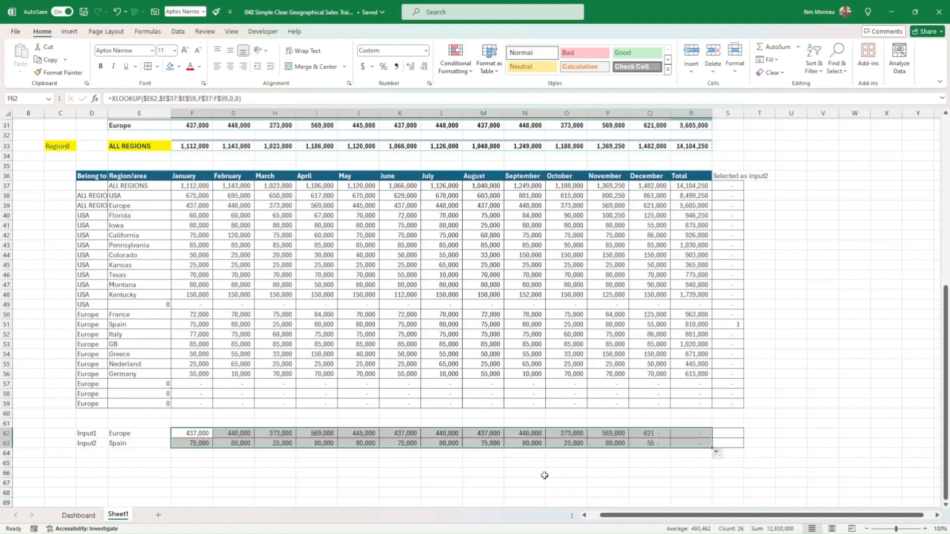
Format the Input1 region name in E62 with a dark blue fill and white font.
click(138, 434)
scroll(216, 394, up, 5)
scroll(203, 333, up, 2)
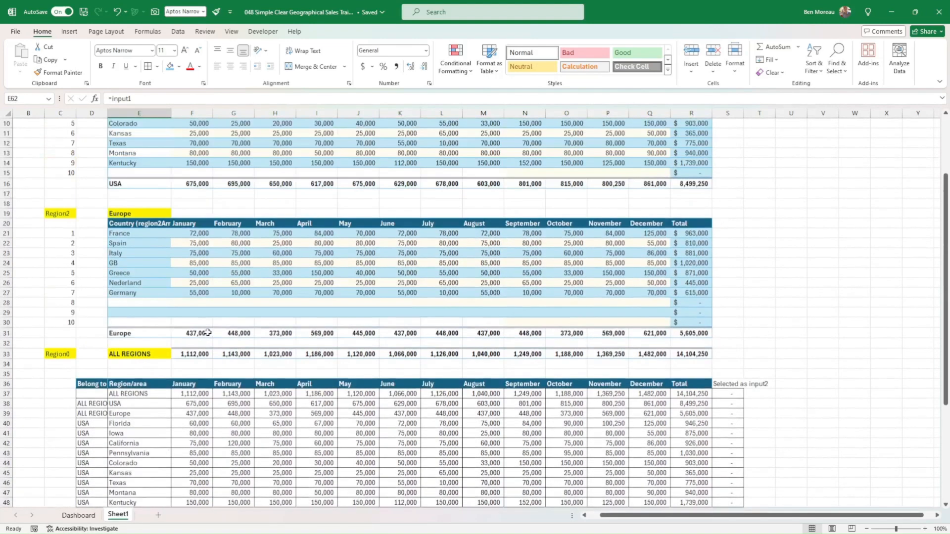
scroll(203, 333, down, 7)
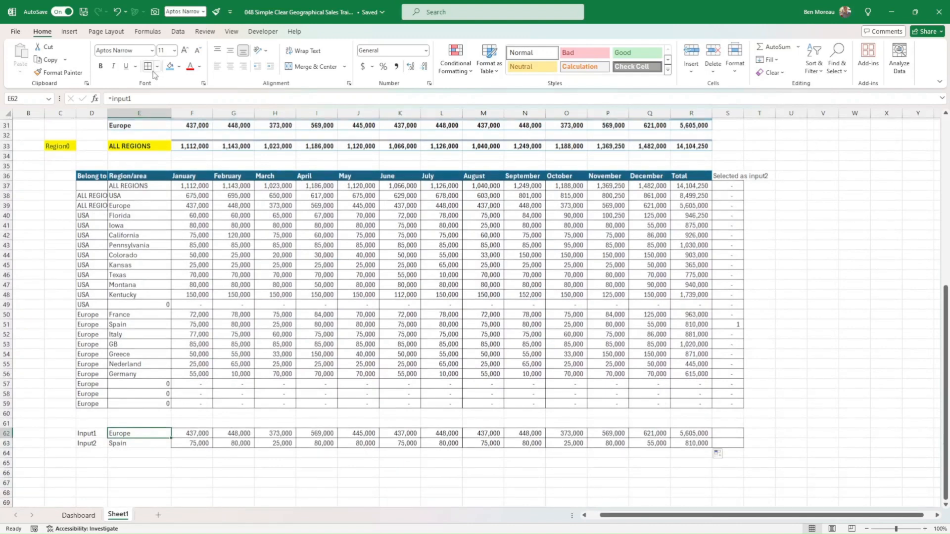
click(179, 66)
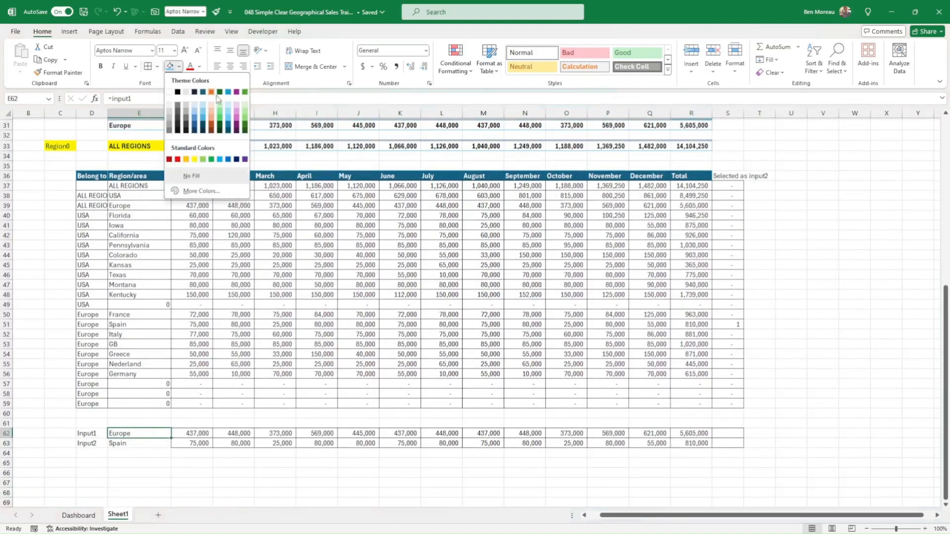
click(205, 127)
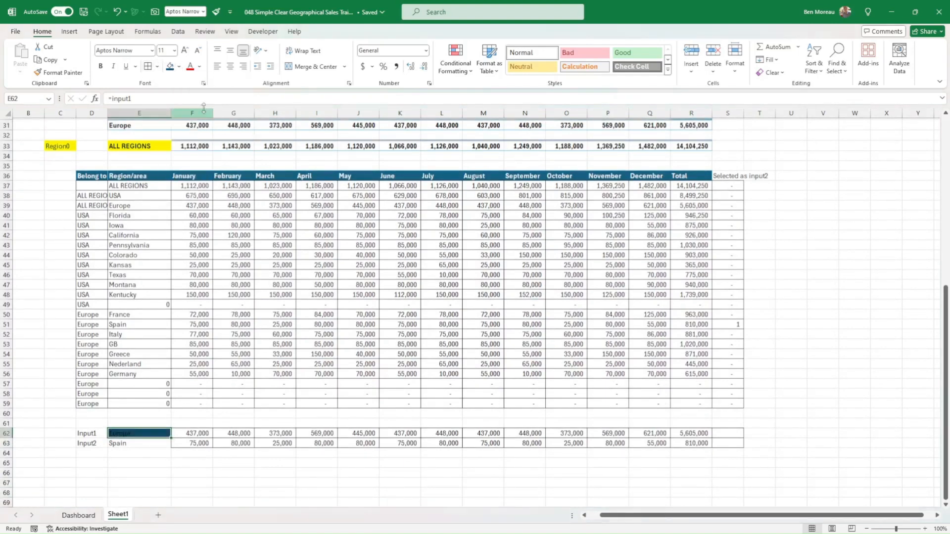
click(199, 66)
click(190, 106)
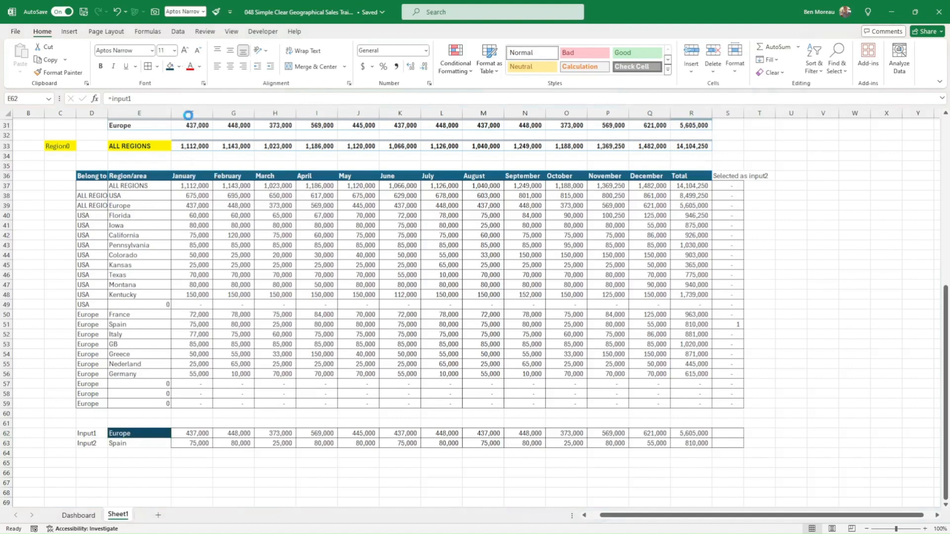
Apply an orange theme fill to the Input2 region name in E63.
click(143, 444)
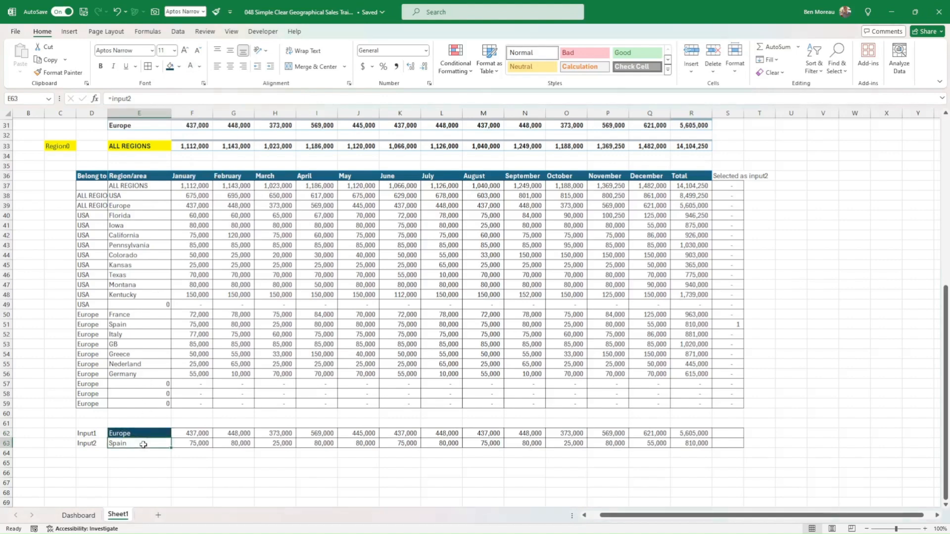
click(179, 66)
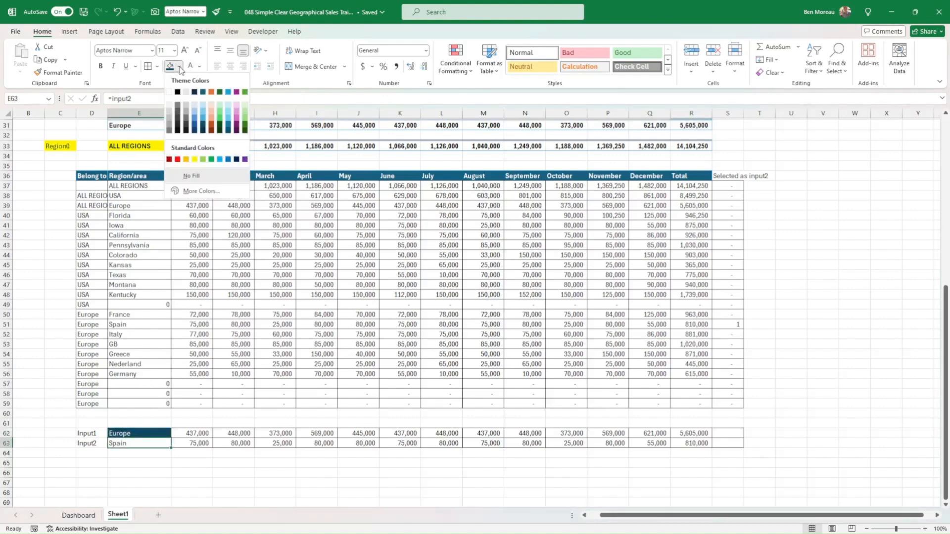
click(212, 118)
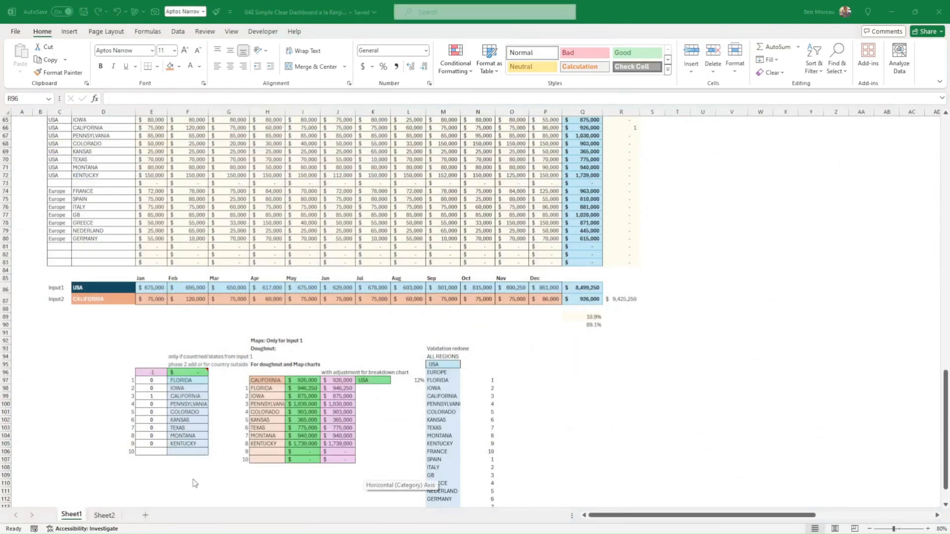
In the 048 Simple Clear Dashboard a la Kenji workbook, examine the doughnut and map chart helper tables below the input rows.
scroll(346, 399, down, 1)
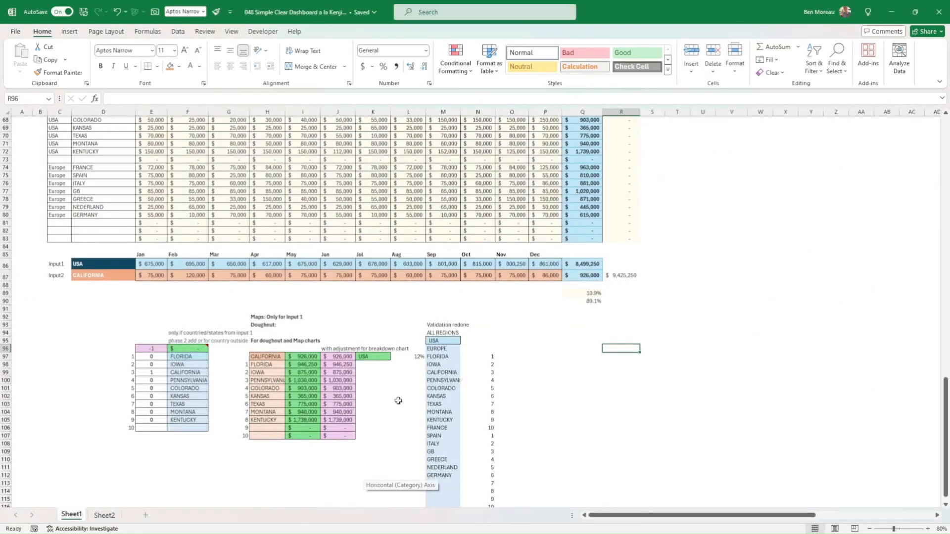
scroll(573, 399, up, 7)
scroll(579, 396, up, 11)
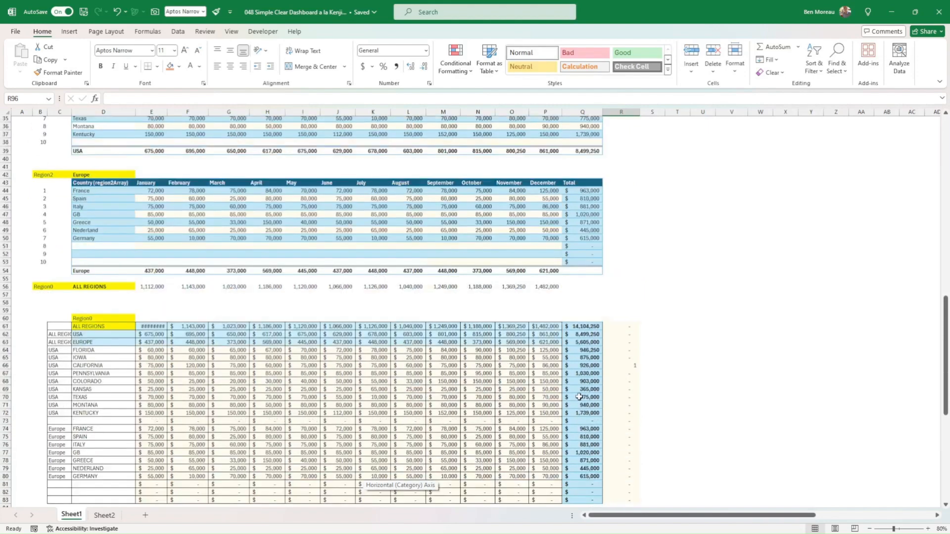
scroll(579, 396, down, 8)
scroll(581, 397, down, 10)
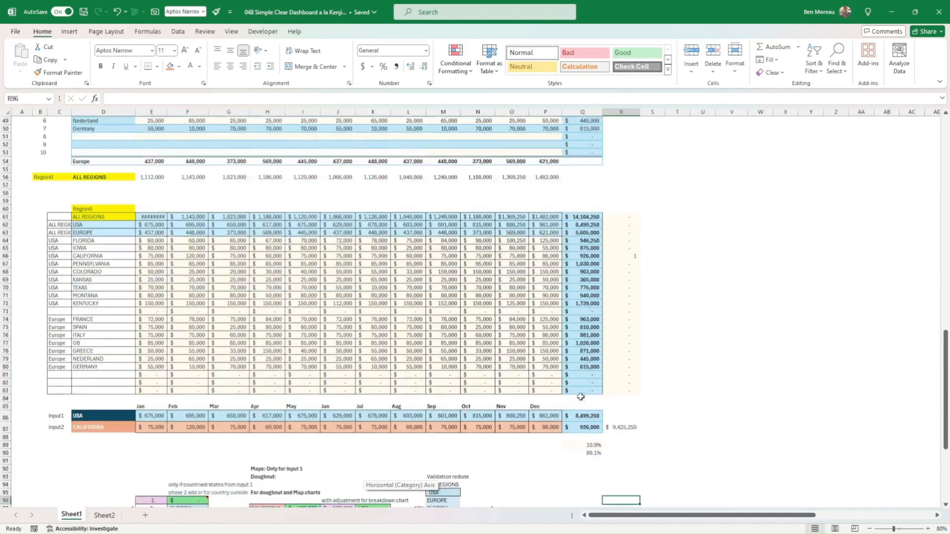
scroll(581, 398, down, 2)
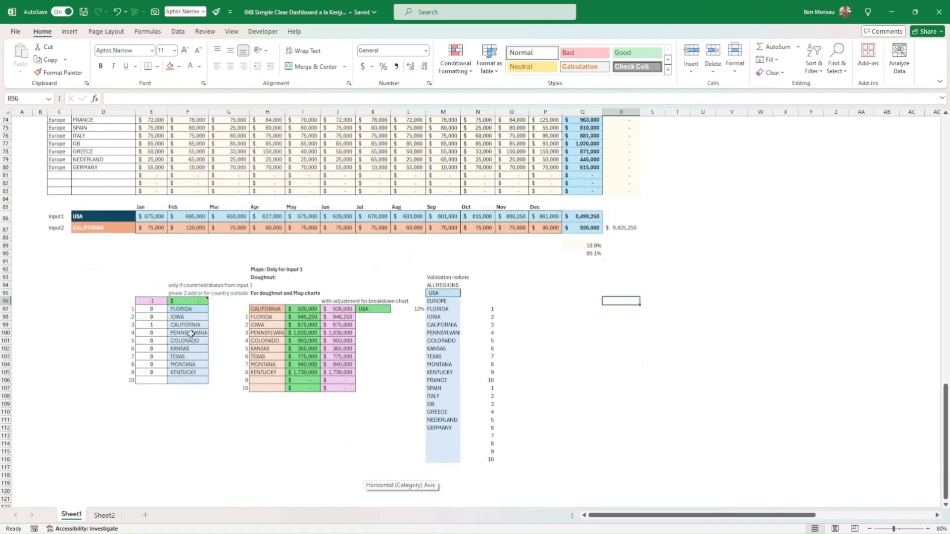
click(229, 397)
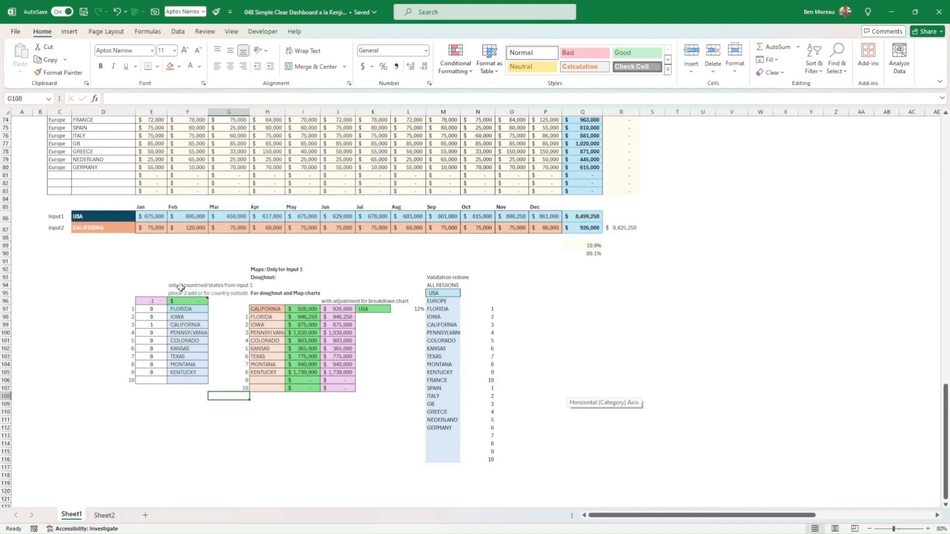
drag(178, 385, 293, 413)
click(327, 442)
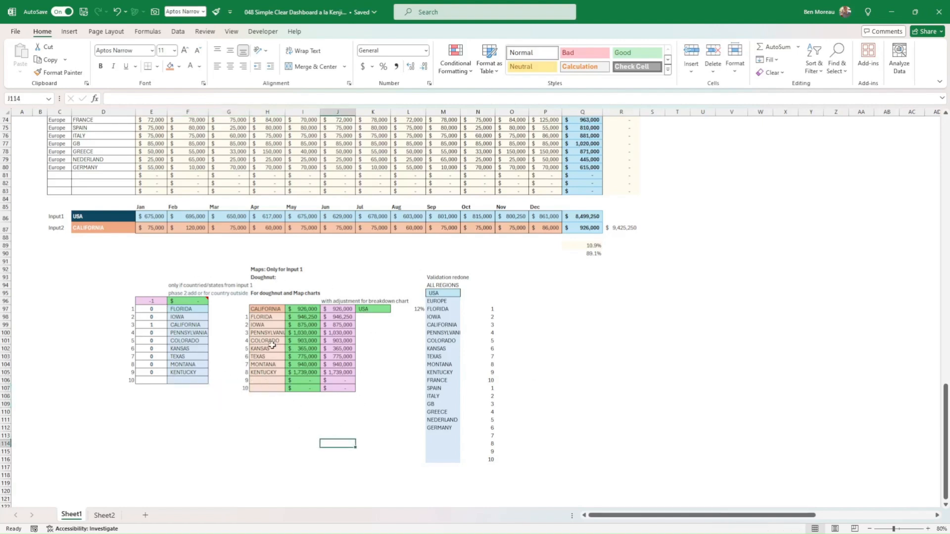
Inspect the FILTER formula in F97 and how it uses D61:D83, C61:C83 and Input1 to list the matching areas.
click(177, 310)
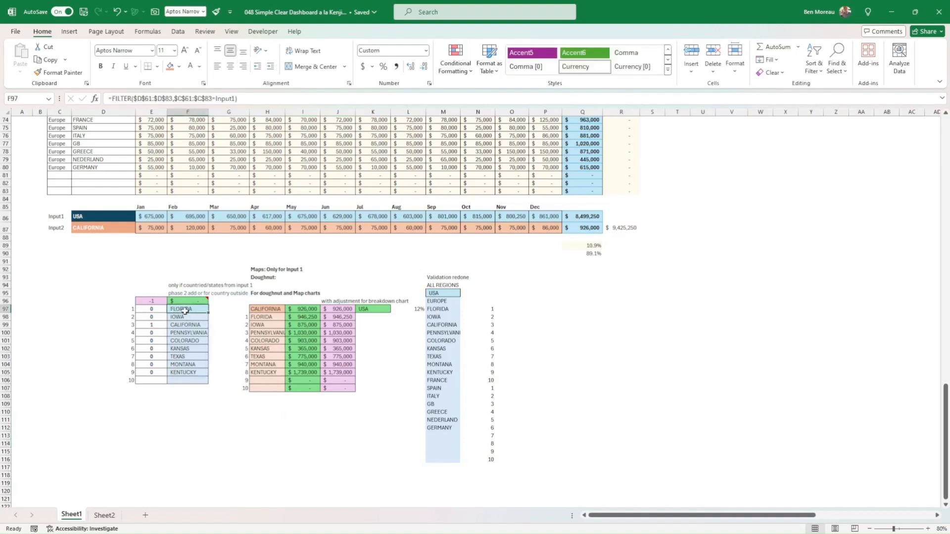
drag(184, 311, 186, 381)
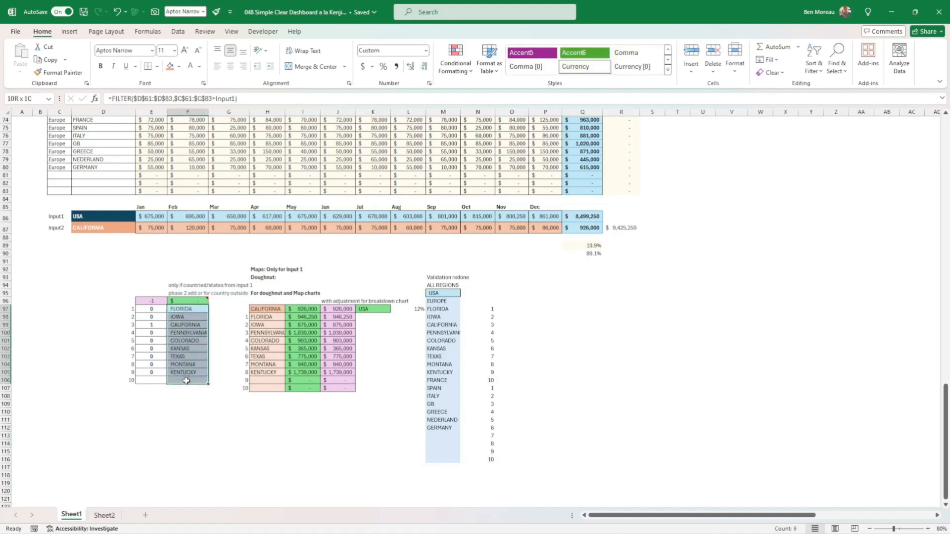
click(92, 218)
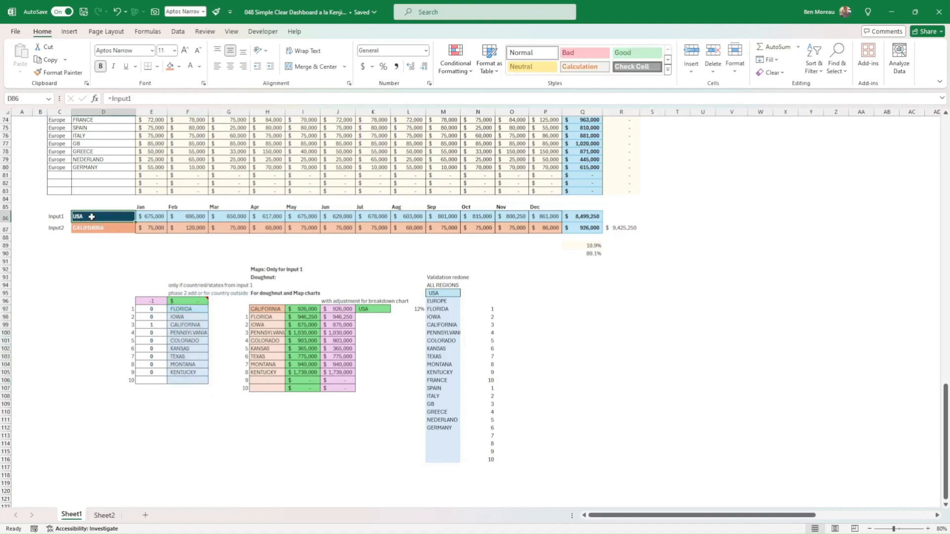
click(184, 310)
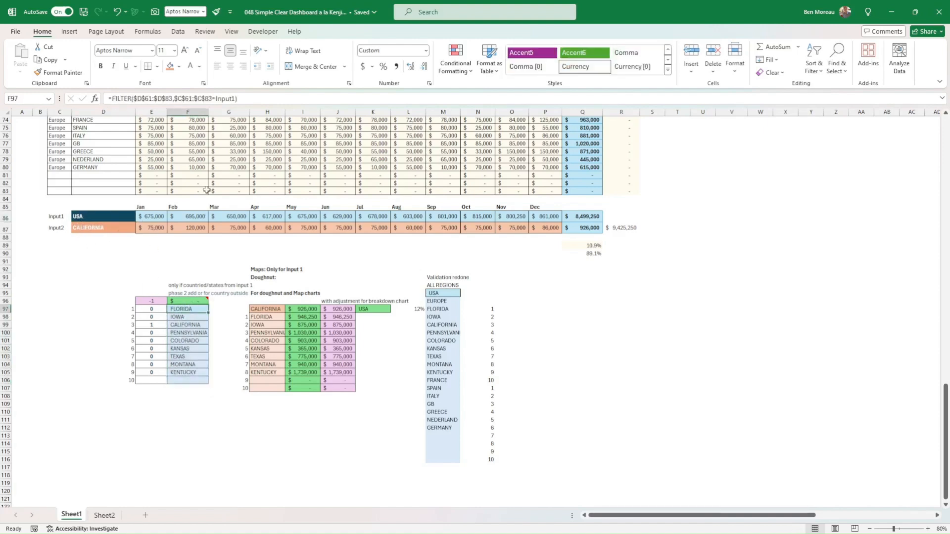
scroll(184, 310, up, 2)
double_click(184, 356)
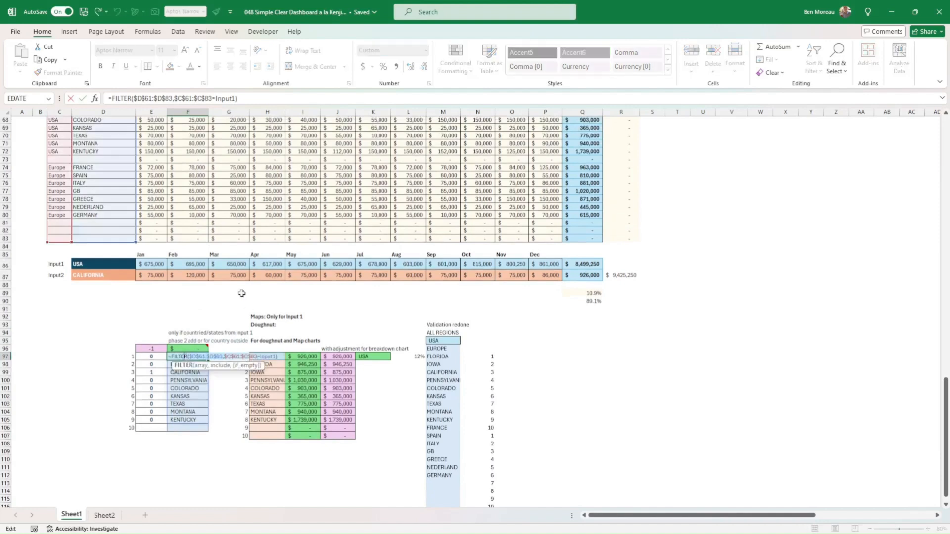
scroll(93, 182, up, 4)
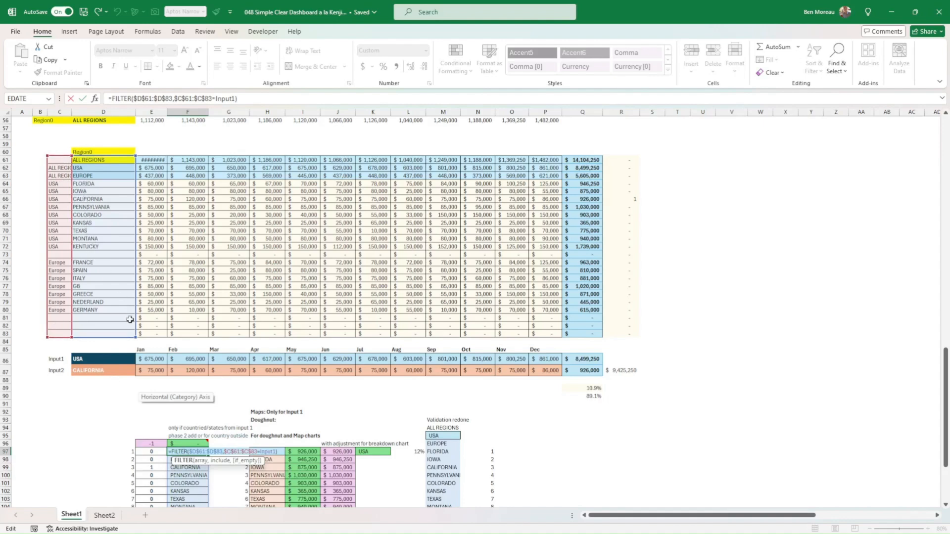
key(Return)
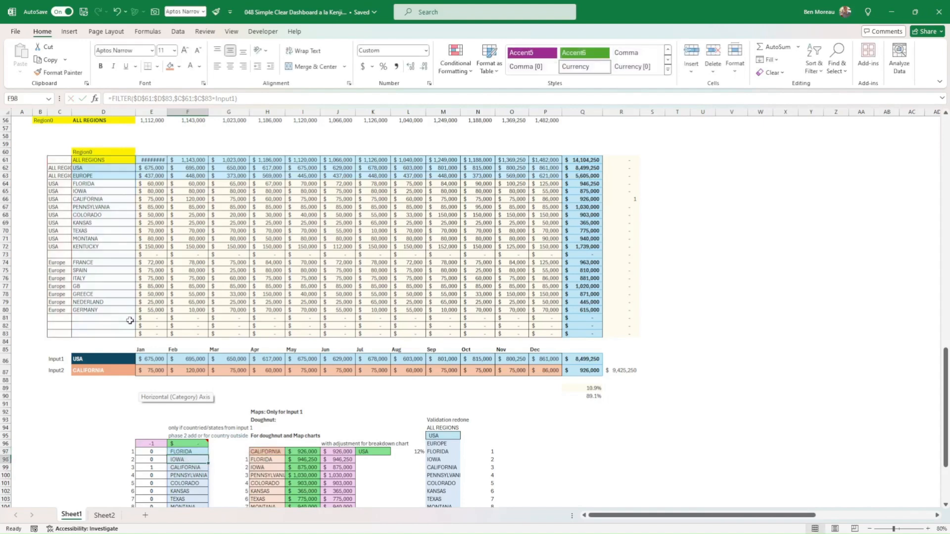
scroll(162, 366, down, 2)
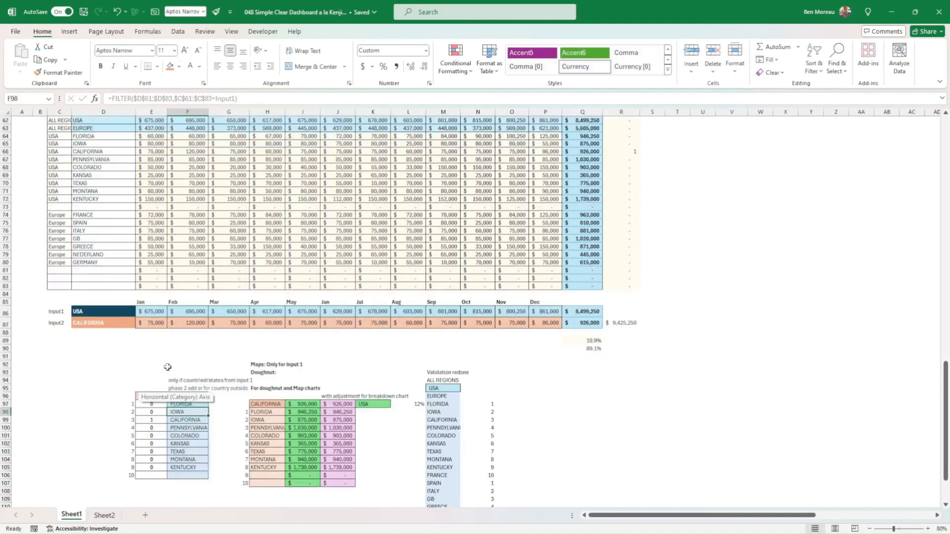
Compare the filtered area list in F97:F106 with the Input1 region in D86 and the European country names in column D.
click(182, 404)
drag(182, 403, 177, 475)
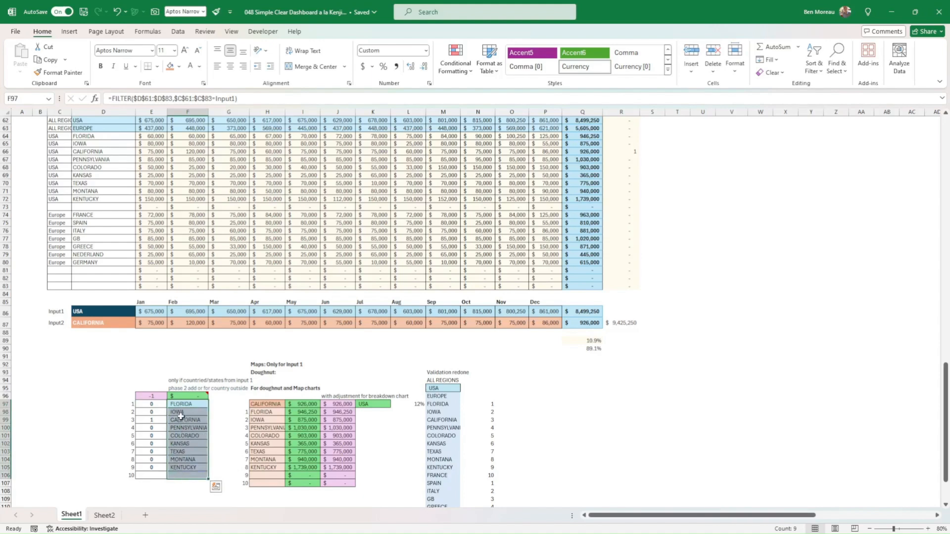
click(192, 458)
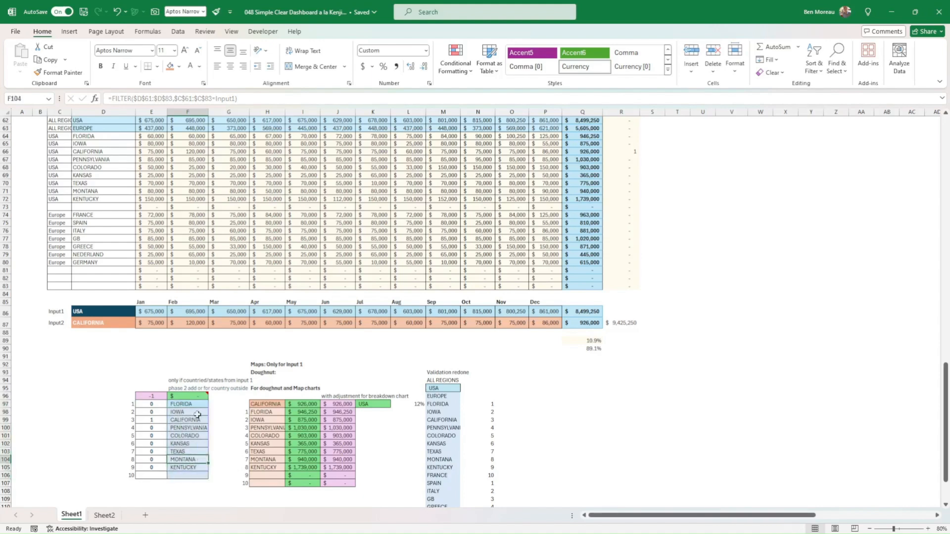
click(83, 309)
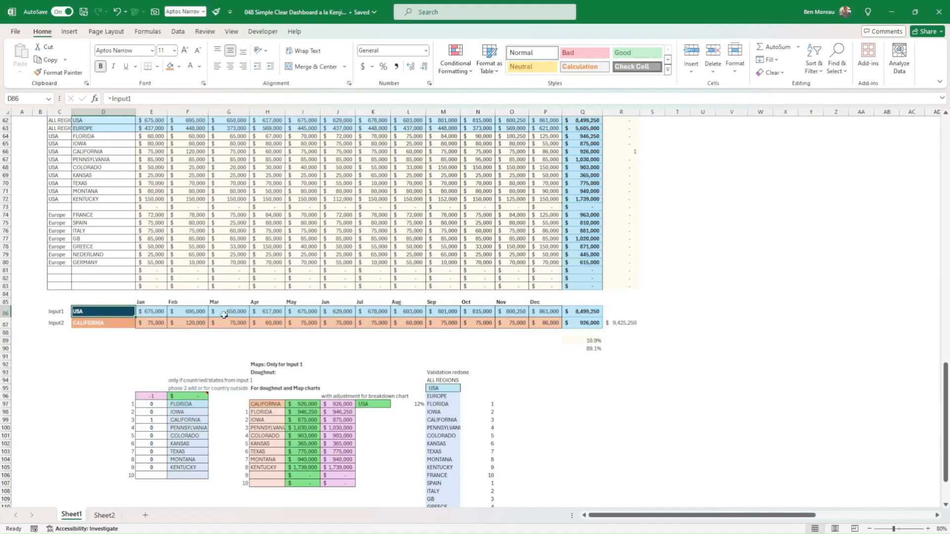
drag(93, 214, 97, 254)
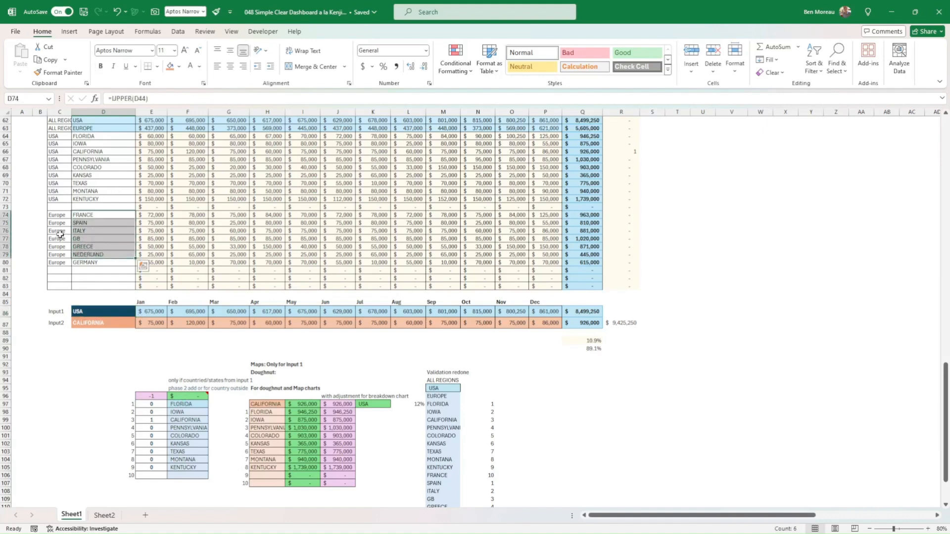
scroll(58, 226, up, 2)
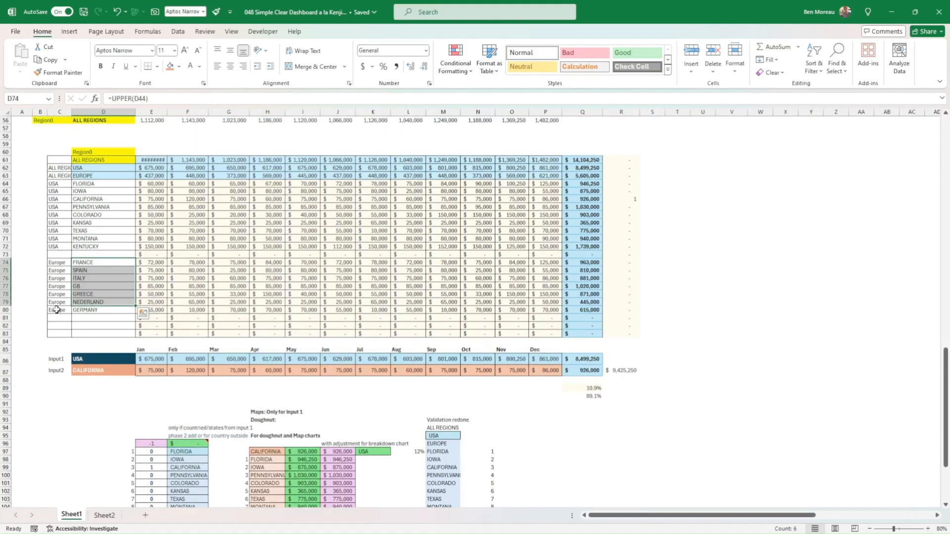
scroll(186, 412, down, 2)
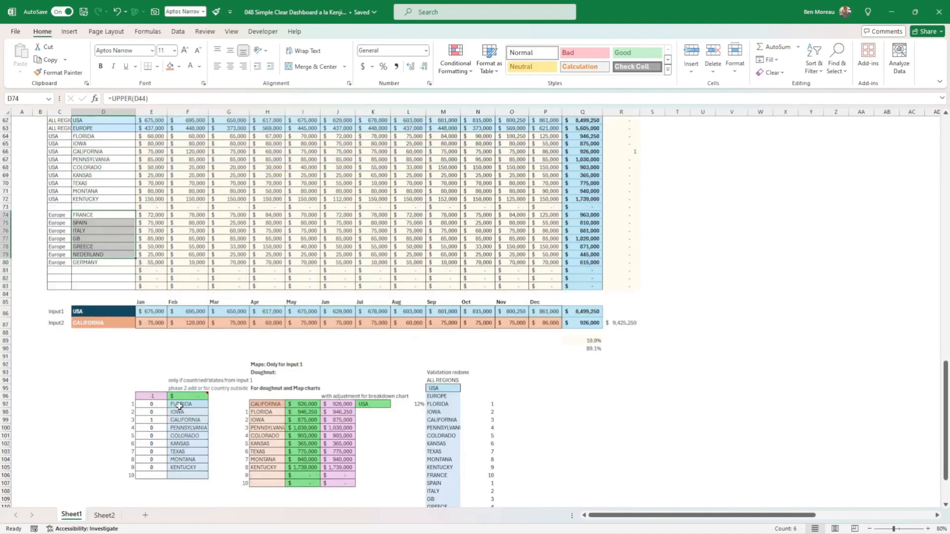
Inspect the FILTER formula in E97 and how it uses R61:R83, C61:C83 and Input1.
click(155, 405)
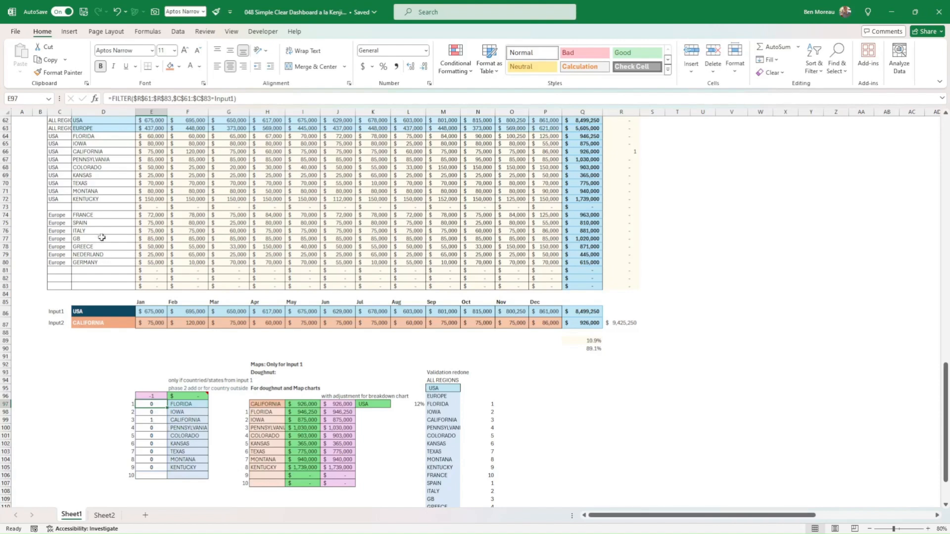
scroll(99, 235, up, 2)
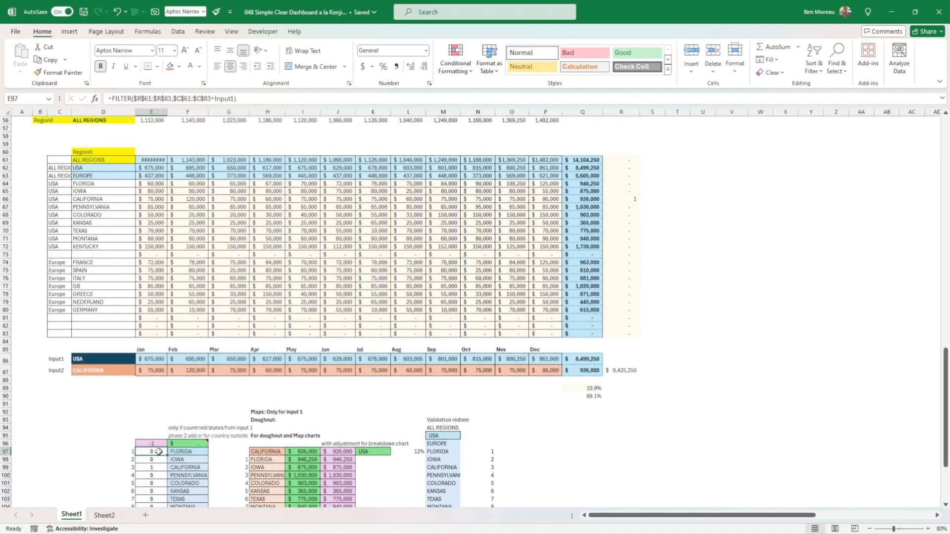
double_click(158, 451)
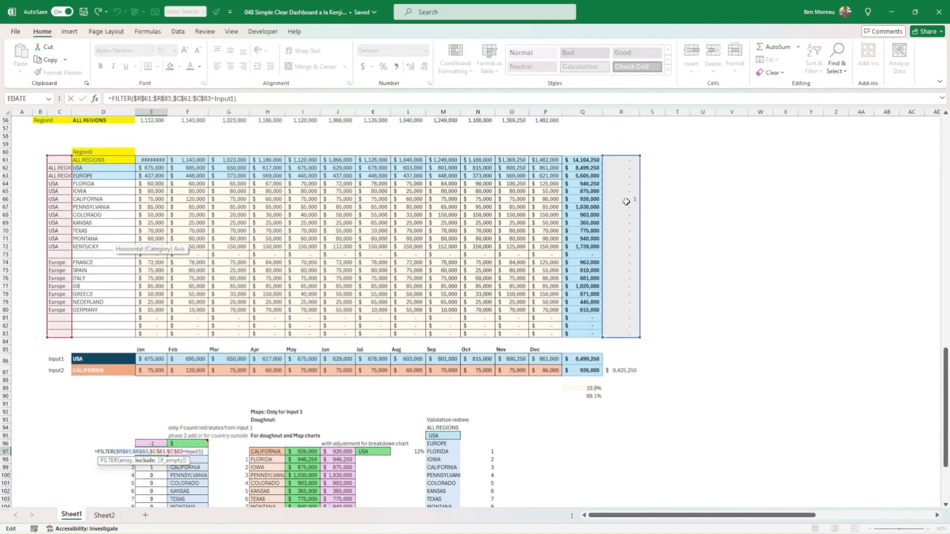
scroll(257, 407, down, 2)
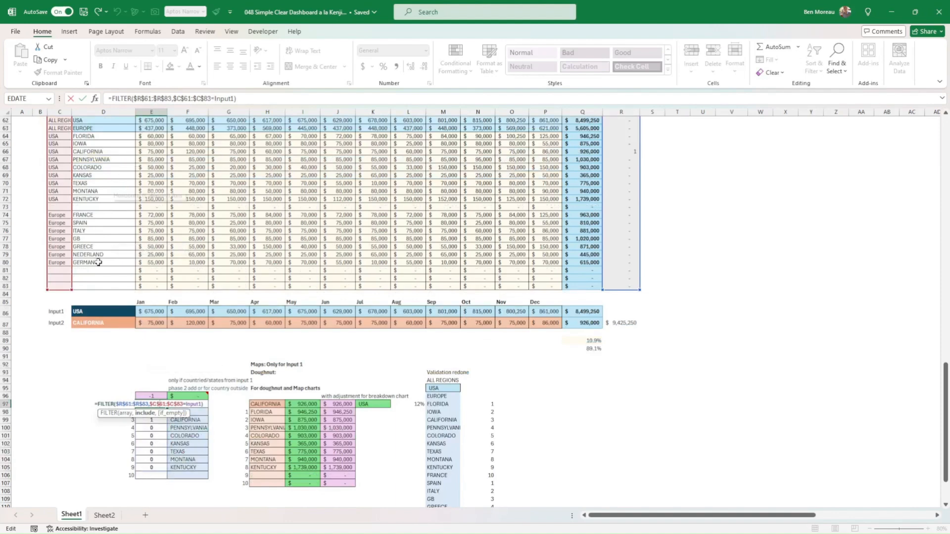
Close the FILTER formula in E97 unchanged and inspect the flag in E99 and the IF formula in E96.
click(85, 100)
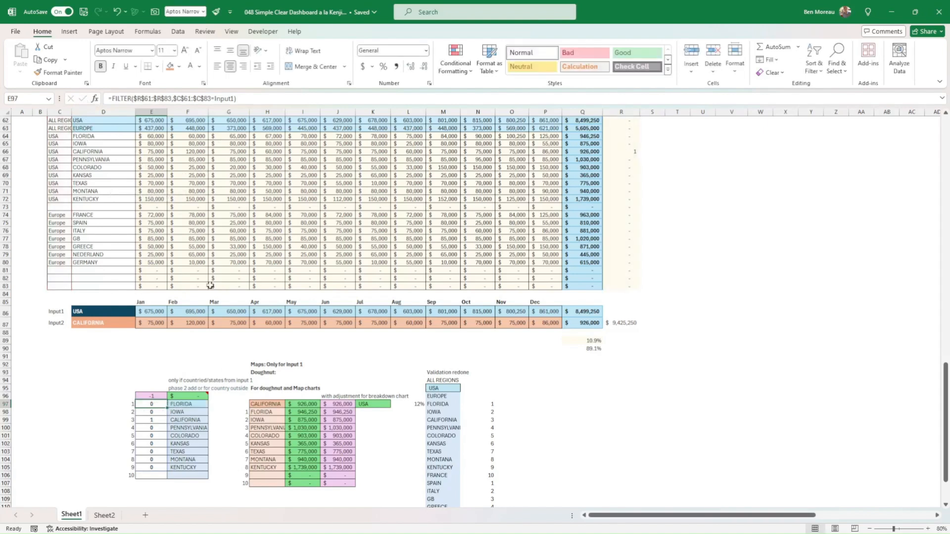
click(153, 420)
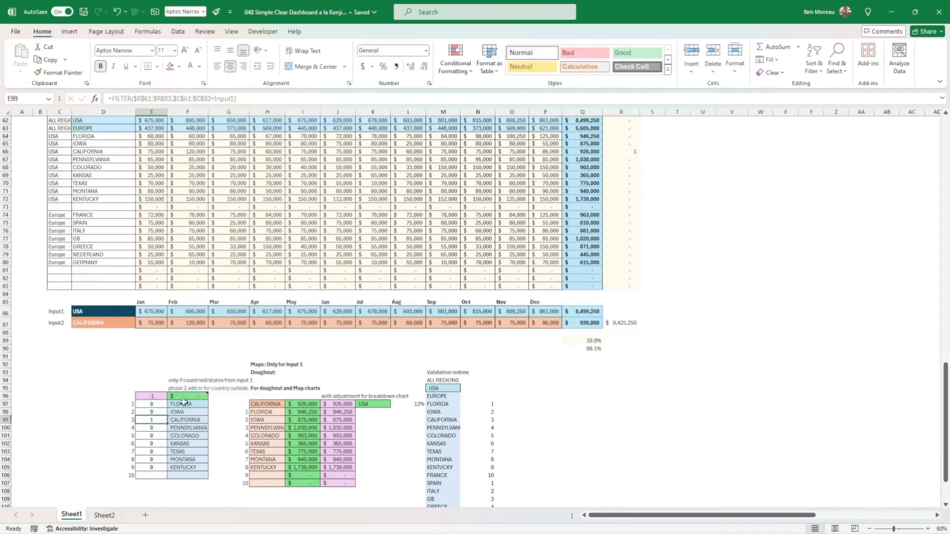
click(154, 396)
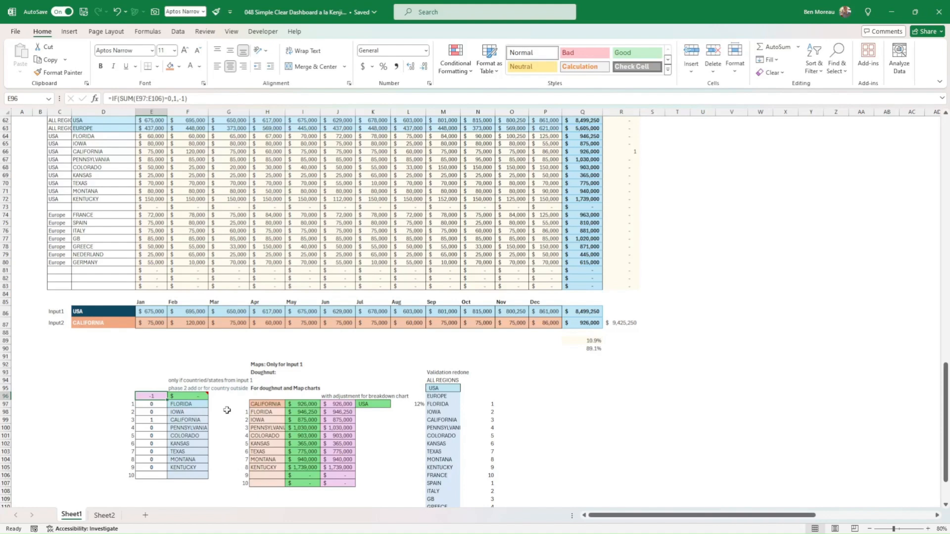
Remove the "What this does not do" text box covering the monthly bar chart.
click(105, 515)
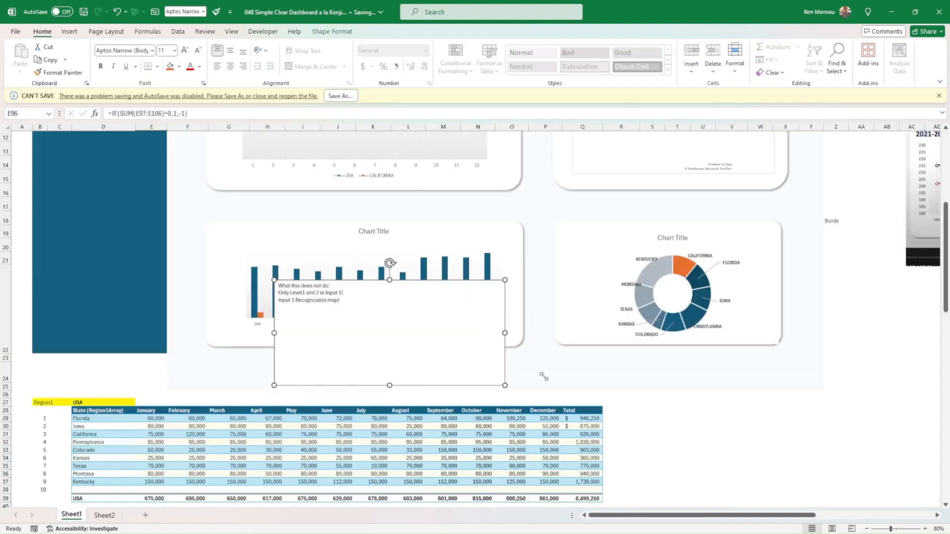
key(ctrl+Page_Up)
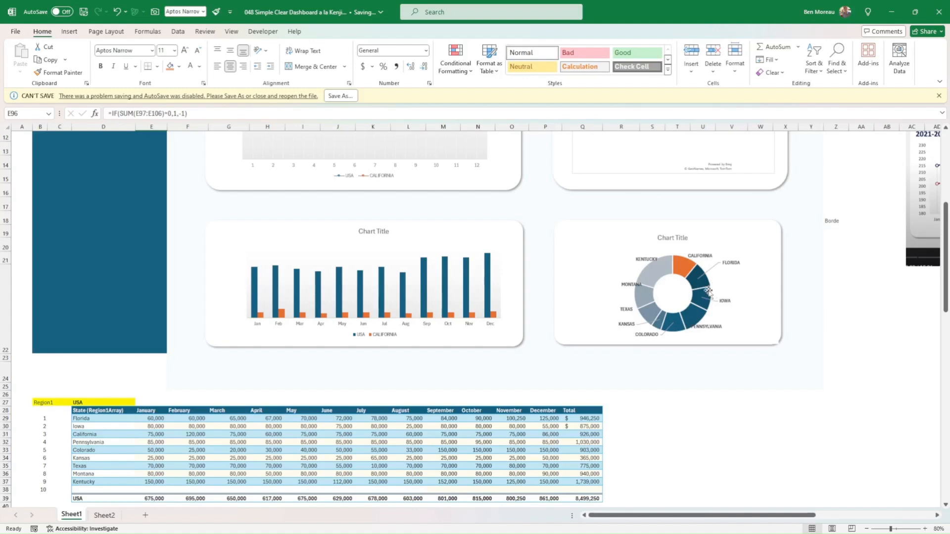
Select the doughnut chart's series and trace its source ranges H97:H107 and J97:J107 in the calculation area.
click(679, 269)
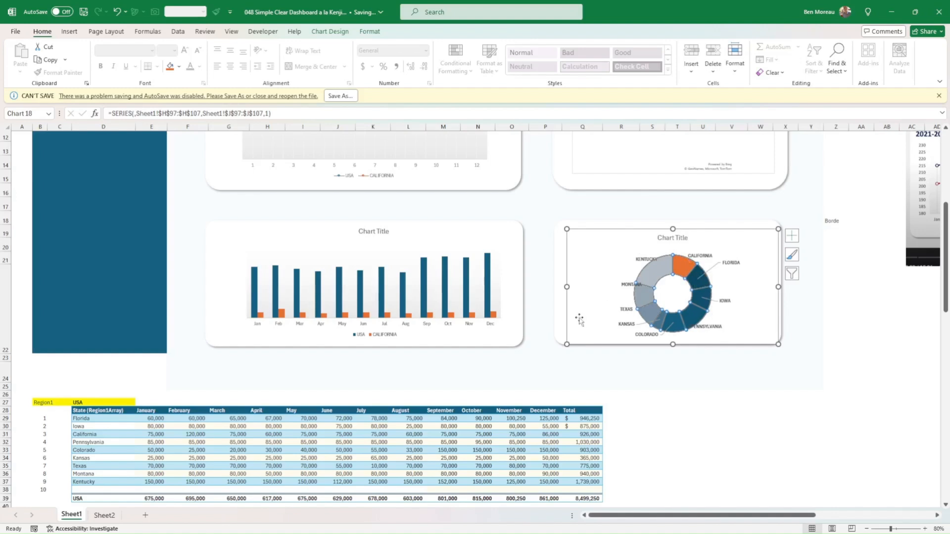
scroll(356, 420, down, 4)
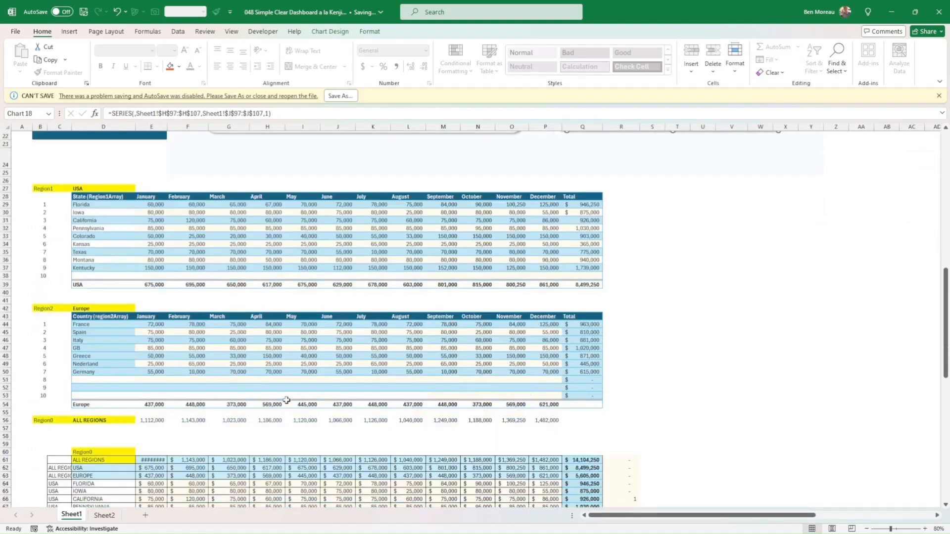
scroll(287, 400, down, 14)
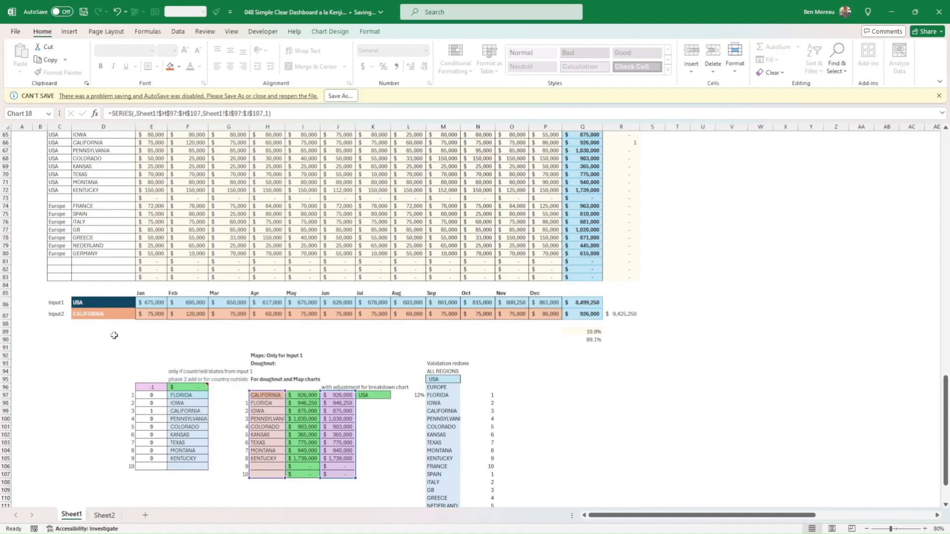
Set the dashboard's Main area to EUROPE.
scroll(162, 328, up, 1)
scroll(162, 327, up, 19)
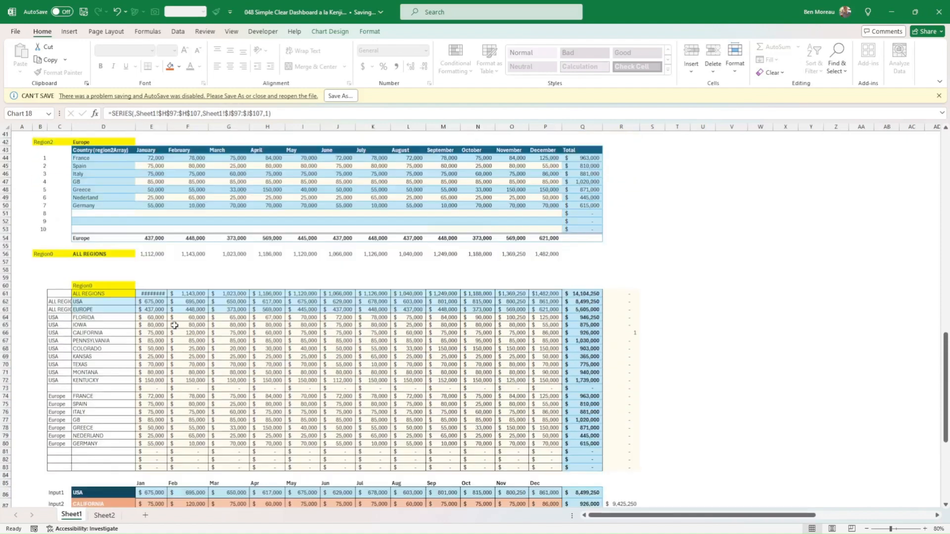
scroll(173, 326, up, 2)
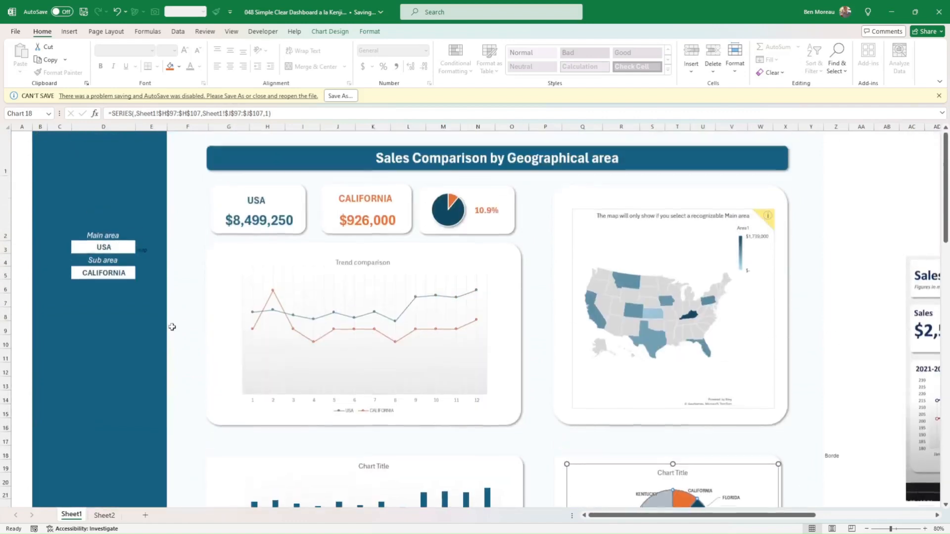
click(113, 251)
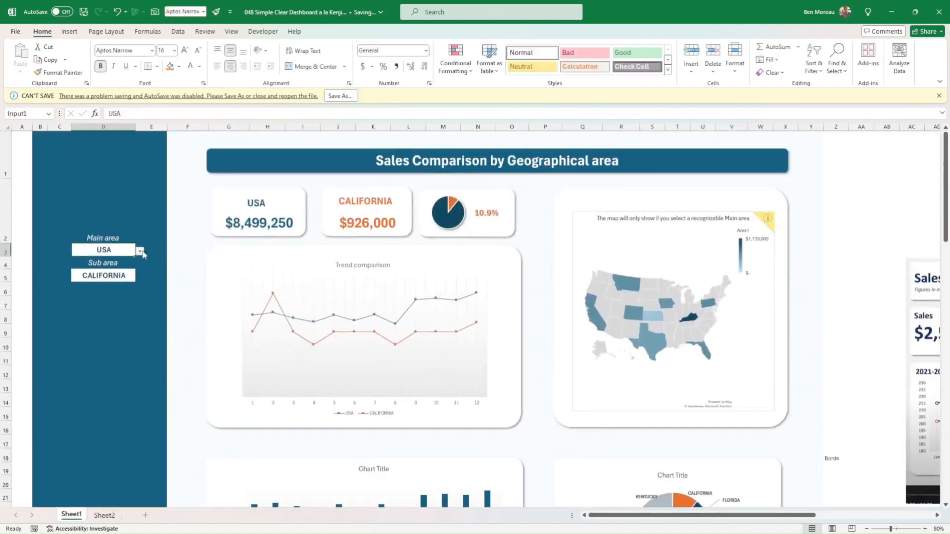
click(140, 251)
click(104, 276)
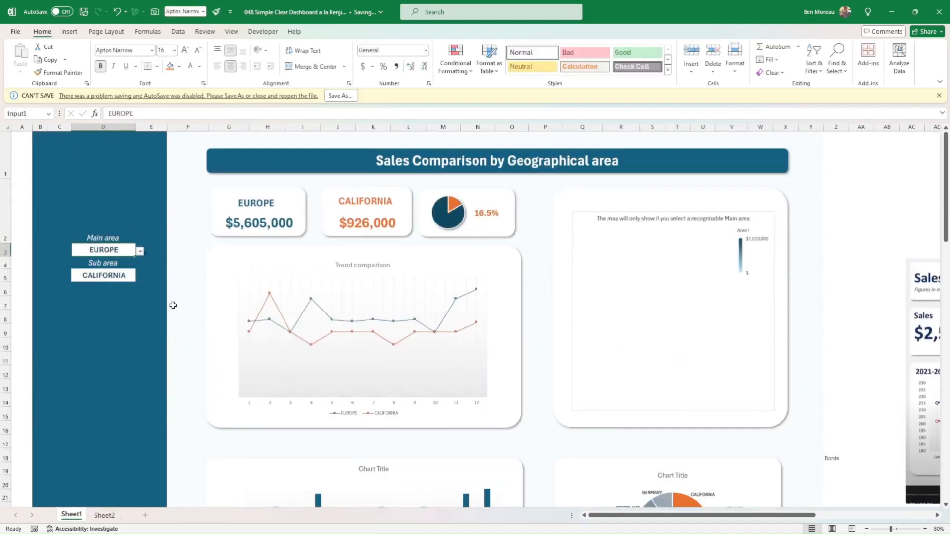
Examine the IF formula in E96 of the helper table with EUROPE as main area.
scroll(173, 305, down, 10)
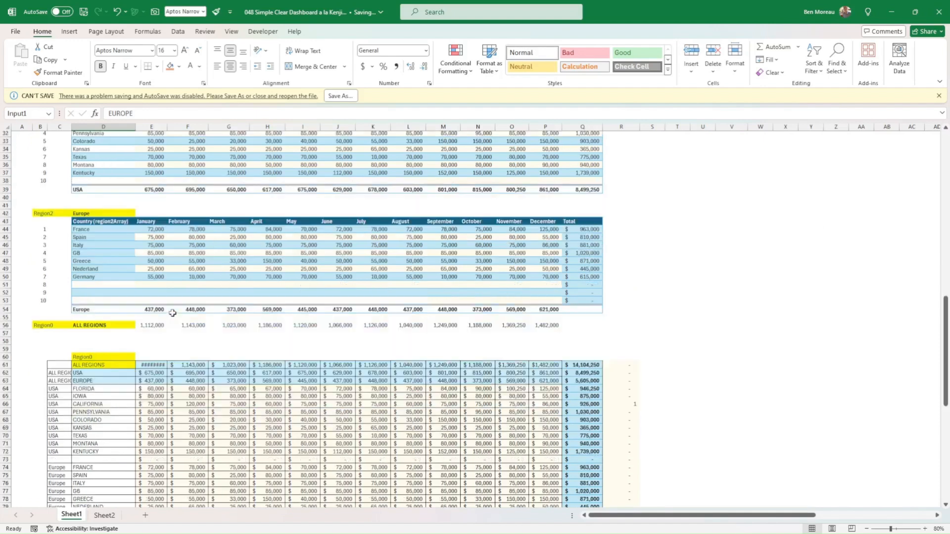
scroll(172, 312, down, 10)
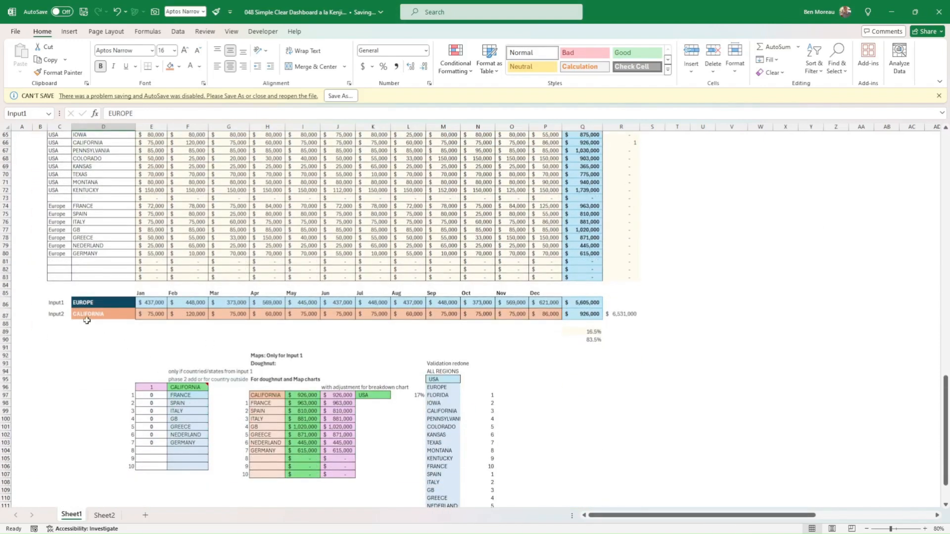
click(154, 388)
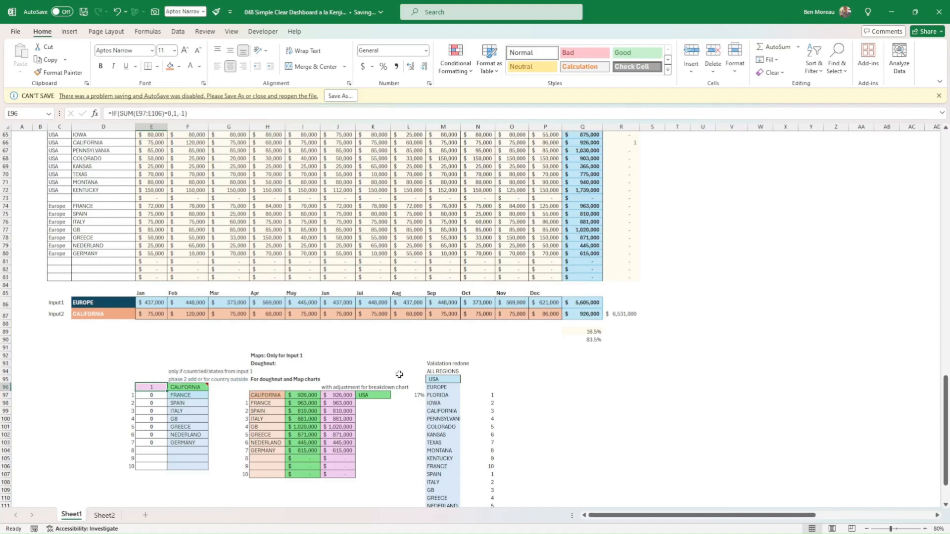
Examine the SORTBY formula in H97 together with the sort keys in E96 and E97 that it relies on.
scroll(399, 374, up, 1)
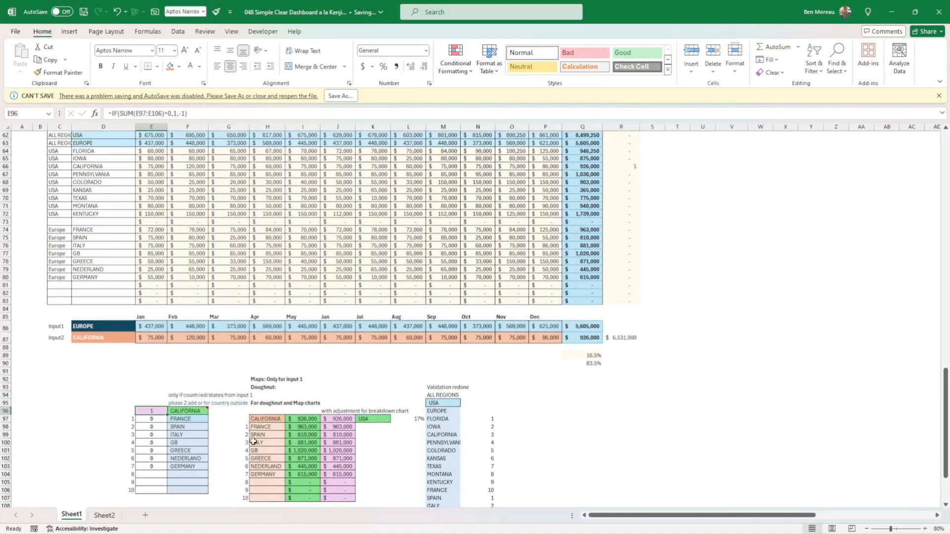
click(277, 420)
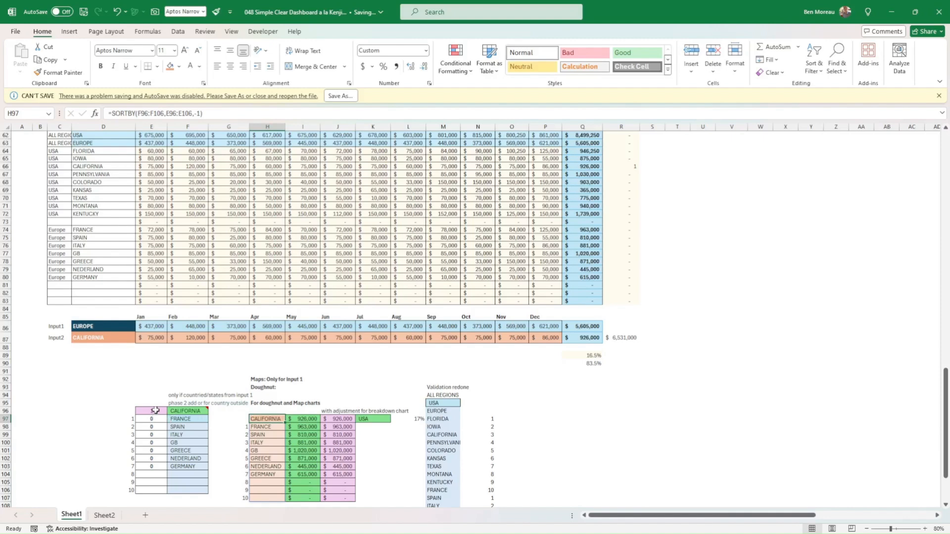
drag(157, 413, 190, 442)
click(255, 419)
click(155, 420)
key(Up)
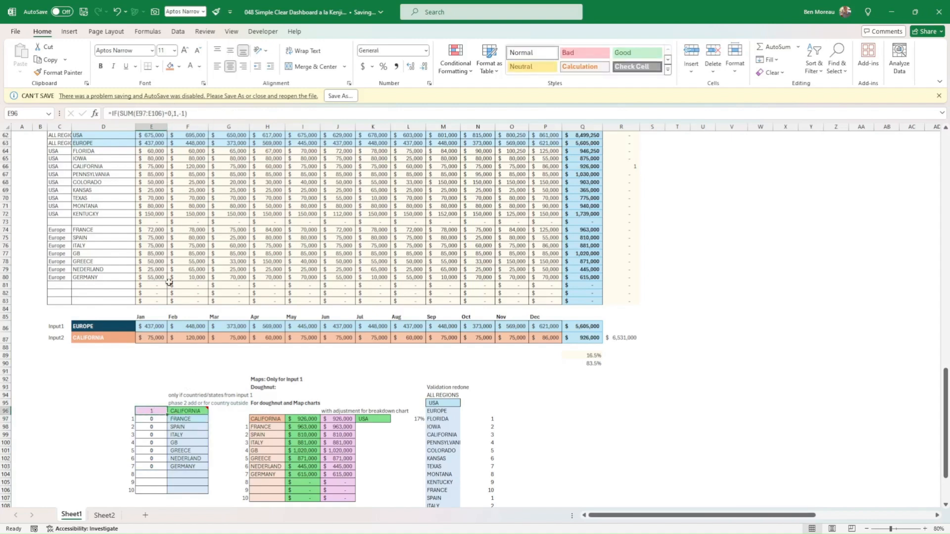
click(158, 419)
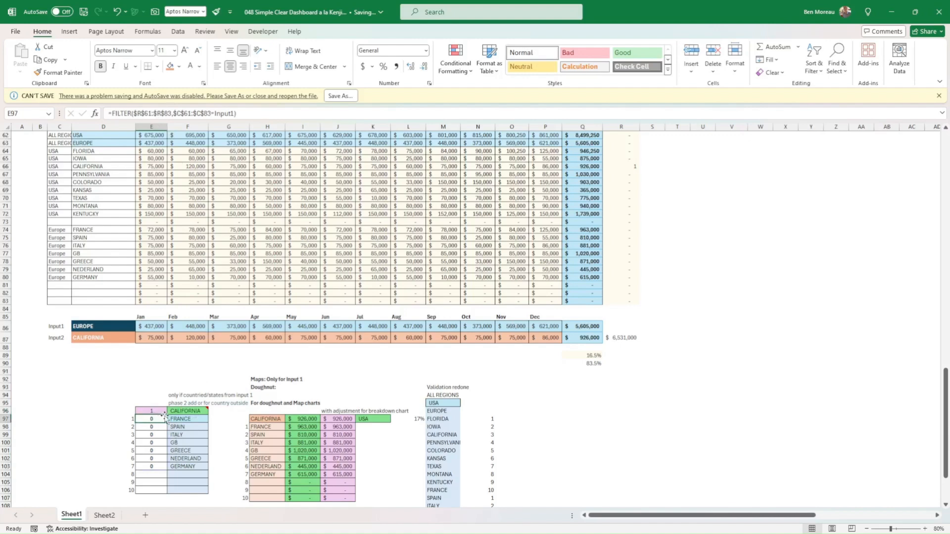
click(161, 410)
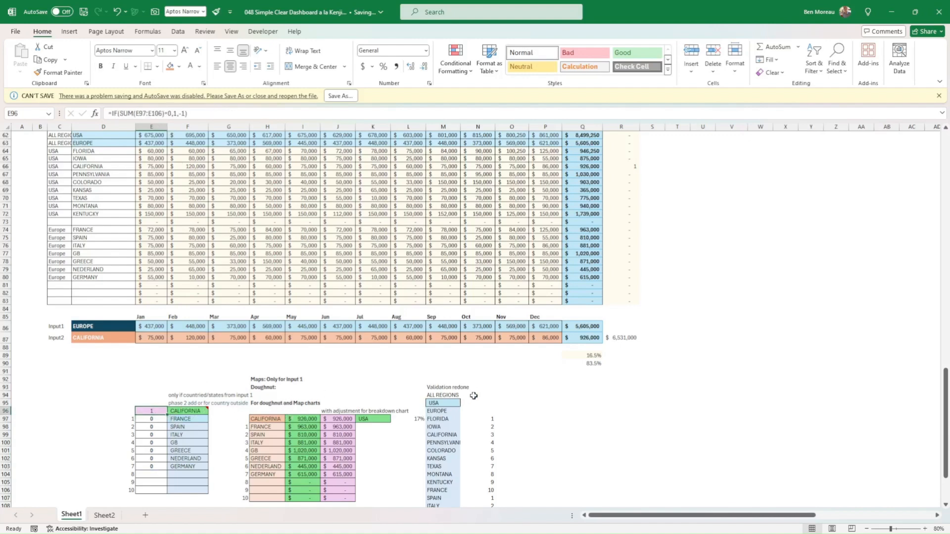
Check how the dashboard's doughnut chart orders CALIFORNIA and the European countries, and return to the helper tables.
scroll(493, 386, up, 10)
scroll(550, 367, up, 8)
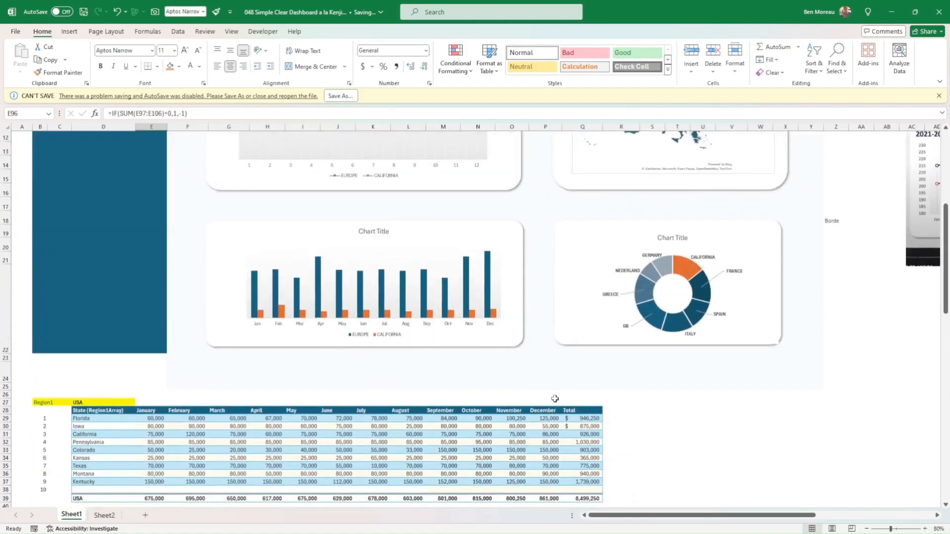
scroll(475, 378, down, 8)
scroll(471, 386, down, 13)
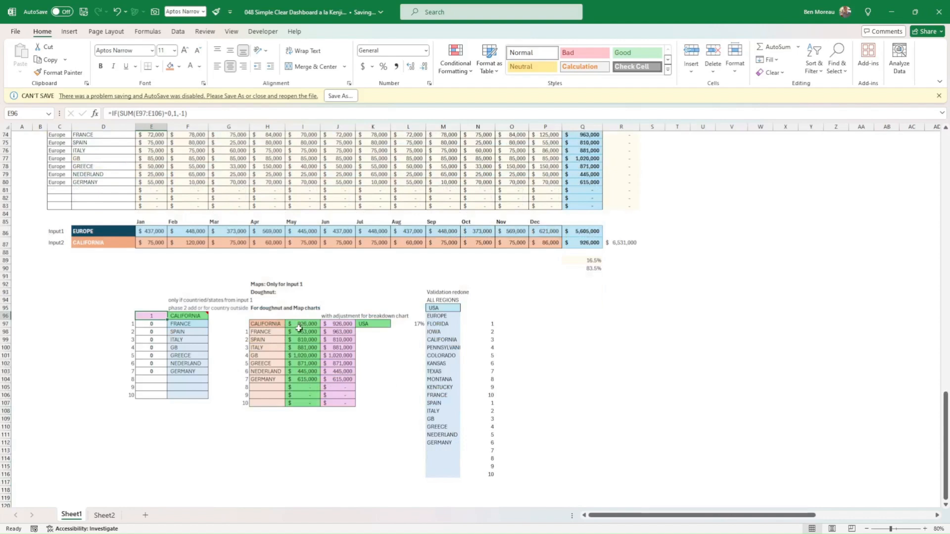
Trace the XLOOKUP formula in I97 to its lookup range D61:D83 and return range Q61:Q83, leaving it unchanged.
click(300, 328)
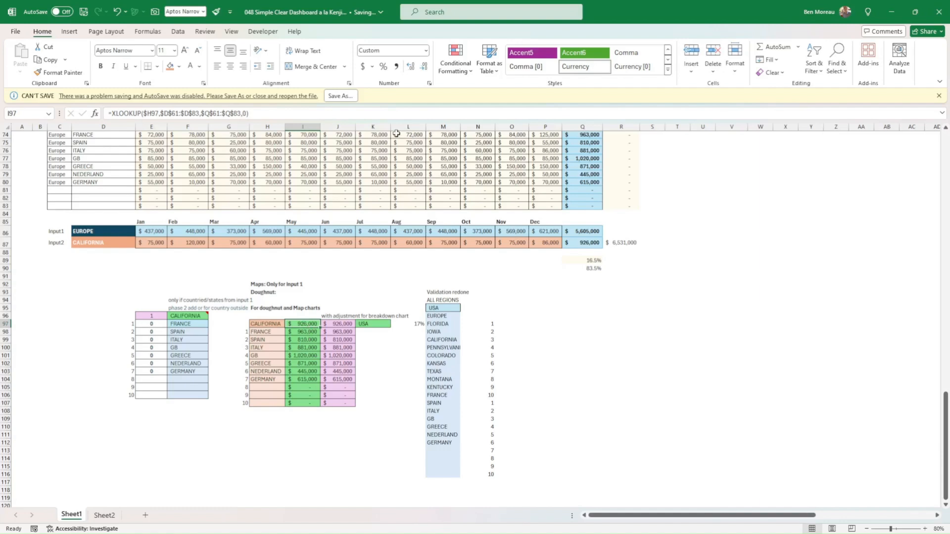
scroll(317, 325, up, 3)
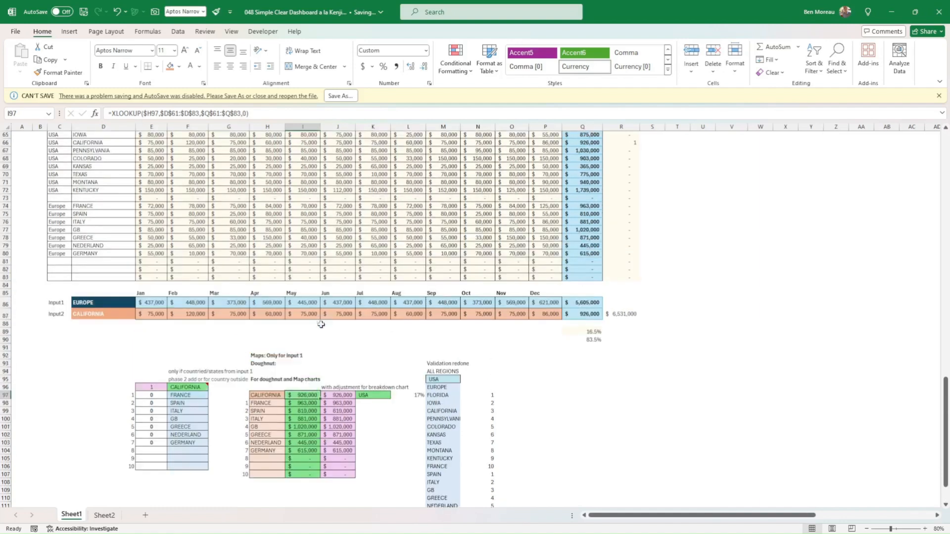
double_click(303, 397)
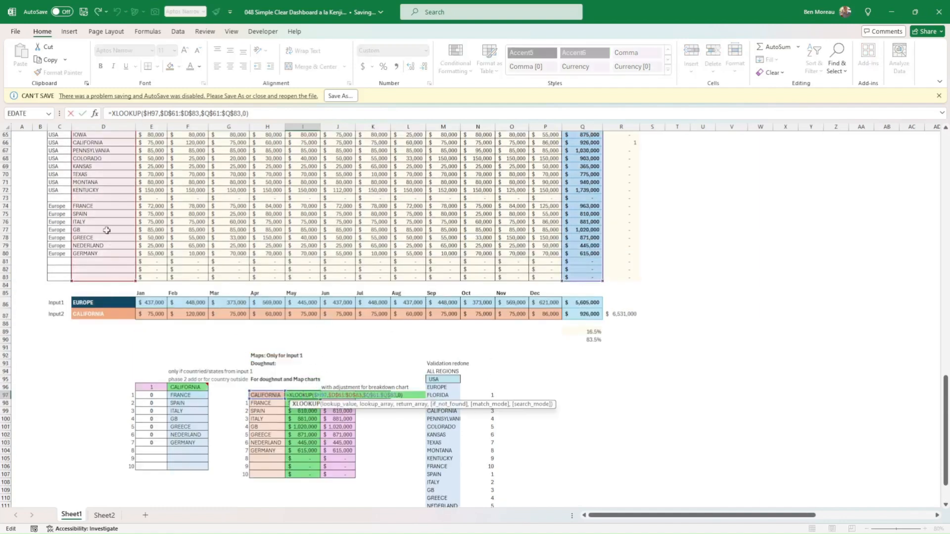
scroll(108, 218, up, 3)
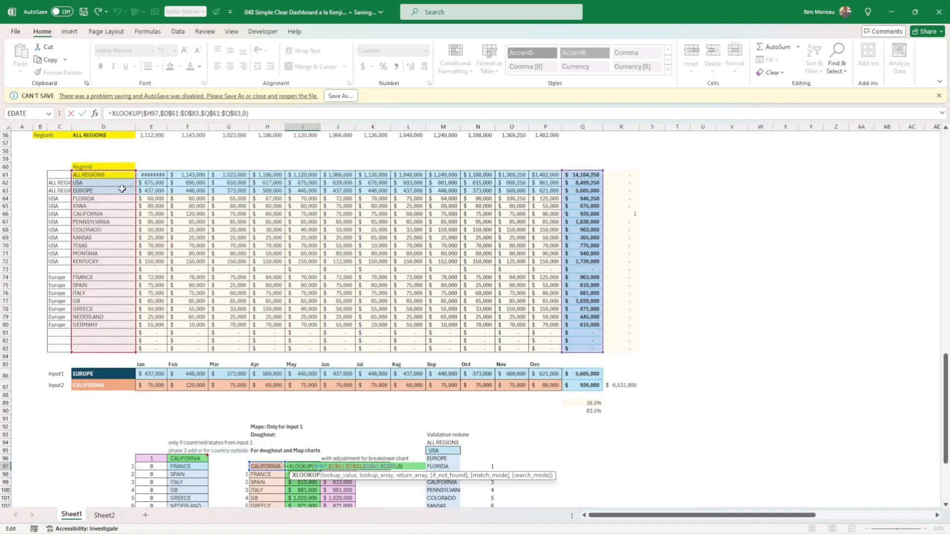
click(83, 114)
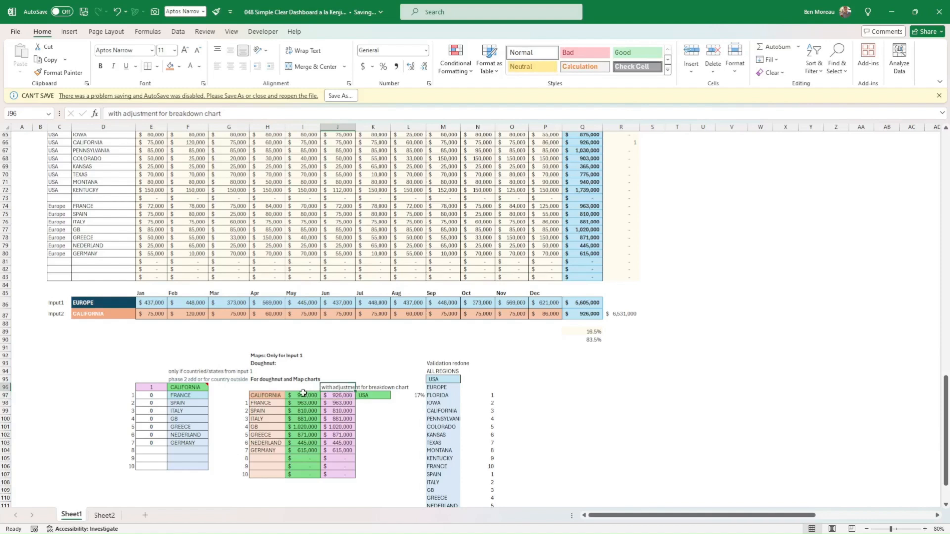
Inspect the breakdown chart adjustment column J97:J107, including the formula in J97 and the neighbouring region lookup.
click(336, 394)
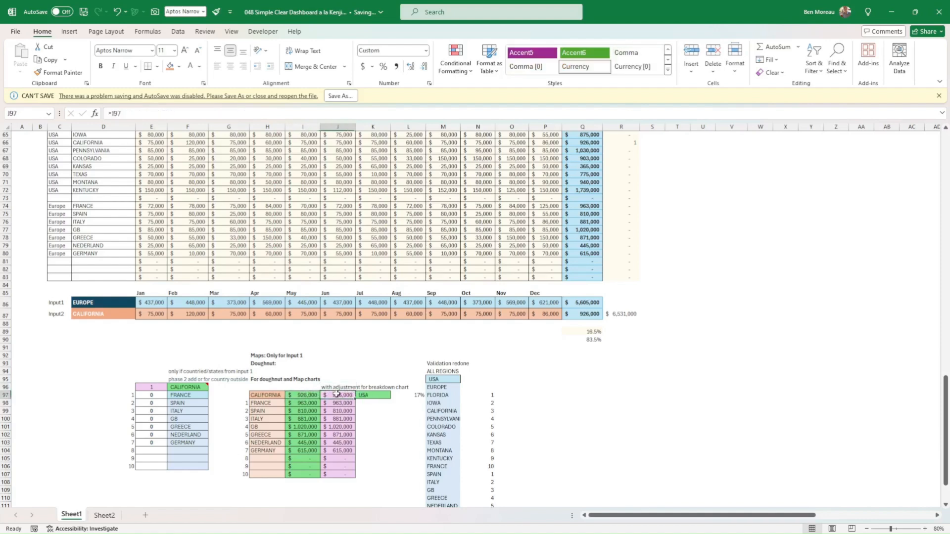
click(364, 396)
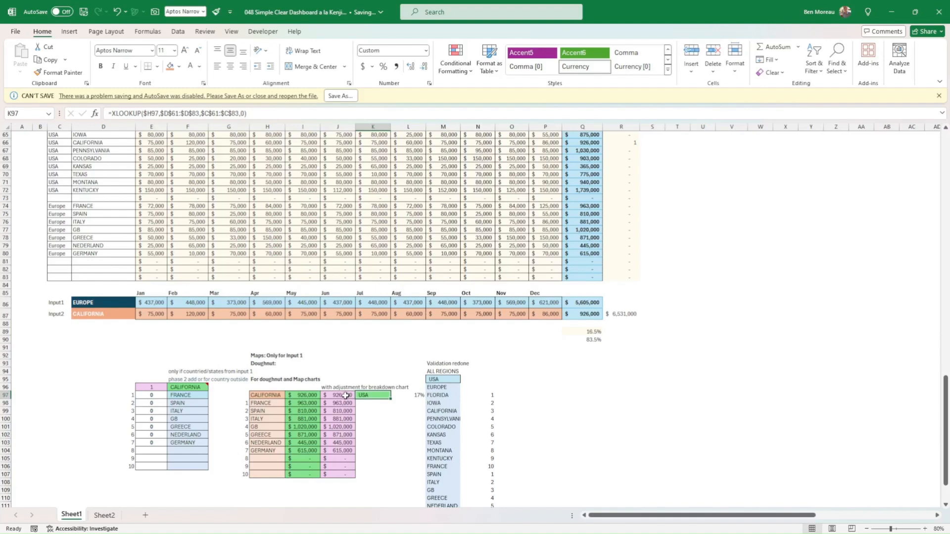
drag(345, 396, 343, 472)
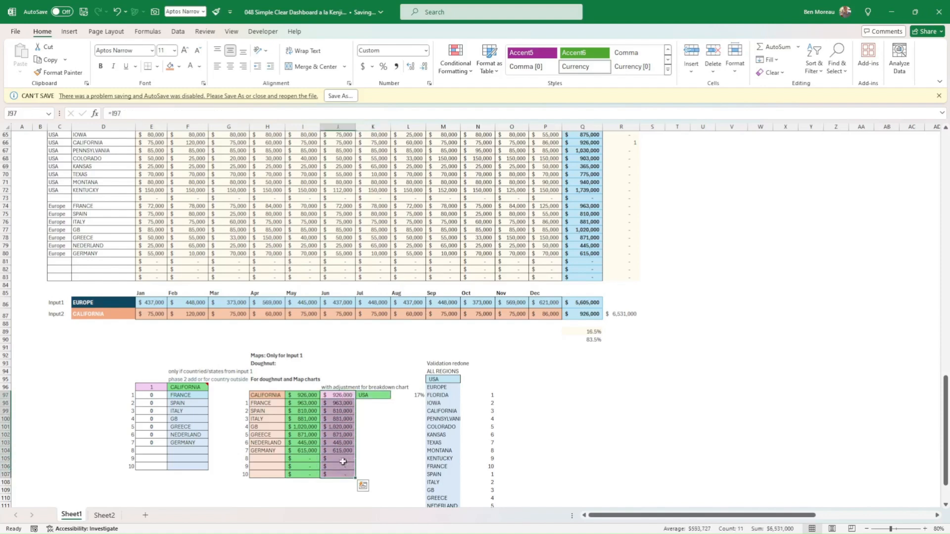
click(343, 442)
click(341, 396)
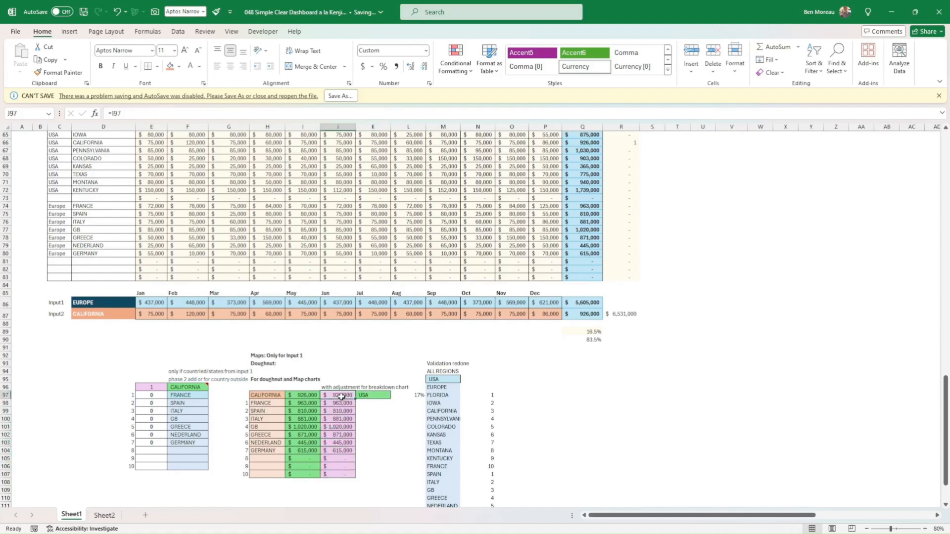
Trace the XLOOKUP formula in K97 to the ranges D61:D83 and C61:C83, and keep it unchanged.
click(366, 395)
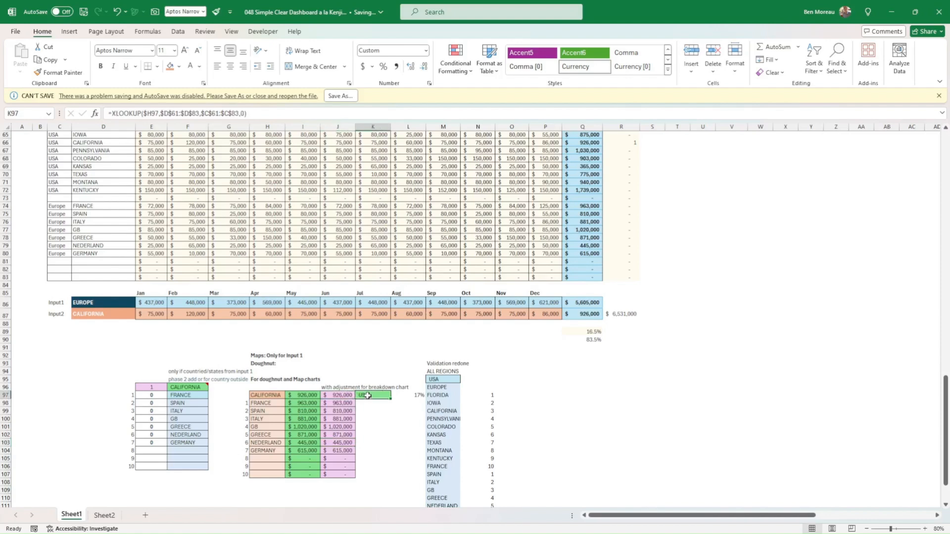
double_click(373, 395)
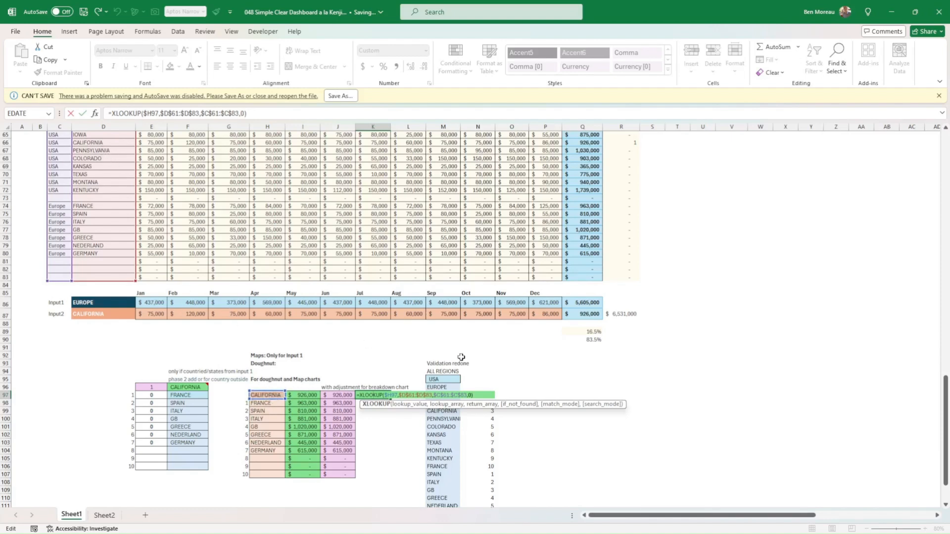
key(Return)
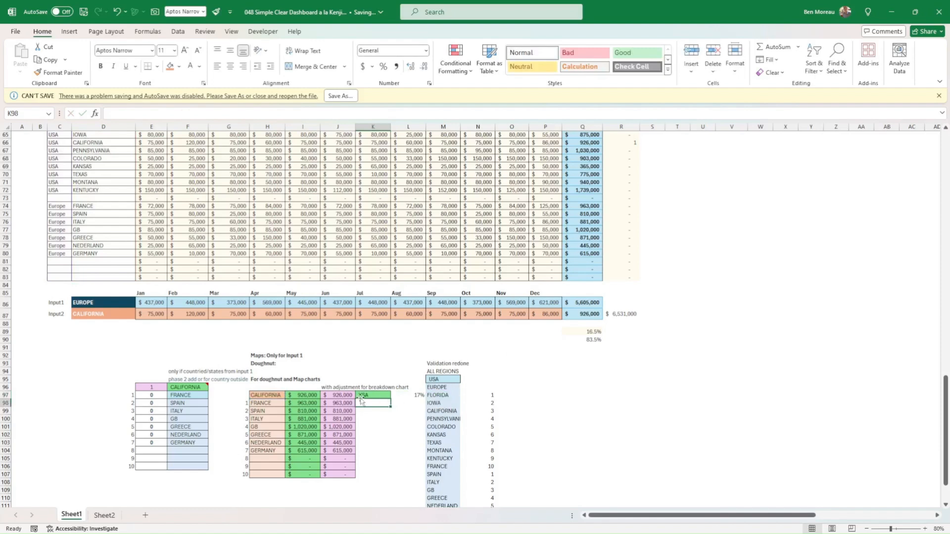
click(302, 400)
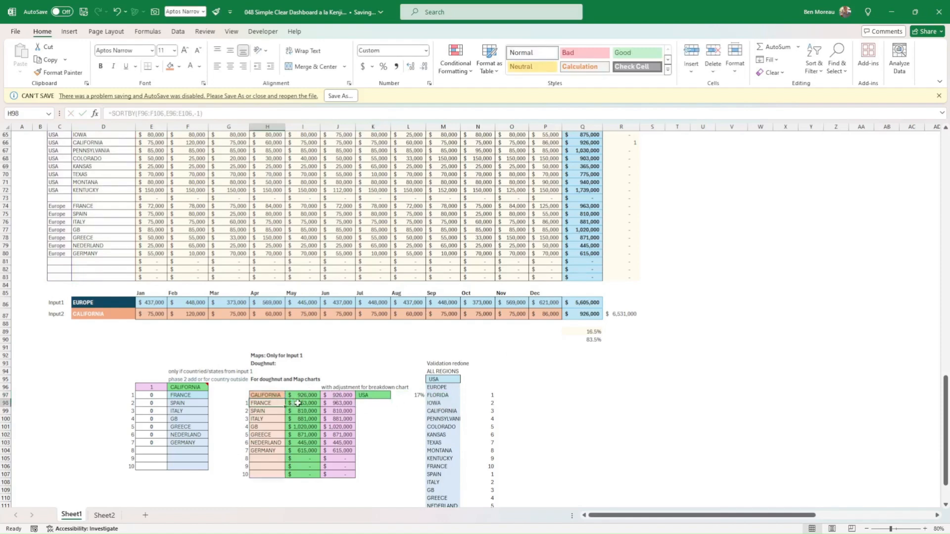
Switch the dashboard's main area to ALL REGIONS.
drag(151, 418, 161, 443)
scroll(158, 297, up, 5)
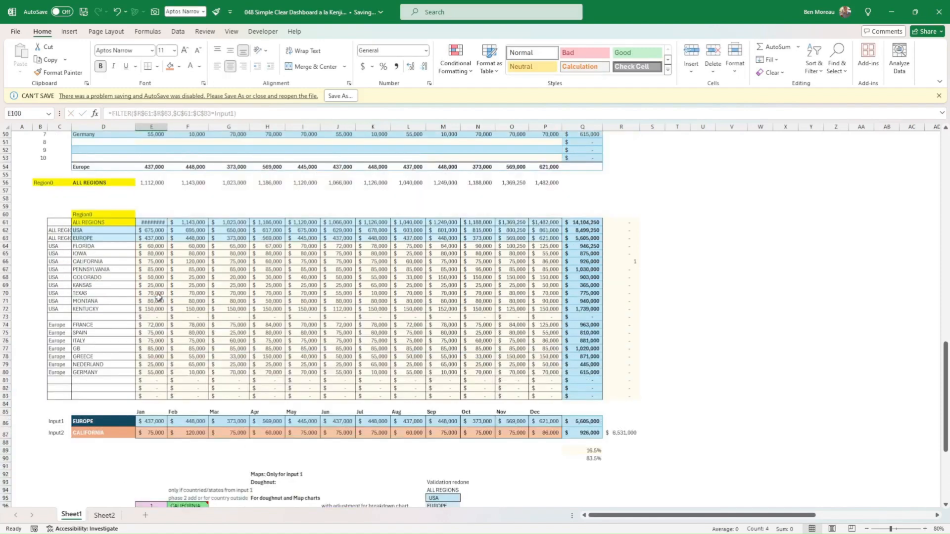
scroll(158, 297, up, 15)
click(104, 250)
click(140, 251)
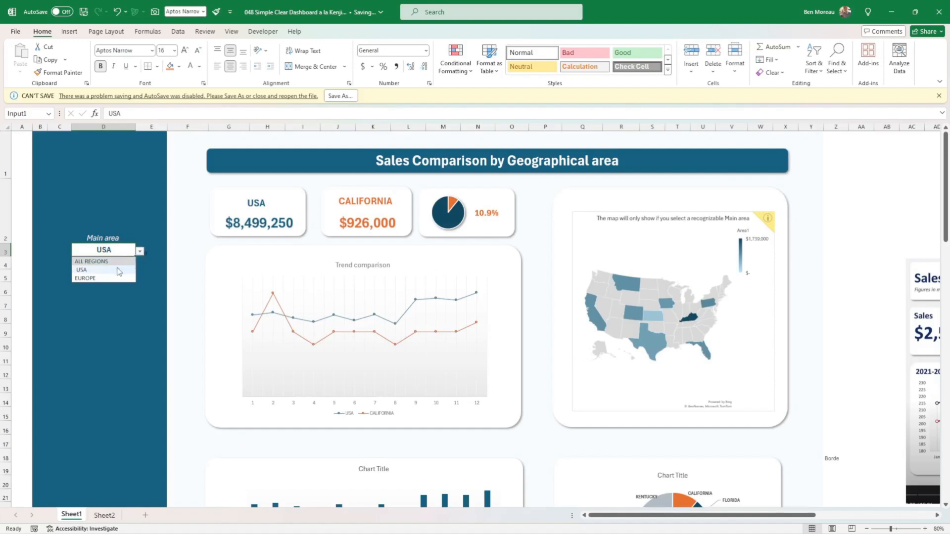
click(94, 262)
Check the doughnut chart for ALL REGIONS and trace the IF formula in J98 to cells H98, K97, I98 and I97, leaving it unchanged.
scroll(188, 299, down, 5)
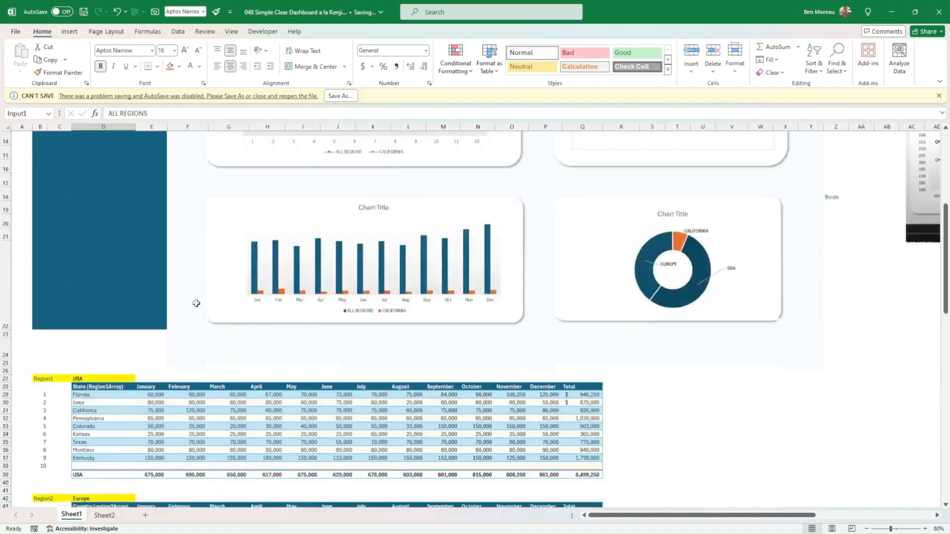
scroll(196, 303, down, 20)
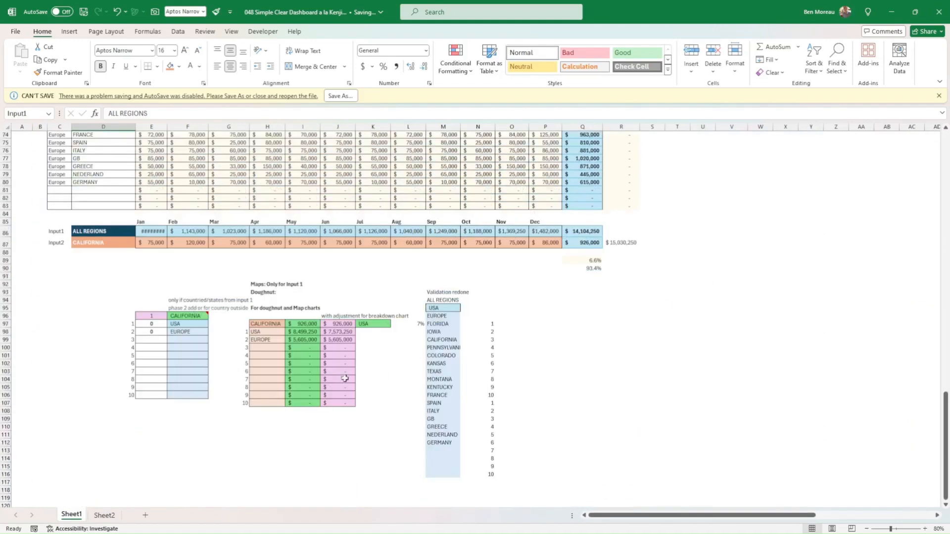
click(373, 317)
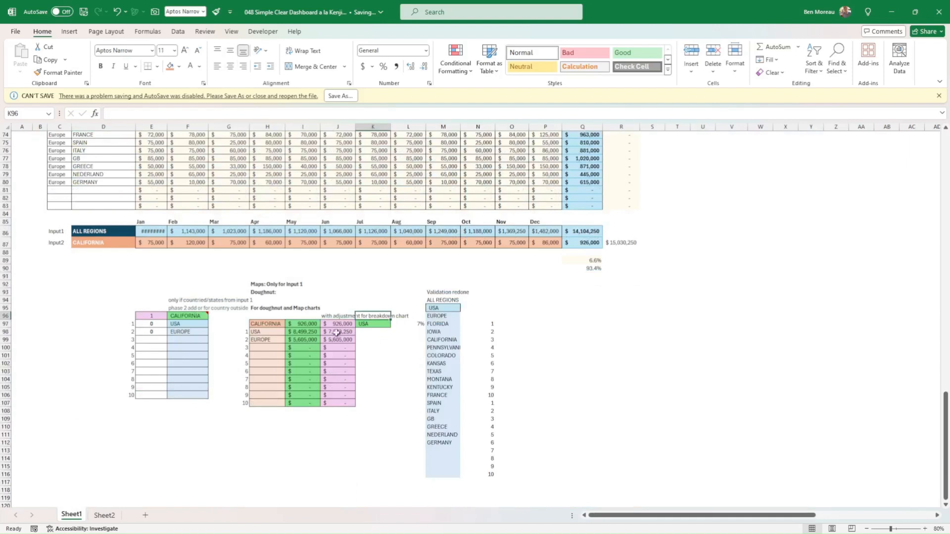
click(277, 331)
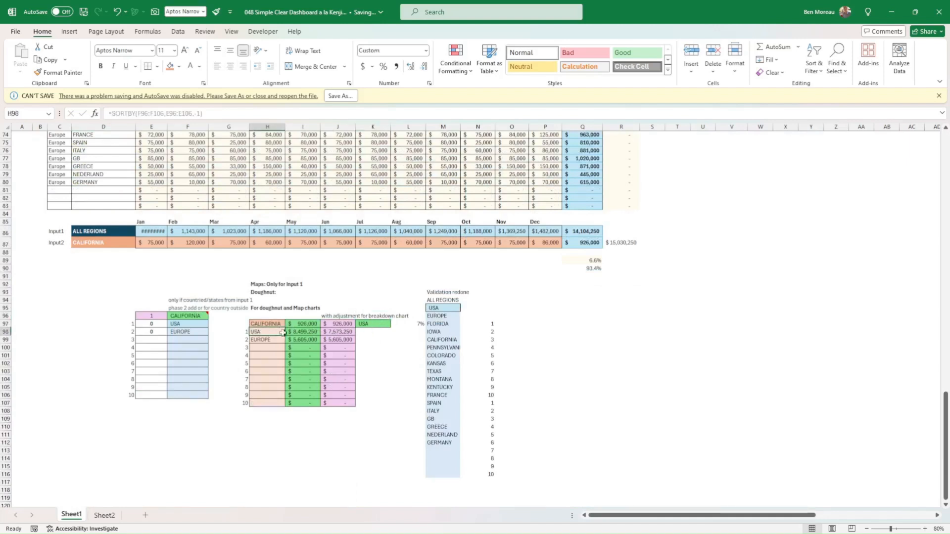
double_click(330, 332)
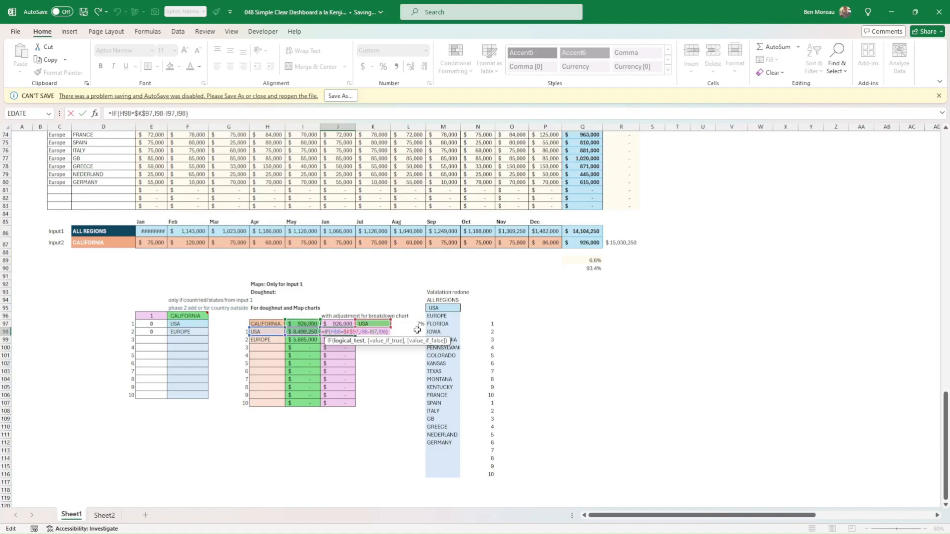
key(Return)
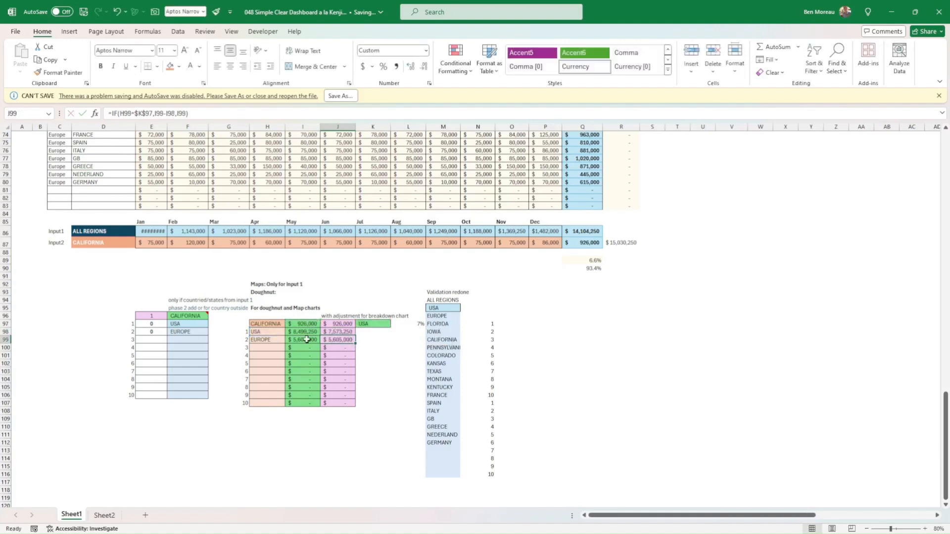
click(348, 331)
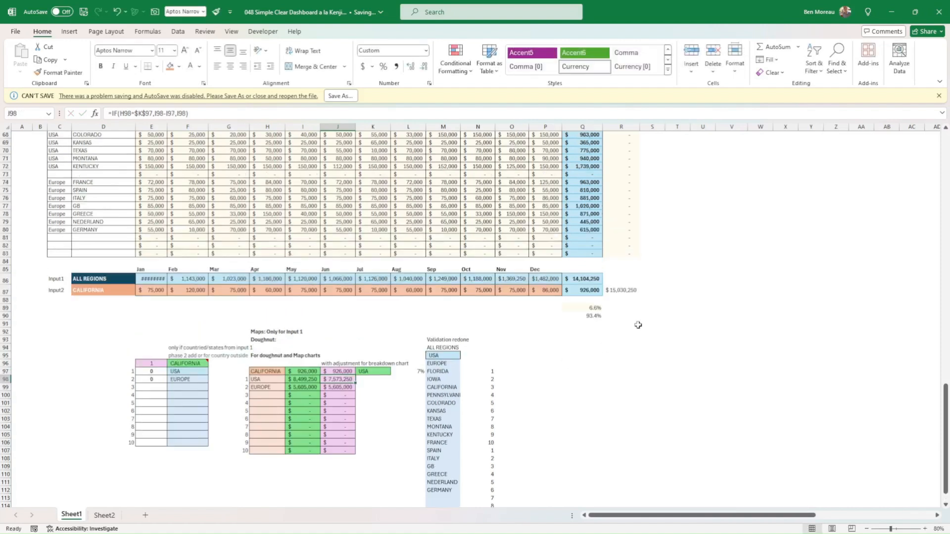
Examine the redone validation list and its main area entries in M94:M96.
scroll(637, 325, up, 2)
scroll(546, 354, down, 2)
drag(430, 292, 477, 292)
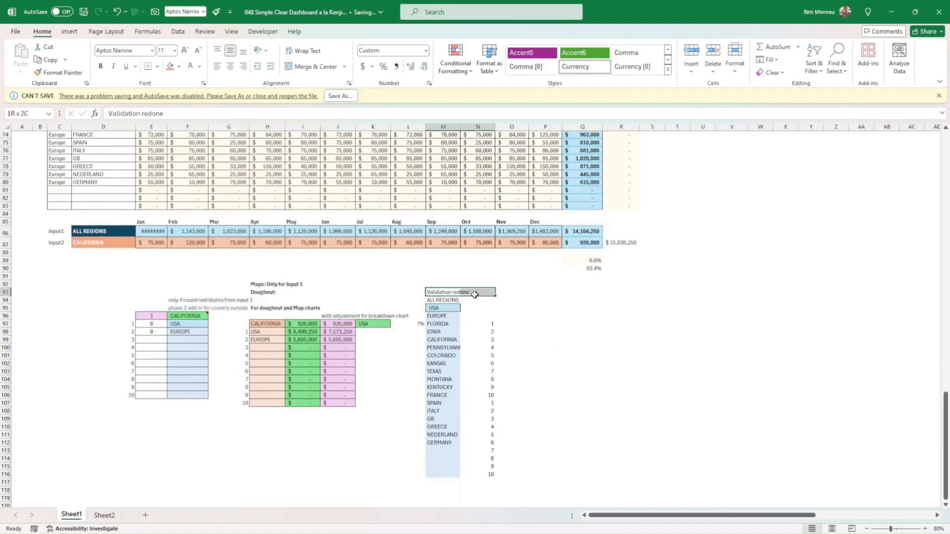
click(446, 301)
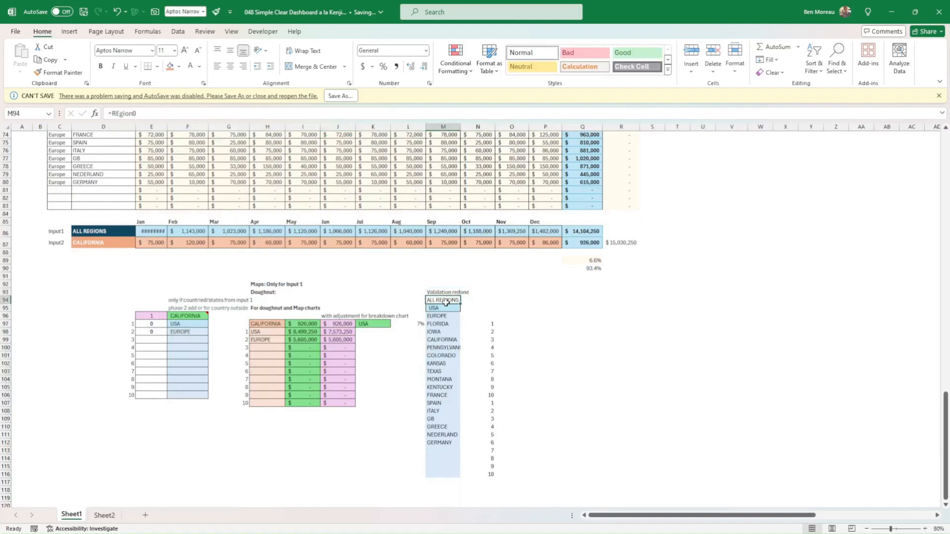
drag(446, 302, 445, 315)
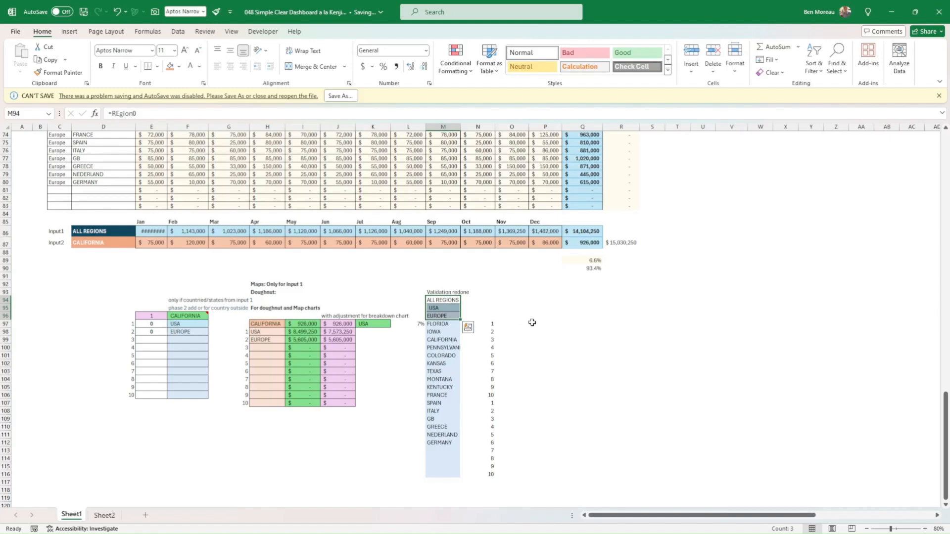
Review the main area selector's list validation, trace its source to M94:M96 in the helper tables, and keep the settings.
scroll(278, 241, up, 18)
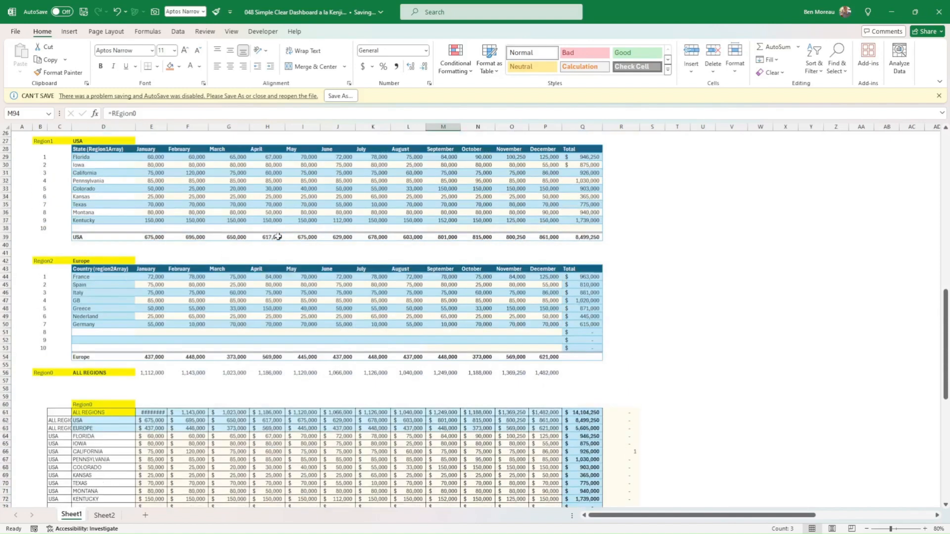
scroll(278, 241, up, 6)
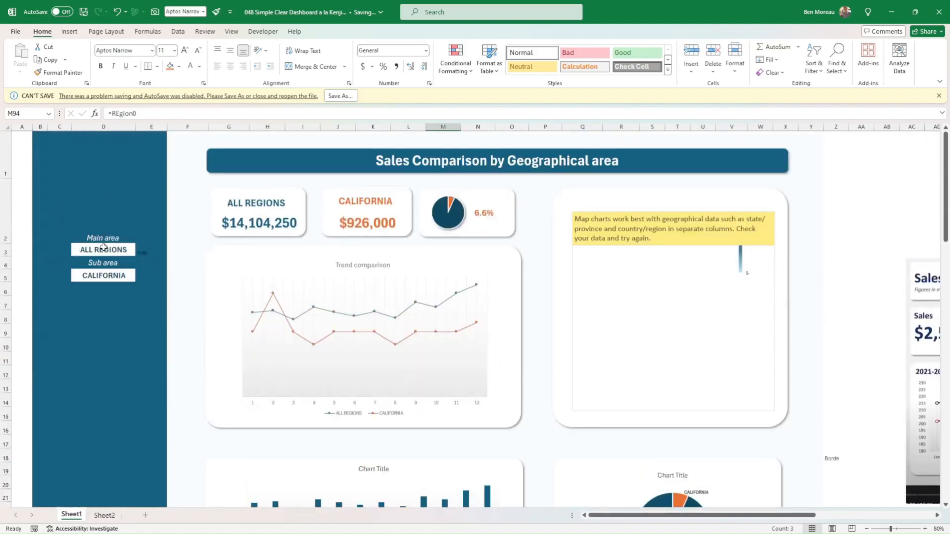
click(104, 249)
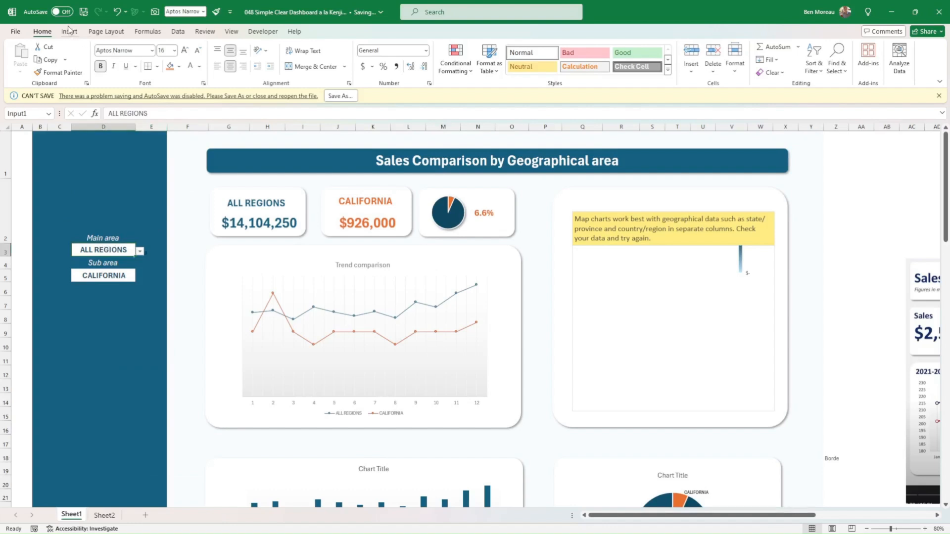
click(179, 33)
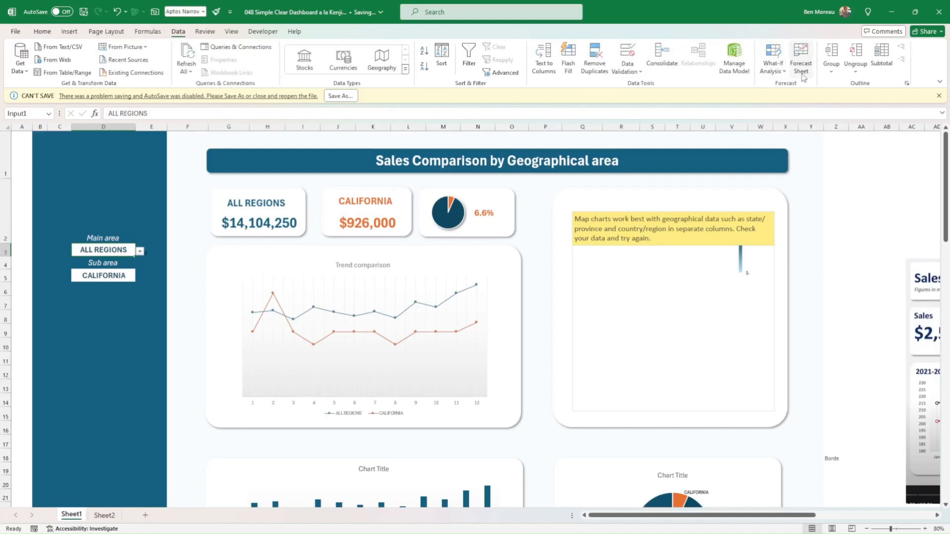
click(628, 68)
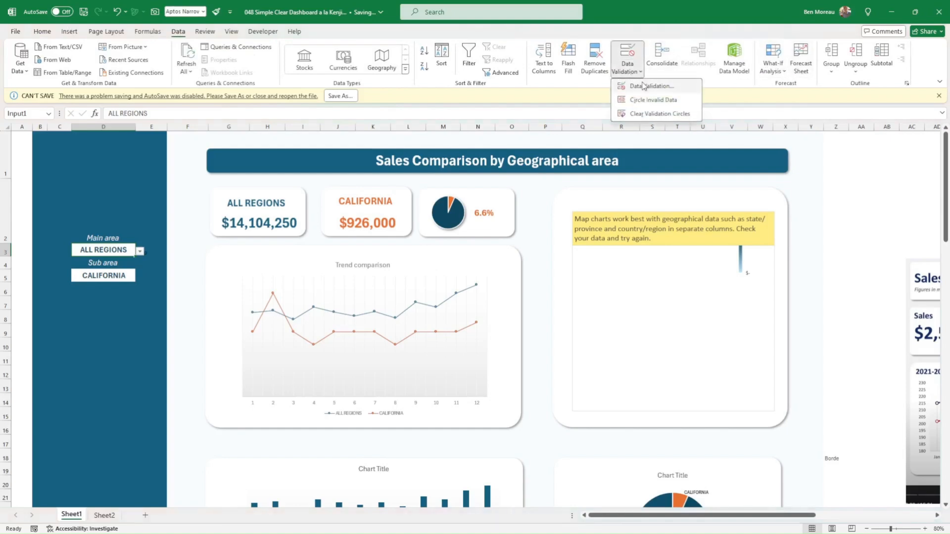
click(643, 86)
click(588, 358)
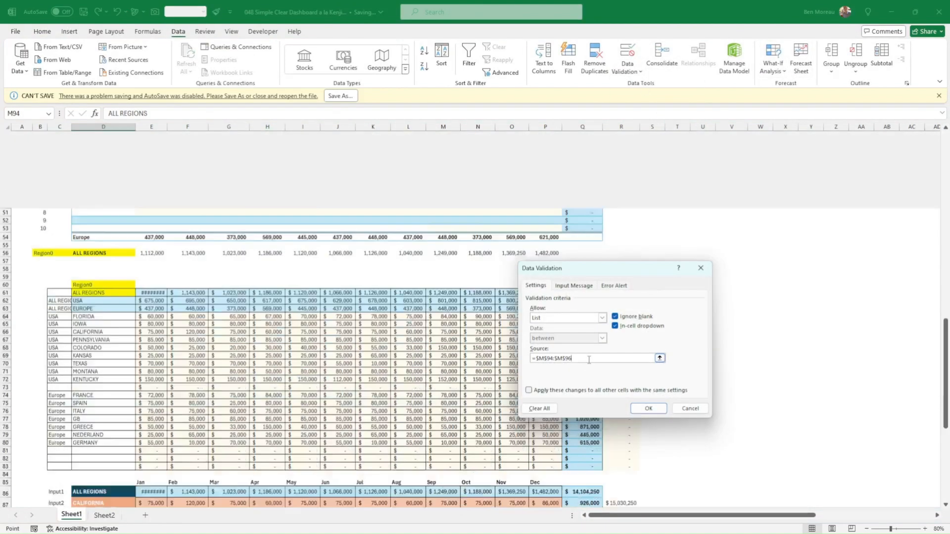
scroll(491, 377, down, 6)
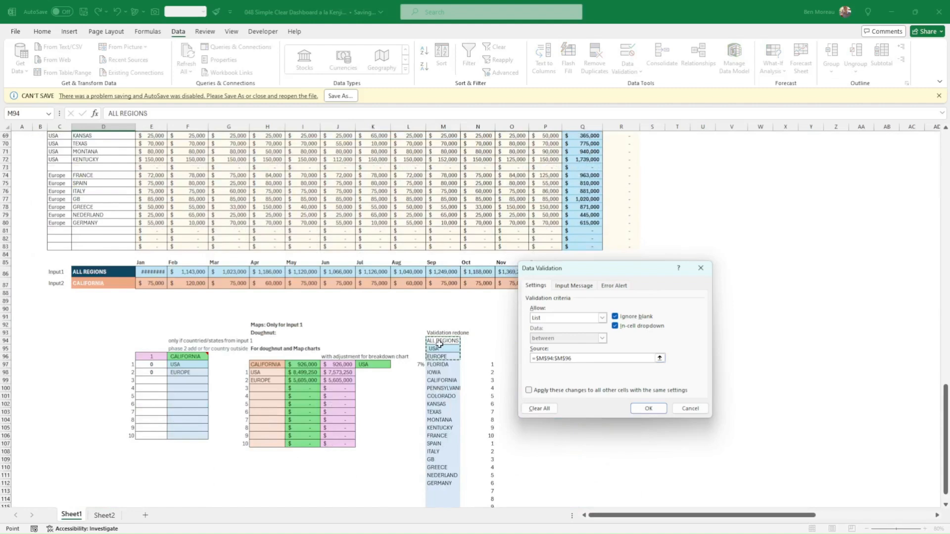
click(647, 409)
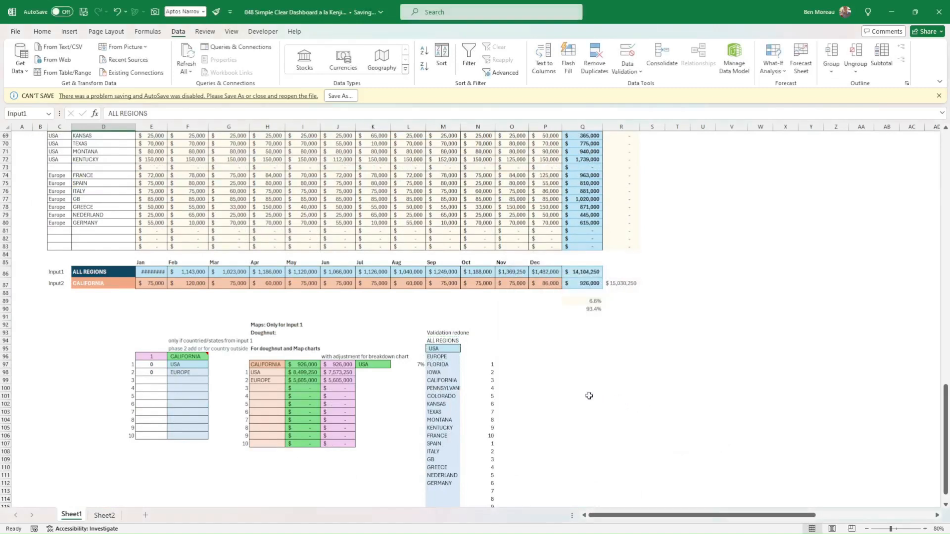
Examine the sub area entries of the validation list from USA in M95 to GERMANY in M112.
scroll(497, 355, down, 2)
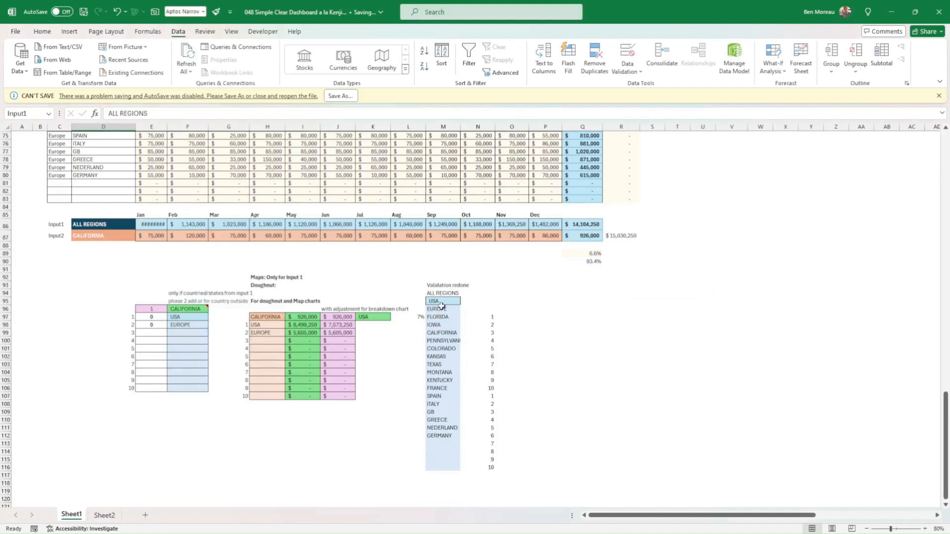
drag(437, 300, 444, 436)
click(582, 350)
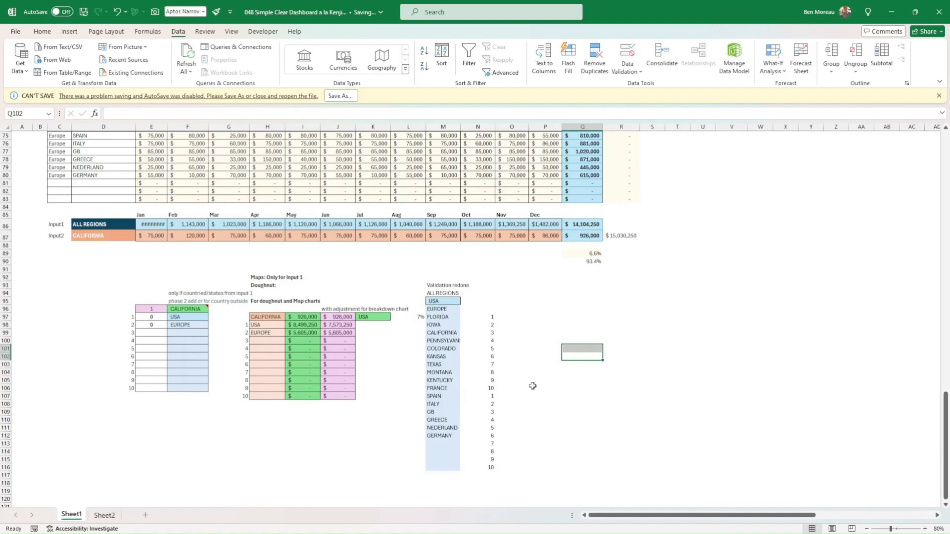
Browse the options offered by the dashboard's sub area selector and keep CALIFORNIA selected.
scroll(454, 323, up, 18)
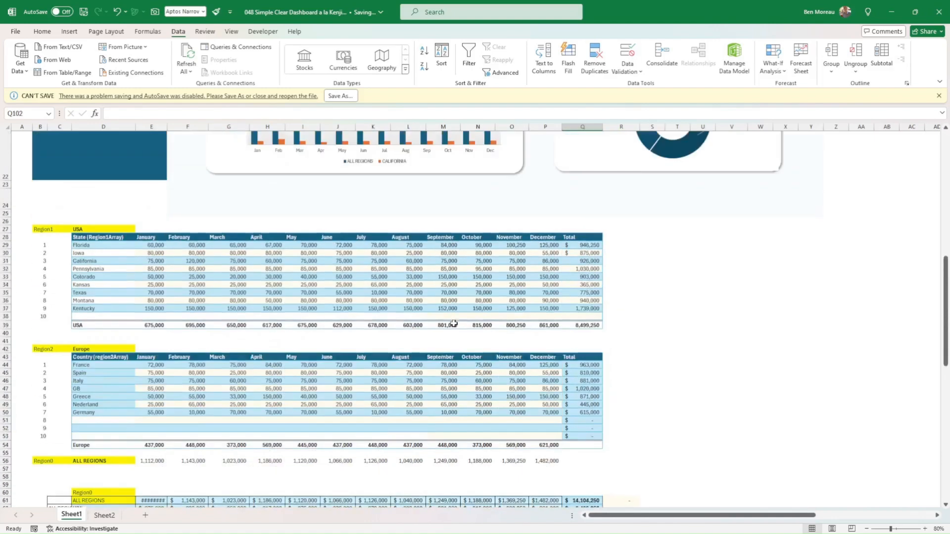
scroll(454, 324, up, 7)
click(103, 175)
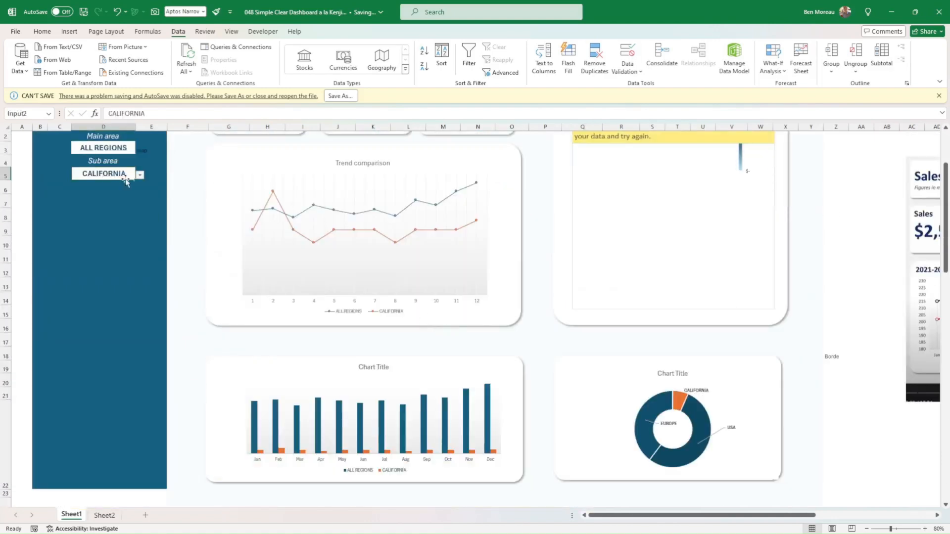
click(141, 176)
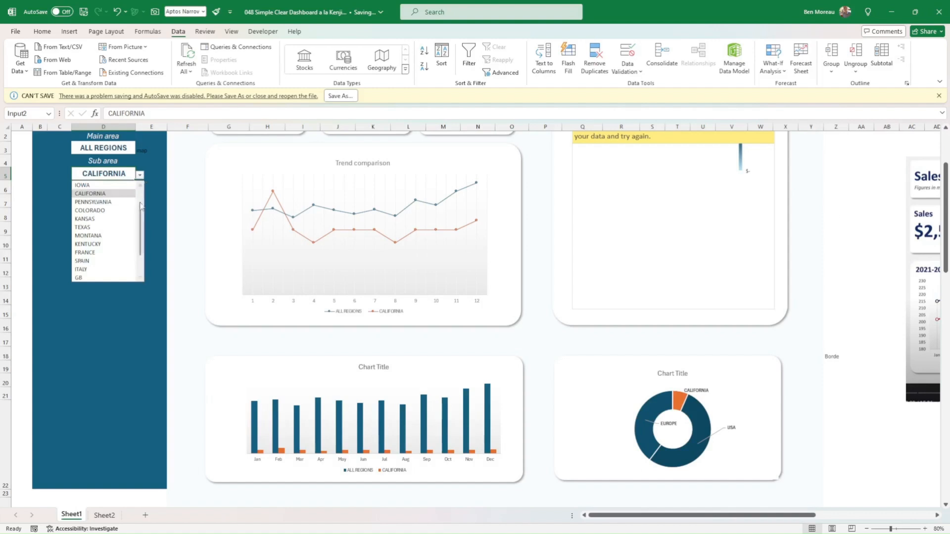
scroll(140, 242, down, 2)
scroll(140, 245, up, 3)
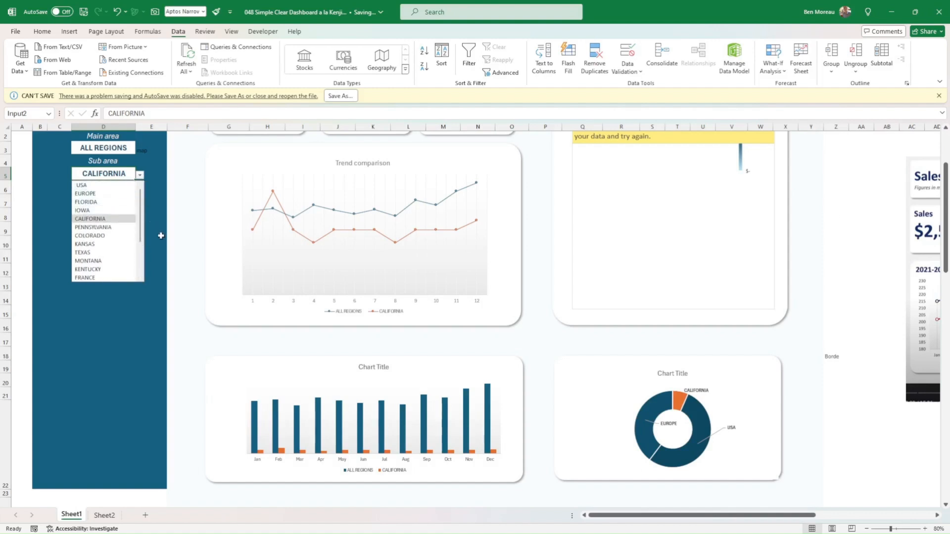
click(161, 252)
Compare the sub area options with the validation list beside the helper tables, and return to the dashboard selectors.
scroll(609, 277, down, 12)
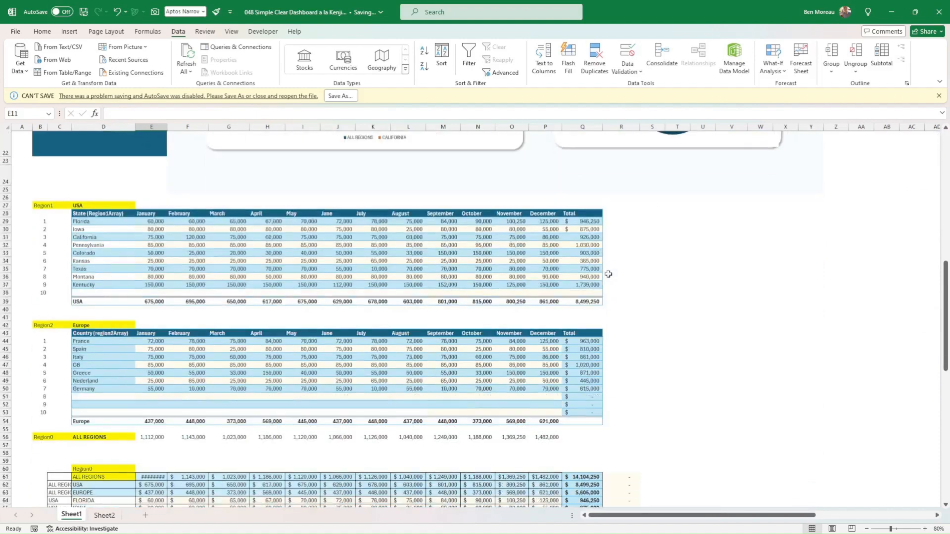
scroll(609, 276, down, 13)
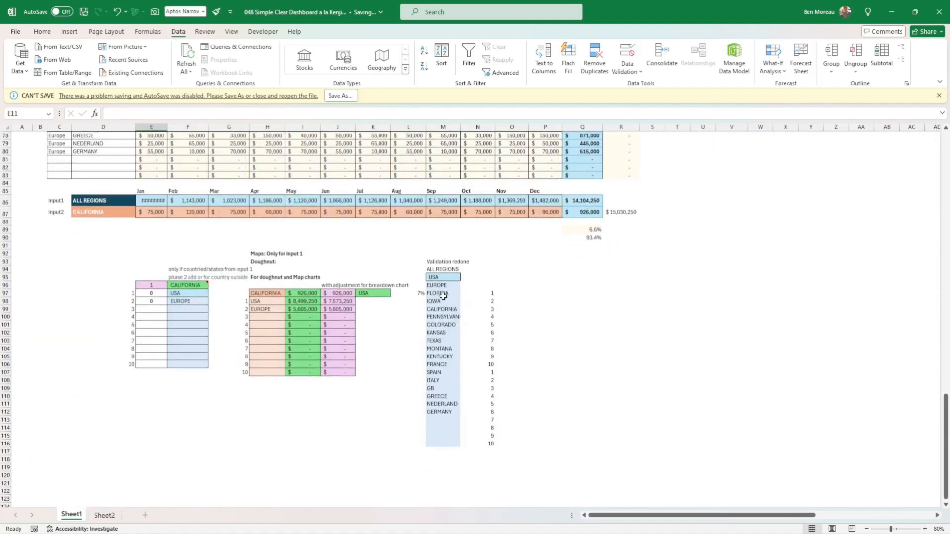
scroll(220, 264, up, 18)
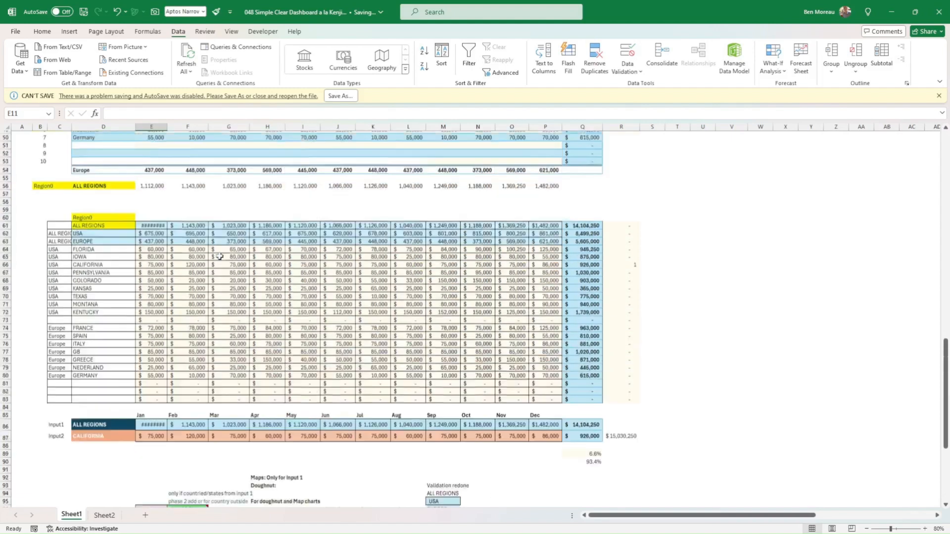
scroll(171, 213, up, 2)
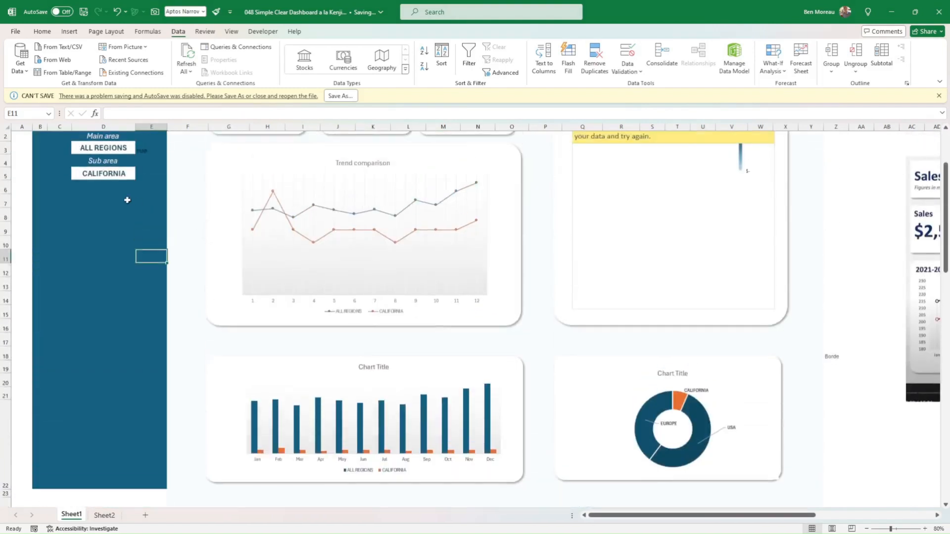
Review the sub area selector's list validation, trace its source to M95:M113, and keep the settings.
click(112, 172)
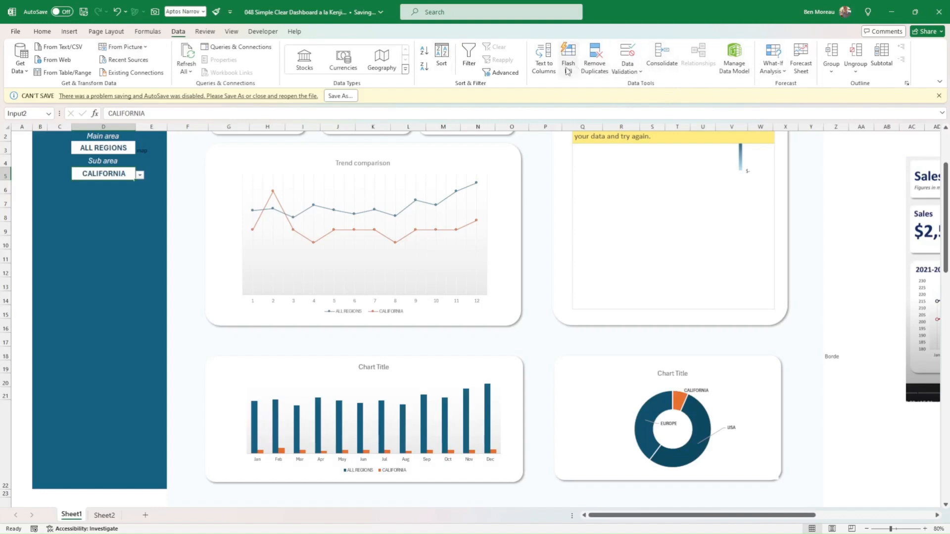
click(634, 71)
click(643, 87)
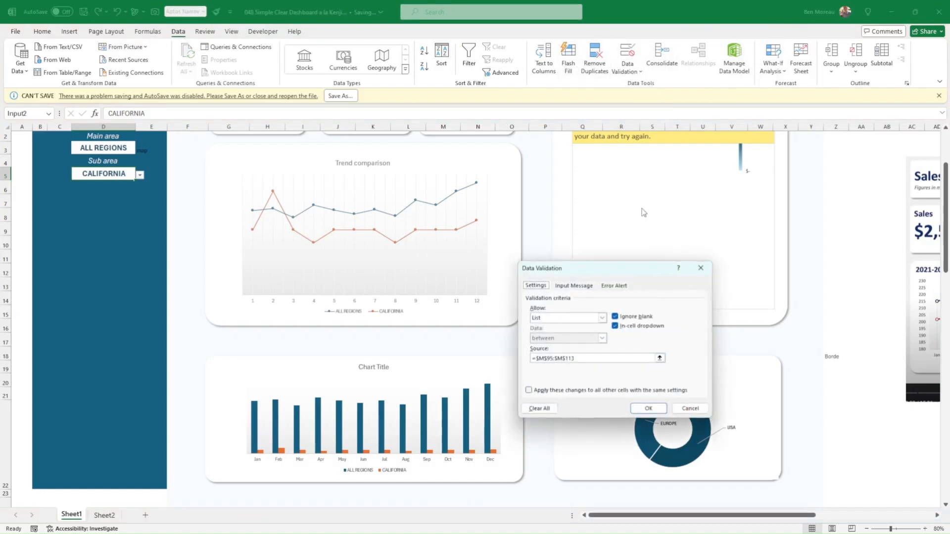
click(593, 358)
scroll(451, 276, down, 20)
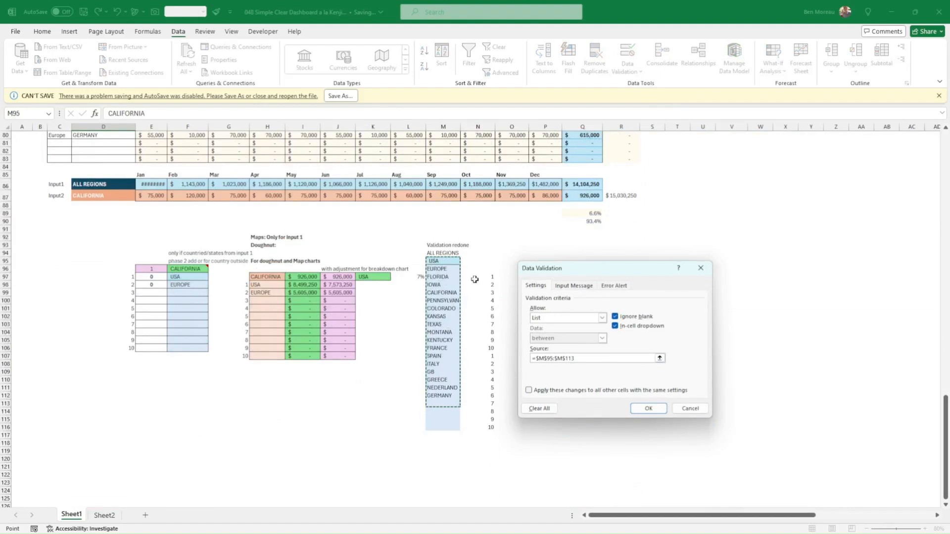
click(648, 409)
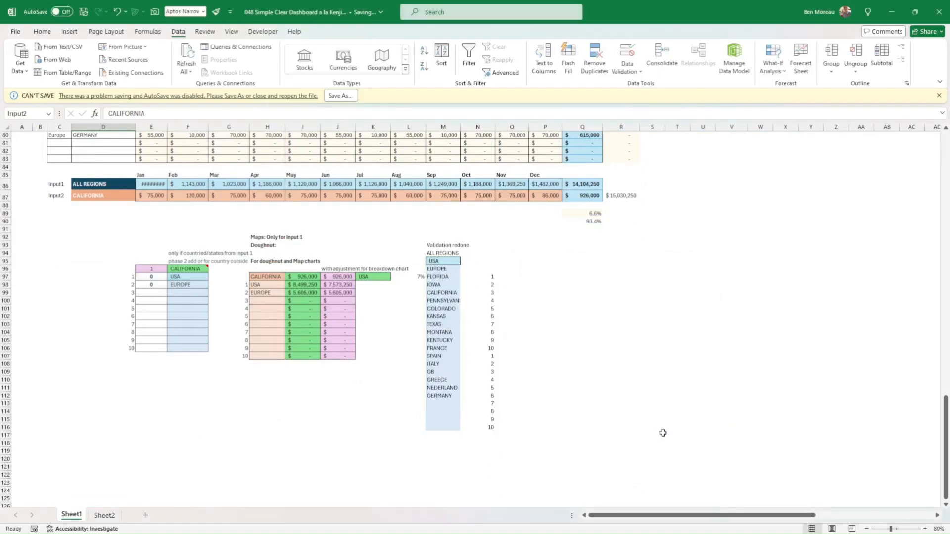
click(674, 434)
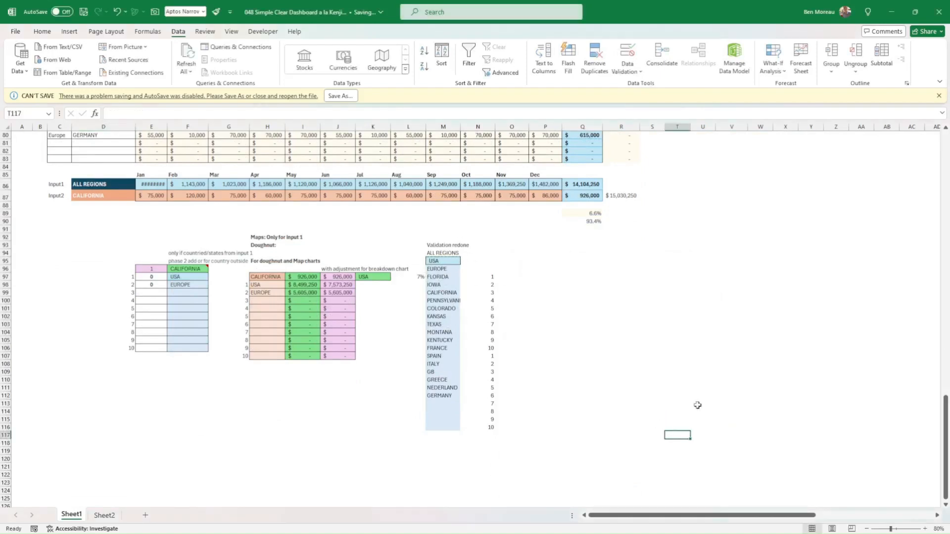
Review the FILTER formula in M95 and the region label formulas in the blank rows at C73 and C83.
click(435, 258)
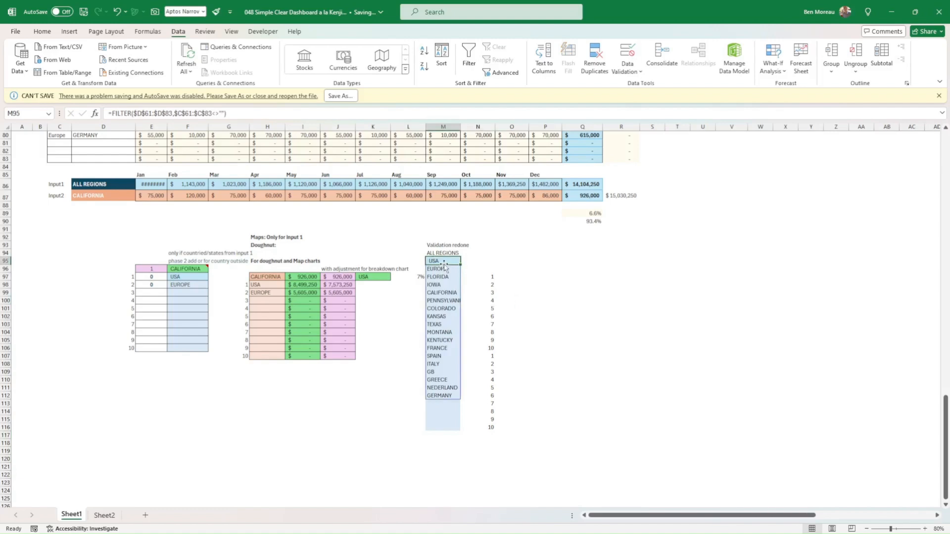
scroll(333, 230, up, 12)
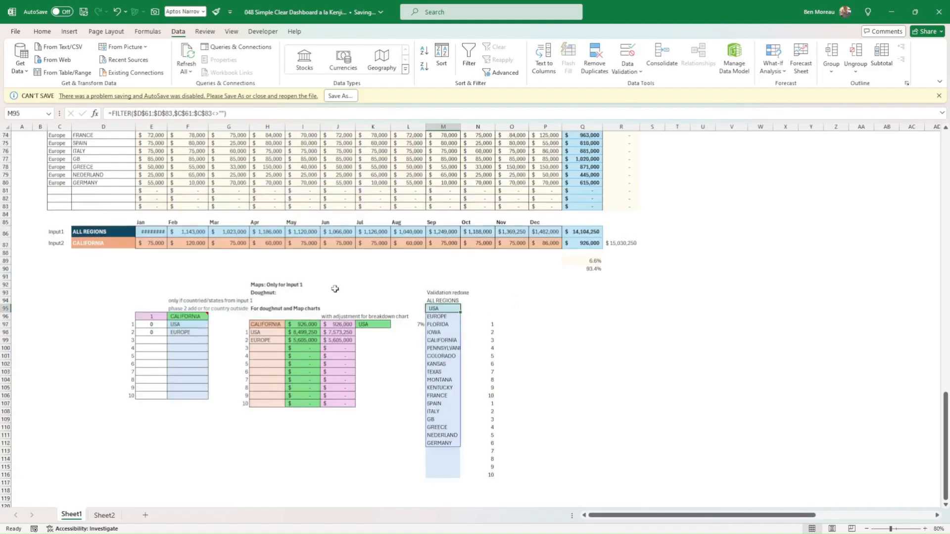
scroll(338, 294, down, 2)
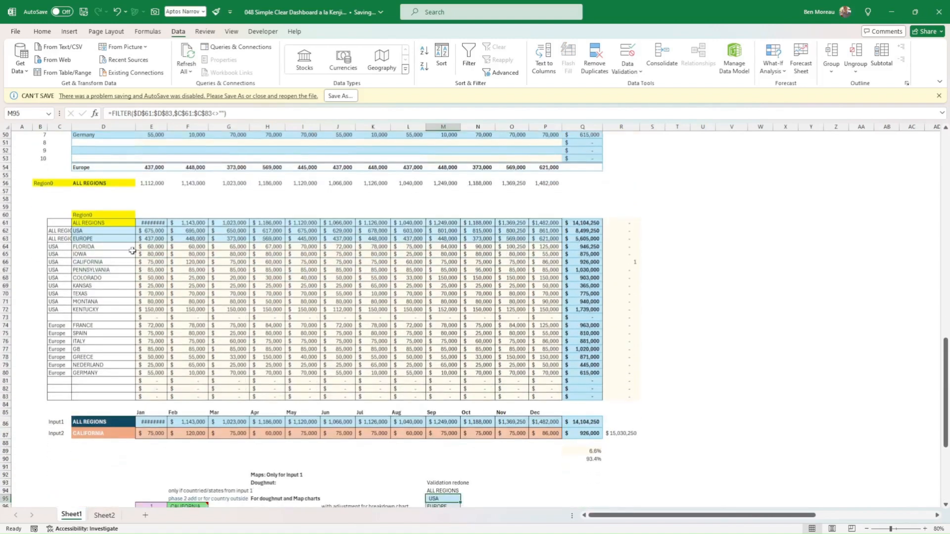
click(57, 316)
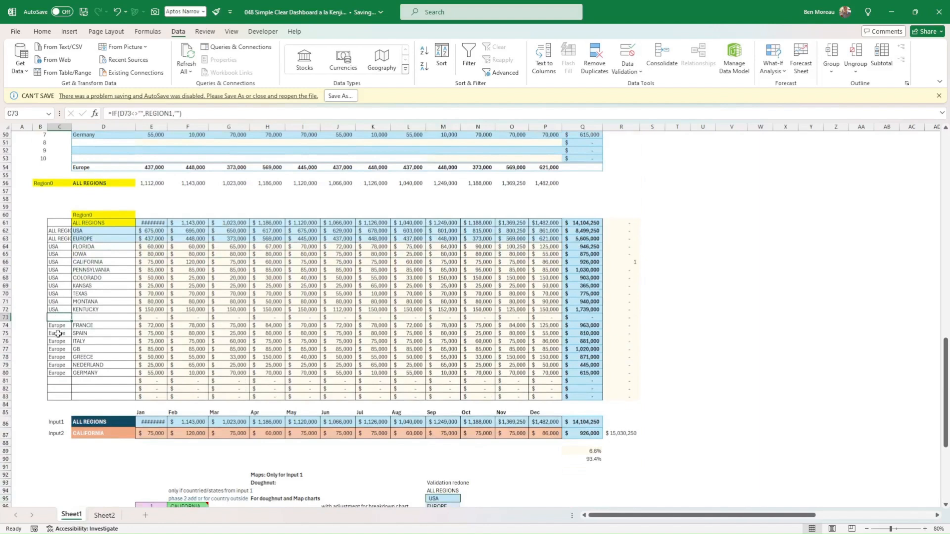
click(59, 396)
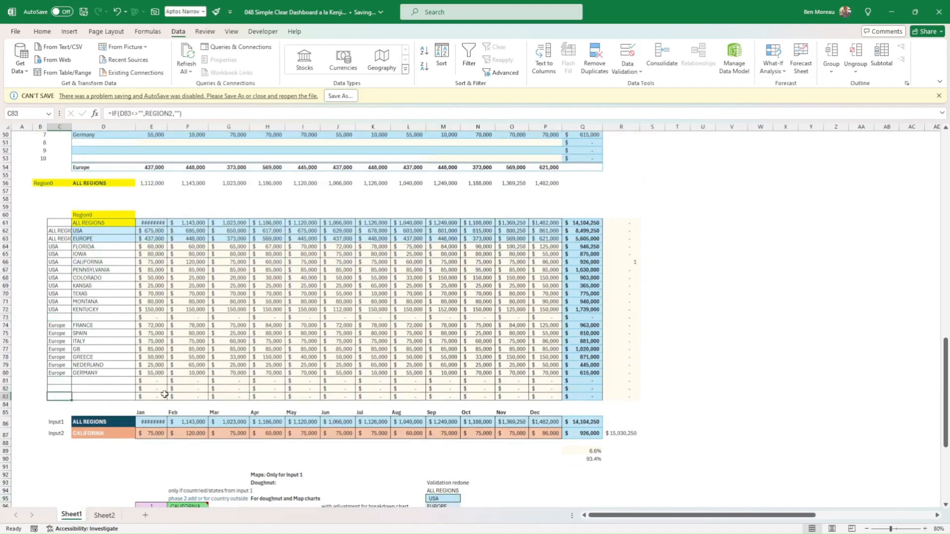
scroll(618, 390, down, 6)
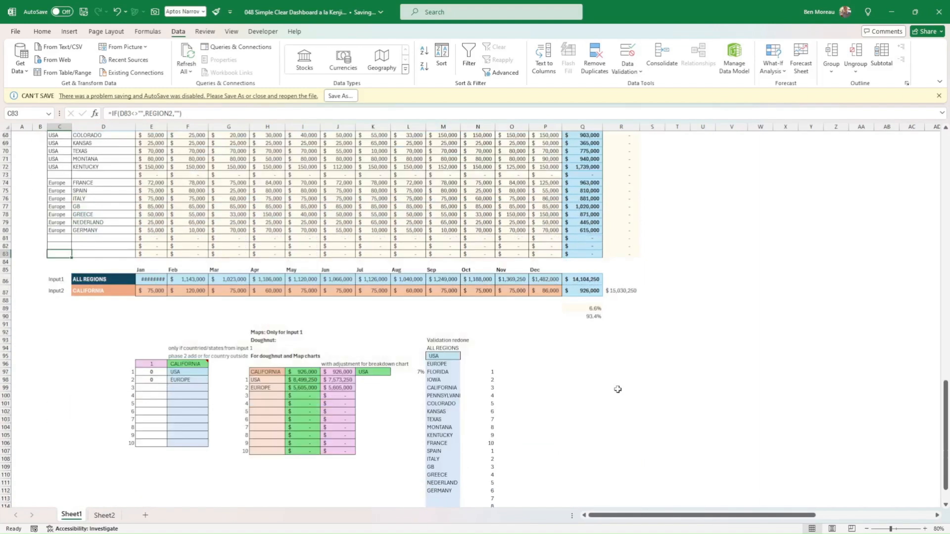
Inspect the validation list formulas in M94 to M96 and trace the M95 FILTER ranges in D61:D83 and C61:C83.
click(441, 365)
click(441, 349)
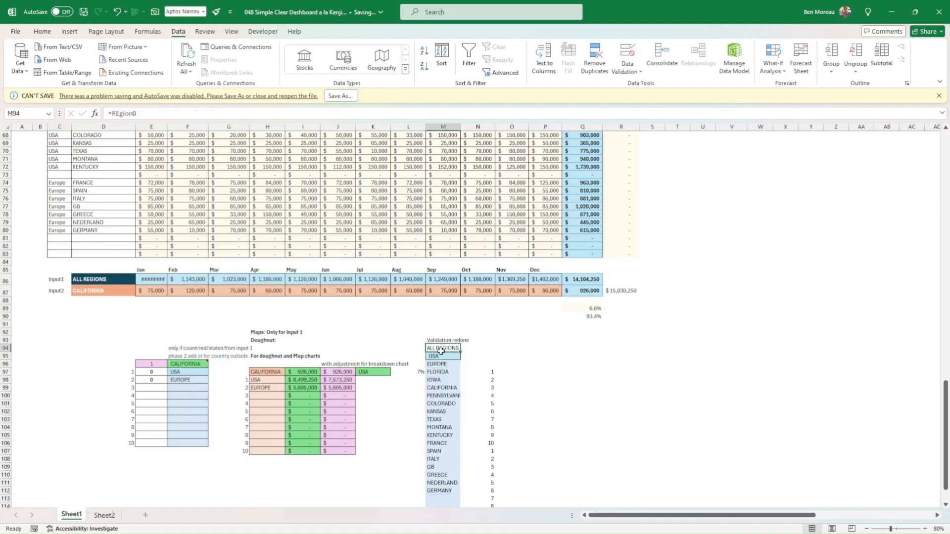
click(432, 366)
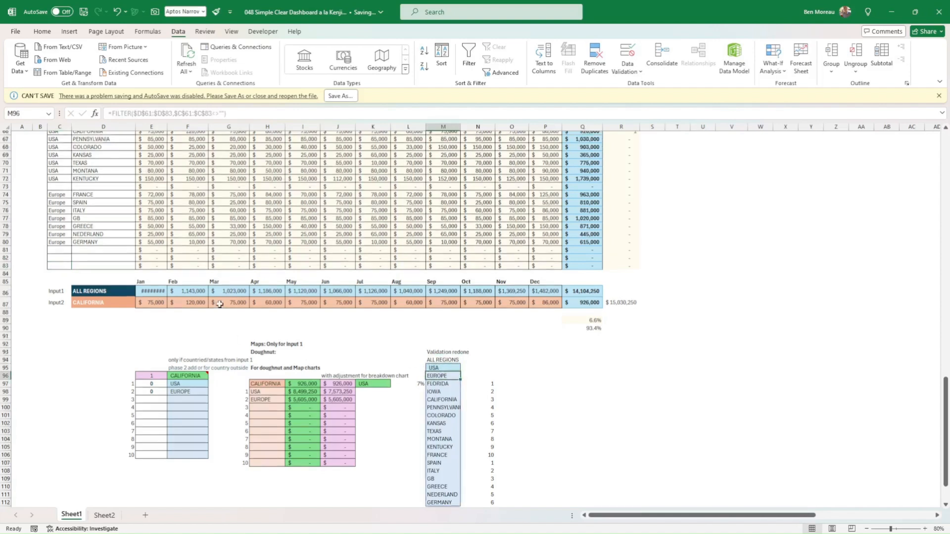
scroll(230, 309, up, 1)
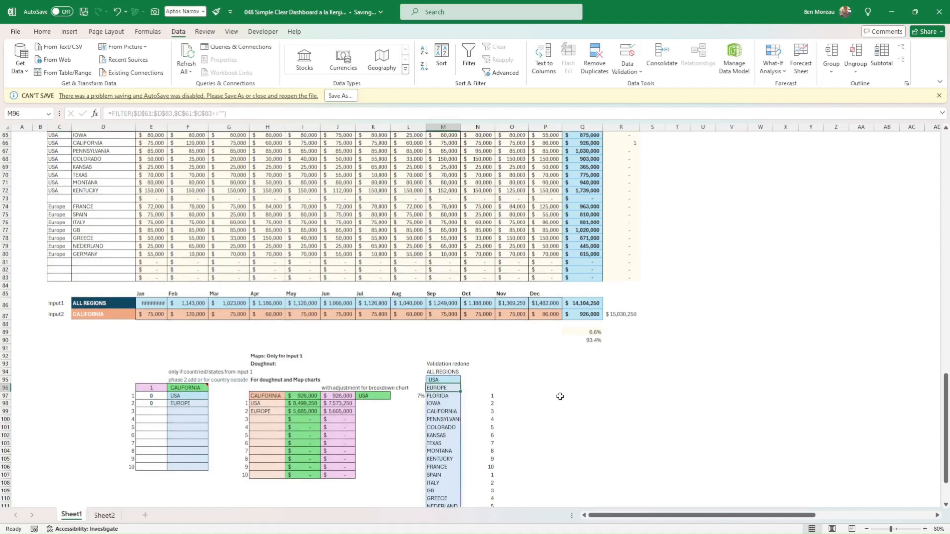
double_click(456, 386)
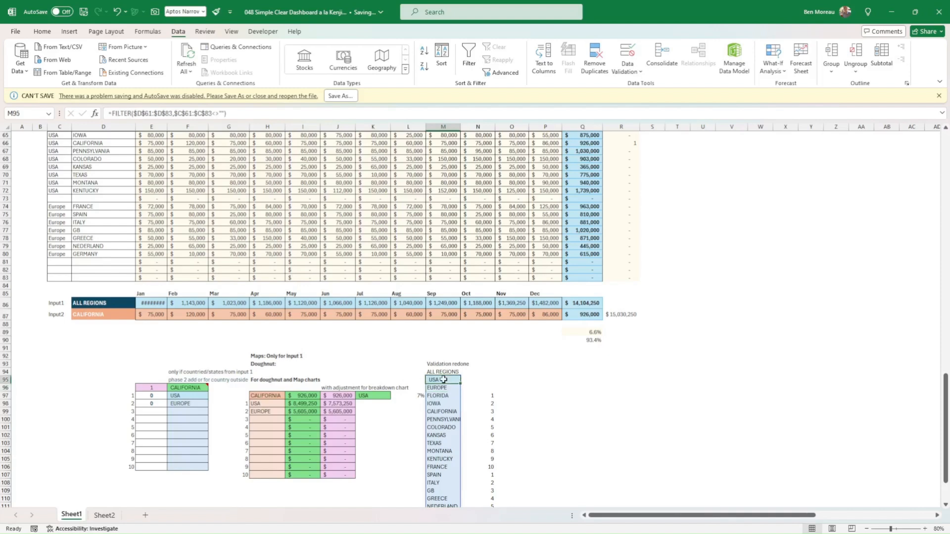
scroll(156, 251, up, 4)
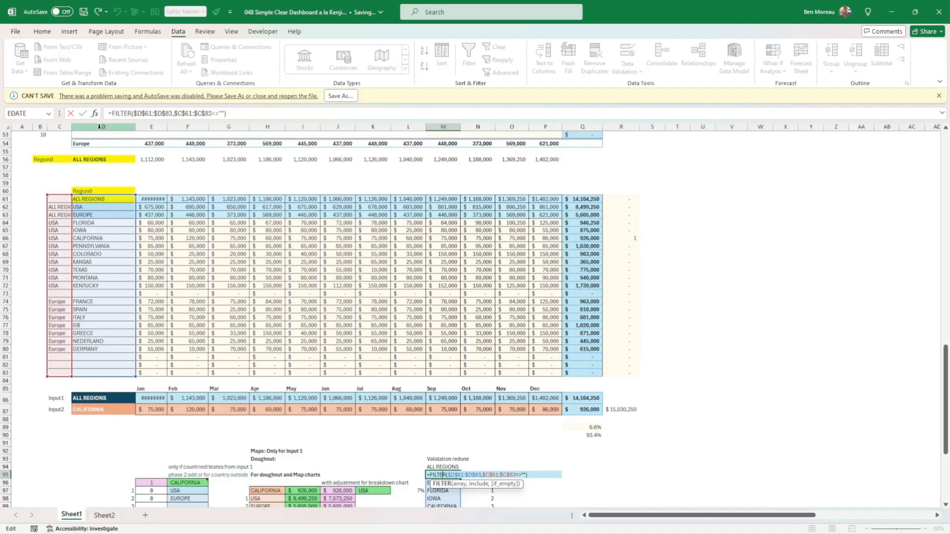
click(82, 113)
click(536, 482)
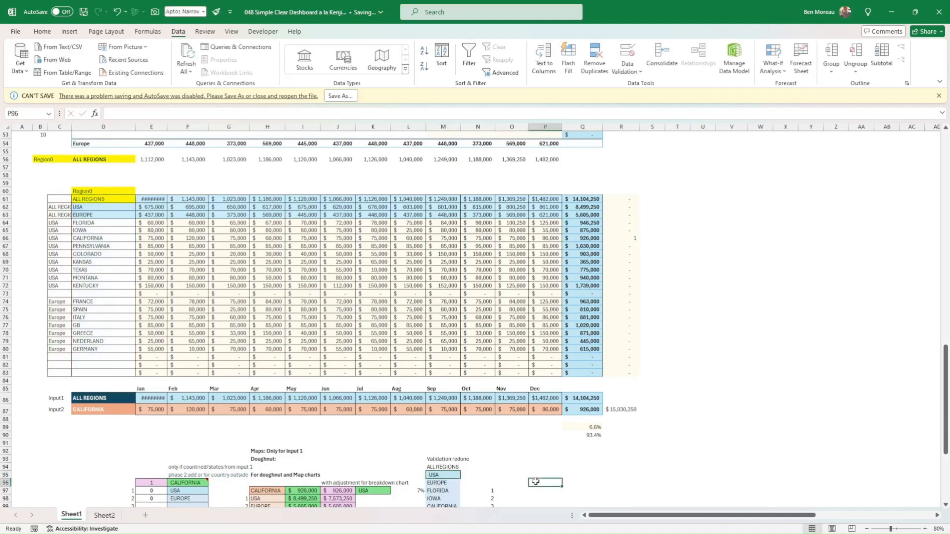
Examine the validation list, regional sales tables and dashboard charts, and return to the Input1 and Input2 rows.
scroll(535, 480, down, 5)
scroll(523, 460, up, 6)
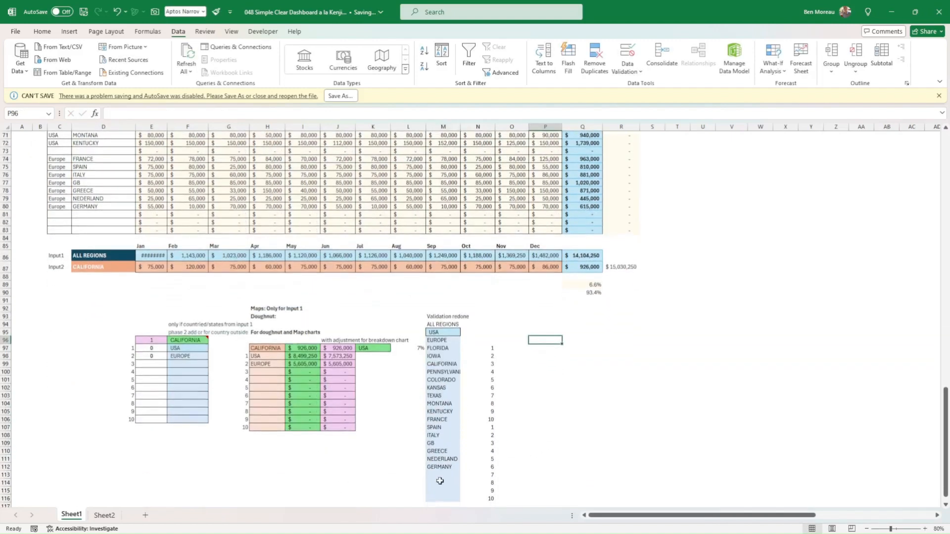
scroll(668, 491, up, 13)
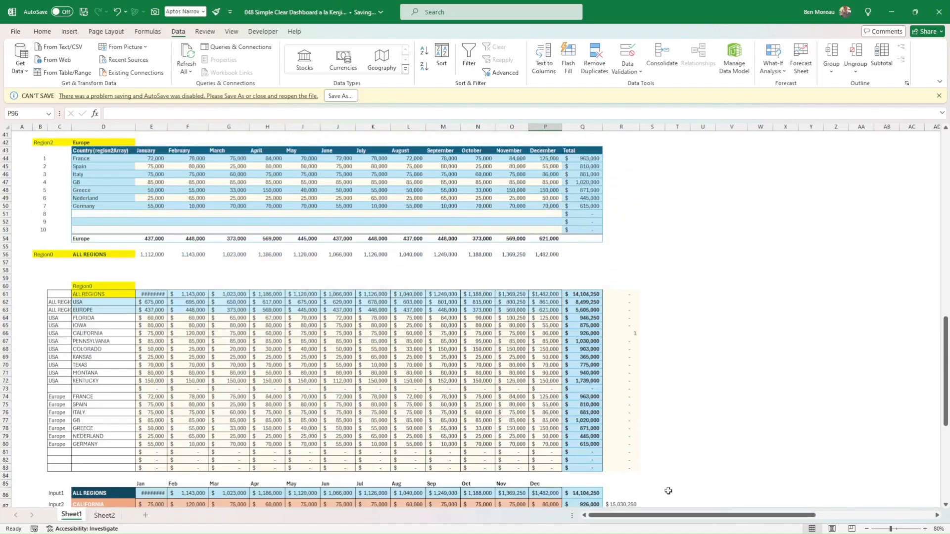
scroll(669, 490, up, 1)
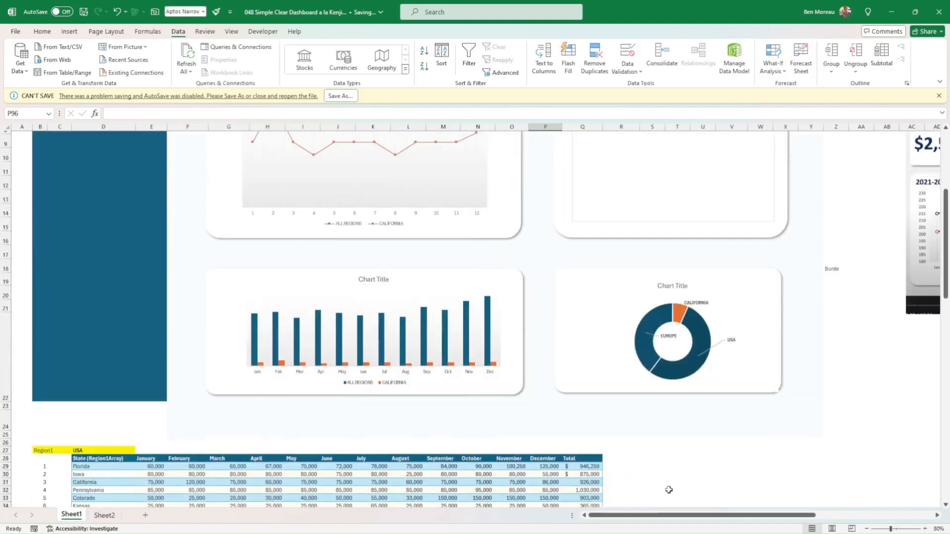
scroll(669, 492, down, 4)
scroll(668, 497, down, 3)
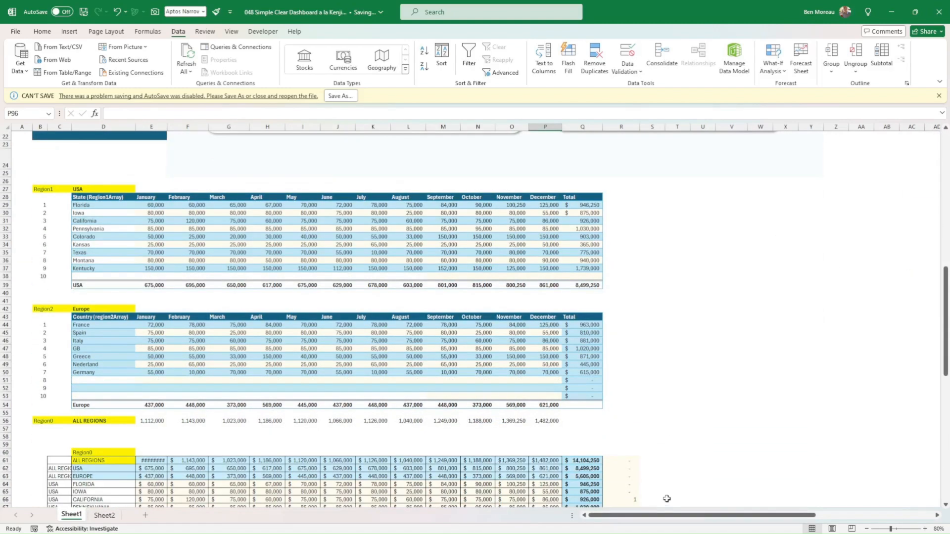
scroll(668, 494, up, 6)
scroll(430, 267, down, 14)
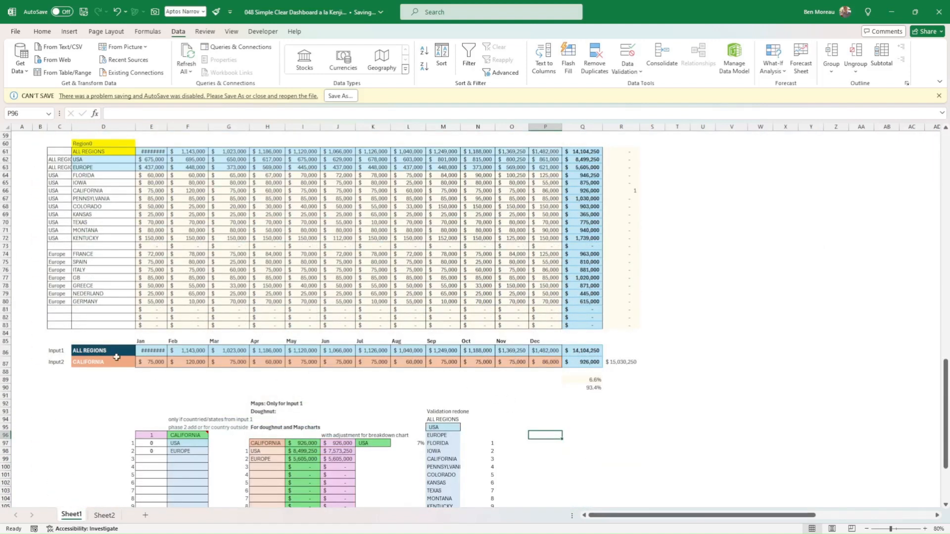
Insert the recommended Clustered Column chart from D86:P87 and compare it with the dashboard charts.
drag(105, 353, 558, 363)
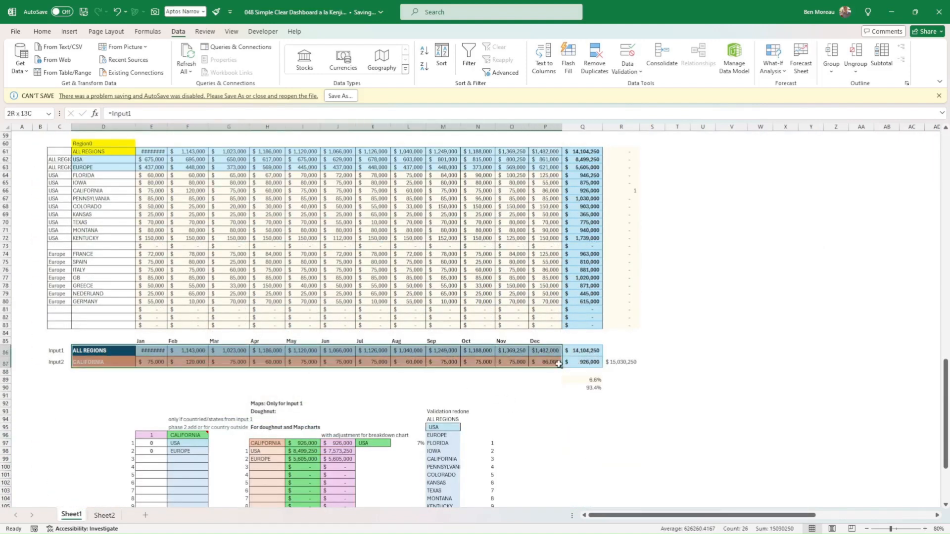
click(69, 32)
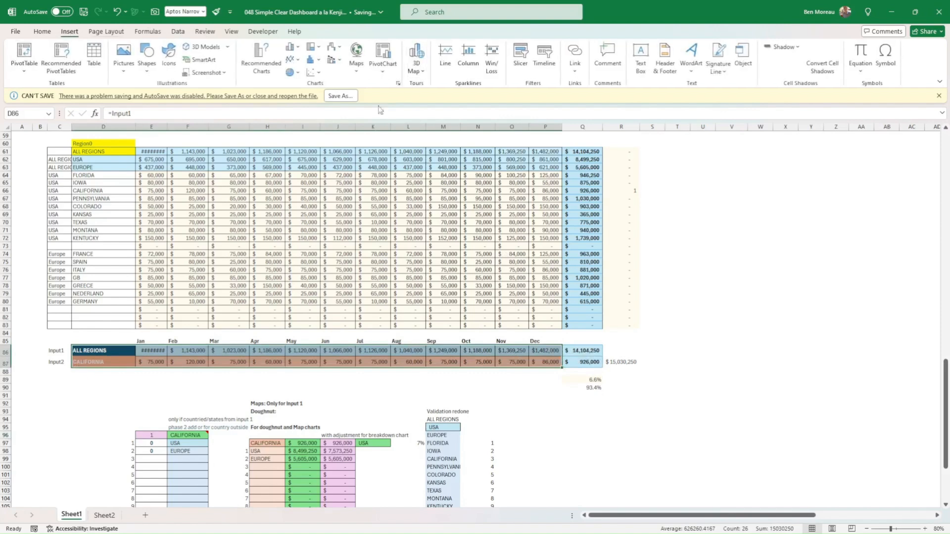
click(261, 59)
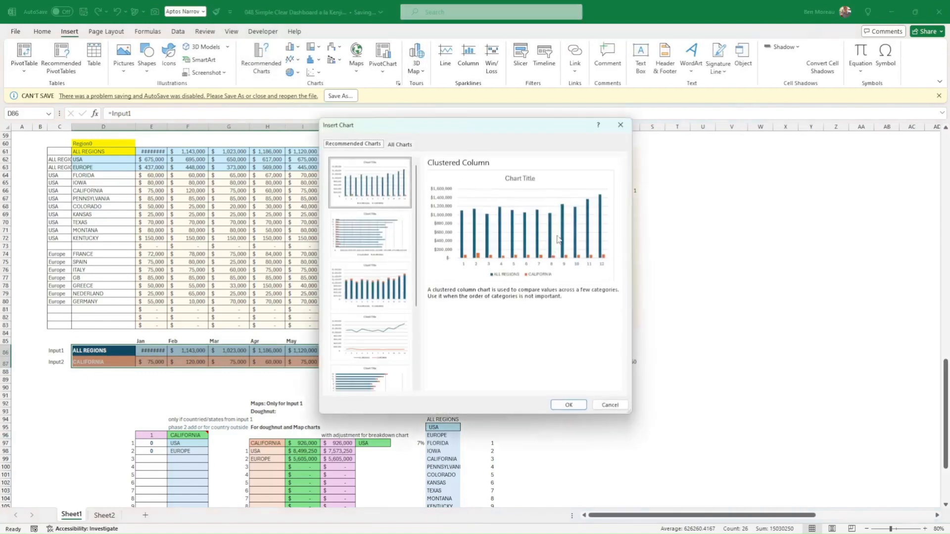
click(566, 404)
scroll(648, 376, up, 10)
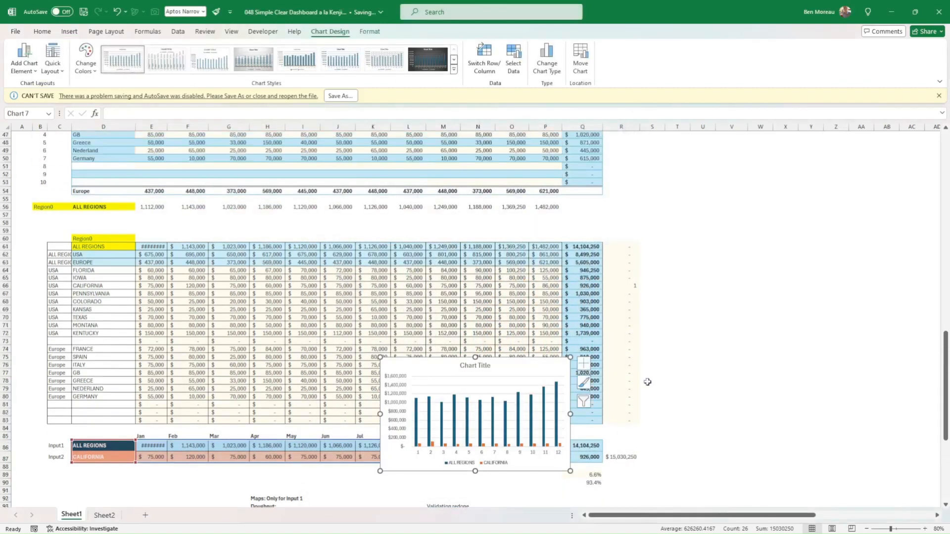
scroll(654, 357, up, 9)
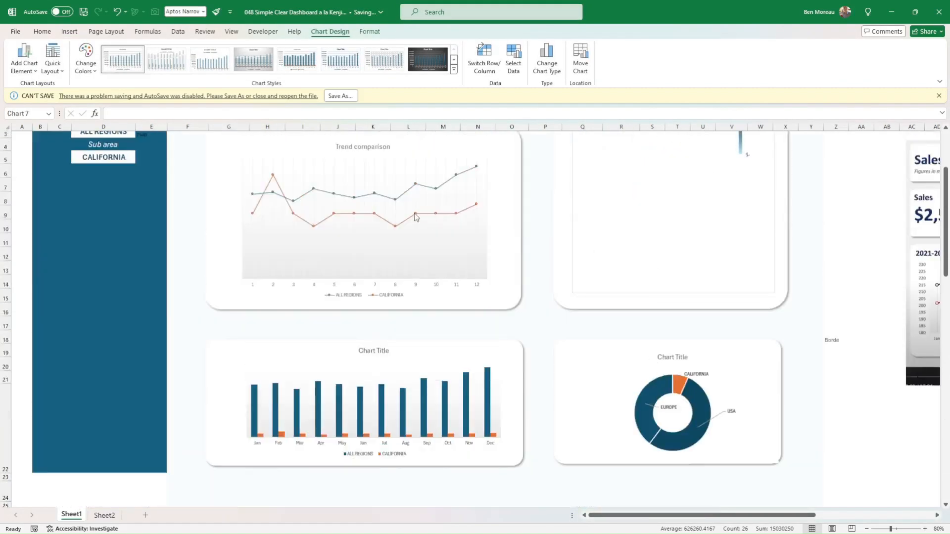
scroll(527, 379, down, 13)
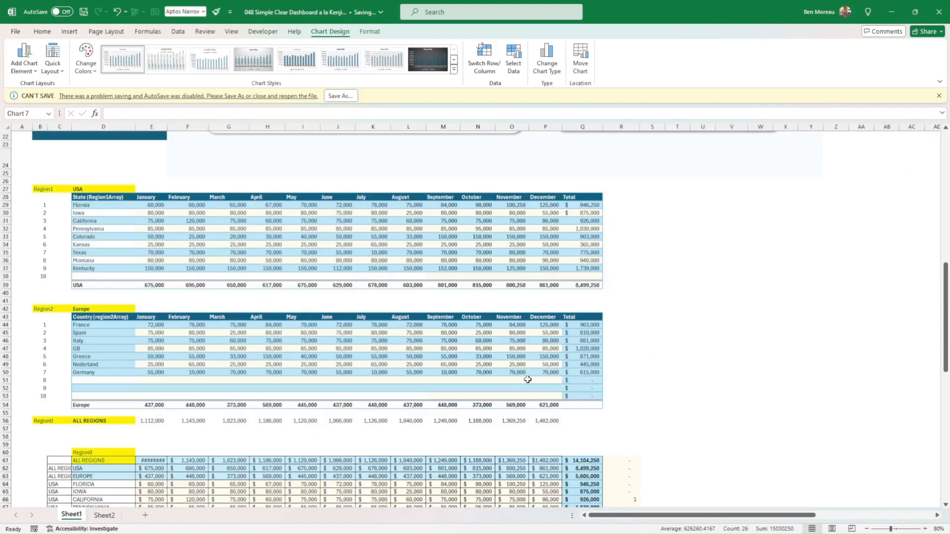
scroll(530, 378, down, 6)
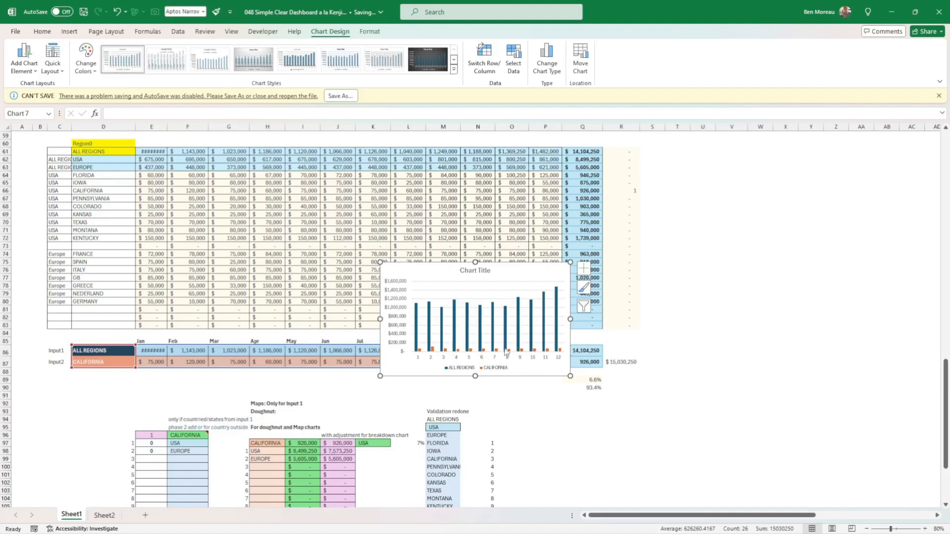
Move the new column chart upward so it clears the Input1 and Input2 rows.
right_click(467, 344)
key(Escape)
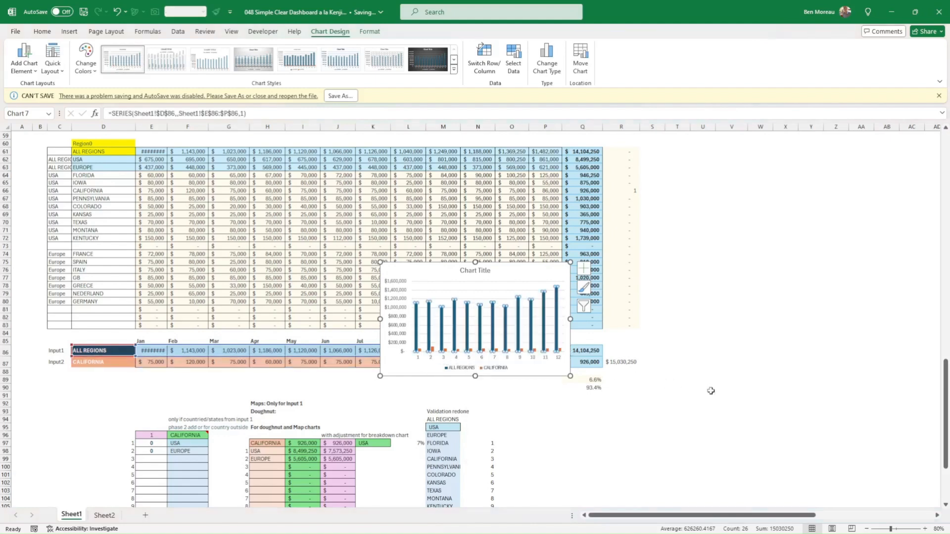
click(752, 388)
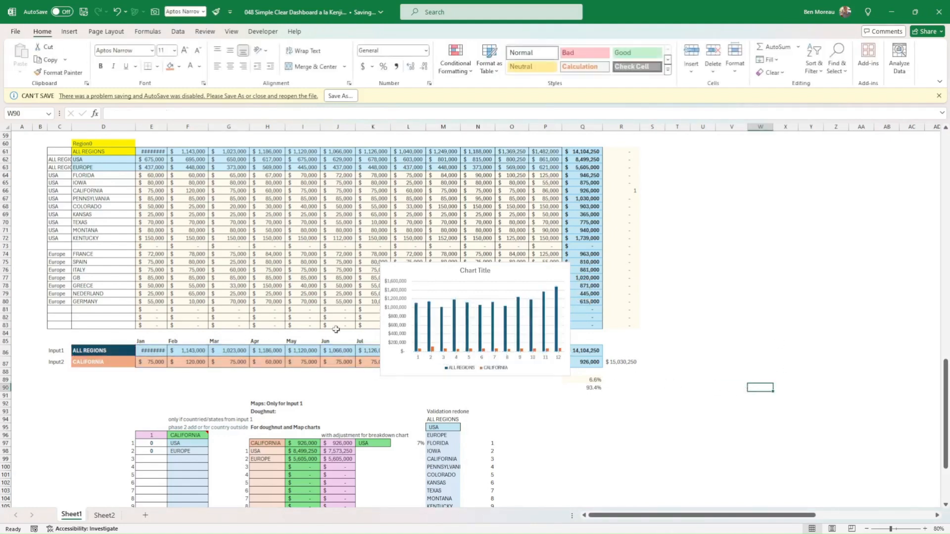
drag(425, 367, 429, 304)
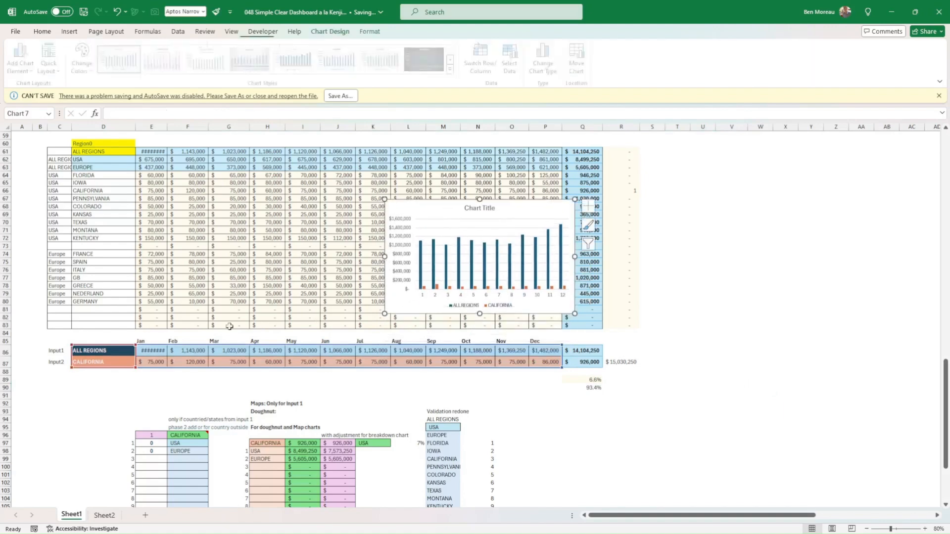
Insert the recommended line chart from the Input1 and Input2 data in D86:P87.
drag(132, 350, 556, 359)
click(69, 32)
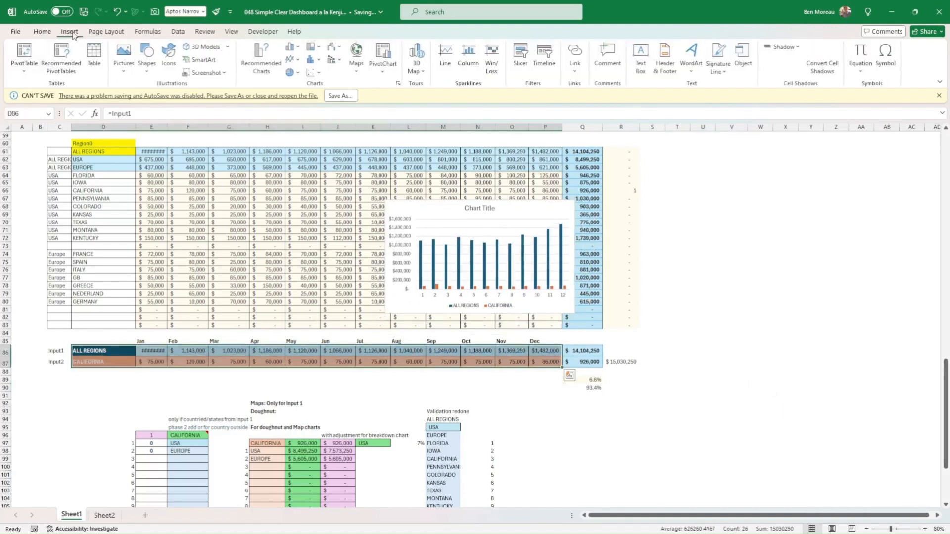
click(261, 62)
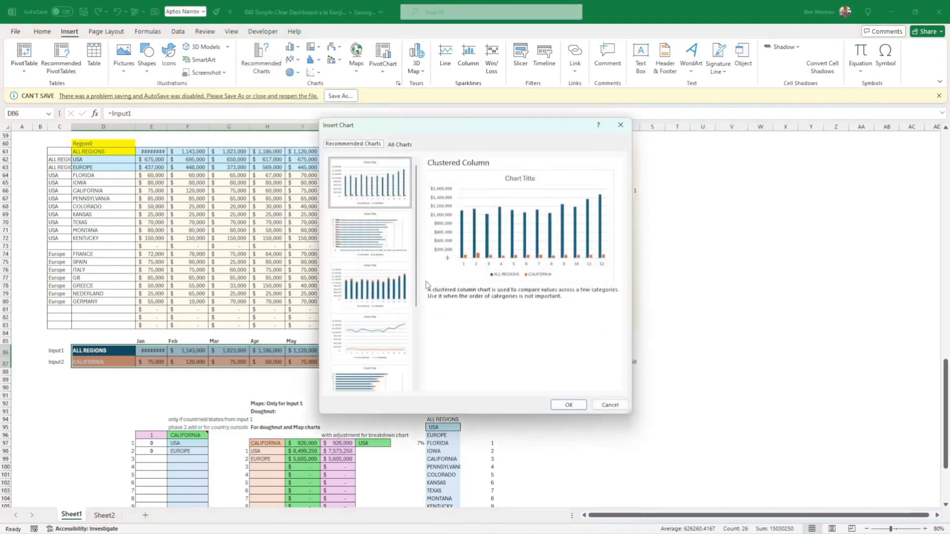
click(385, 331)
click(565, 405)
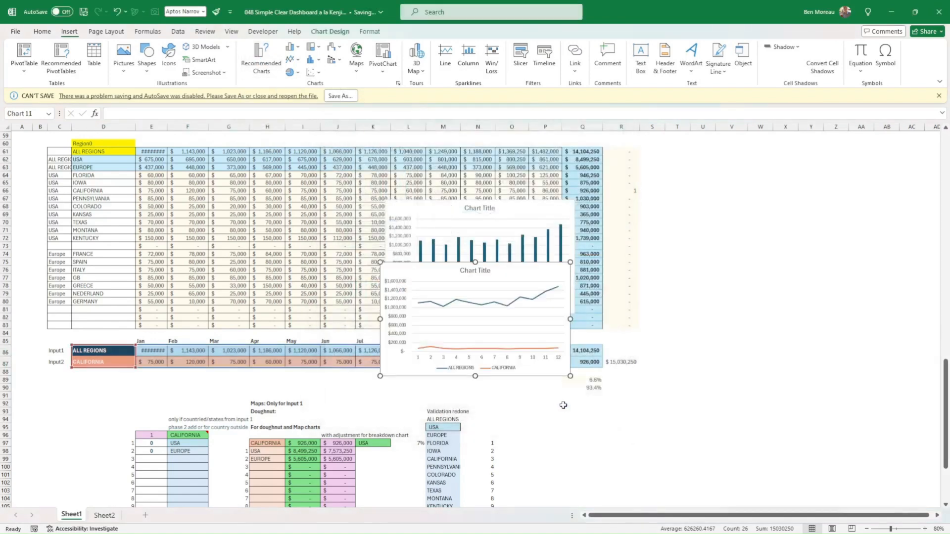
Plot CALIFORNIA on the secondary axis of the new line chart and set both series to Line with Markers.
right_click(535, 350)
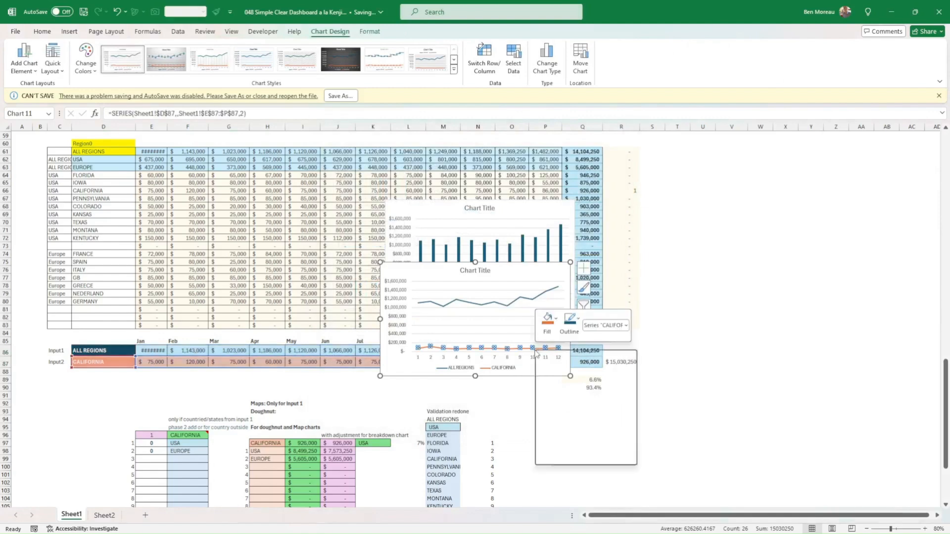
click(574, 388)
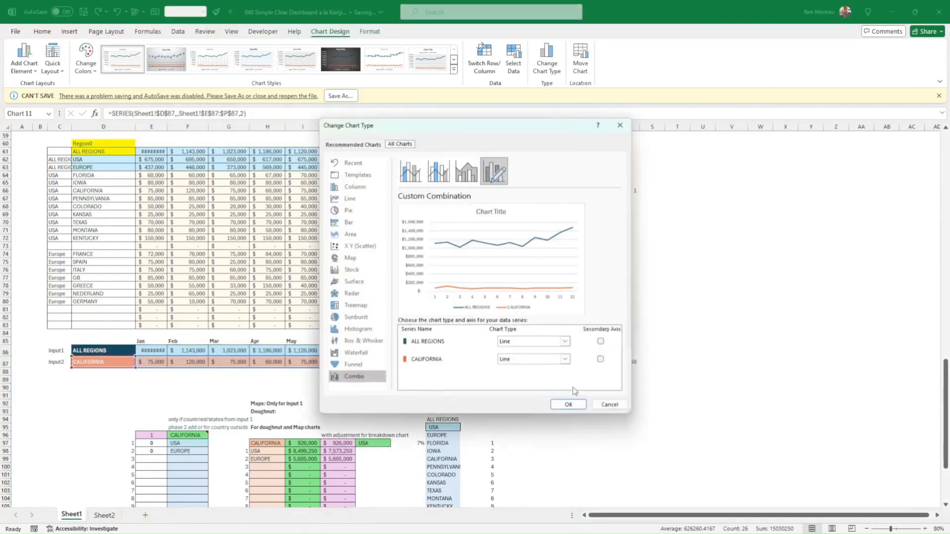
click(601, 359)
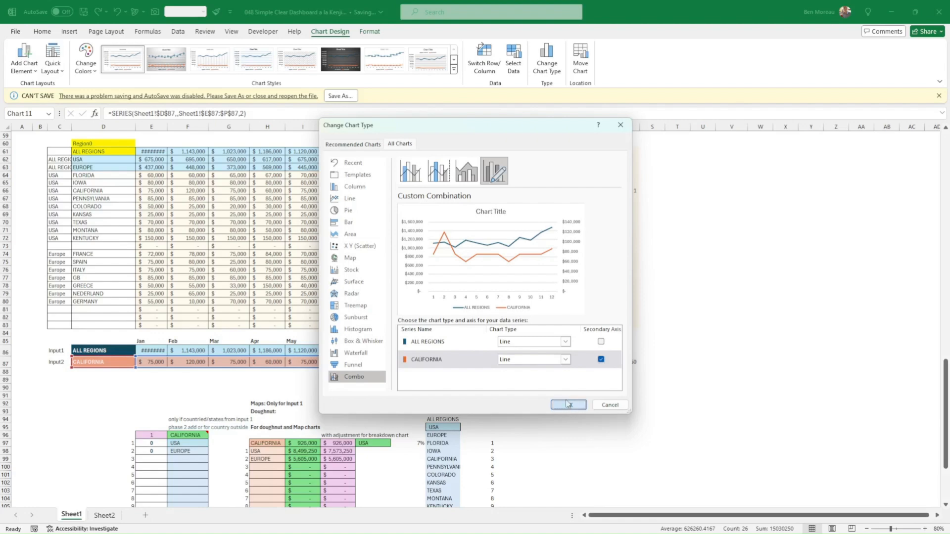
click(565, 360)
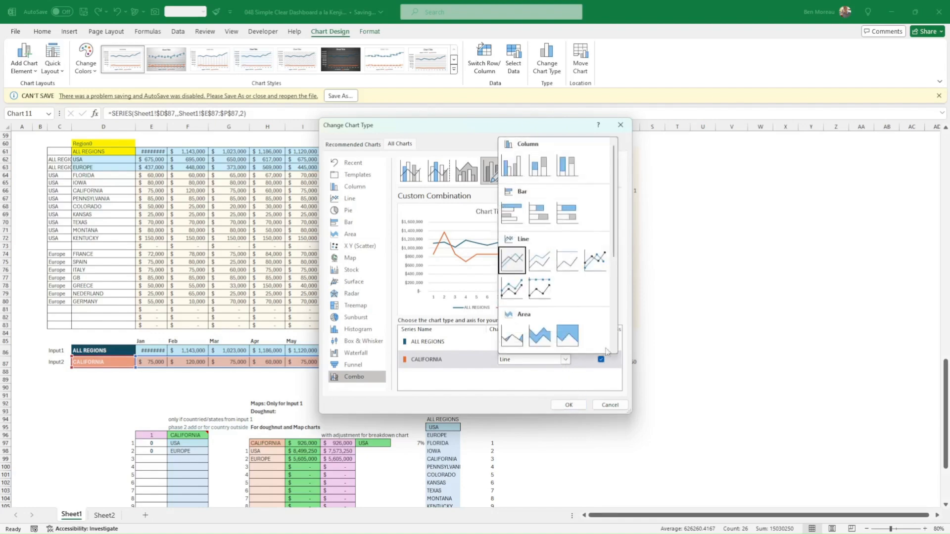
click(596, 260)
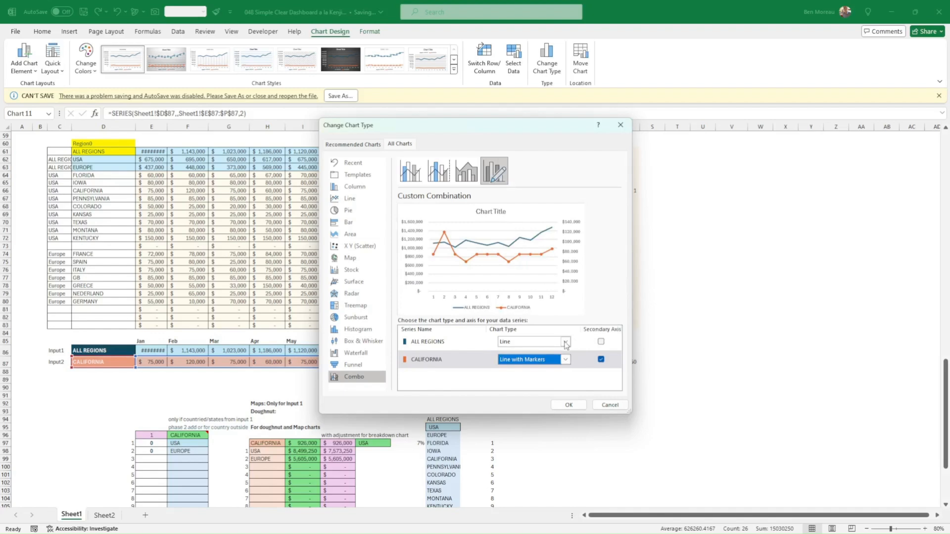
click(565, 341)
click(596, 250)
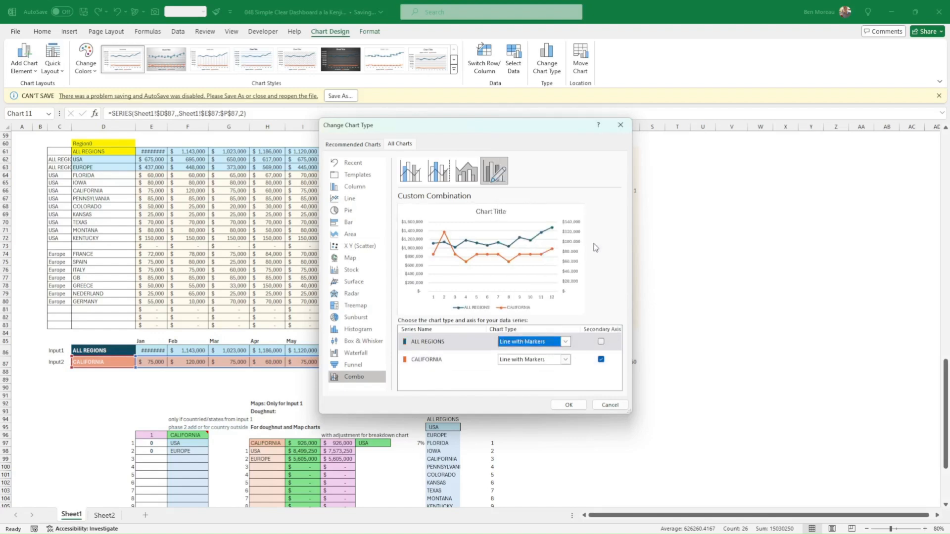
click(568, 404)
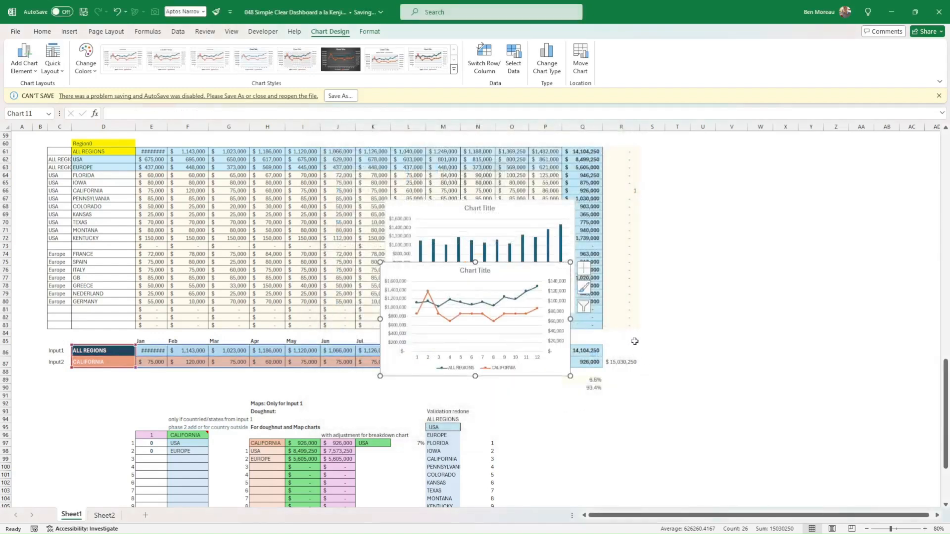
Set the dashboard's Main area to USA and check the state names in the Region1 table.
scroll(635, 341, up, 16)
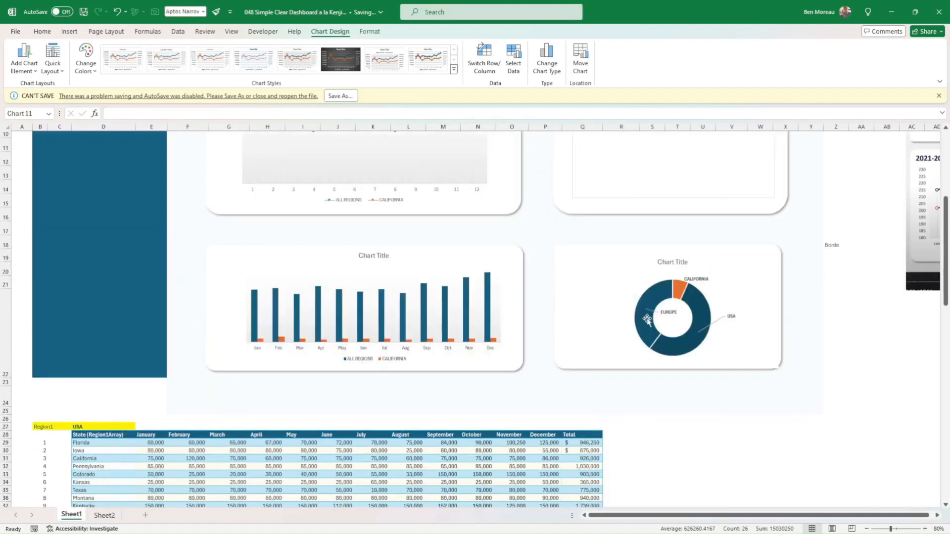
scroll(647, 319, up, 3)
scroll(685, 342, down, 4)
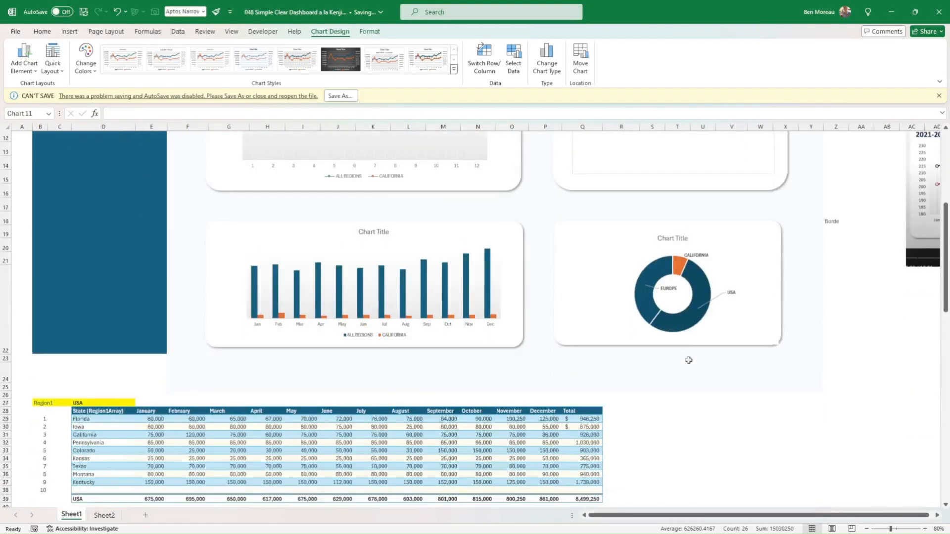
scroll(688, 360, down, 6)
scroll(604, 379, down, 1)
scroll(602, 376, up, 9)
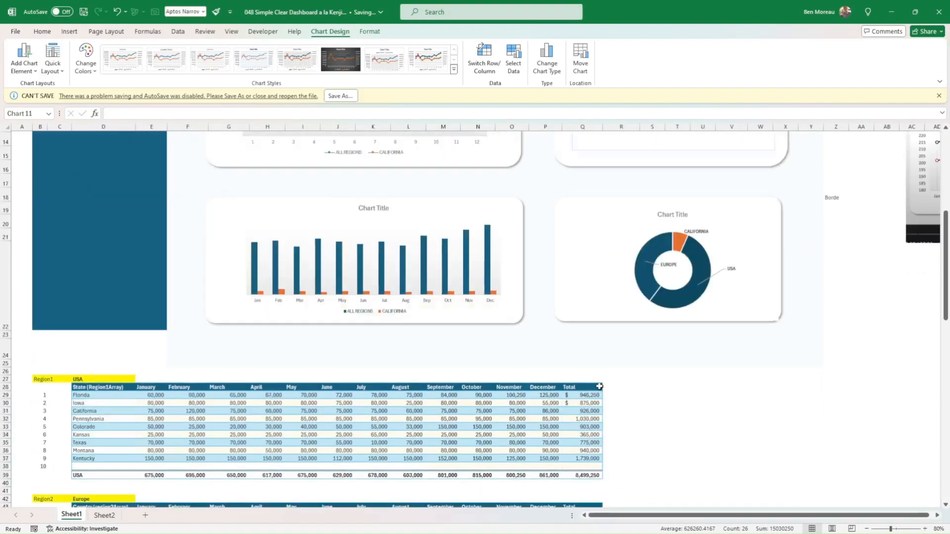
scroll(487, 347, down, 1)
click(103, 226)
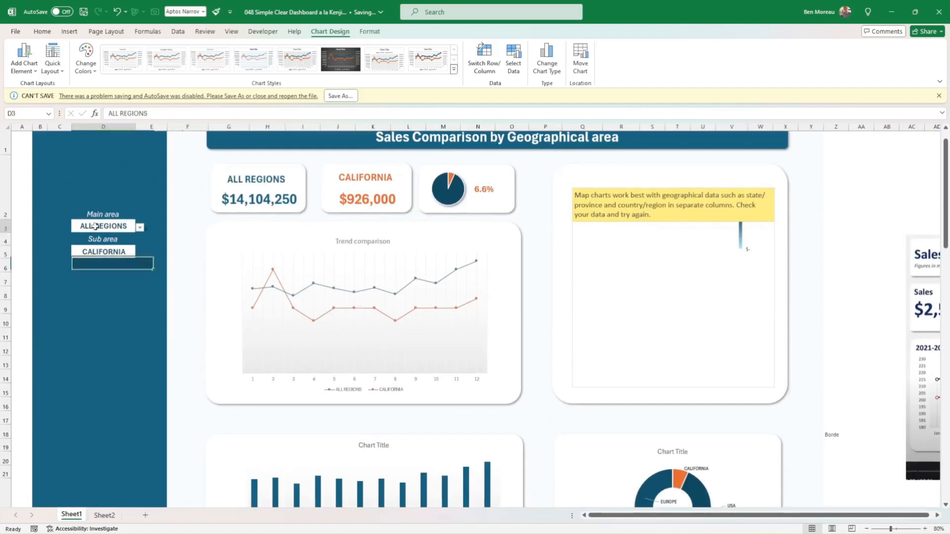
click(140, 227)
click(82, 245)
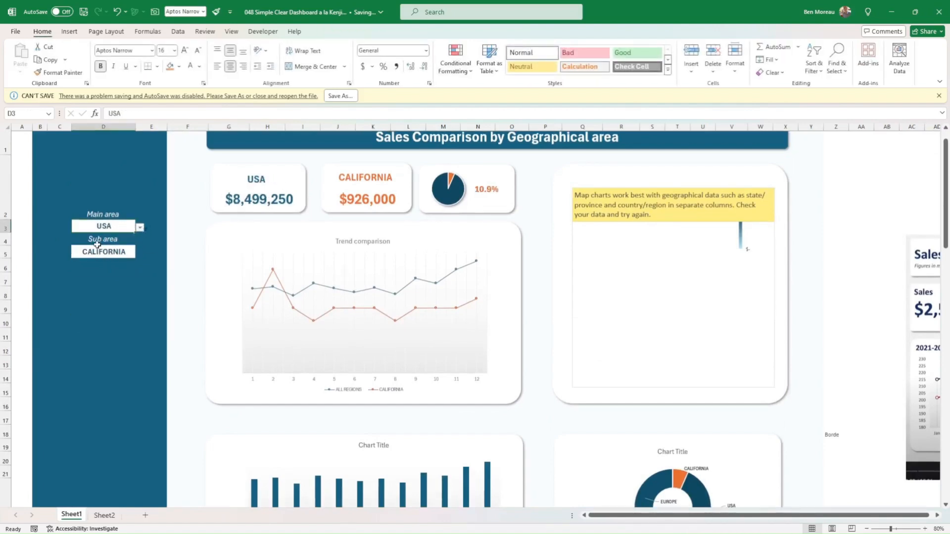
scroll(174, 297, down, 10)
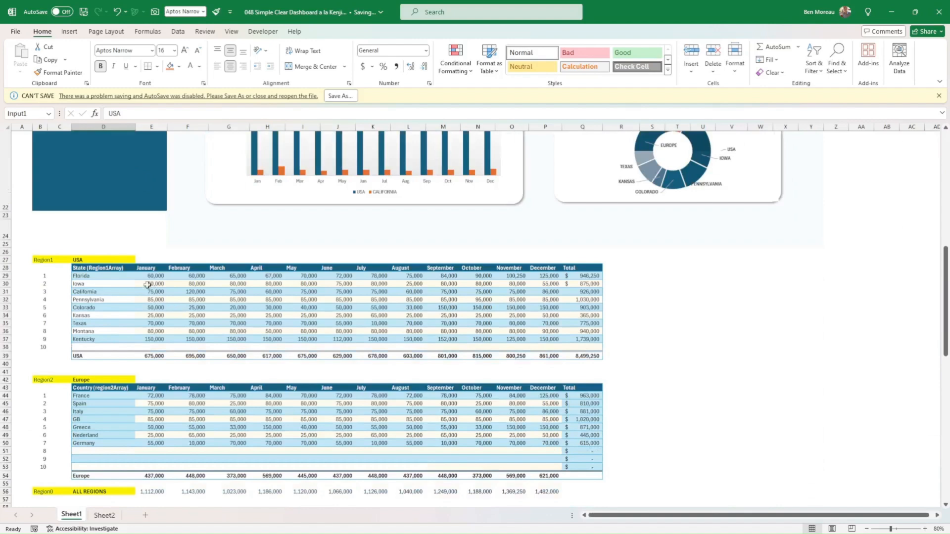
drag(107, 277, 101, 335)
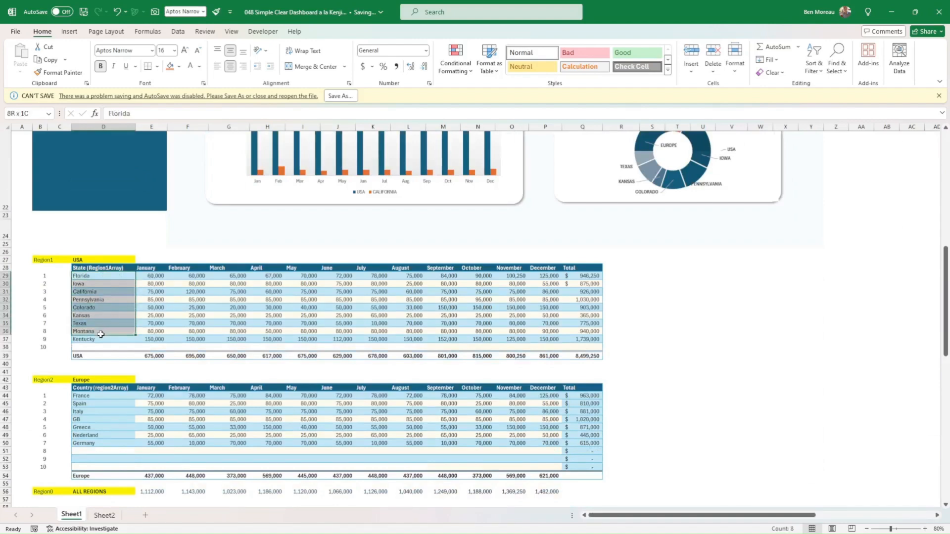
click(338, 346)
Move the new column and line charts off the data to the empty cells beside the regional tables.
scroll(489, 314, down, 5)
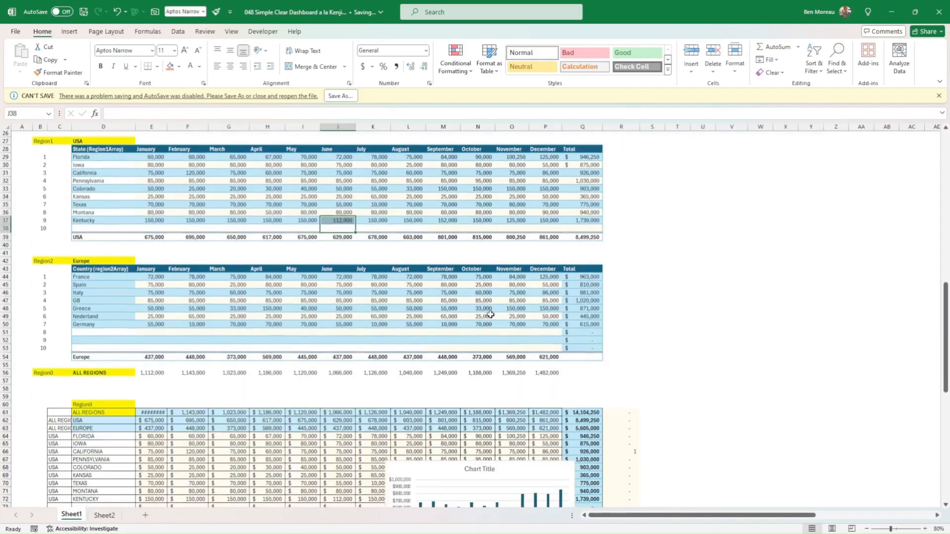
scroll(490, 314, down, 7)
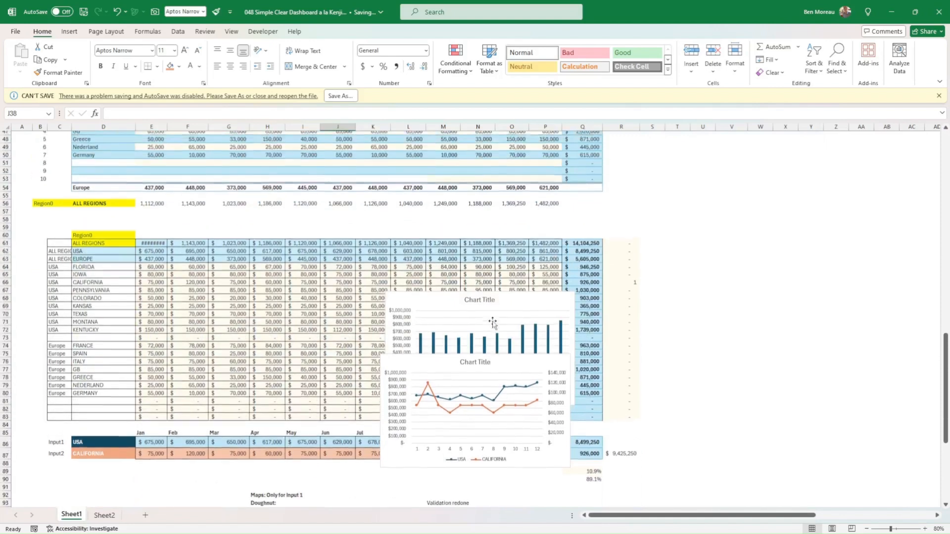
scroll(492, 323, up, 2)
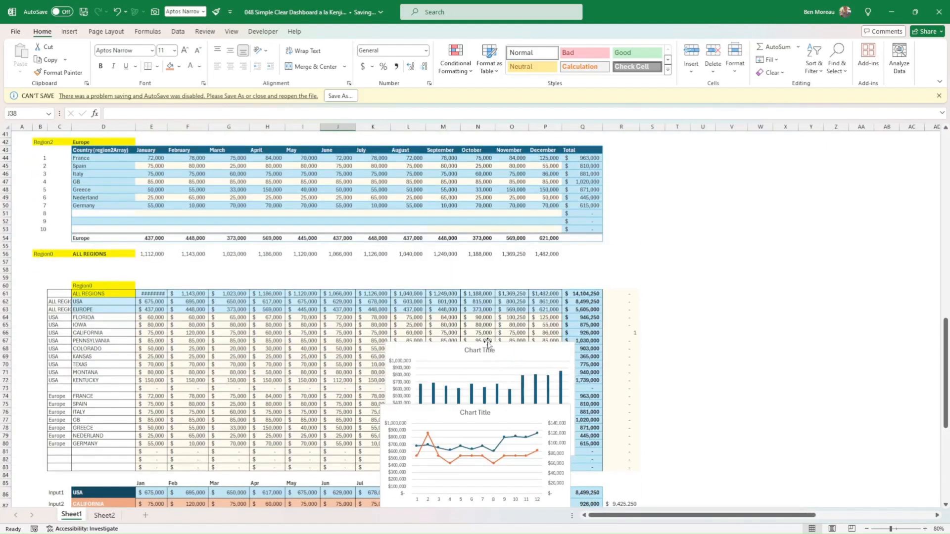
click(489, 343)
drag(489, 342, 713, 232)
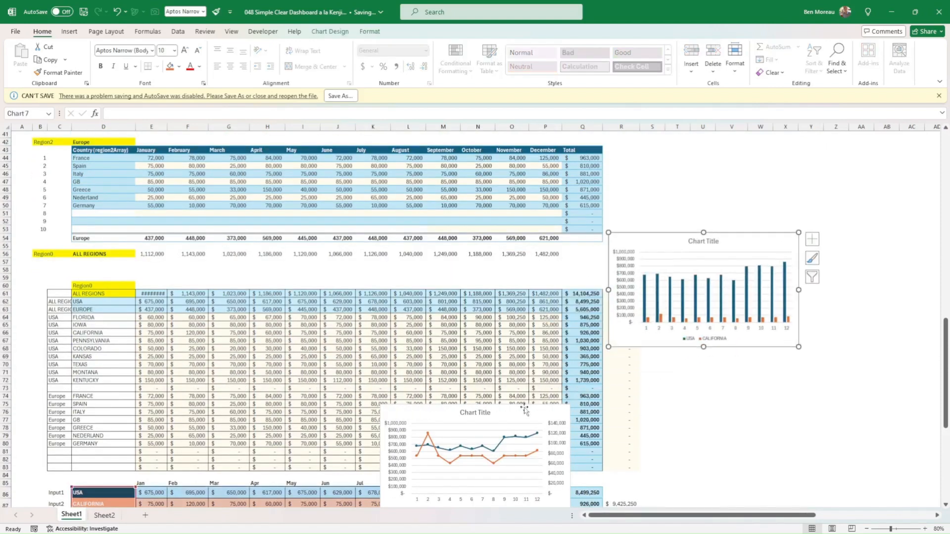
drag(526, 405, 750, 351)
Insert a Filled Map chart from H97:I107 and move it to the empty area beside the validation list.
scroll(396, 329, down, 12)
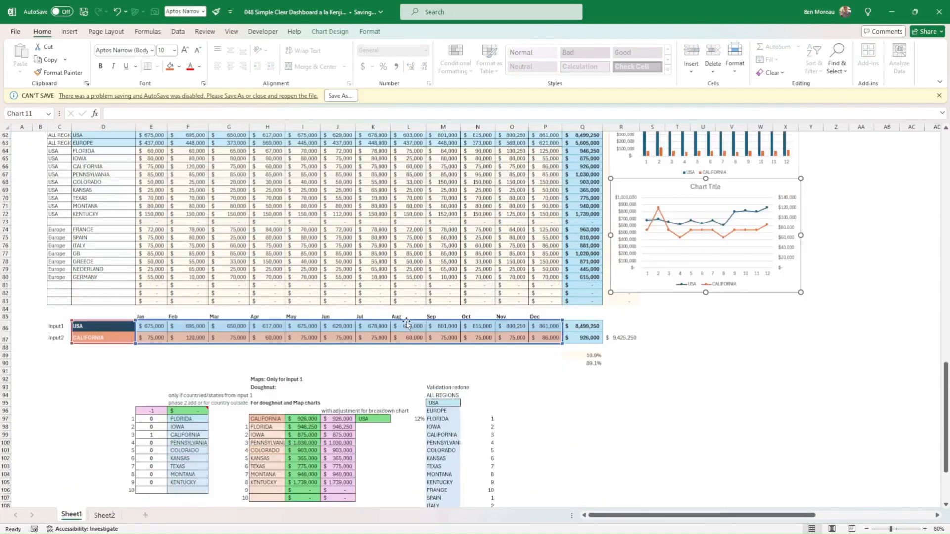
drag(267, 300, 303, 378)
drag(268, 300, 320, 382)
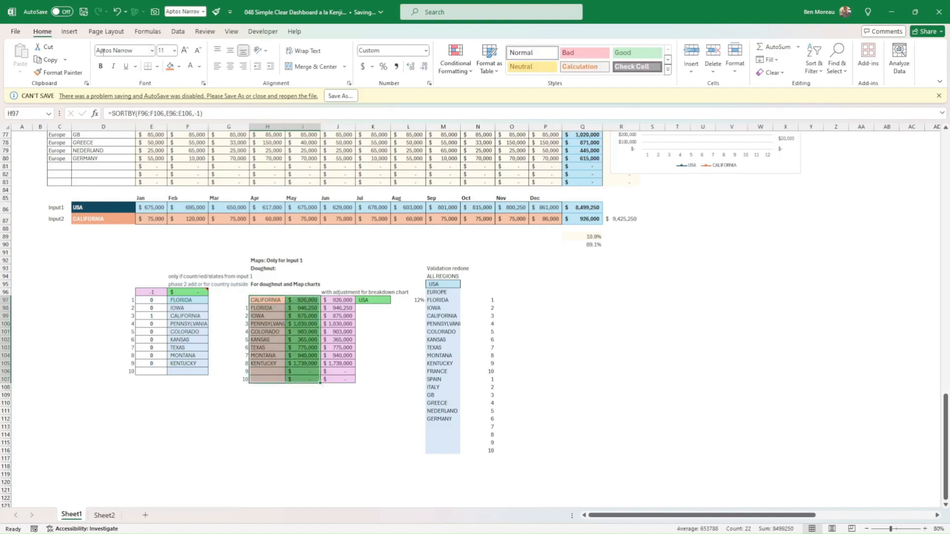
click(69, 32)
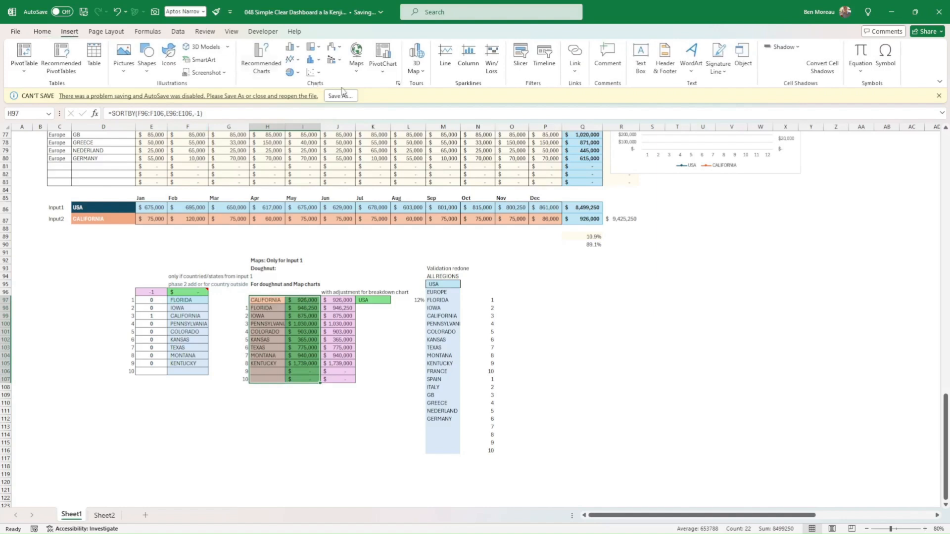
click(357, 54)
click(361, 108)
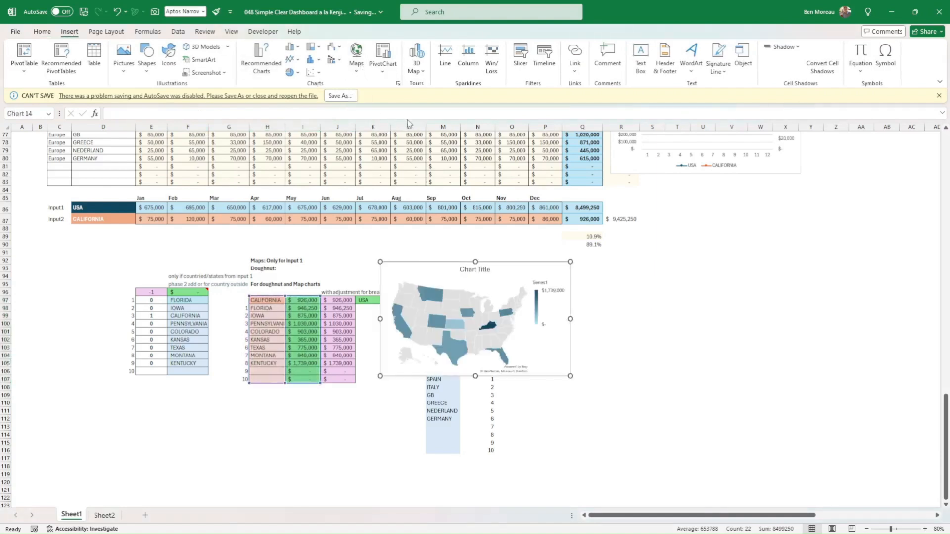
drag(523, 377, 688, 411)
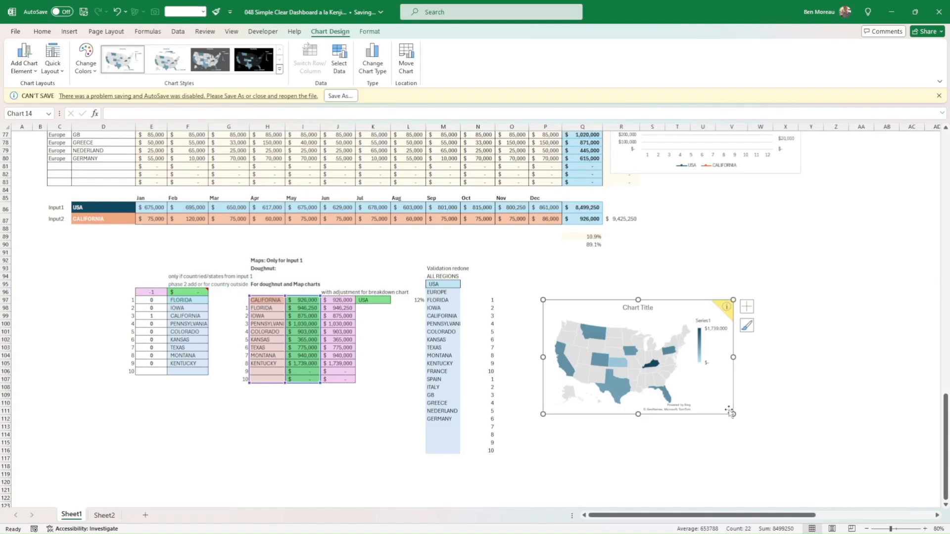
click(304, 395)
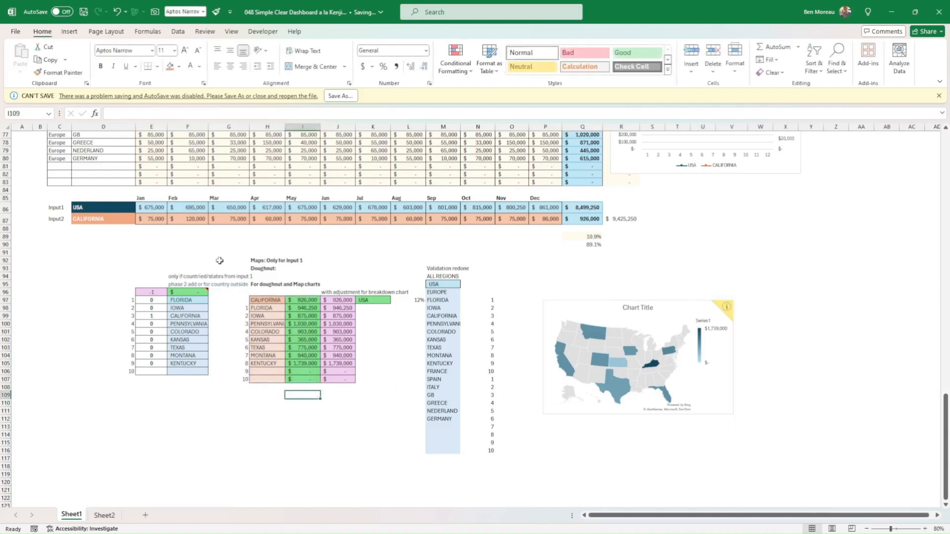
Set the dashboard's Sub area to SPAIN.
scroll(220, 261, up, 20)
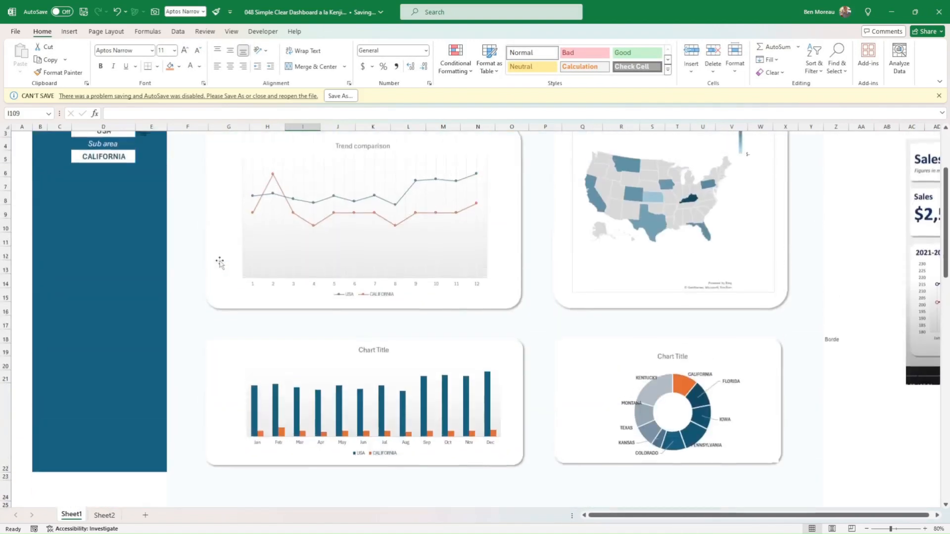
scroll(220, 263, up, 1)
click(129, 228)
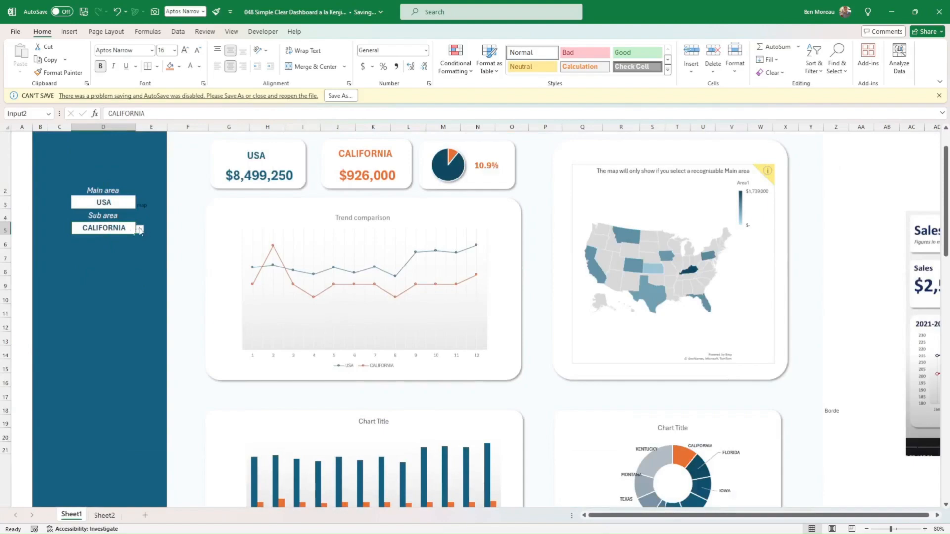
click(140, 230)
click(119, 317)
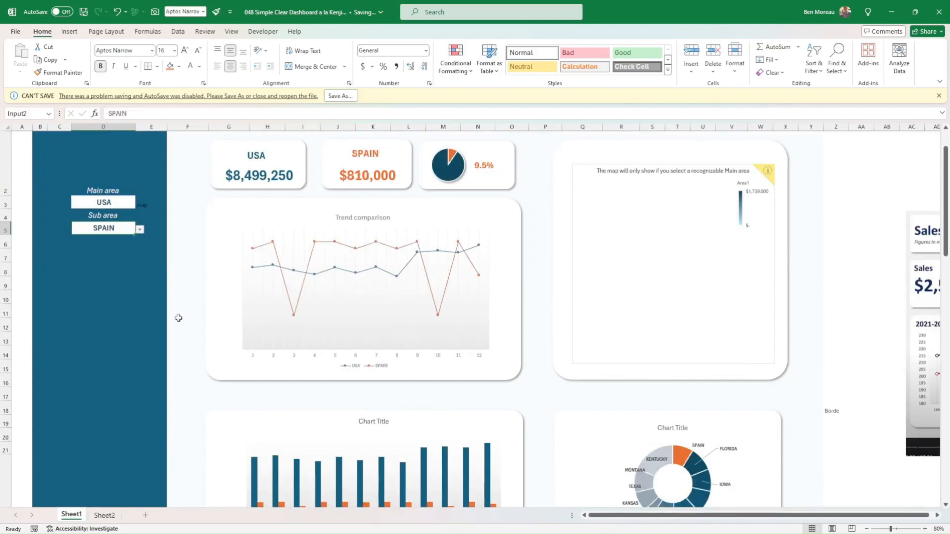
Compare the new map chart with its doughnut and map helper table for the USA and SPAIN selection.
scroll(178, 318, down, 3)
scroll(193, 327, down, 14)
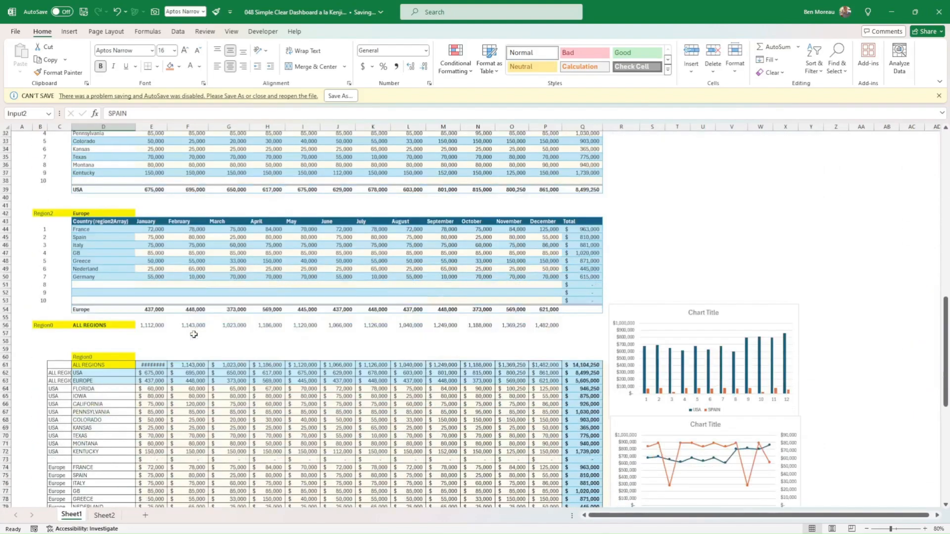
scroll(499, 404, down, 5)
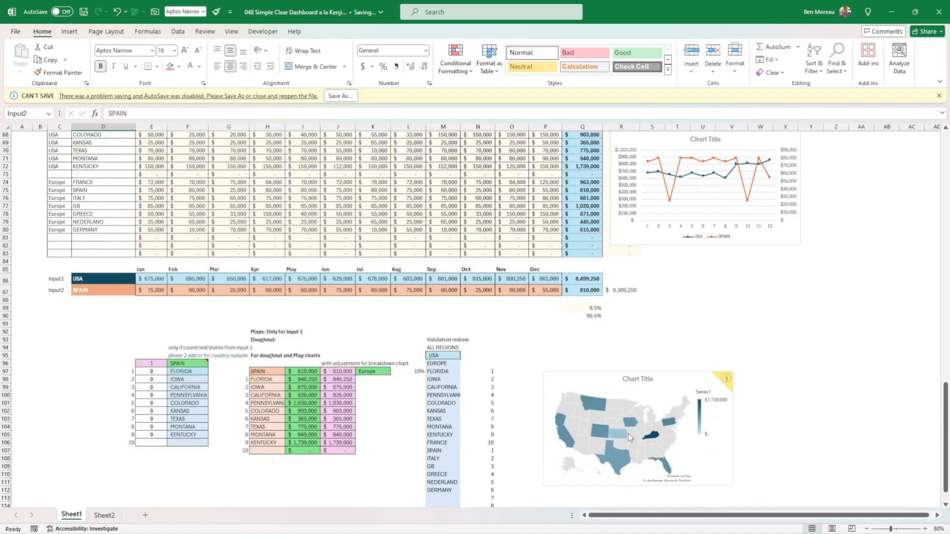
mouse_move(629, 437)
click(428, 388)
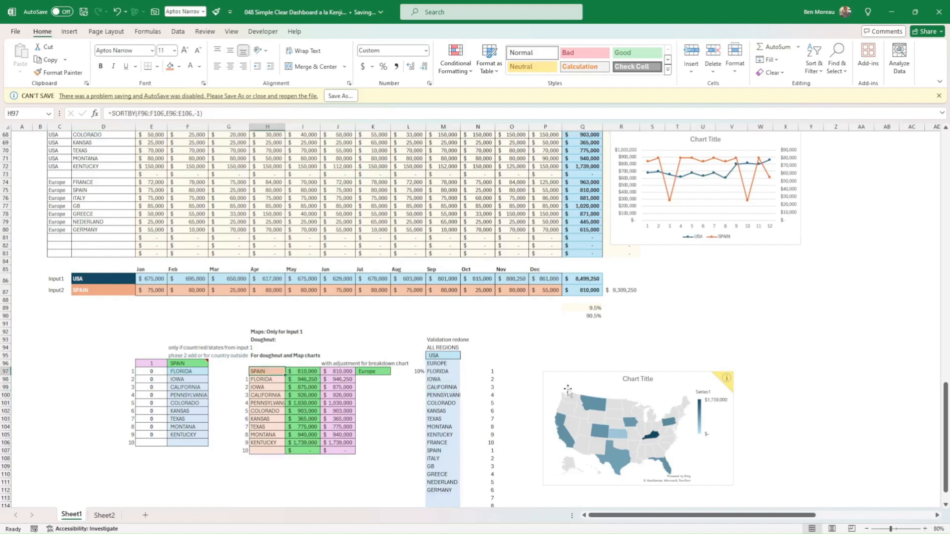
click(602, 422)
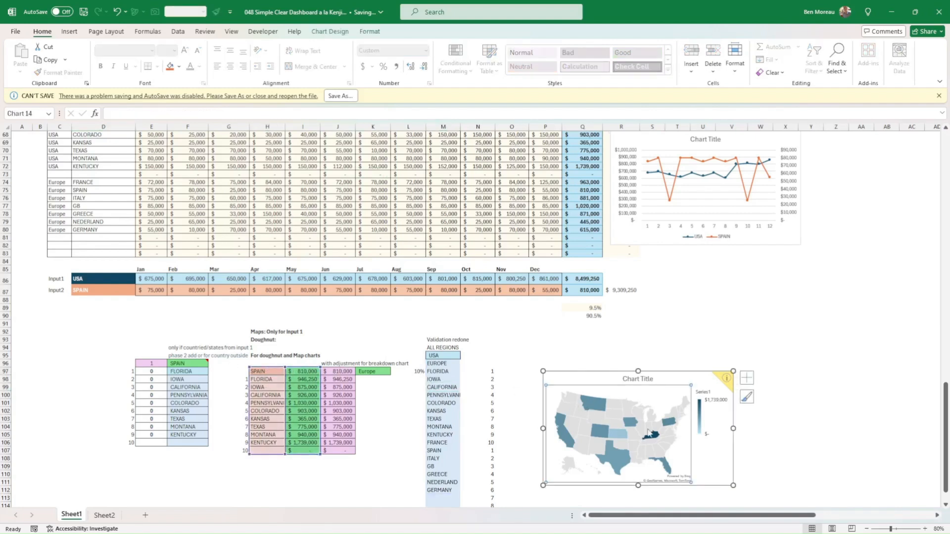
click(411, 441)
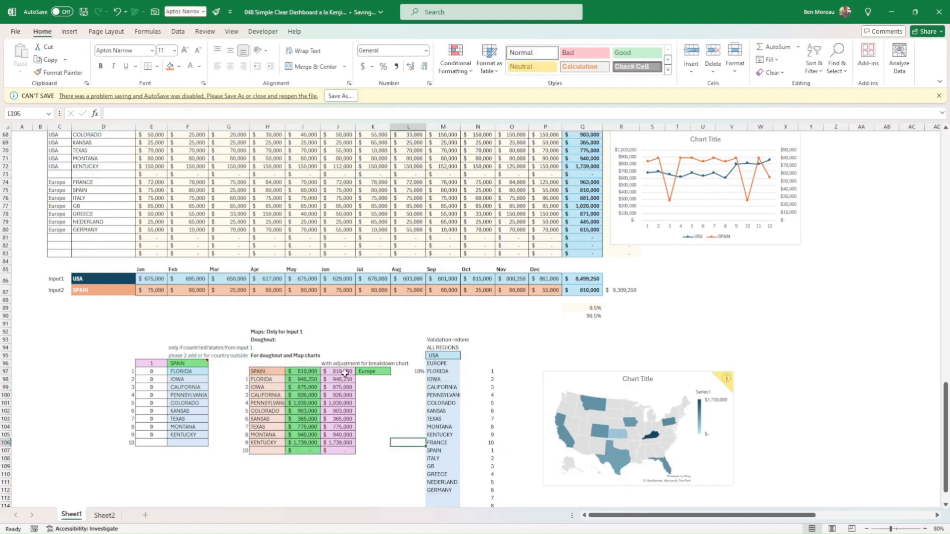
Return to the dashboard and select the doughnut chart to examine its breakdown by area.
scroll(346, 373, up, 17)
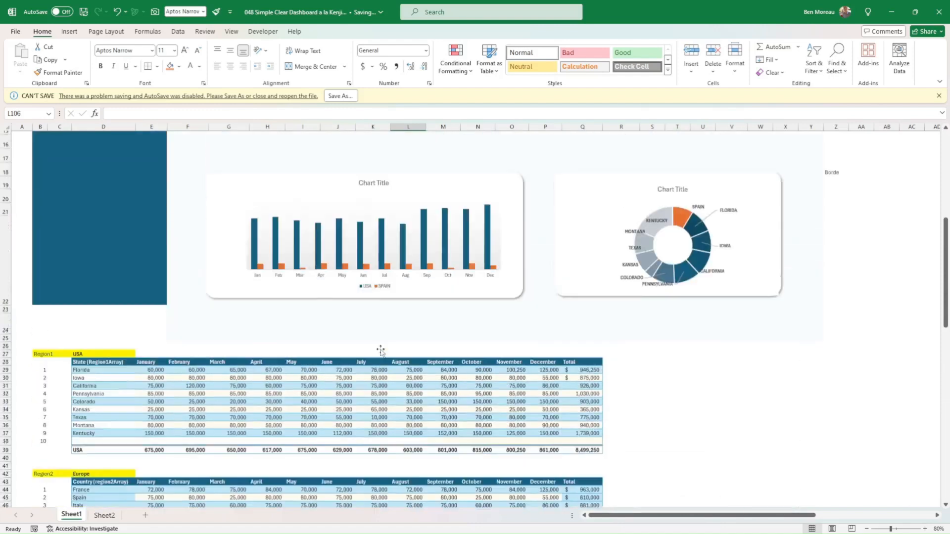
scroll(380, 350, up, 2)
click(770, 336)
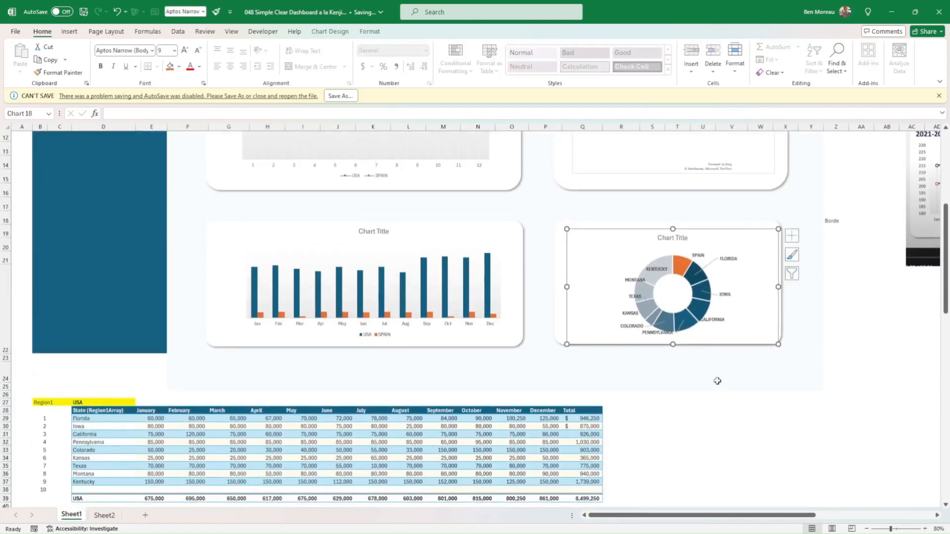
scroll(717, 381, up, 3)
scroll(721, 377, down, 3)
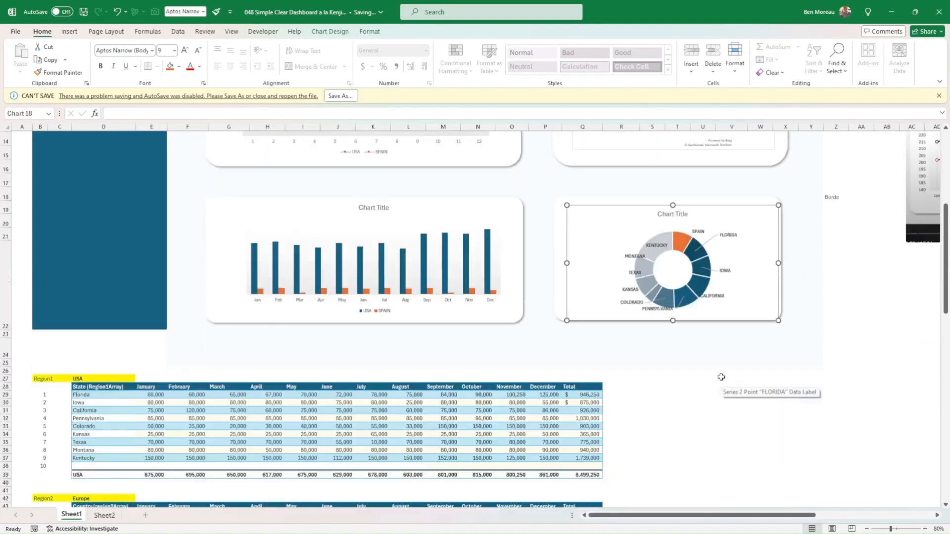
Insert a doughnut chart from the area names in H97:H107 and the adjusted values in J97:J107.
scroll(721, 377, down, 19)
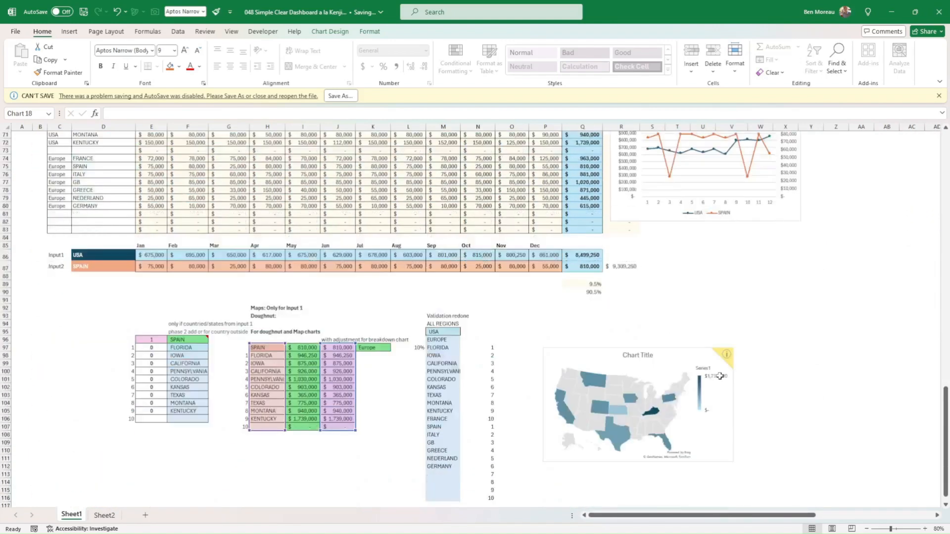
scroll(720, 376, down, 1)
click(387, 361)
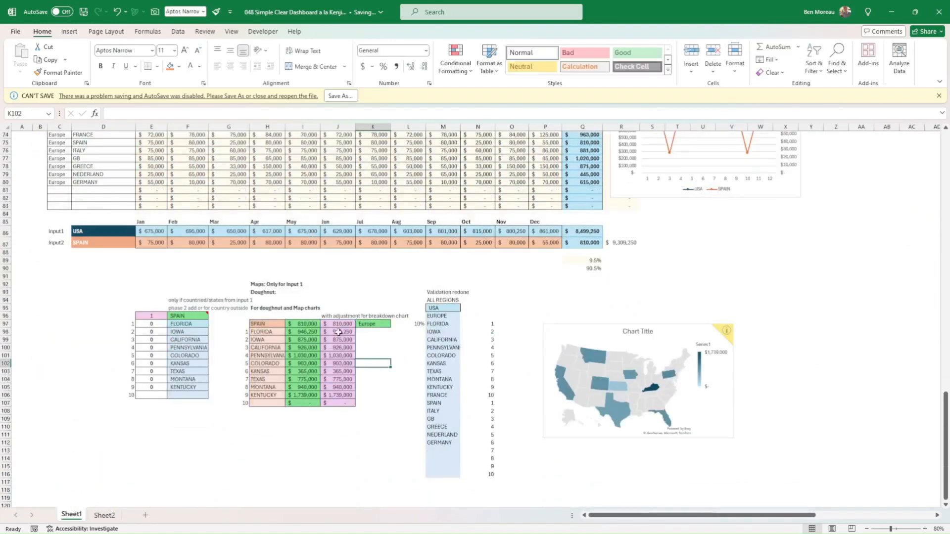
drag(336, 322, 345, 399)
drag(344, 403, 345, 404)
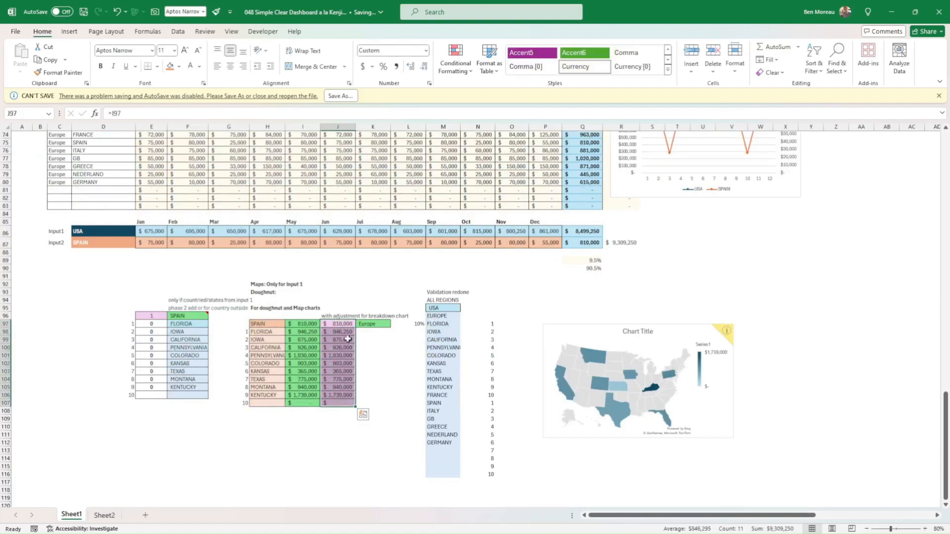
drag(267, 325, 266, 401)
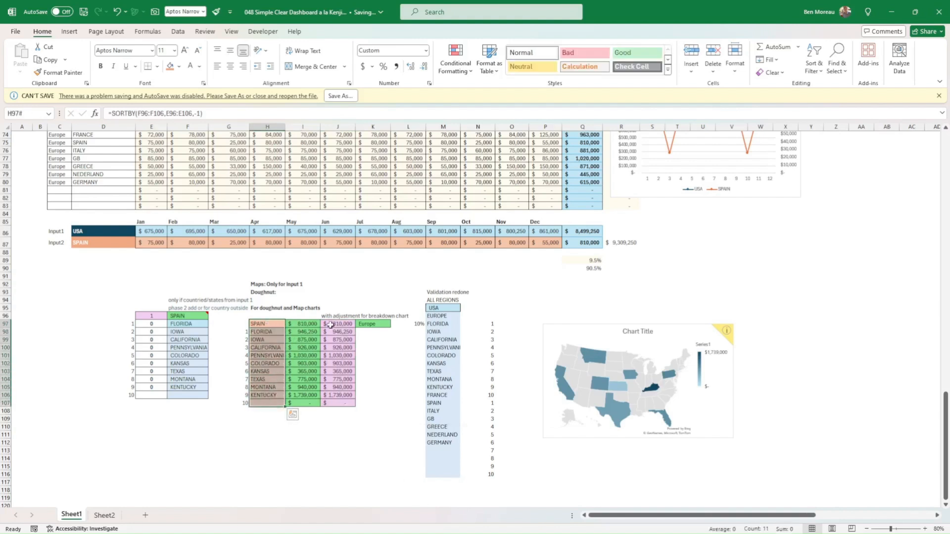
ctrl+drag(338, 325, 340, 405)
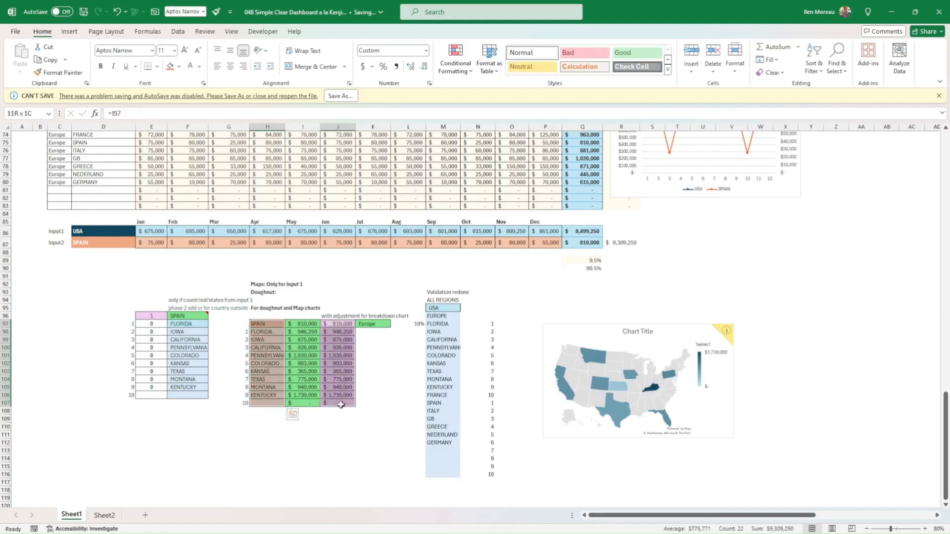
click(69, 32)
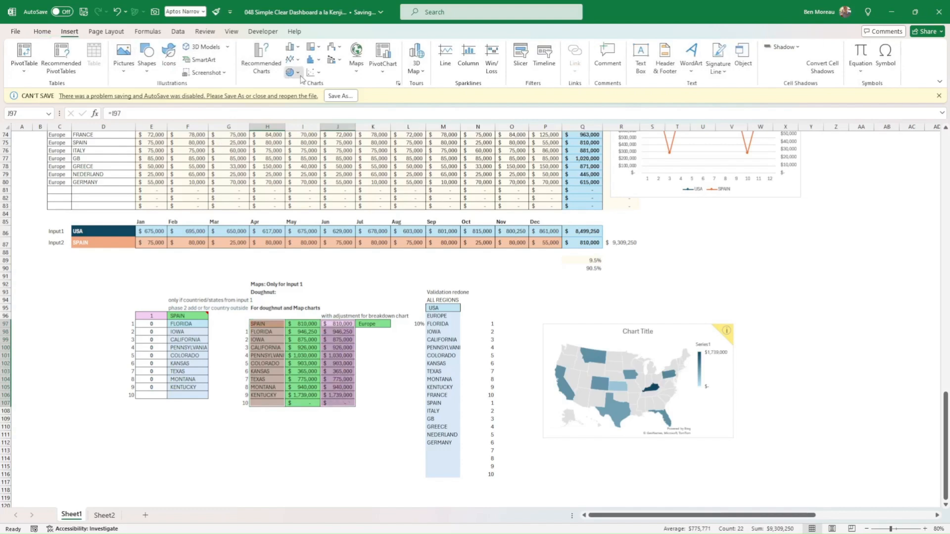
click(290, 73)
click(299, 201)
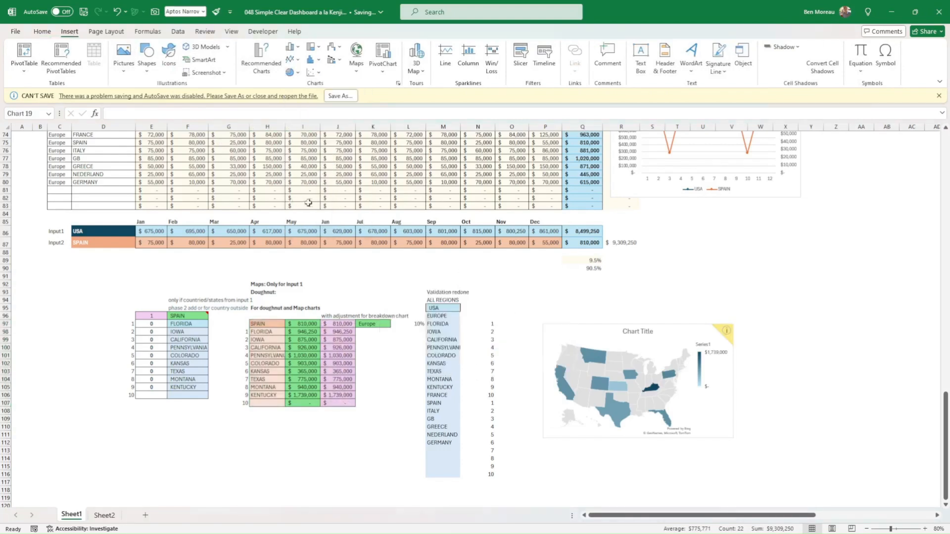
Set the new doughnut chart's hole size to 55%.
right_click(507, 337)
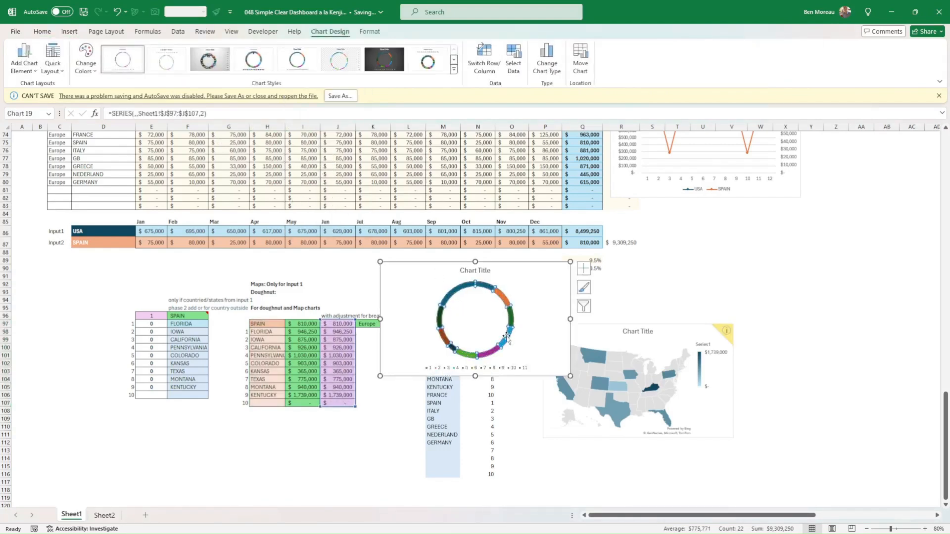
click(547, 444)
click(916, 256)
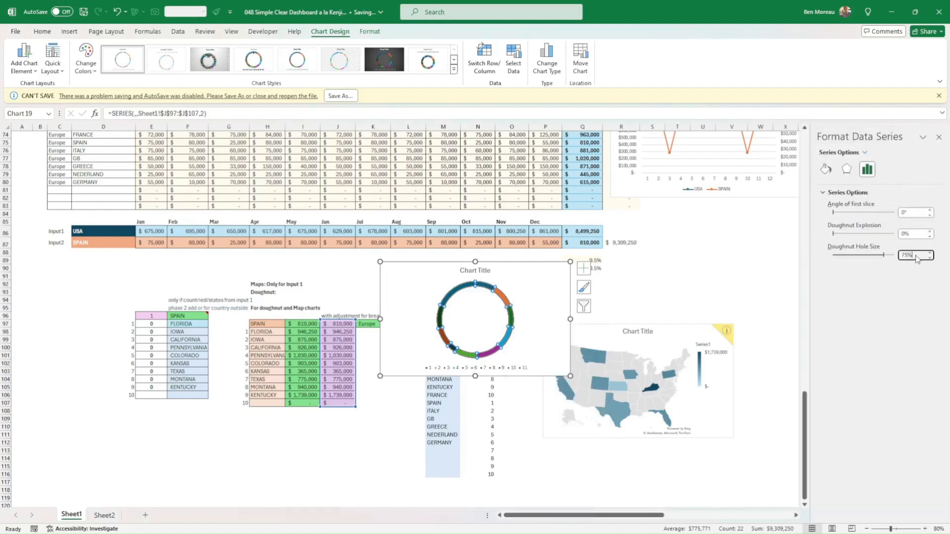
key(ctrl+a)
click(931, 253)
click(931, 253)
click(931, 253)
click(930, 253)
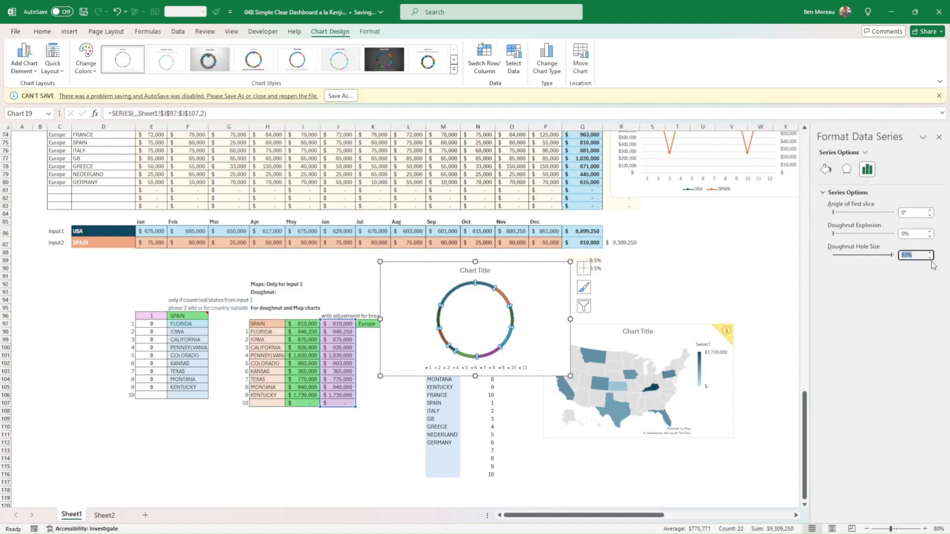
click(920, 255)
click(930, 258)
click(930, 257)
click(931, 257)
click(931, 257)
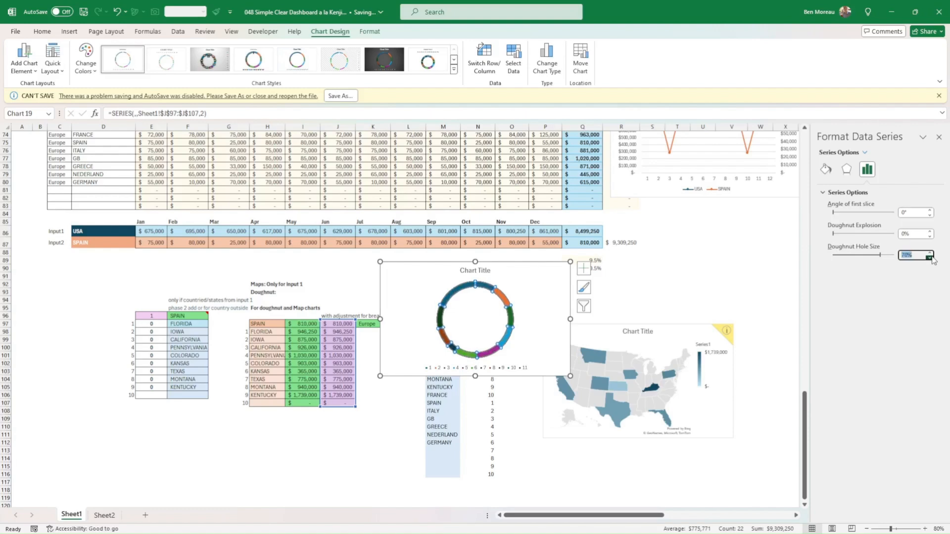
click(930, 257)
click(930, 257)
click(930, 258)
click(930, 258)
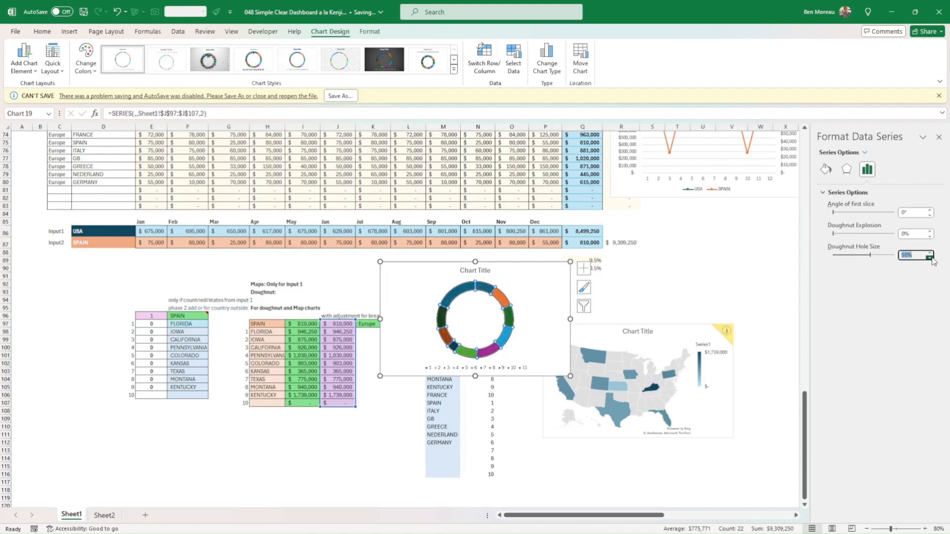
Recolor the new doughnut chart with Monochromatic Palette 8, the light-to-dark blue gradient.
click(82, 64)
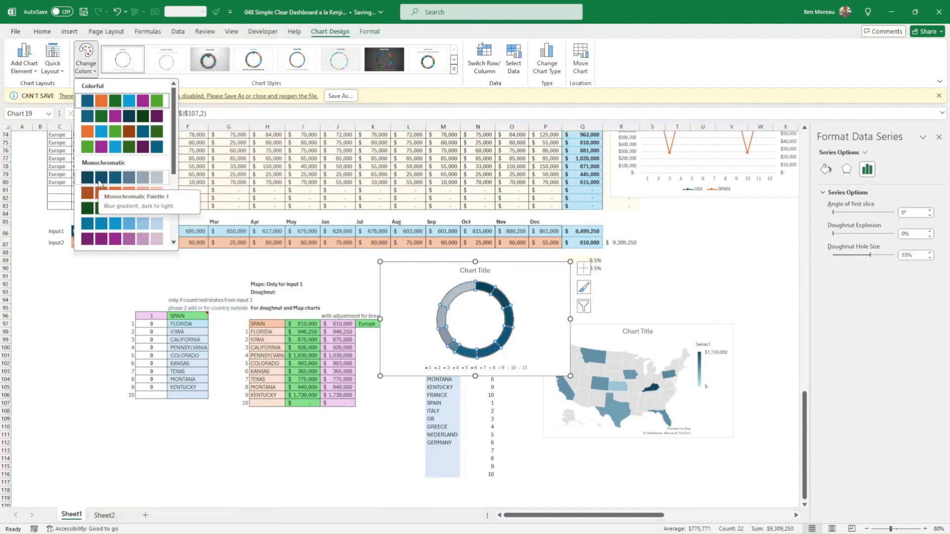
scroll(121, 212, down, 2)
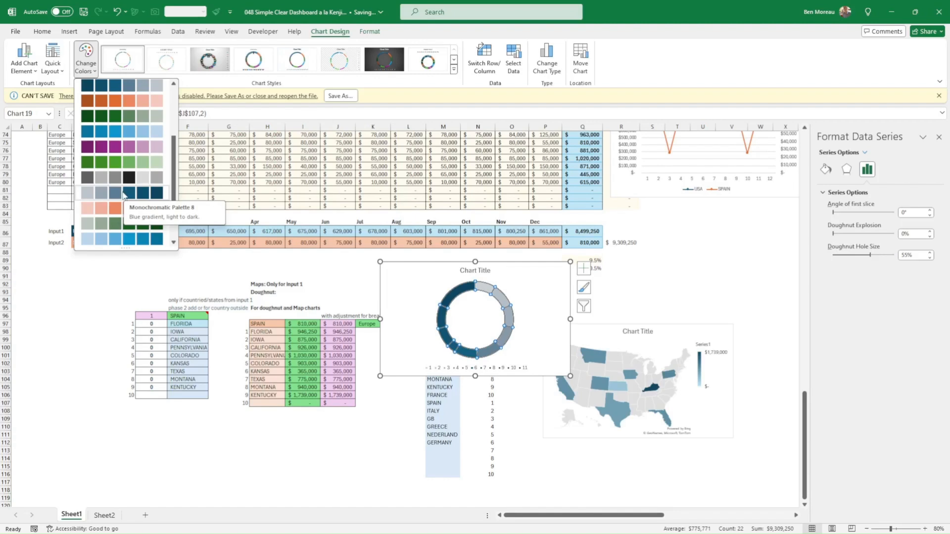
click(124, 194)
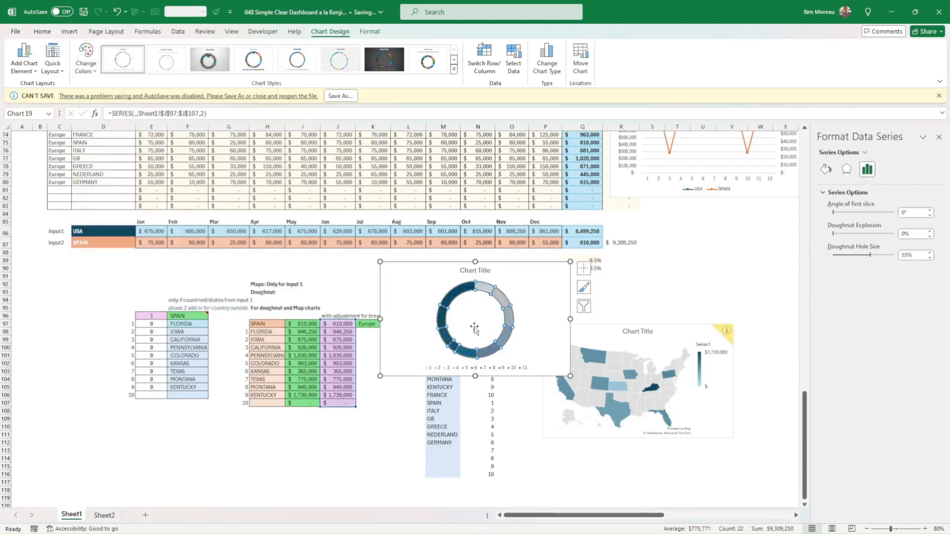
Add data labels to the doughnut's slices and open the label formatting options.
right_click(503, 338)
click(538, 417)
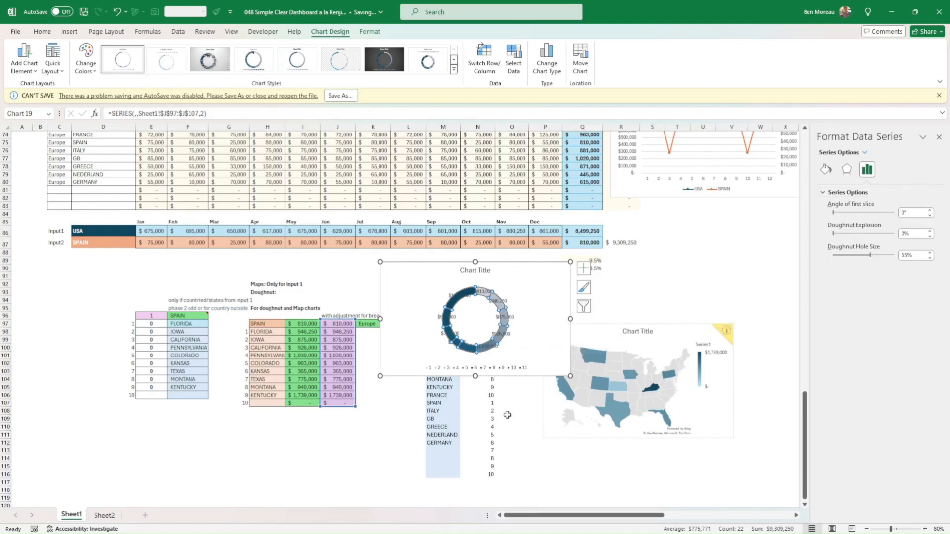
click(508, 418)
right_click(500, 336)
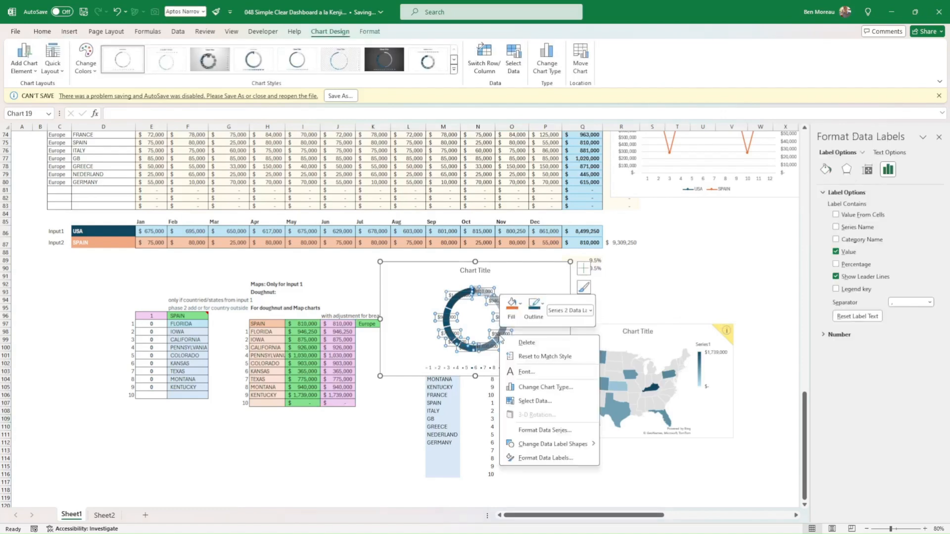
click(544, 457)
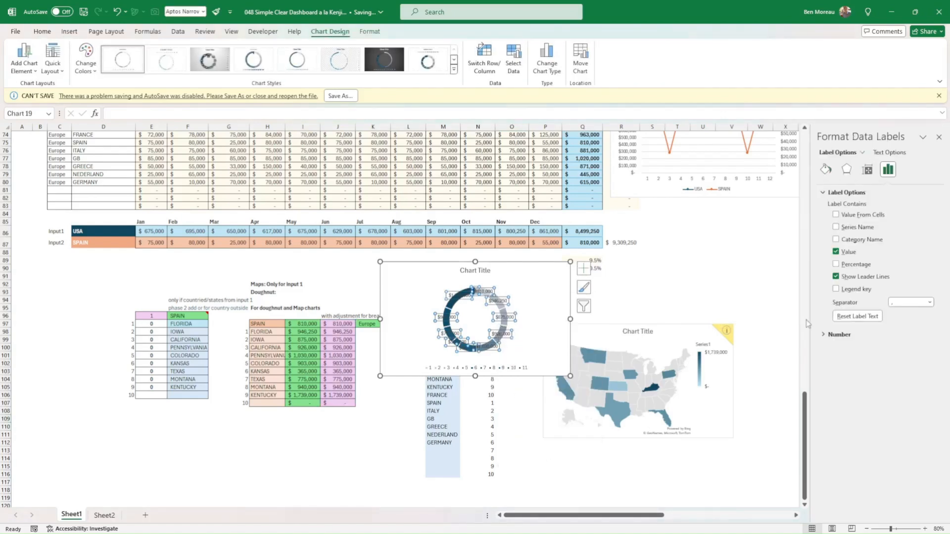
Try showing the category name and the series name in the doughnut's data labels.
click(836, 240)
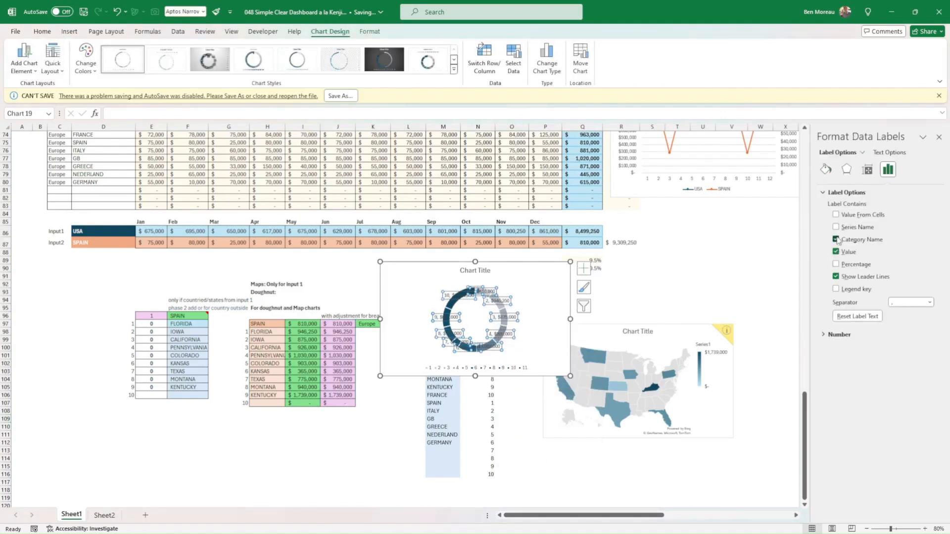
click(836, 239)
click(836, 227)
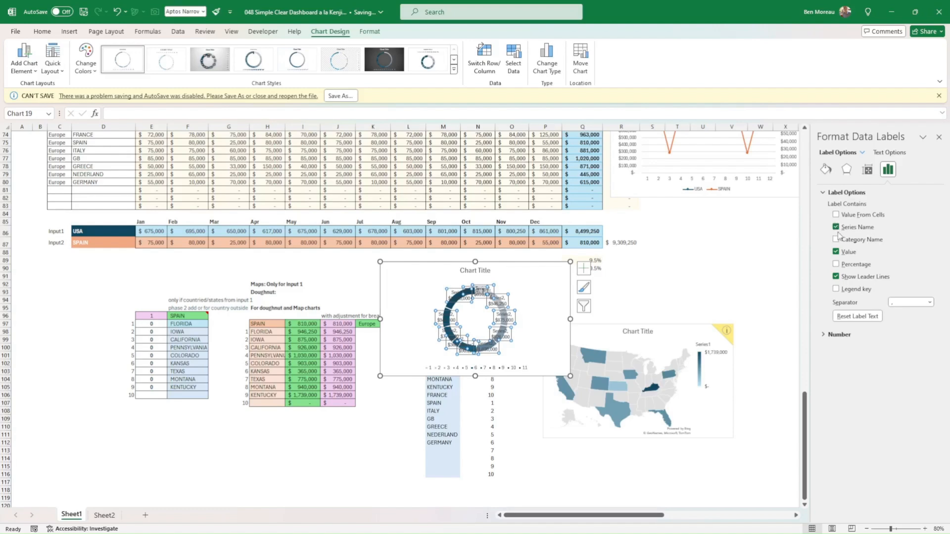
click(835, 227)
Take the doughnut's label text from cells H97:H107 and turn off the numeric value in the labels.
click(836, 215)
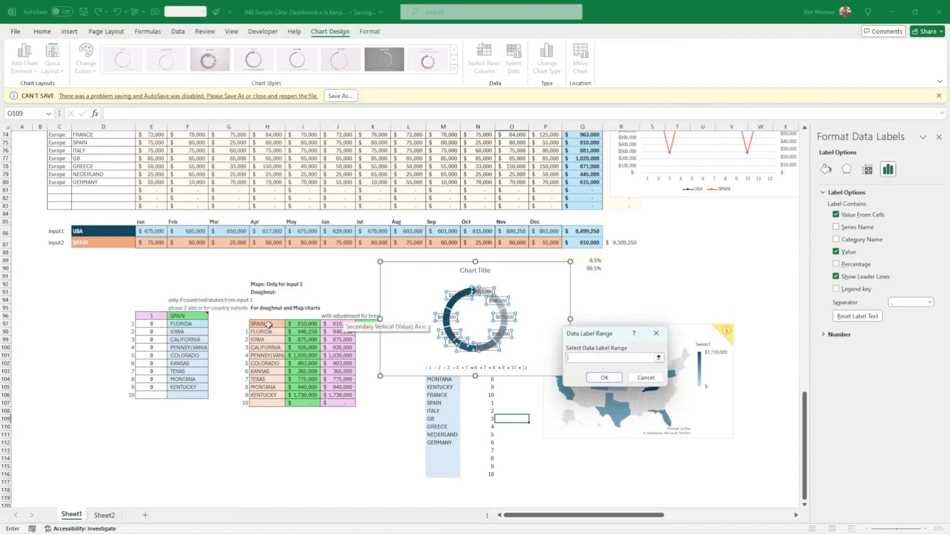
drag(258, 324, 269, 403)
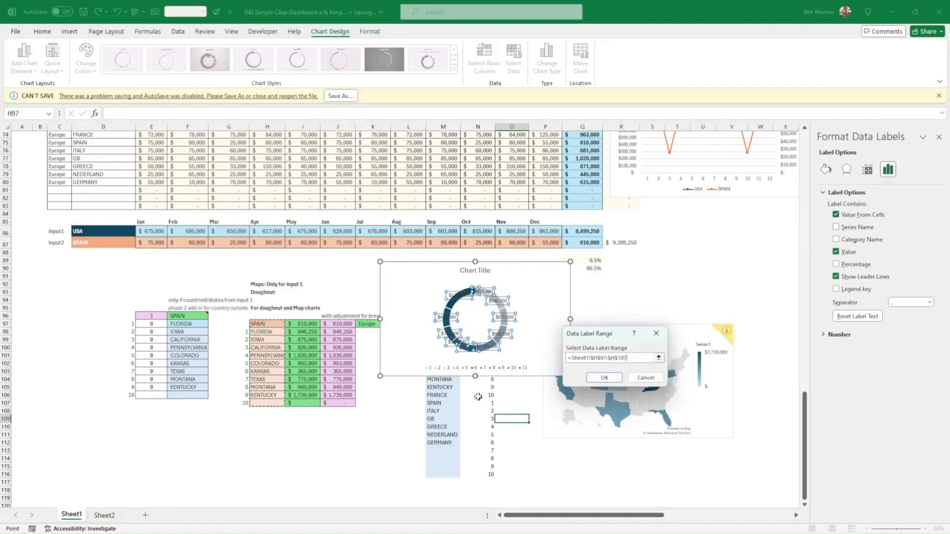
click(604, 377)
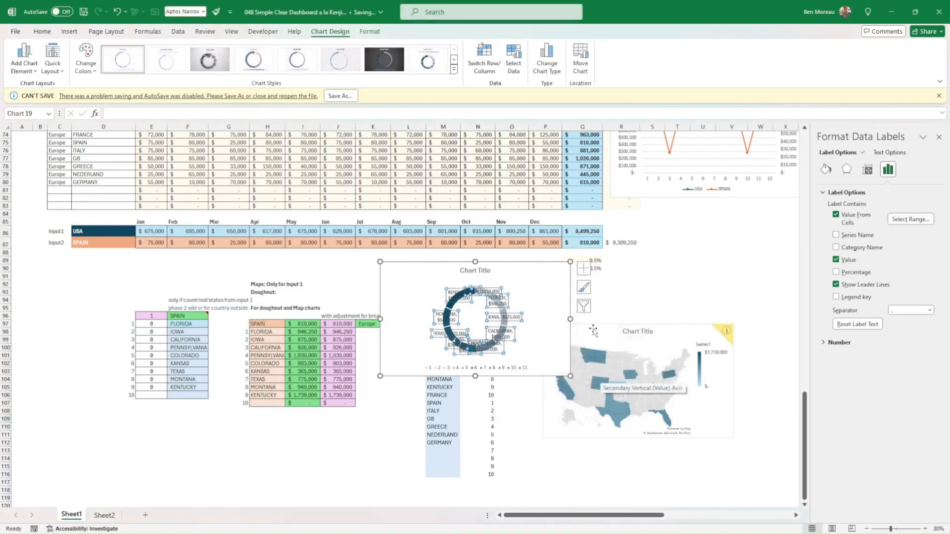
click(836, 260)
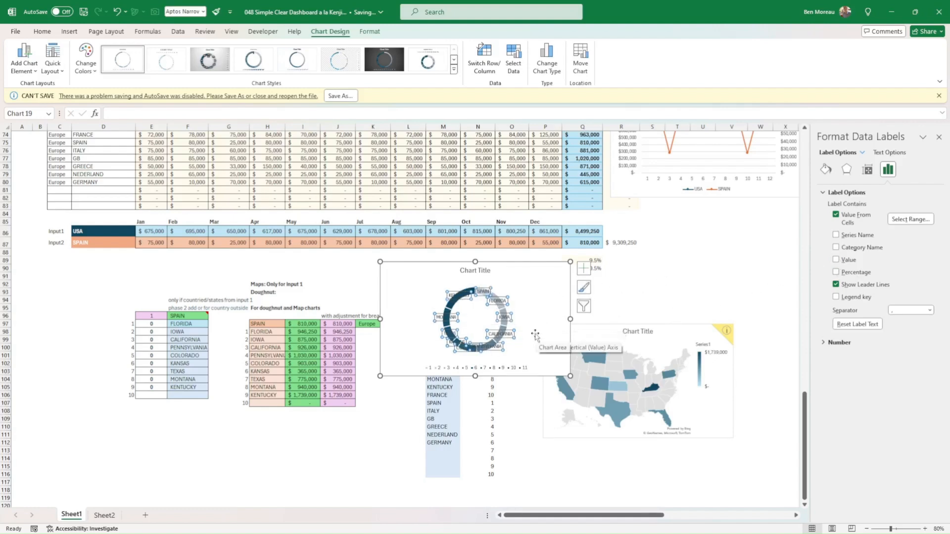
Delete the legend from the new doughnut chart.
click(491, 360)
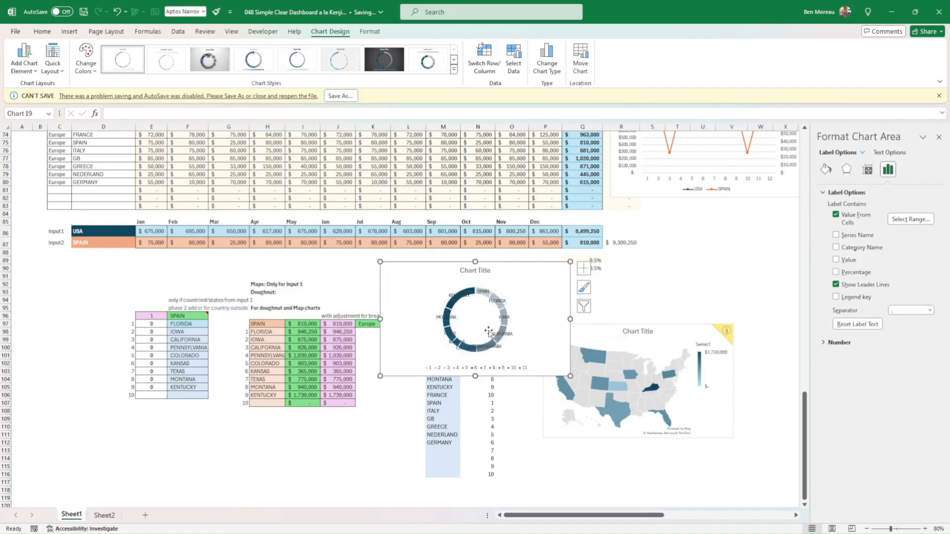
click(452, 312)
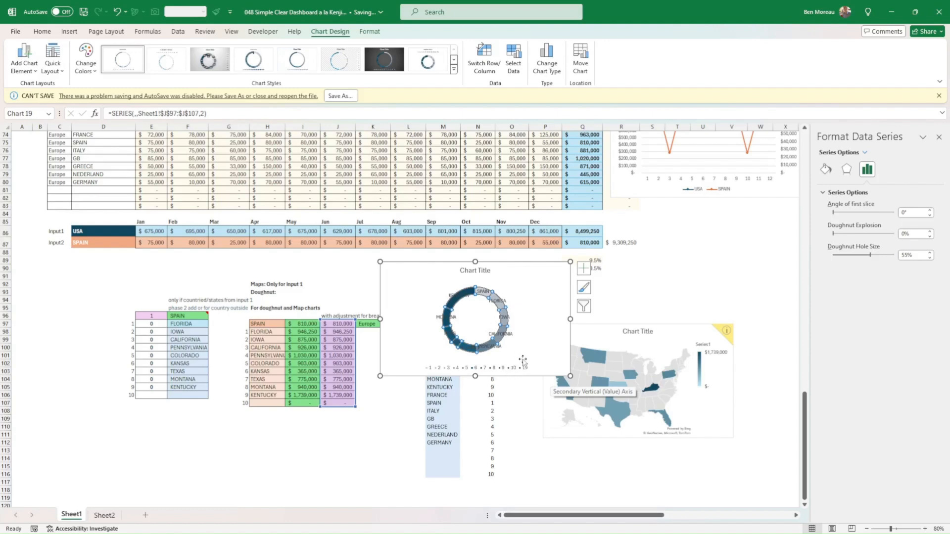
click(511, 371)
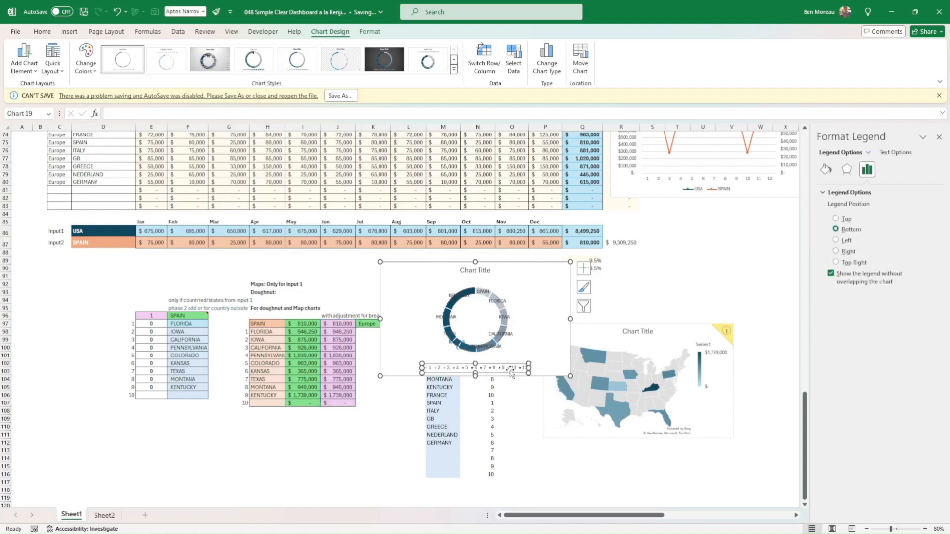
key(Delete)
click(511, 436)
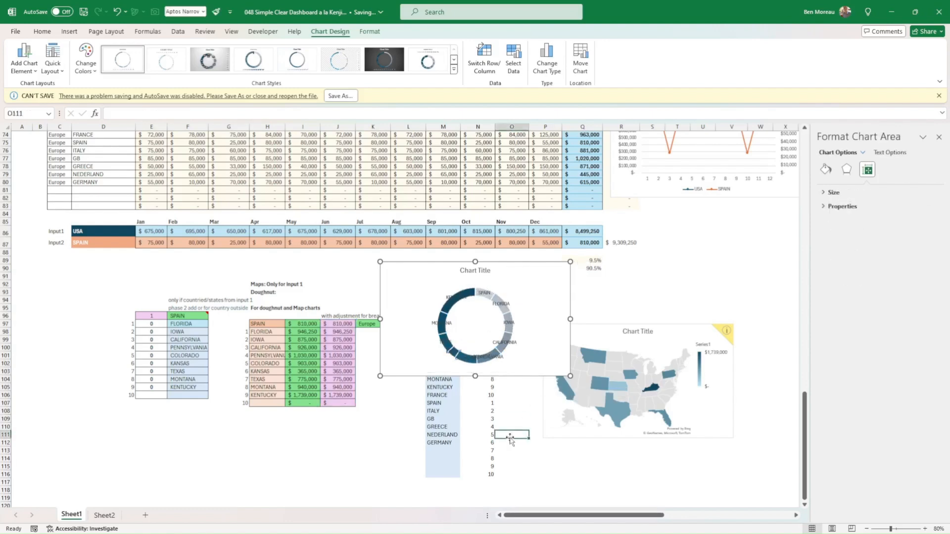
Move the SPAIN data label off its slice to just outside the ring, above the FLORIDA label.
click(488, 303)
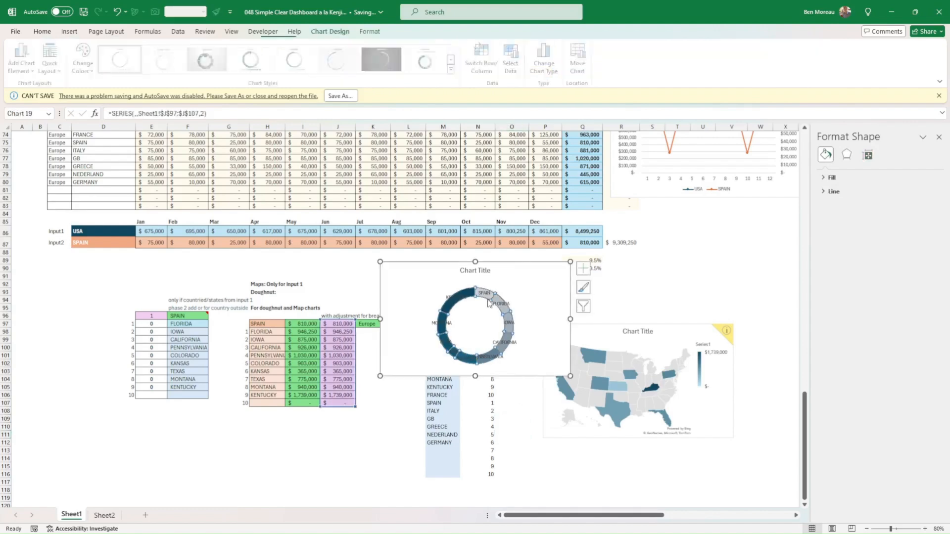
click(487, 297)
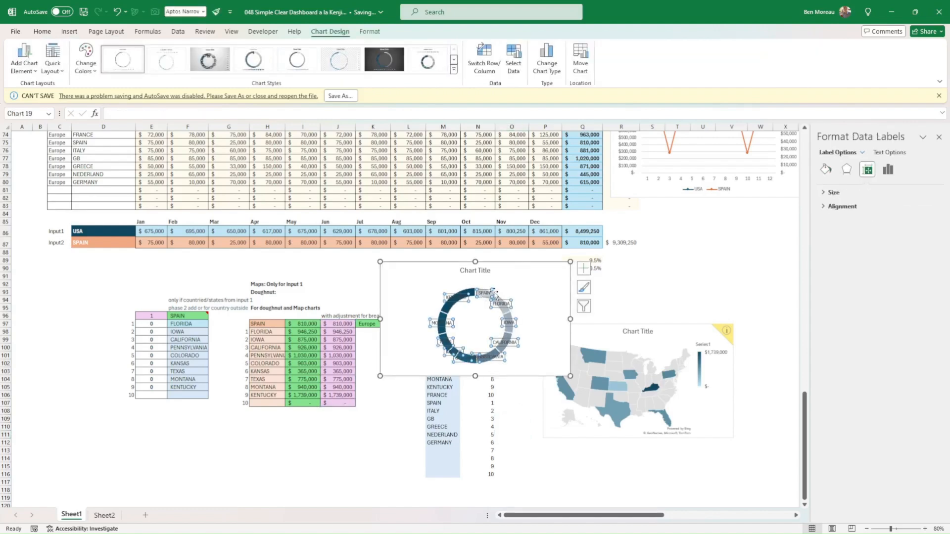
click(493, 294)
drag(493, 294, 511, 282)
Fill only the SPAIN slice of the doughnut with a dark orange theme color and deselect the chart.
click(487, 297)
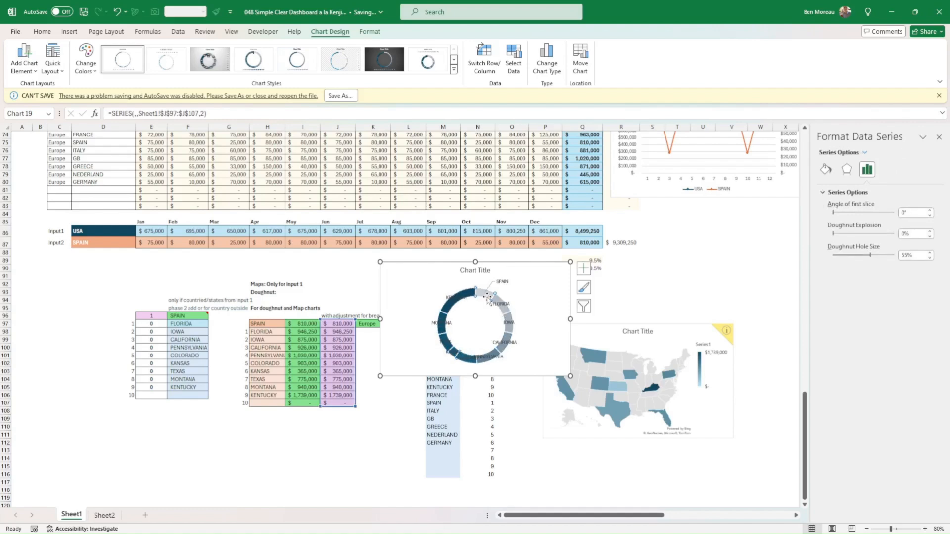
click(486, 296)
click(42, 31)
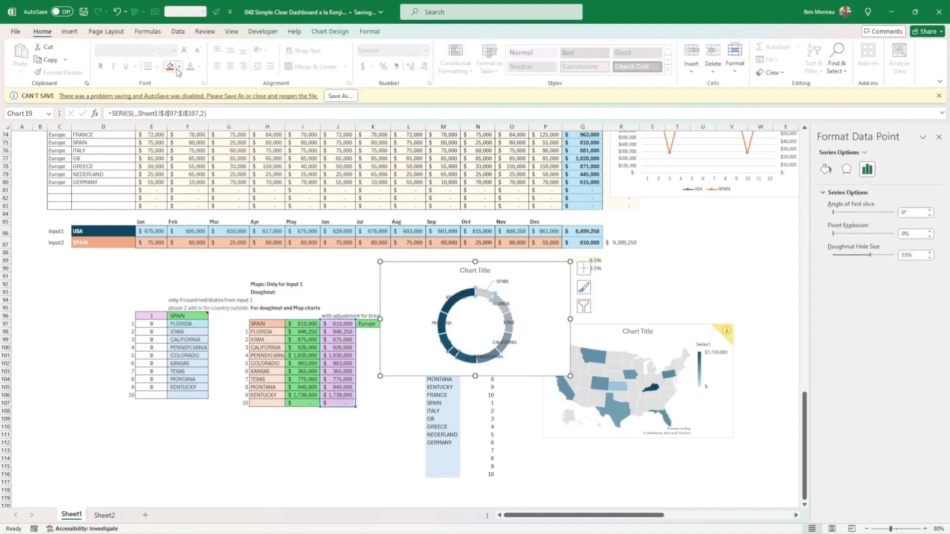
click(178, 68)
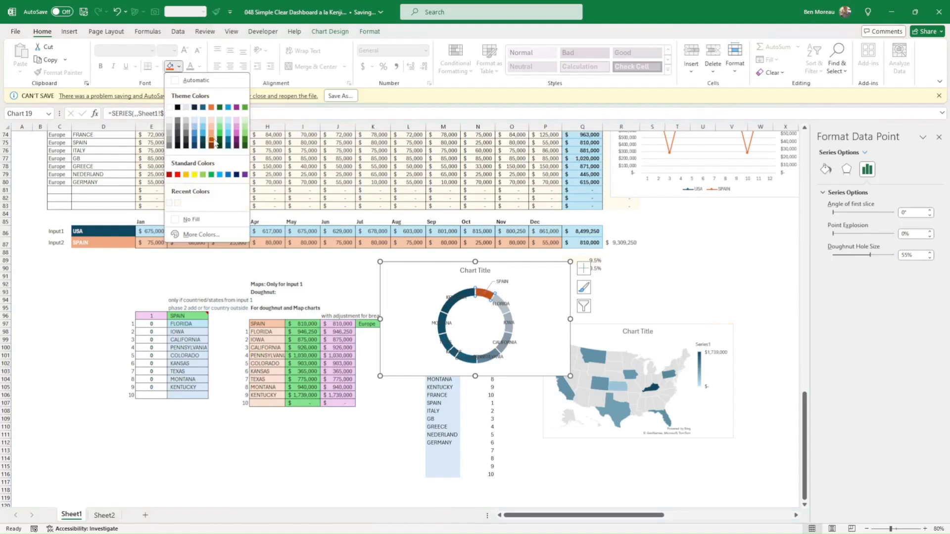
click(213, 141)
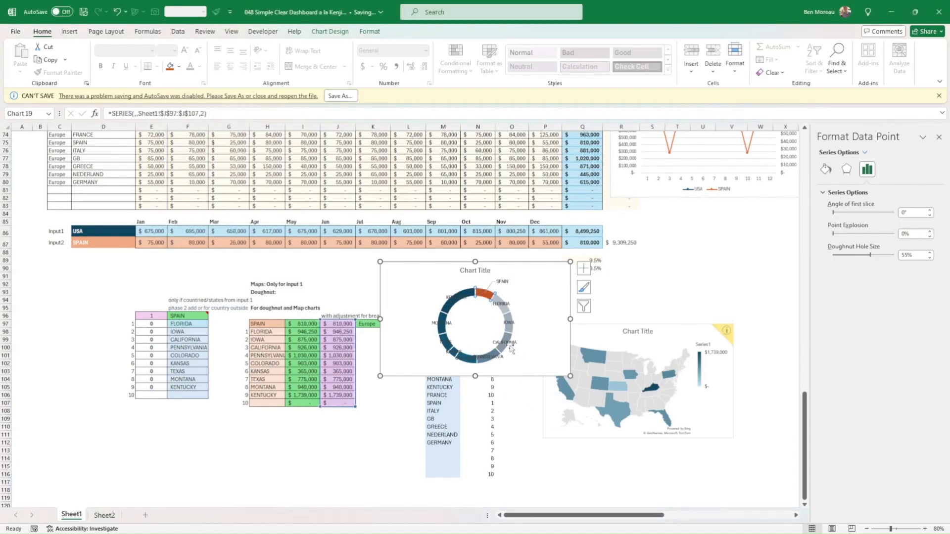
click(501, 428)
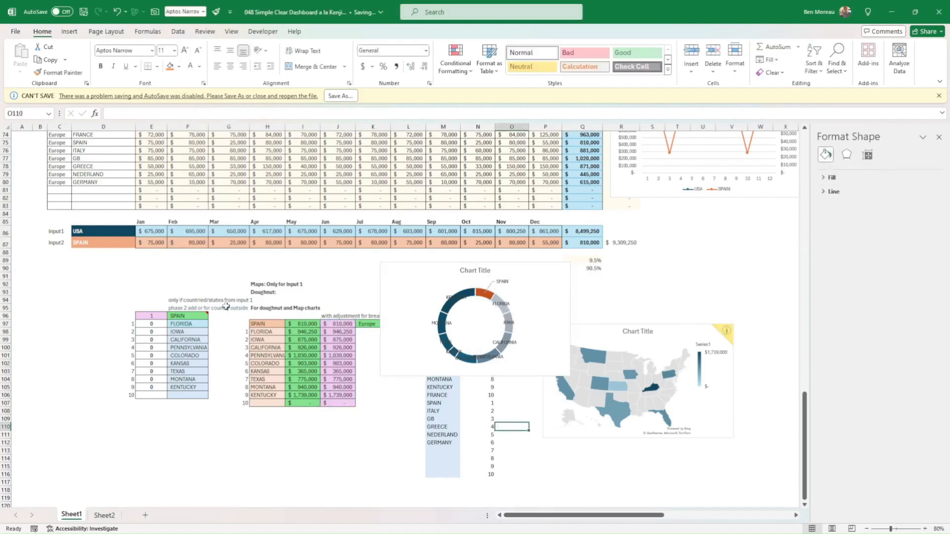
Set the dashboard's Main area to ALL REGIONS and its Sub area to EUROPE.
click(80, 243)
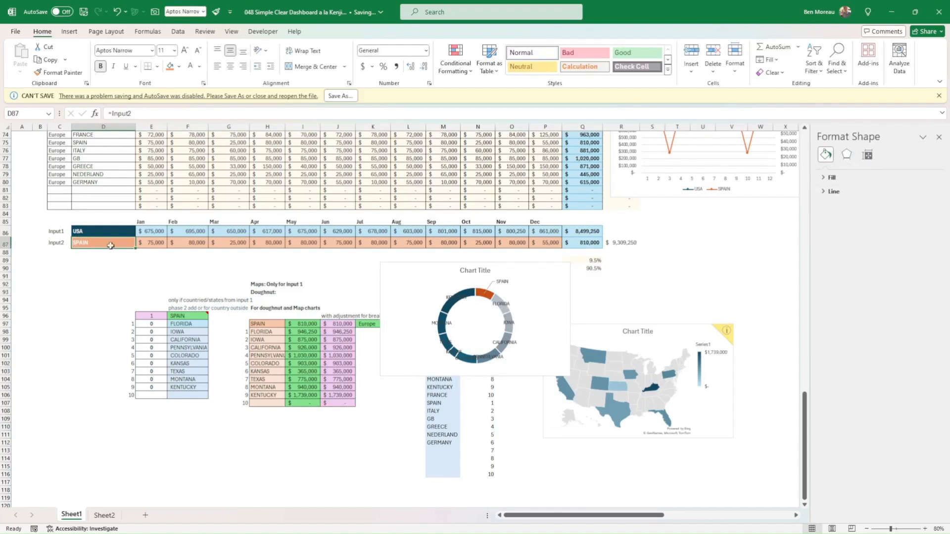
scroll(140, 232, up, 16)
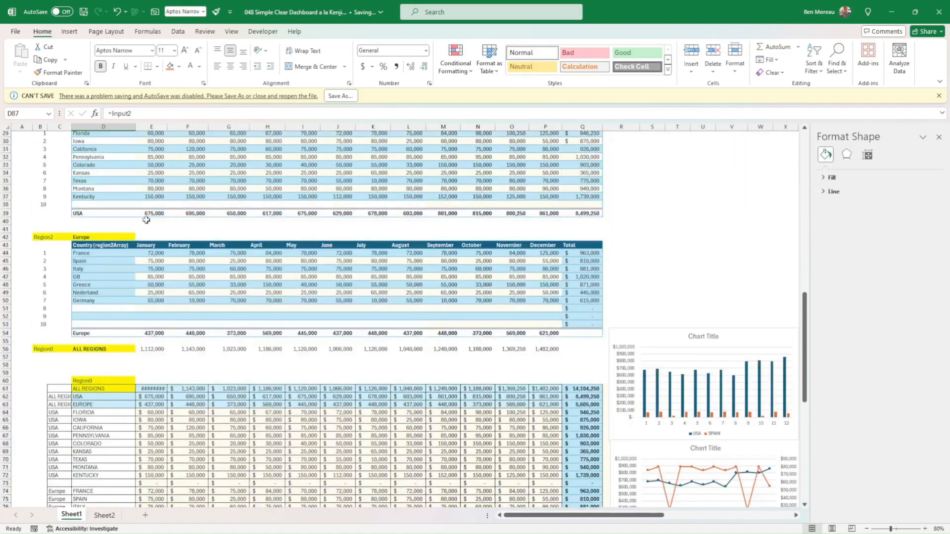
scroll(146, 221, up, 8)
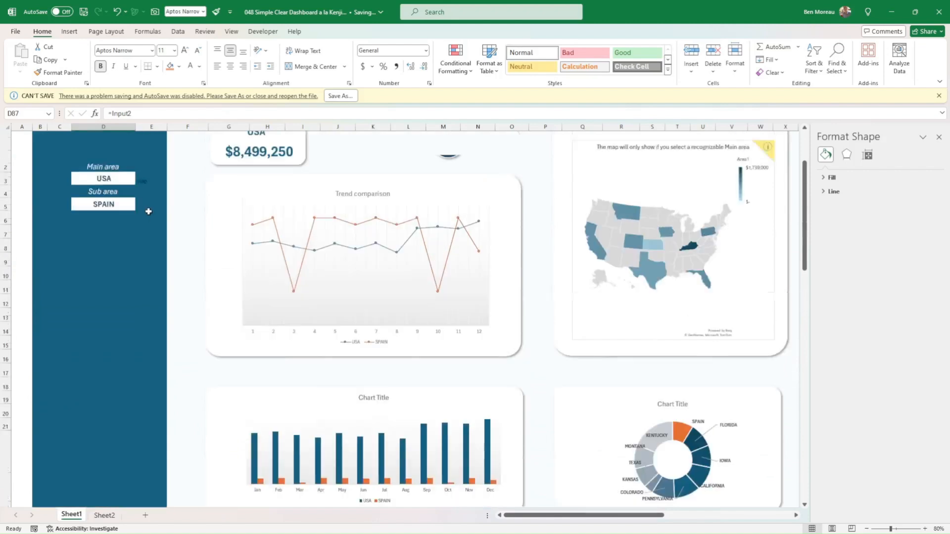
click(129, 206)
click(140, 204)
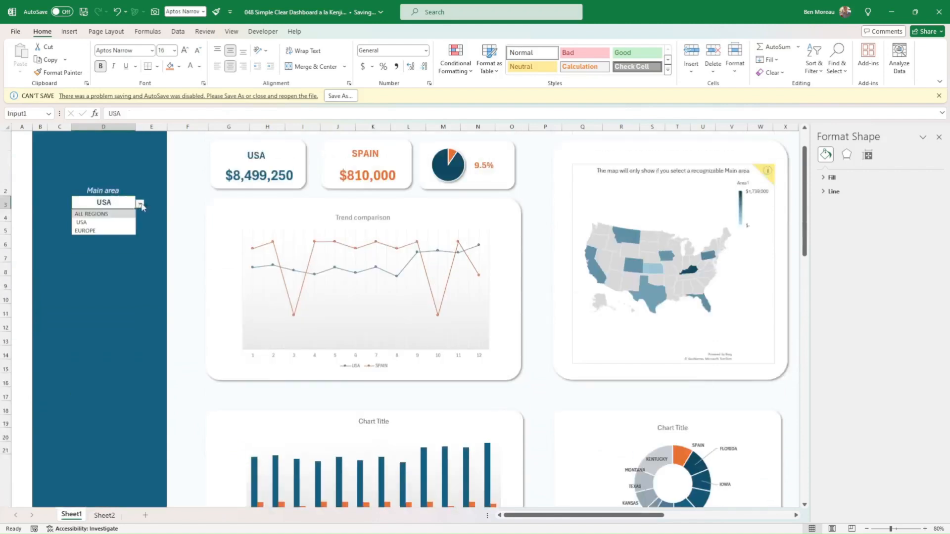
click(115, 215)
click(129, 228)
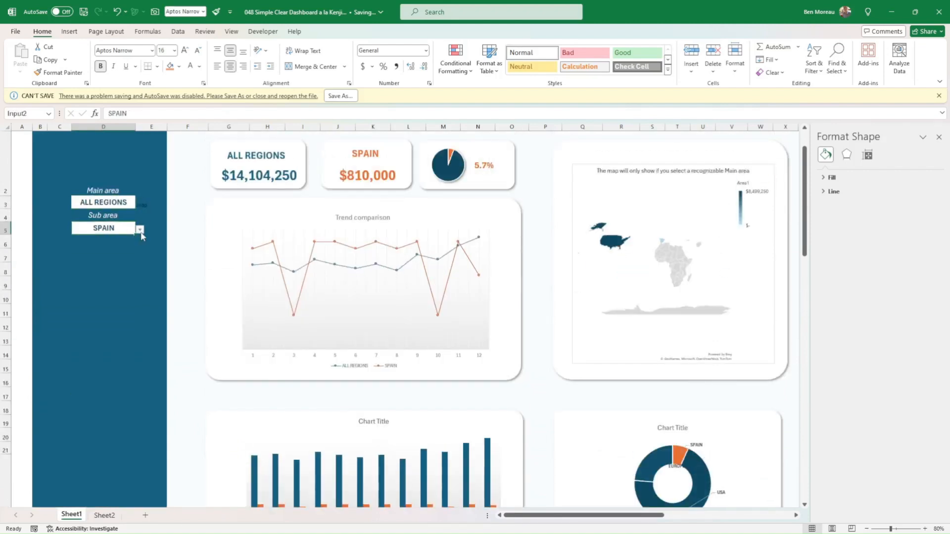
click(141, 230)
scroll(129, 256, up, 3)
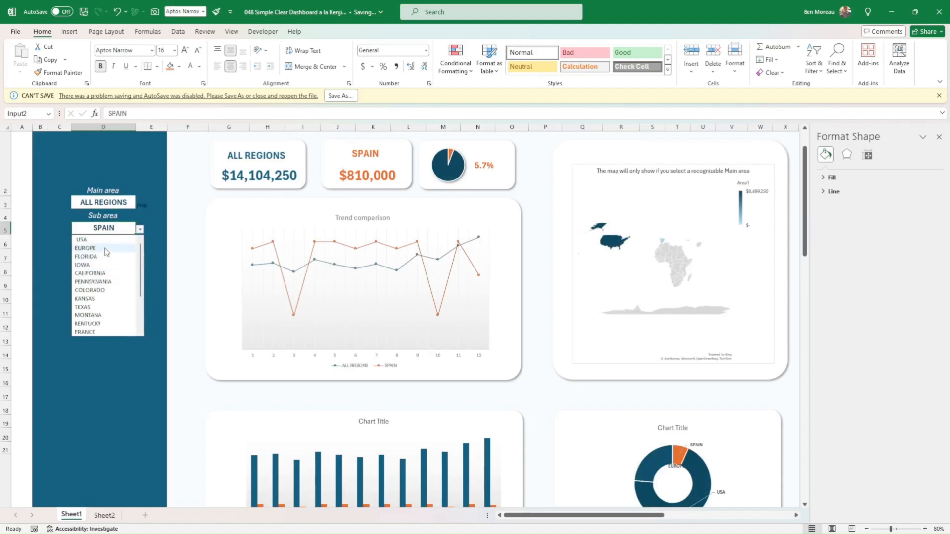
click(105, 252)
Check the new doughnut chart beside the helper tables, move it slightly up and to the left, and deselect it.
scroll(199, 286, down, 3)
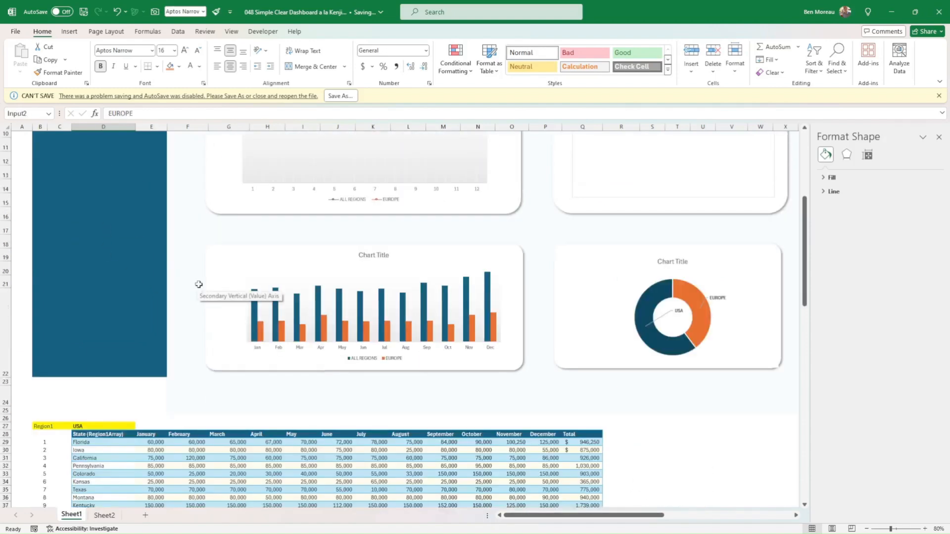
scroll(198, 285, down, 18)
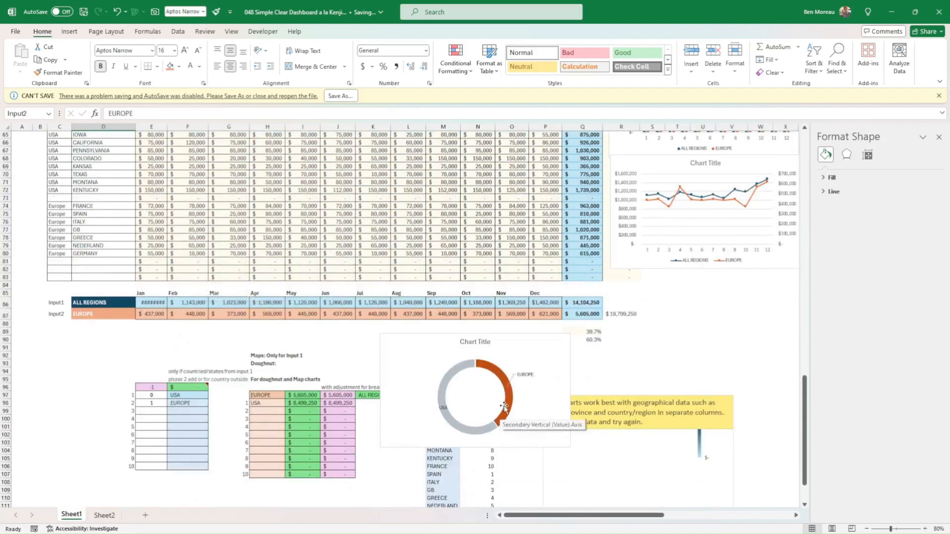
click(491, 426)
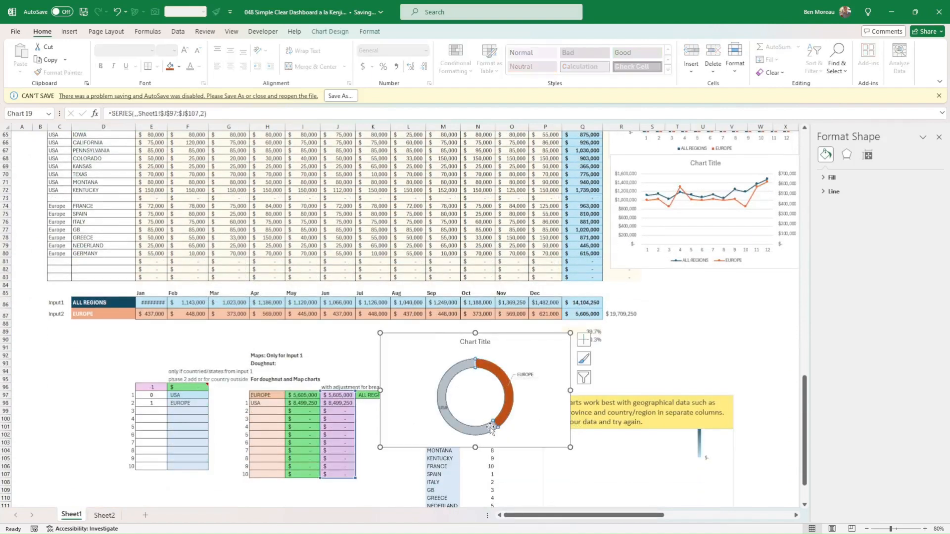
click(532, 490)
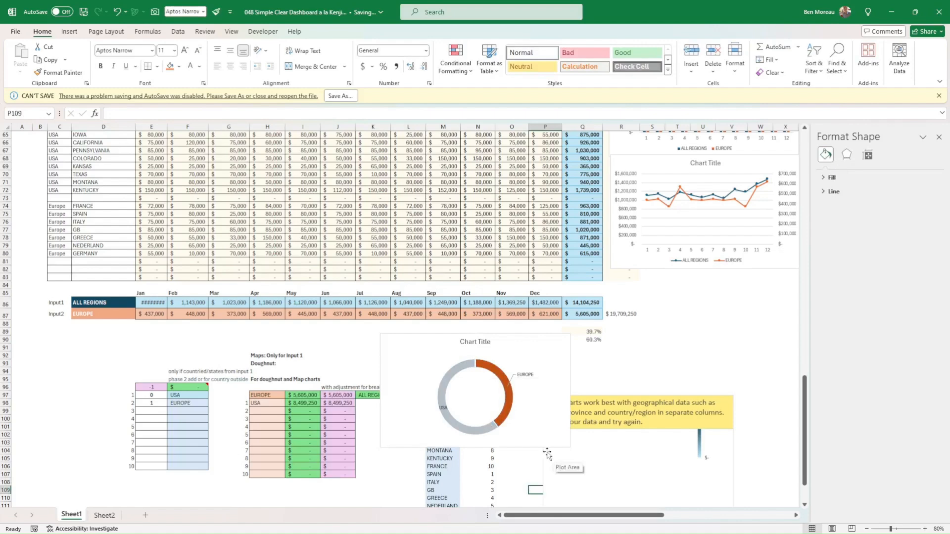
drag(541, 440, 525, 433)
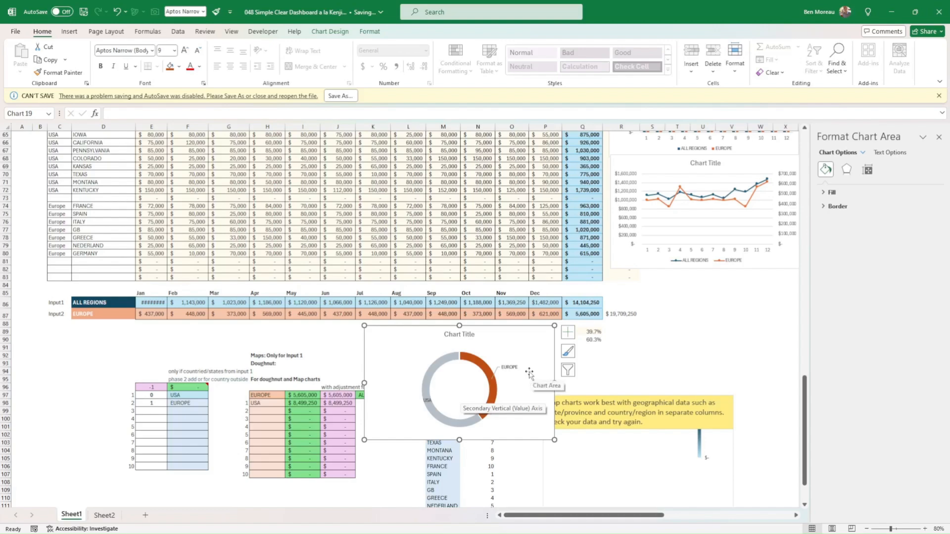
click(656, 359)
Inspect the dashboard's two total cards and open the Sub area total's cell link =$Q$87 for editing.
scroll(651, 322, up, 13)
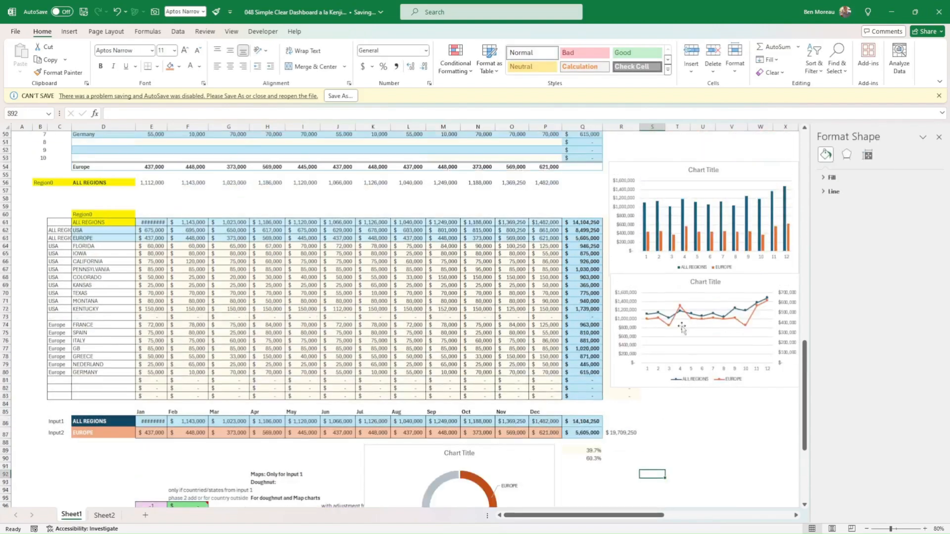
scroll(649, 304, up, 8)
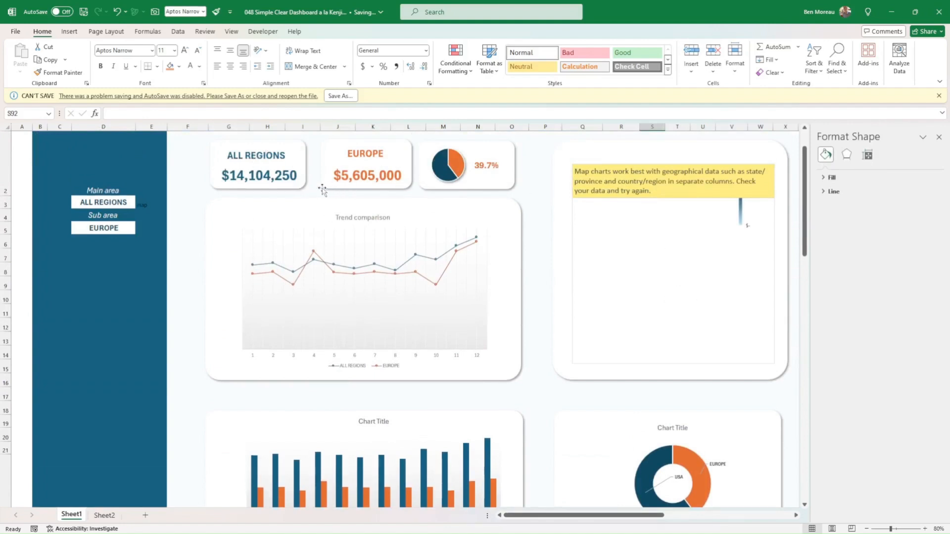
click(286, 188)
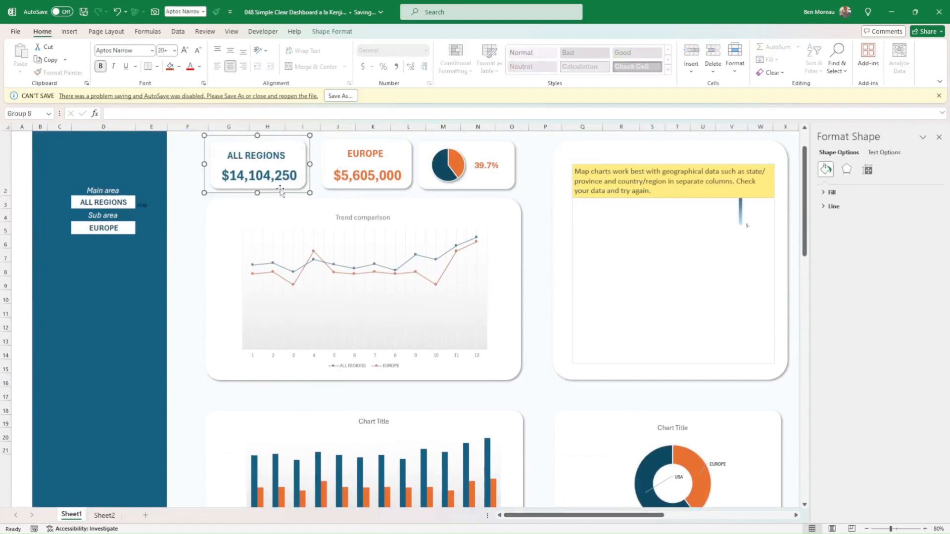
click(353, 187)
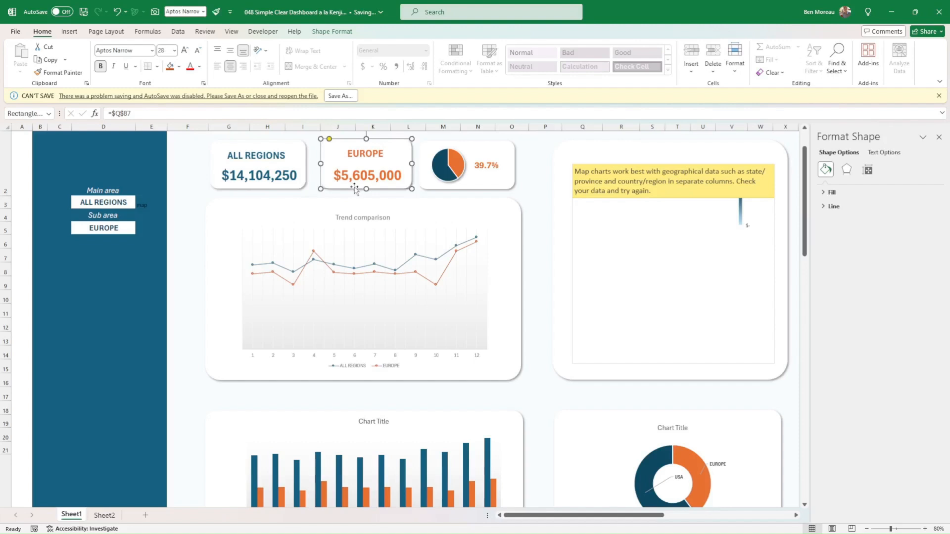
click(69, 32)
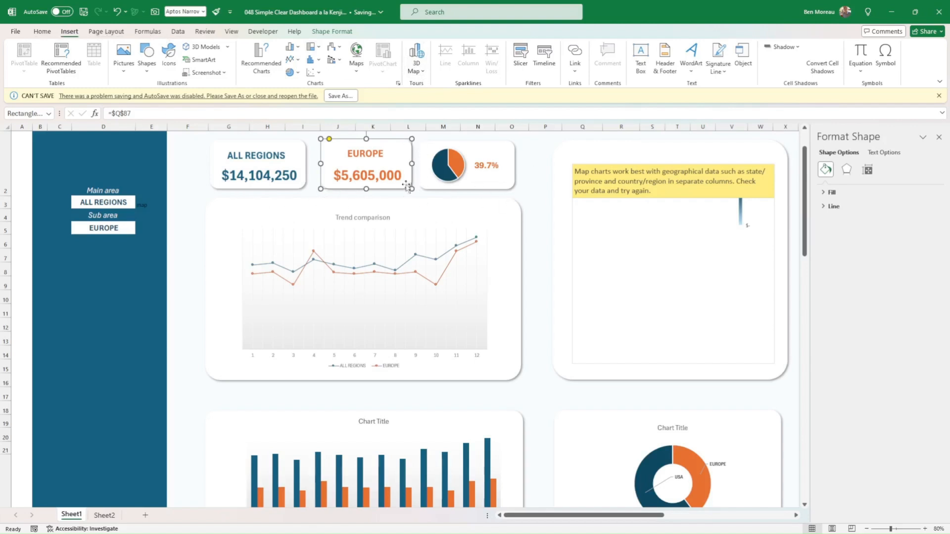
click(143, 113)
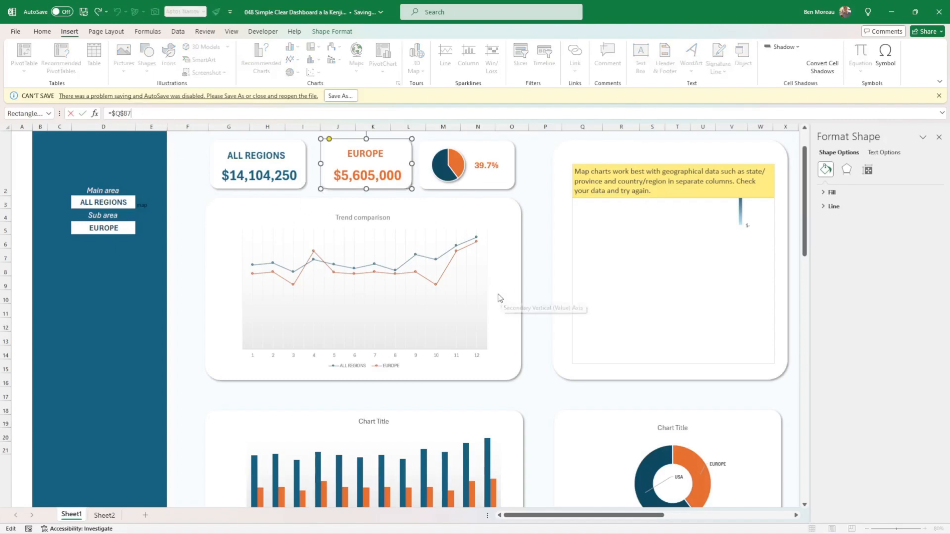
Examine the helper cells behind the dashboard cards: the Input1 and Input2 totals in Q86:Q87 and the percentages in Q89:Q90.
scroll(503, 299, down, 6)
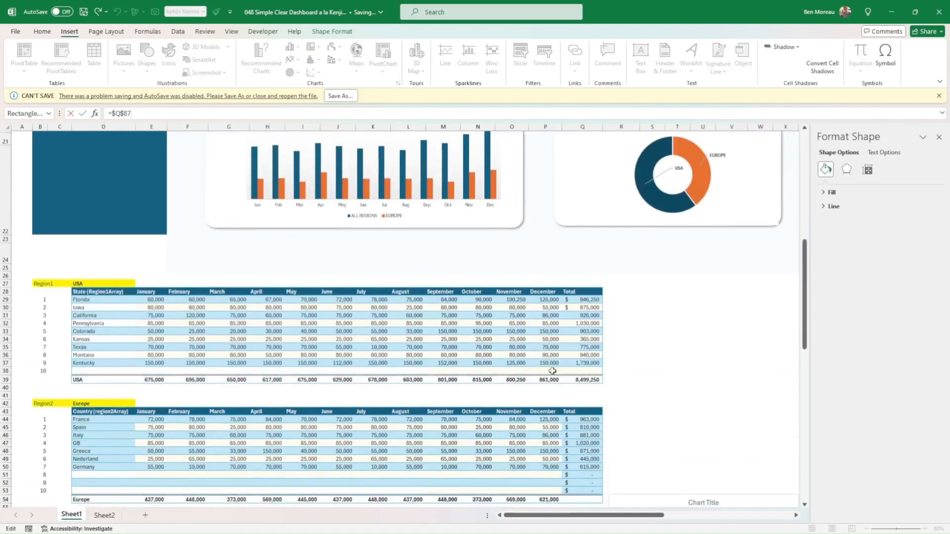
scroll(539, 361, up, 6)
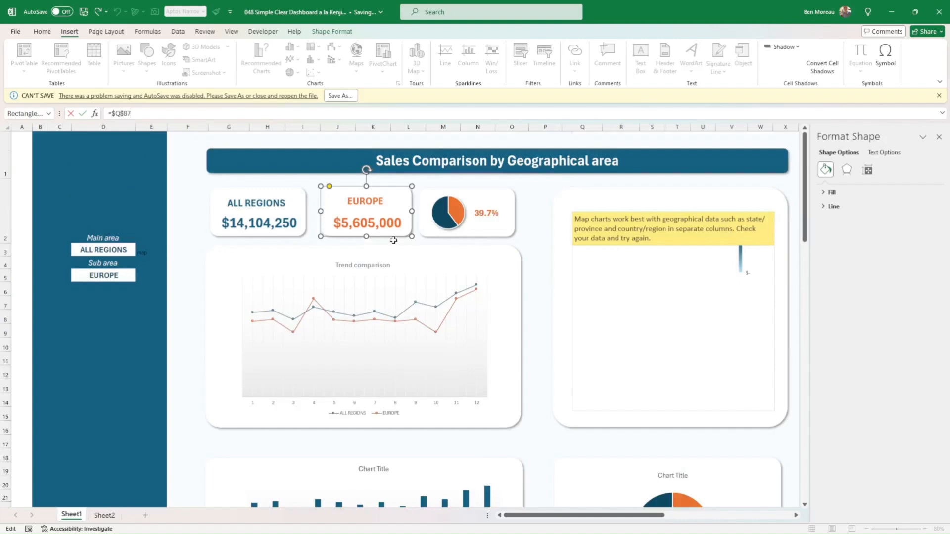
scroll(444, 292, down, 12)
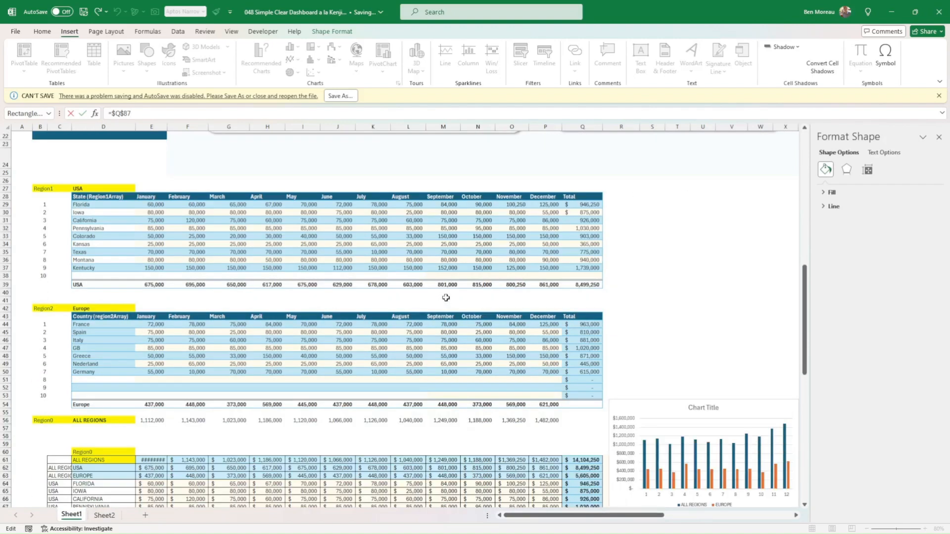
scroll(443, 302, down, 5)
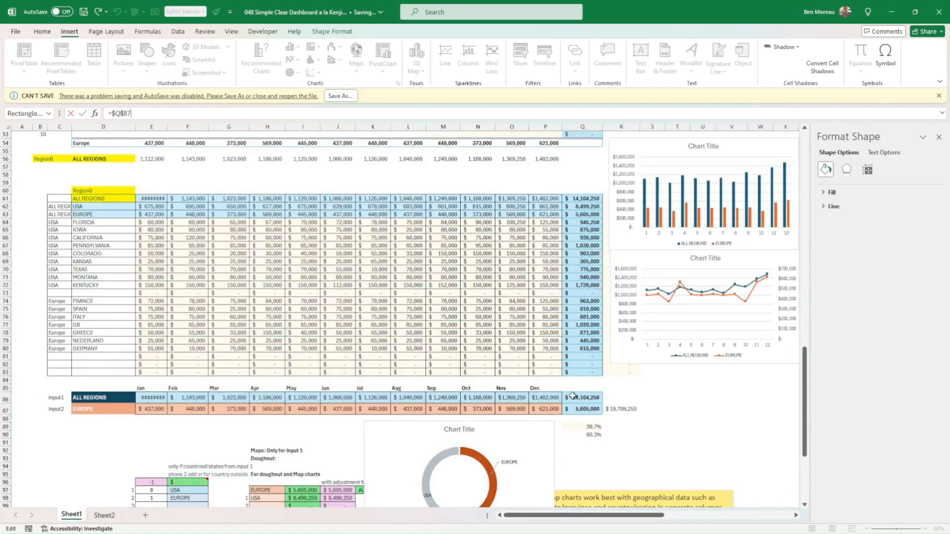
scroll(505, 219, up, 15)
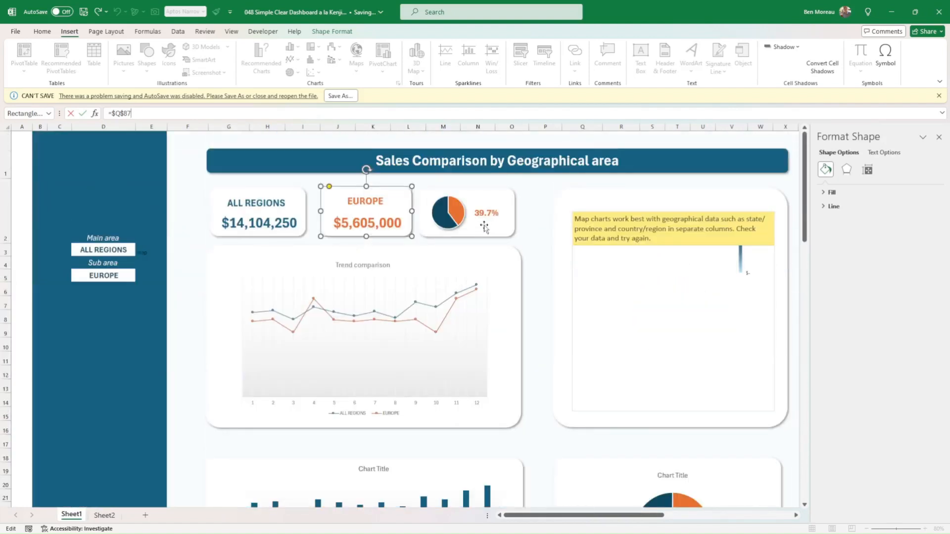
scroll(559, 237, down, 2)
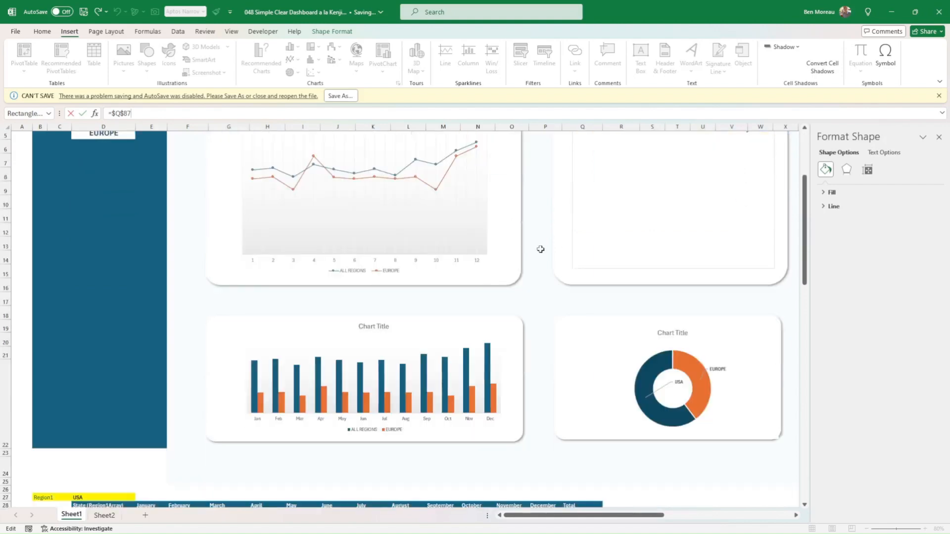
scroll(540, 249, down, 14)
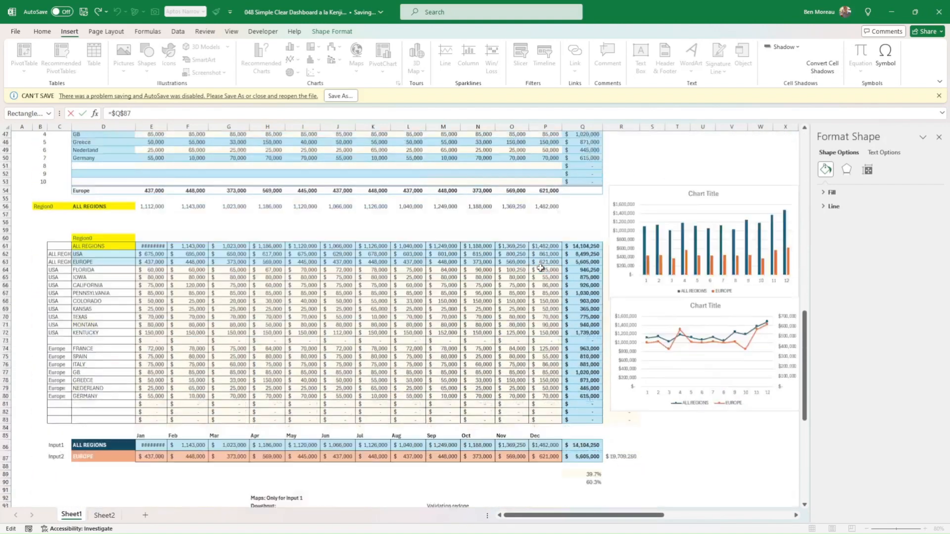
scroll(540, 268, down, 1)
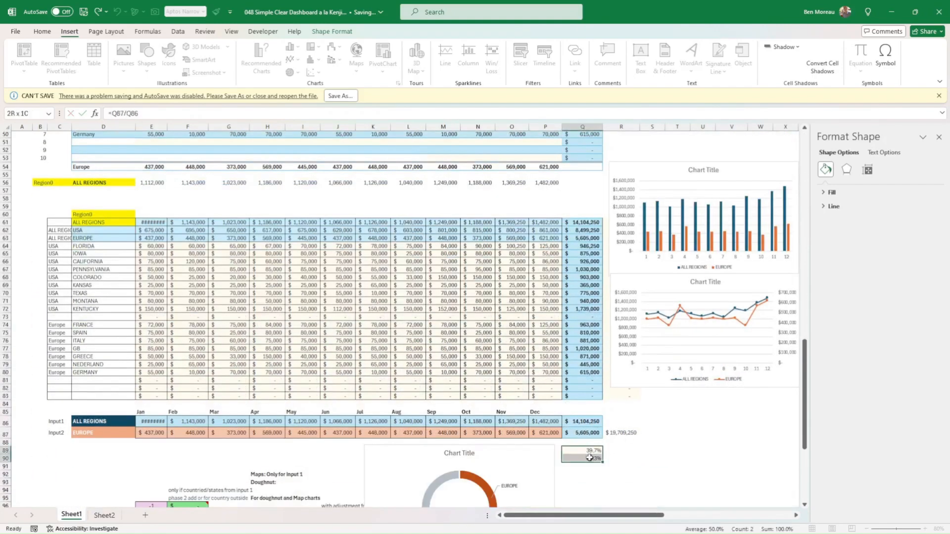
click(588, 422)
click(589, 433)
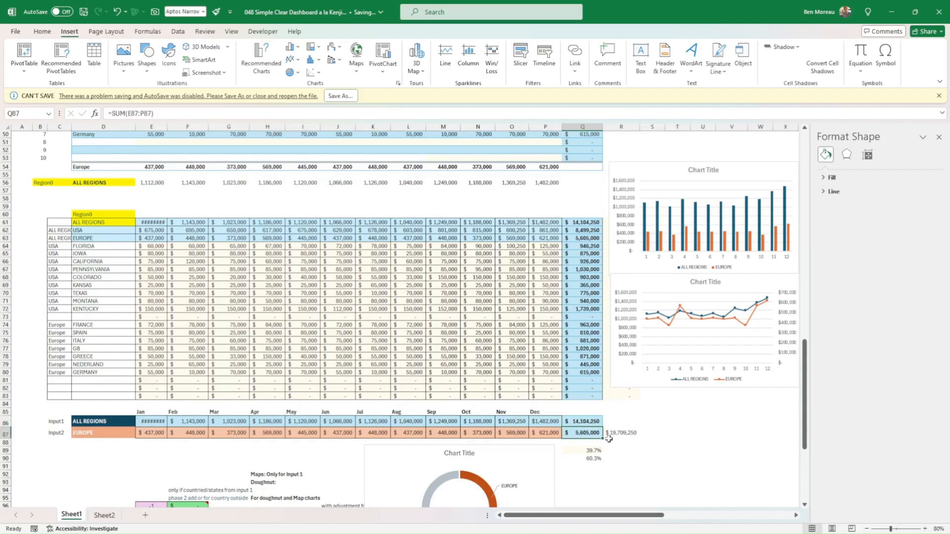
Shift the rounded background shape behind the Trend comparison chart slightly to the right and down.
scroll(533, 392, up, 13)
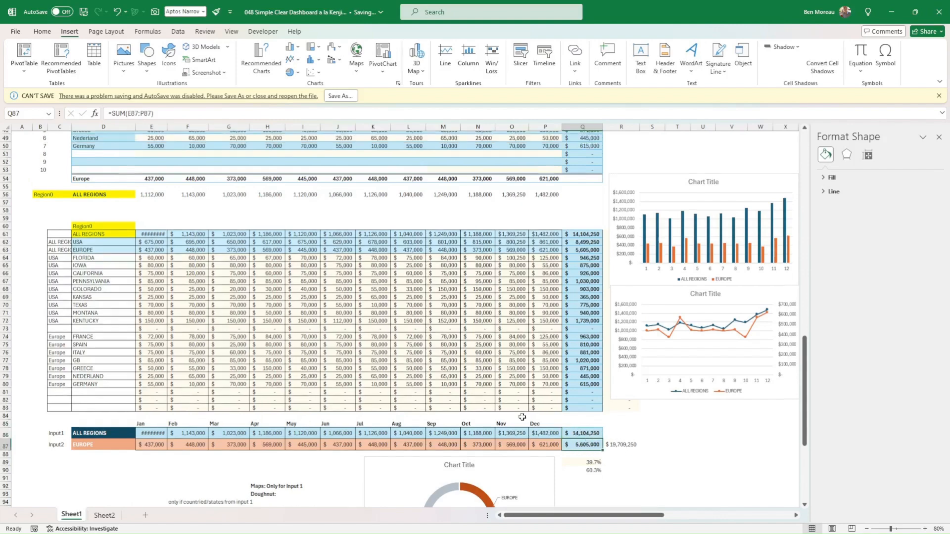
scroll(522, 328, up, 4)
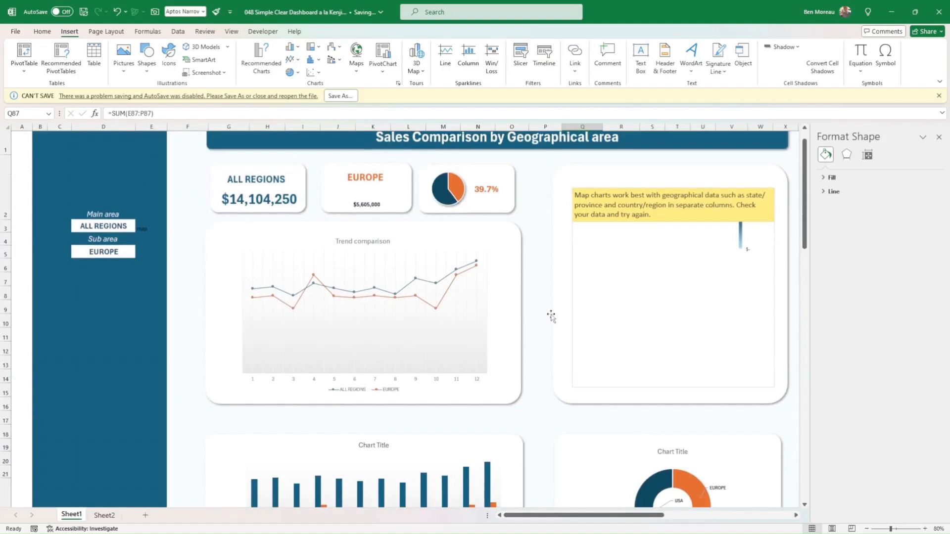
click(520, 365)
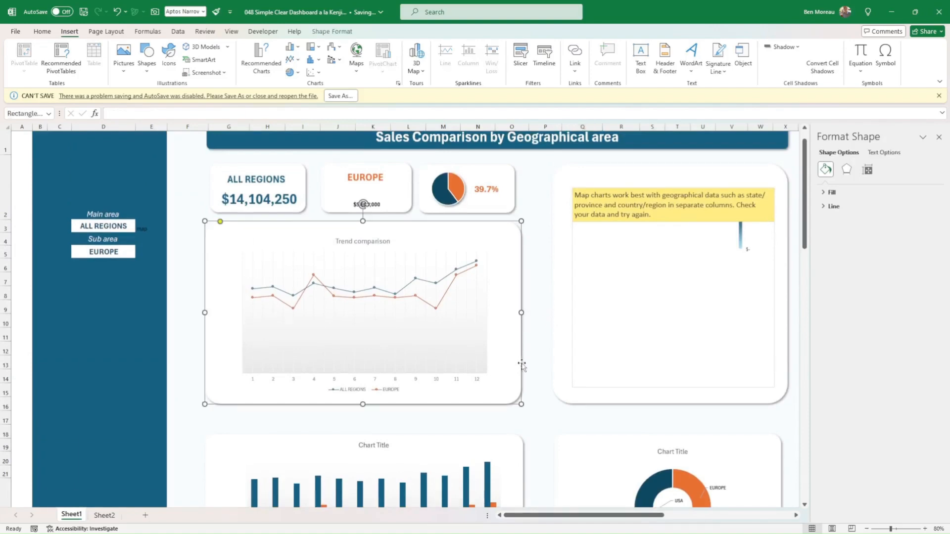
mouse_move(525, 366)
mouse_down()
mouse_move(505, 343)
mouse_move(486, 387)
mouse_move(536, 396)
mouse_move(544, 385)
mouse_move(341, 394)
mouse_move(314, 421)
mouse_move(302, 455)
mouse_move(461, 341)
mouse_move(528, 374)
mouse_up()
scroll(533, 362, down, 3)
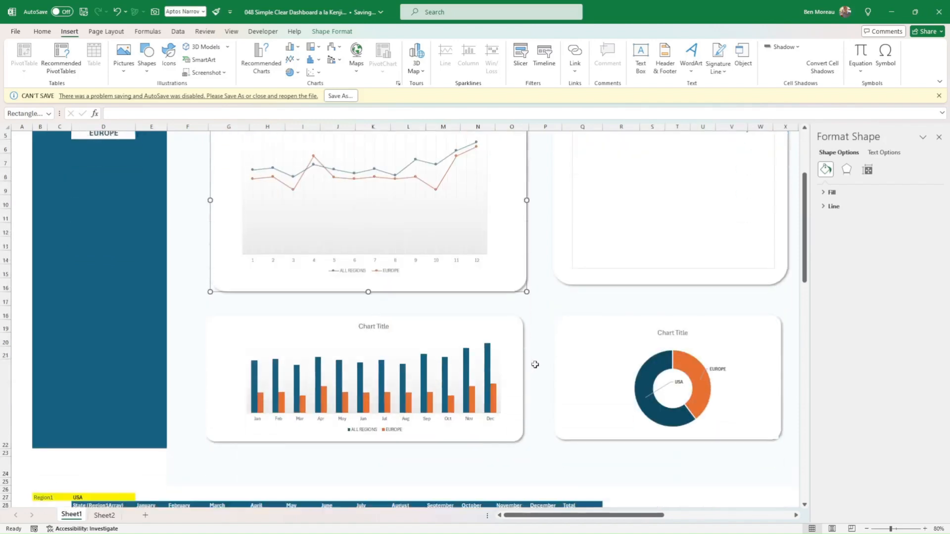
scroll(537, 359, up, 4)
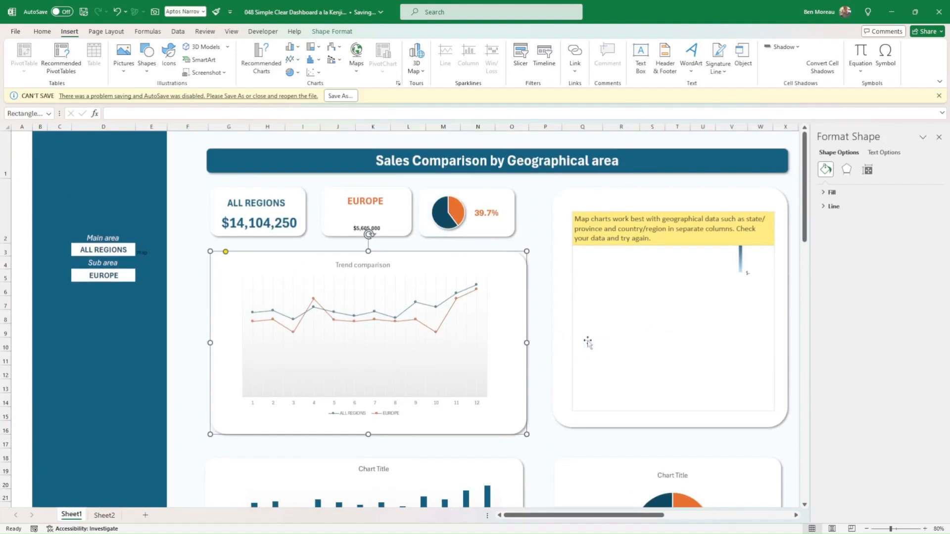
Test the dashboard's Main area with USA and leave it set to EUROPE.
click(137, 251)
click(139, 253)
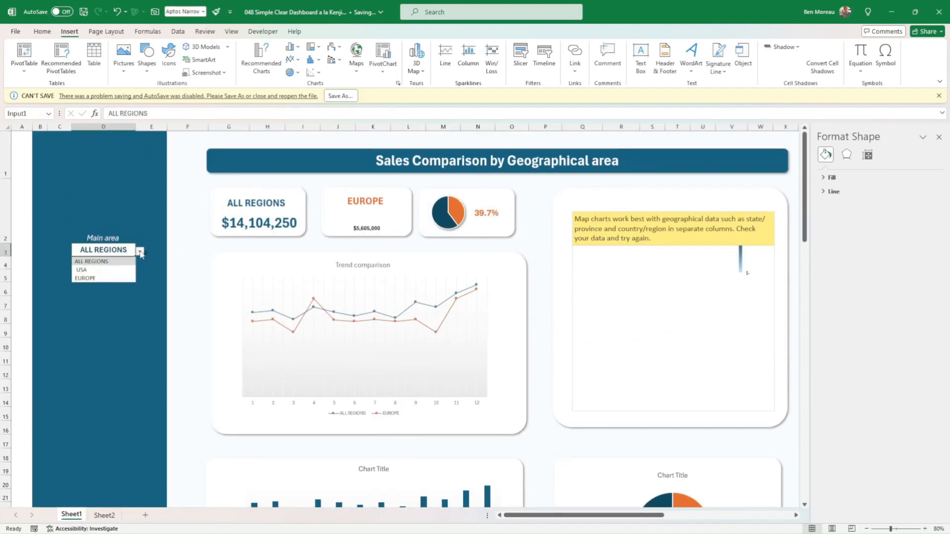
click(127, 263)
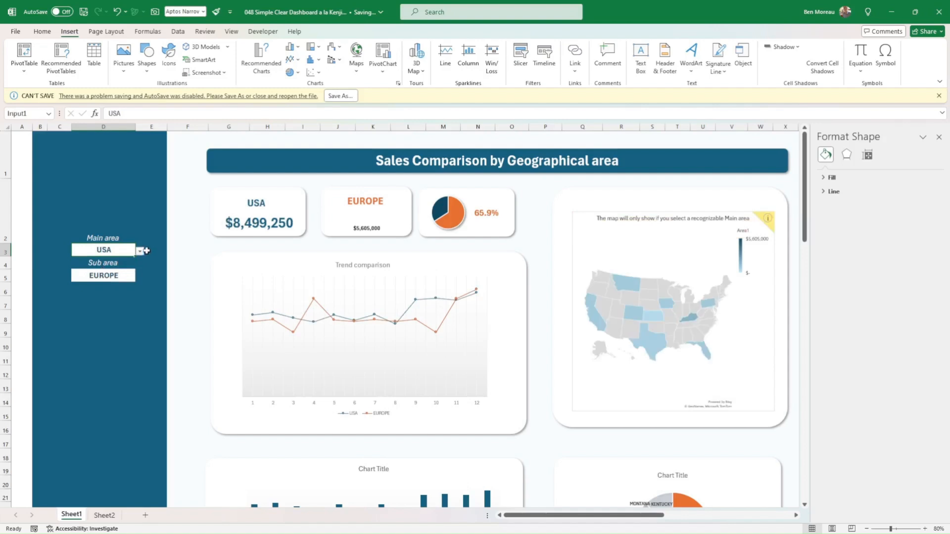
click(140, 252)
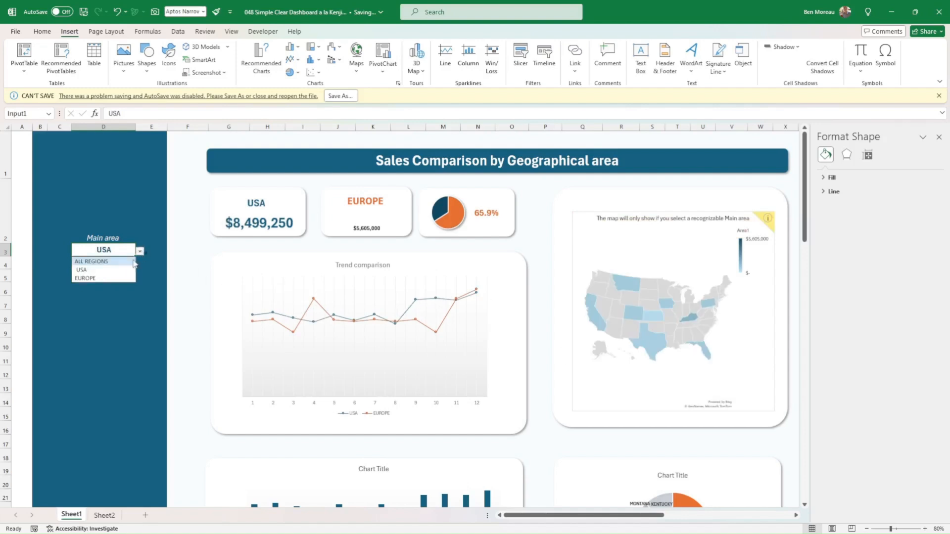
click(114, 276)
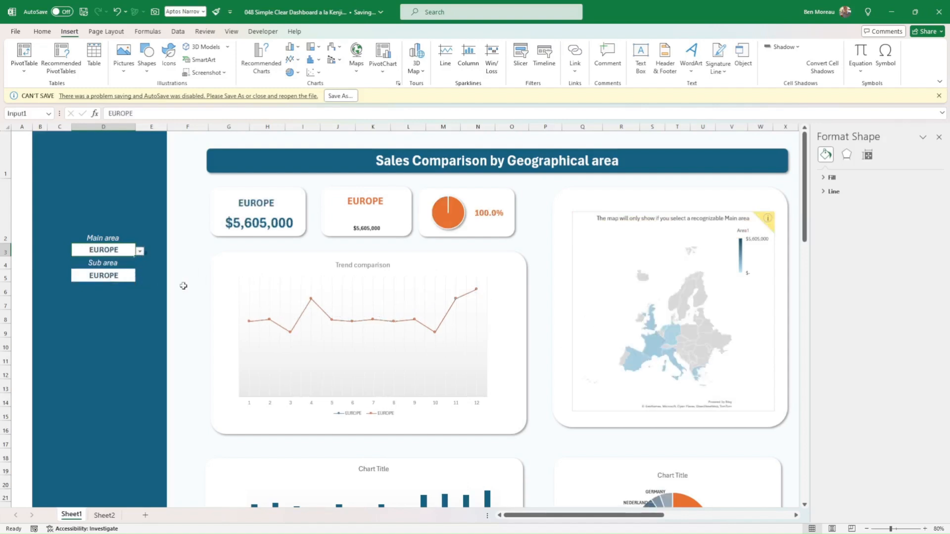
Test the dashboard's Main area with ALL REGIONS and leave it set to USA.
click(140, 252)
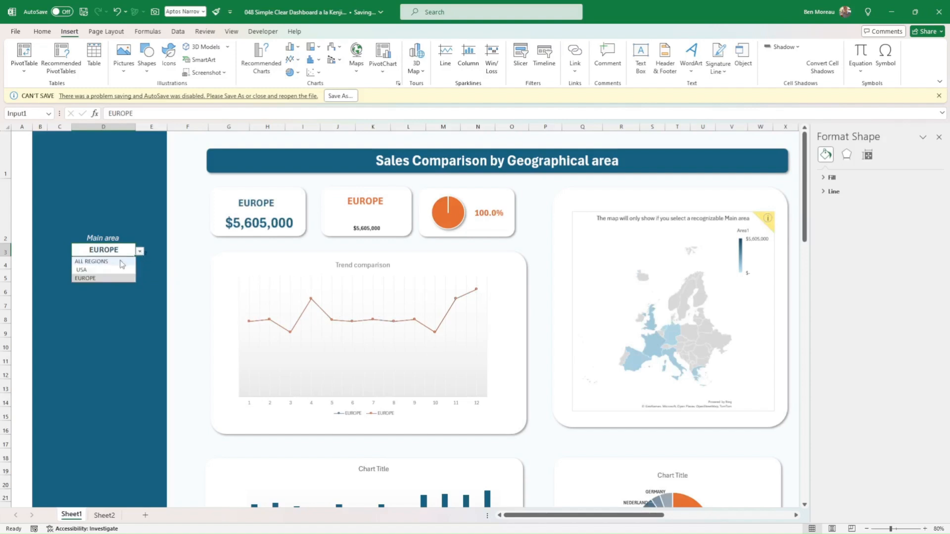
click(104, 262)
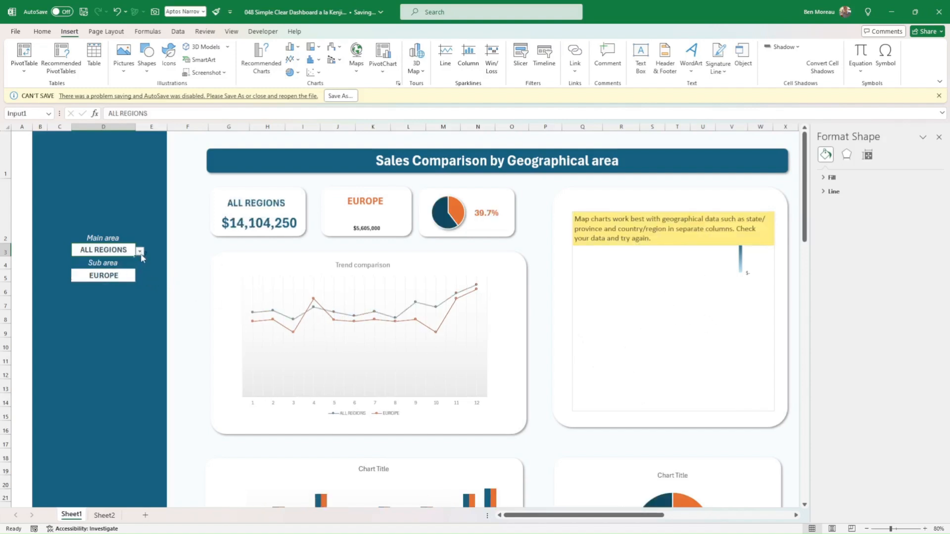
click(140, 252)
click(112, 271)
click(129, 278)
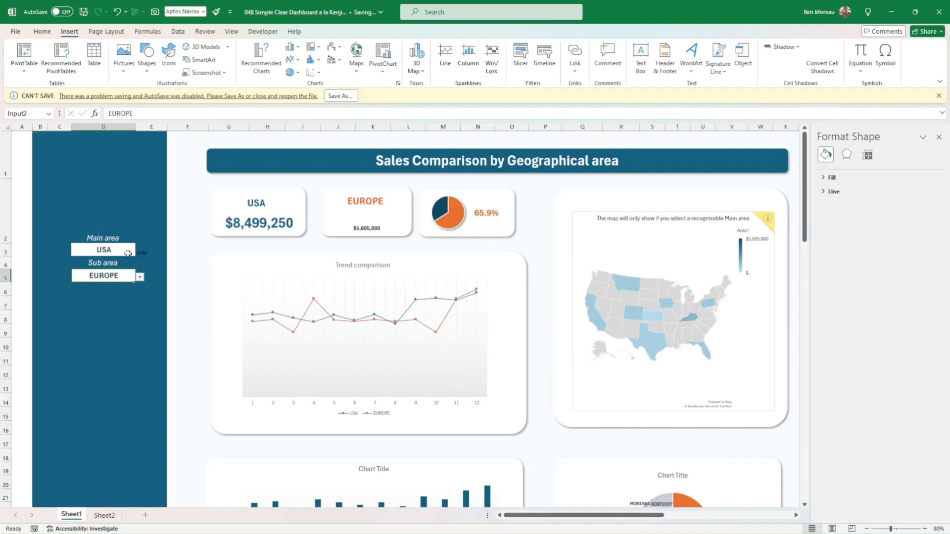
Reapply the Clustered Column chart type to the monthly column chart below the Trend comparison chart.
scroll(646, 401, down, 1)
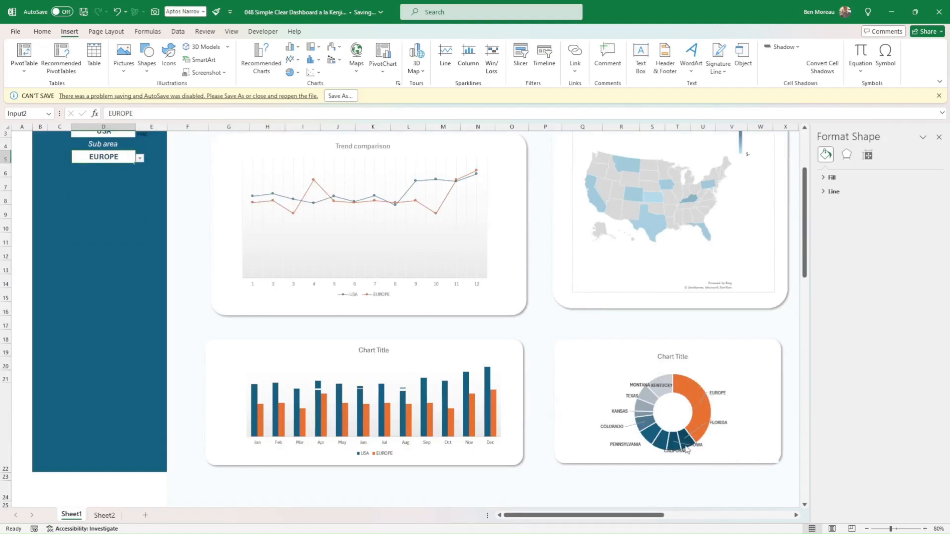
scroll(298, 372, up, 1)
scroll(299, 341, down, 2)
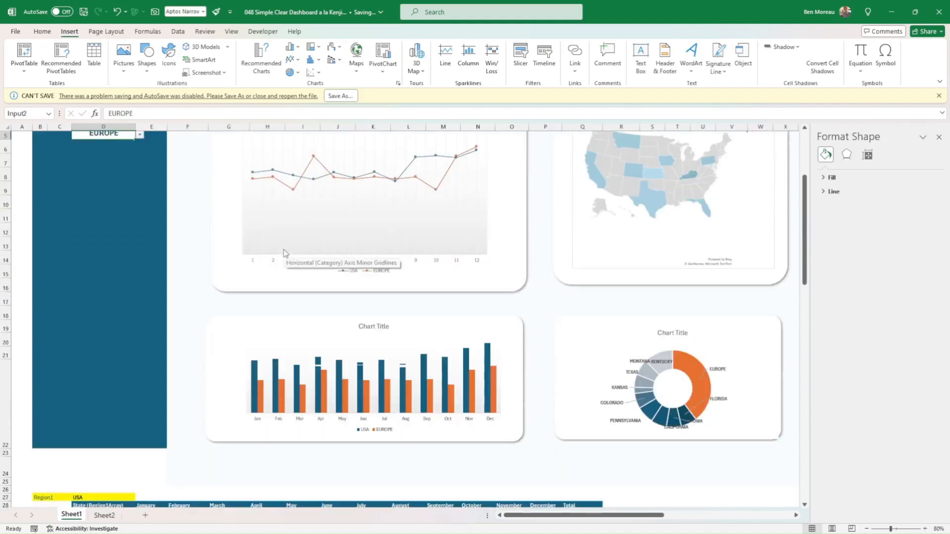
click(325, 368)
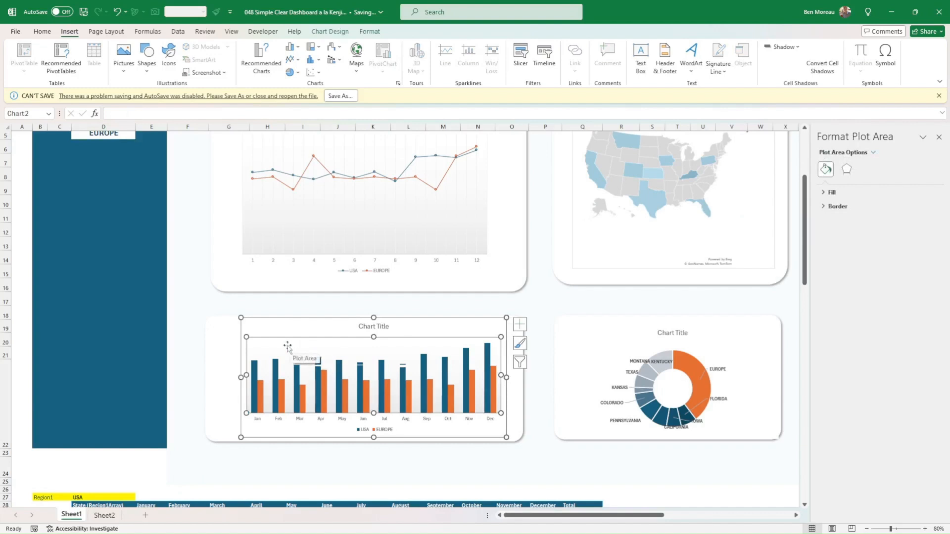
click(188, 321)
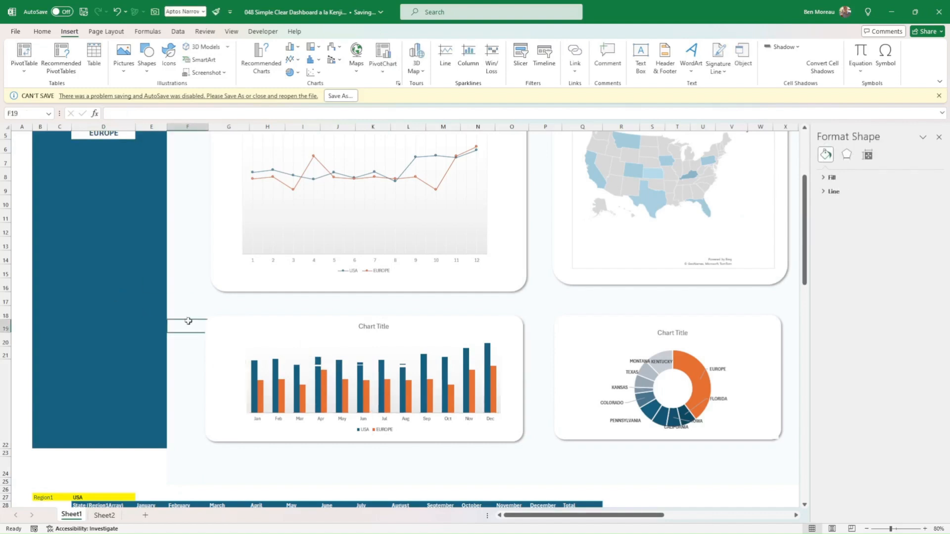
key(Down)
click(310, 361)
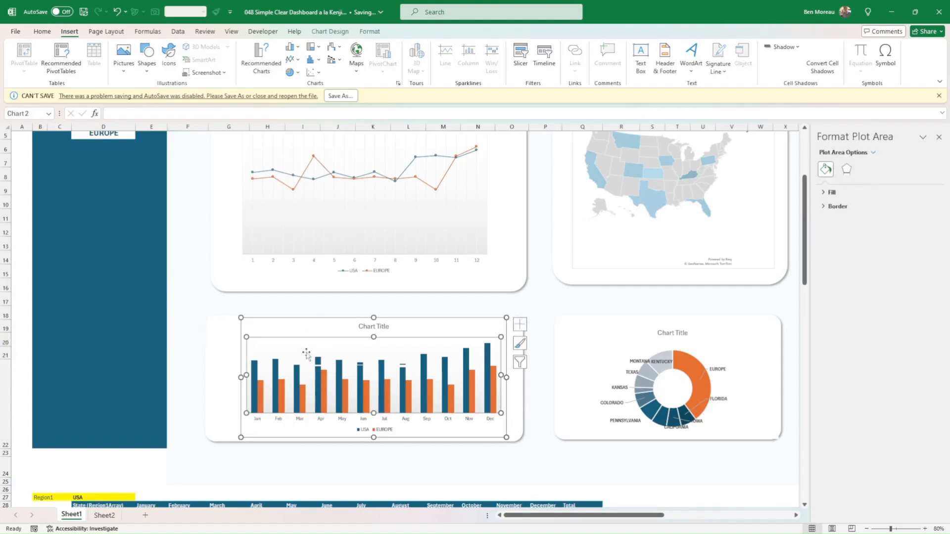
right_click(306, 354)
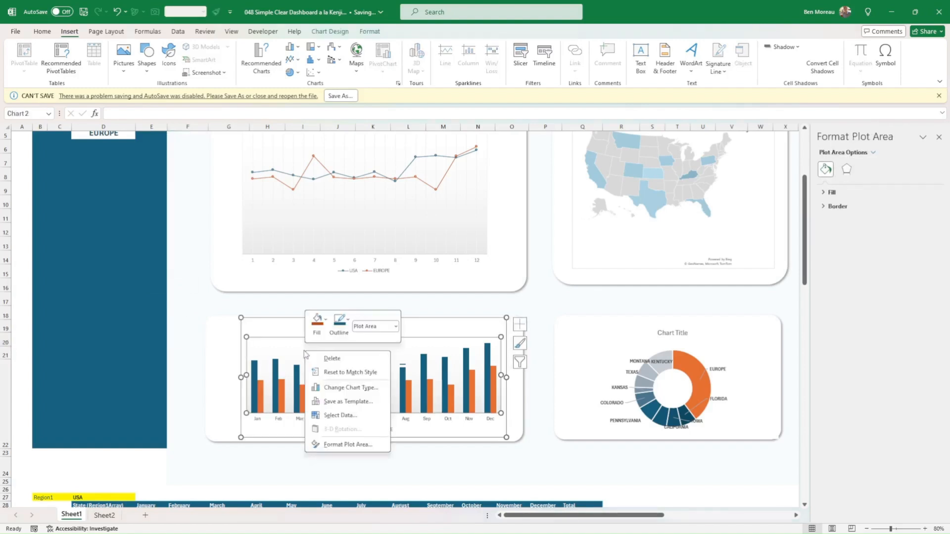
click(331, 388)
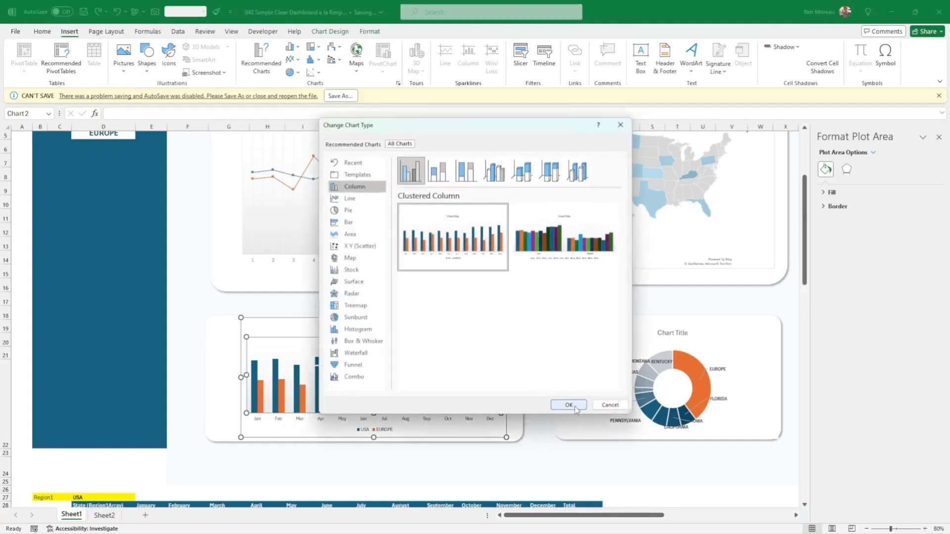
click(574, 407)
click(481, 459)
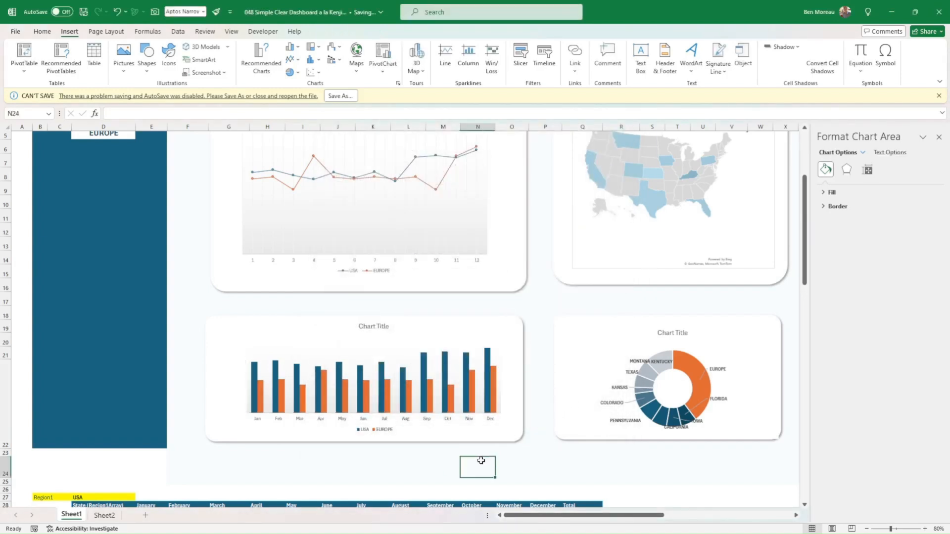
Inspect the gradient fill options for the Trend comparison chart's plot area without applying one.
scroll(478, 297, up, 1)
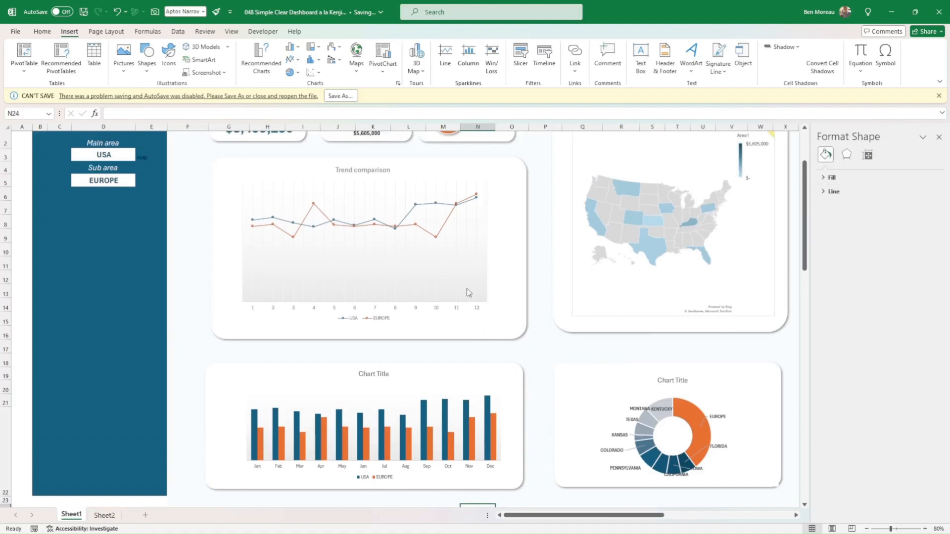
click(446, 290)
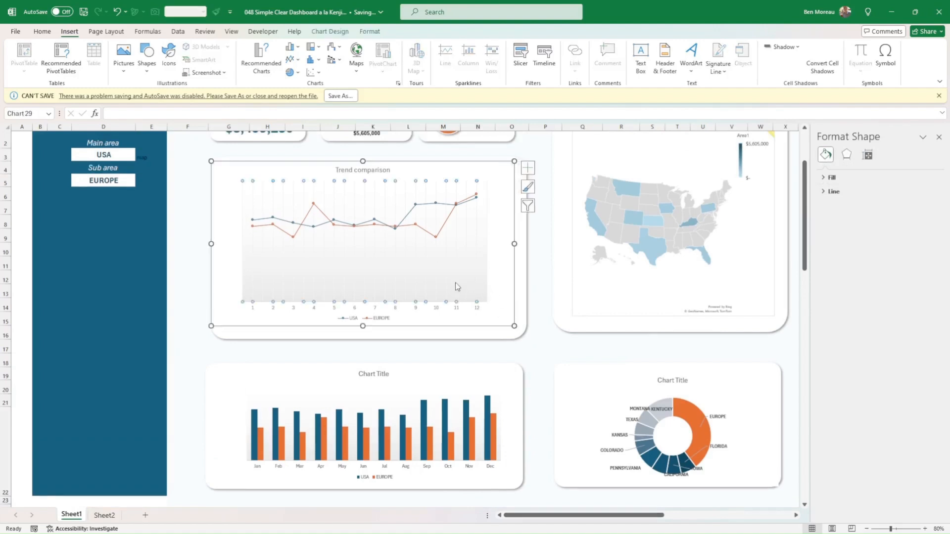
click(489, 289)
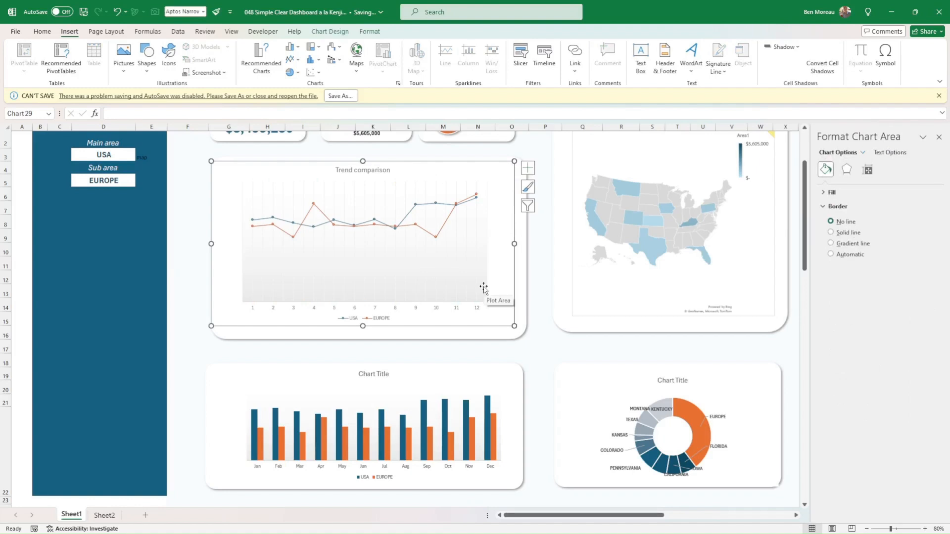
click(484, 288)
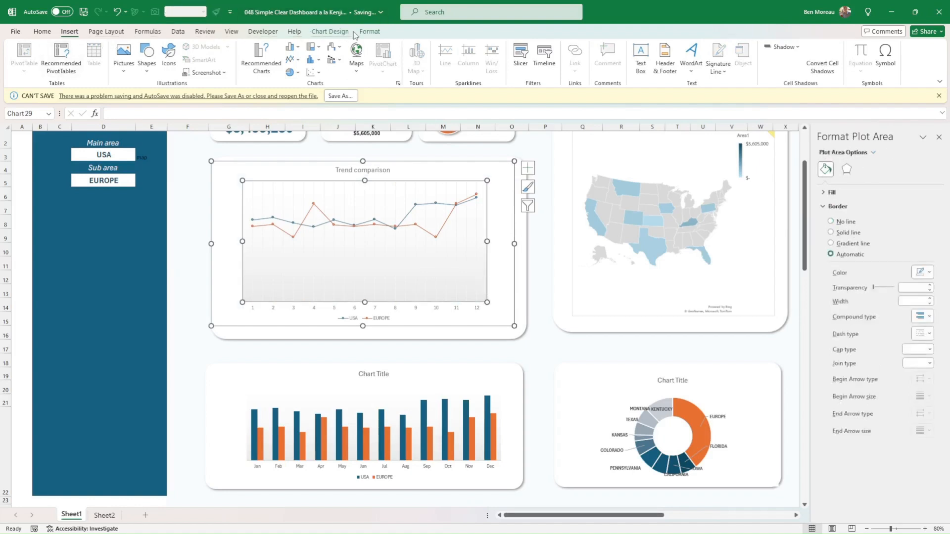
click(369, 32)
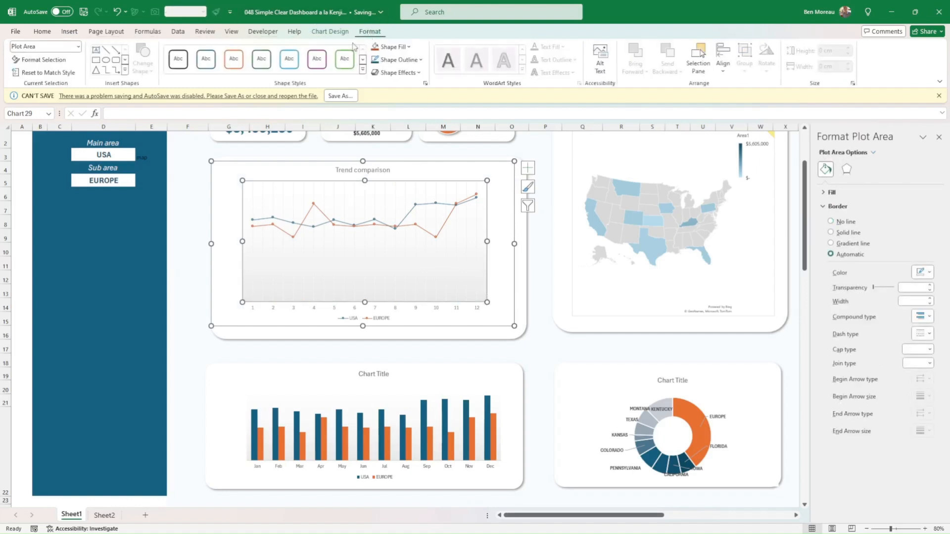
click(408, 47)
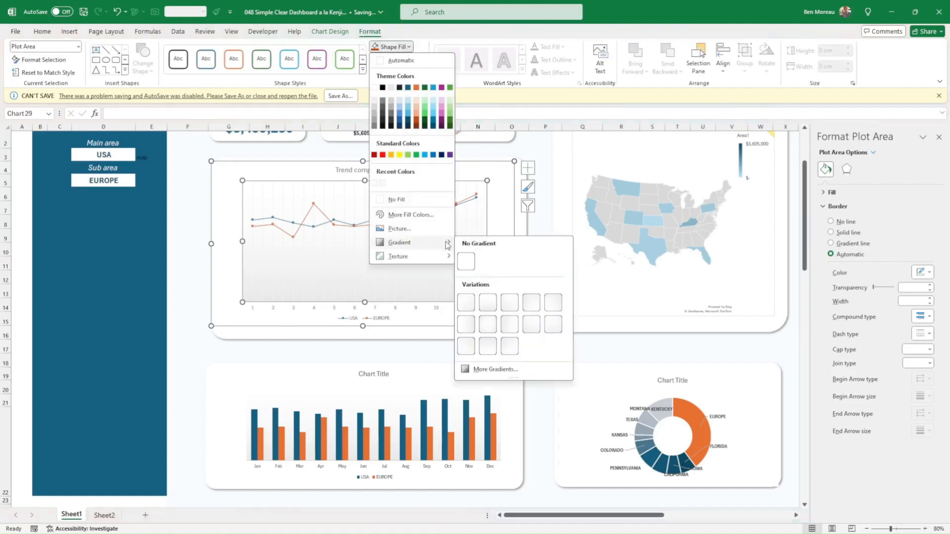
mouse_move(448, 243)
click(536, 407)
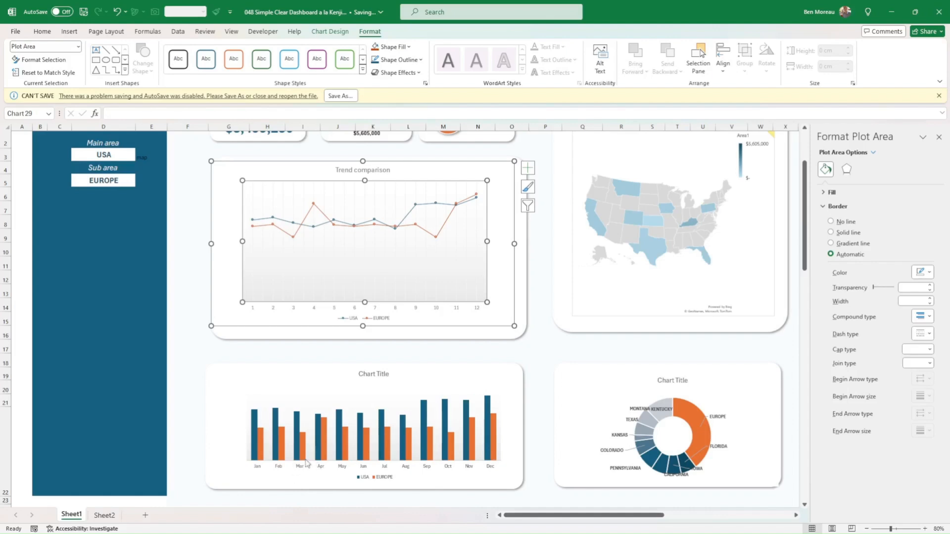
Move the PENNSYLVANIA and COLORADO data labels of the helper doughnut chart outward, clear of the ring.
scroll(276, 414, down, 1)
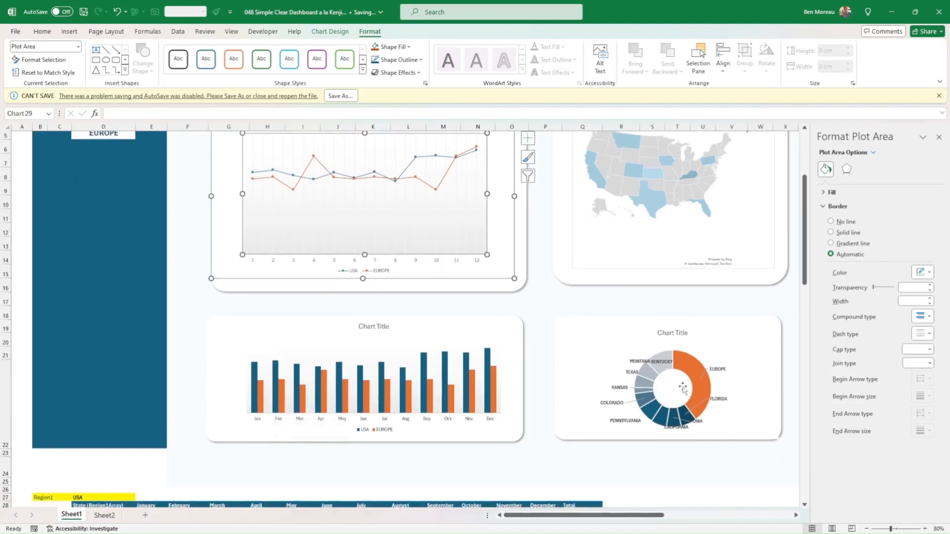
scroll(642, 362, down, 1)
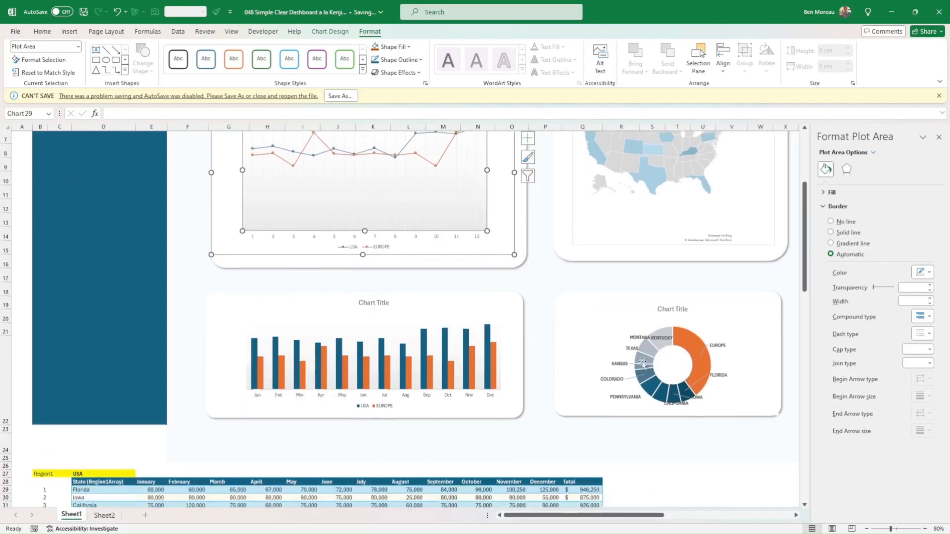
scroll(640, 365, down, 20)
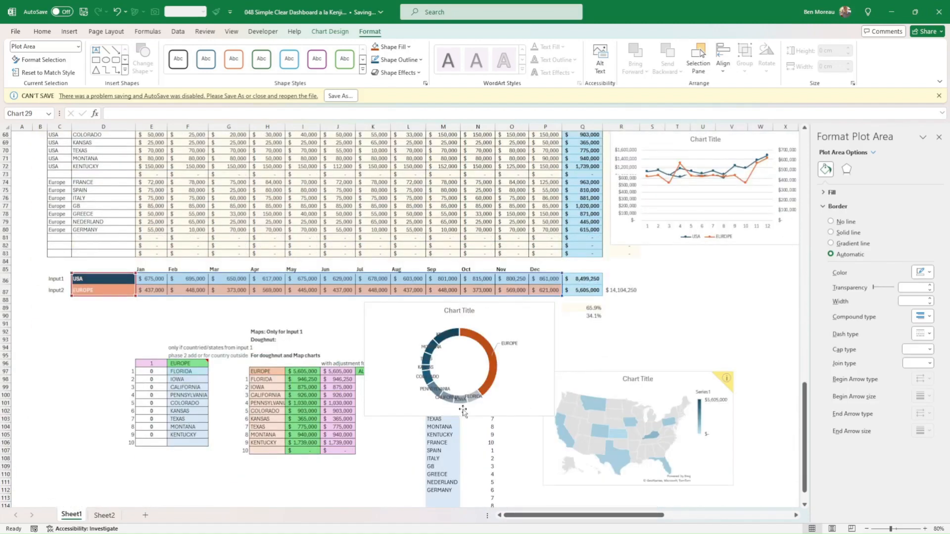
click(427, 391)
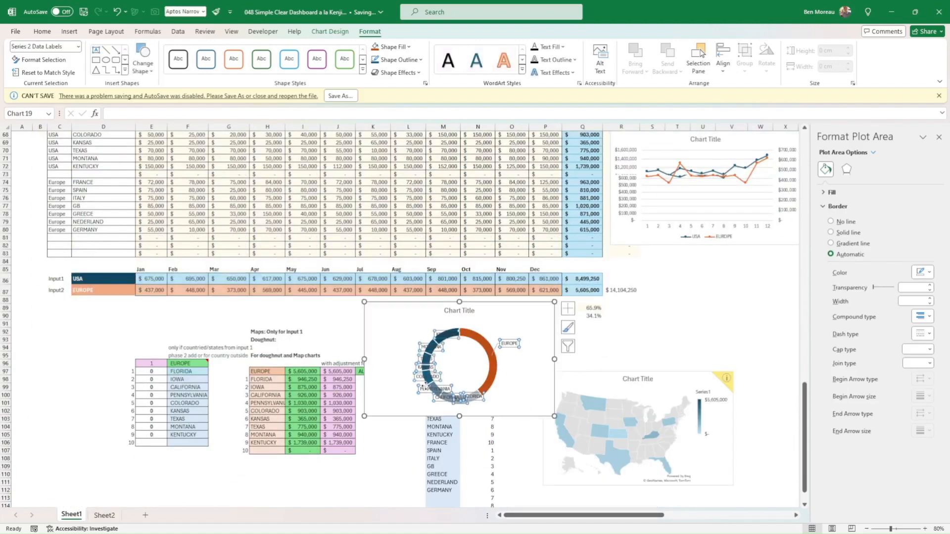
click(418, 390)
mouse_move(417, 393)
mouse_down()
mouse_move(420, 379)
mouse_move(398, 376)
mouse_up()
click(427, 377)
Move the KANSAS and MONTANA data labels outward from the helper doughnut chart's ring.
click(424, 368)
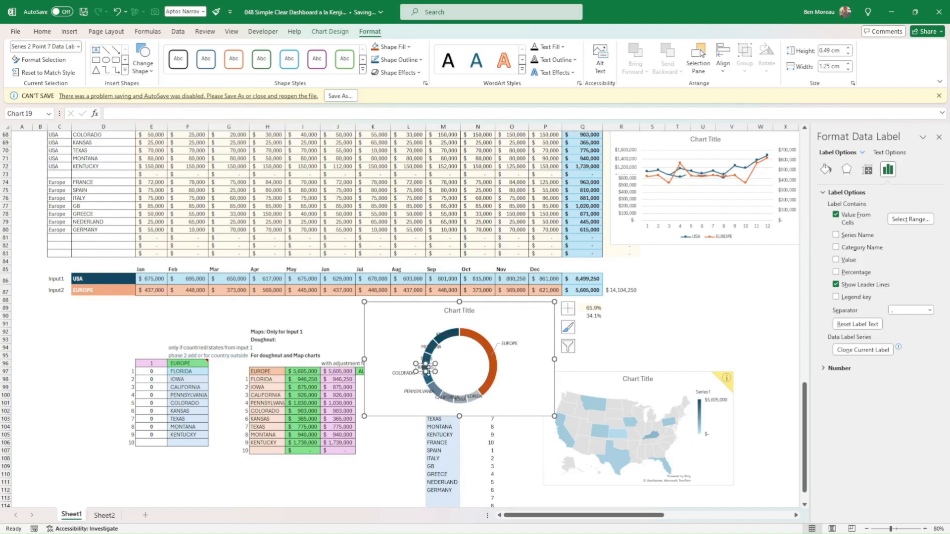
drag(430, 370, 407, 358)
click(420, 360)
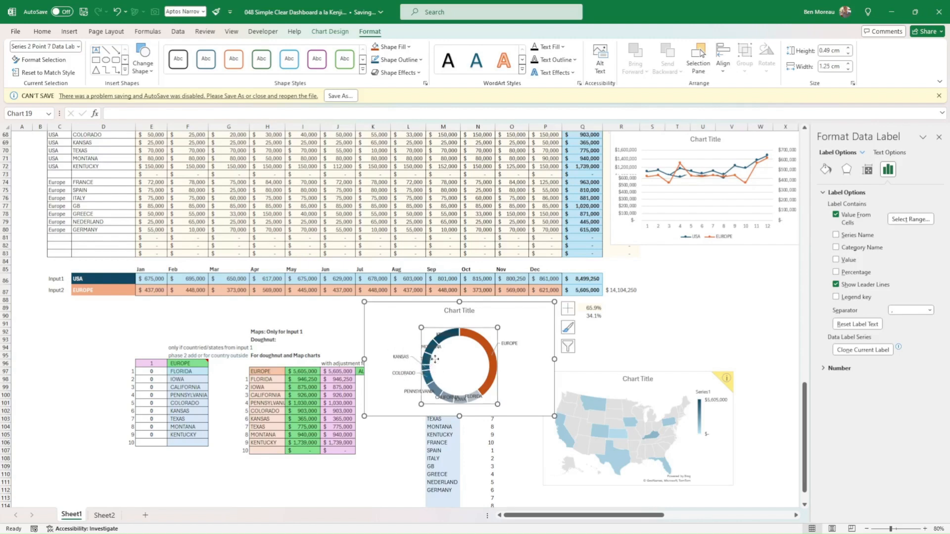
click(420, 360)
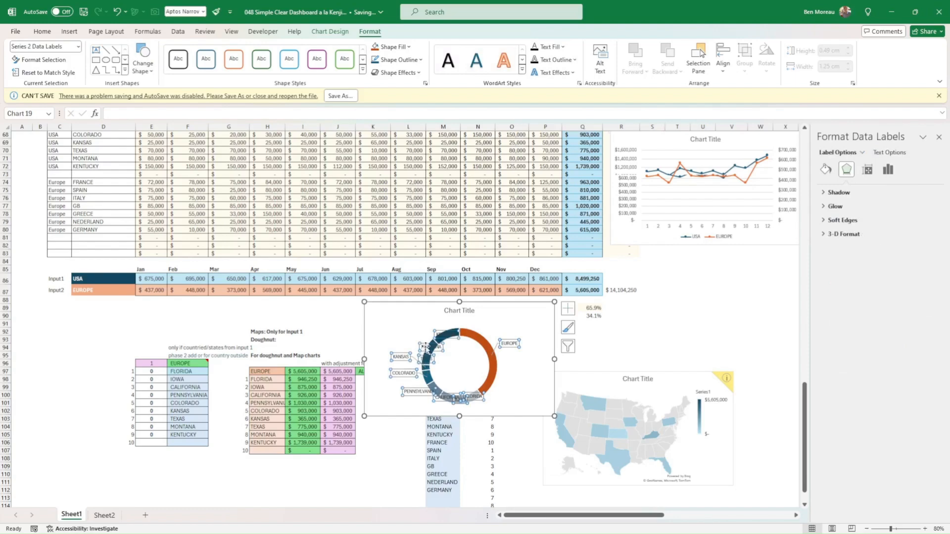
click(426, 347)
drag(426, 347, 408, 338)
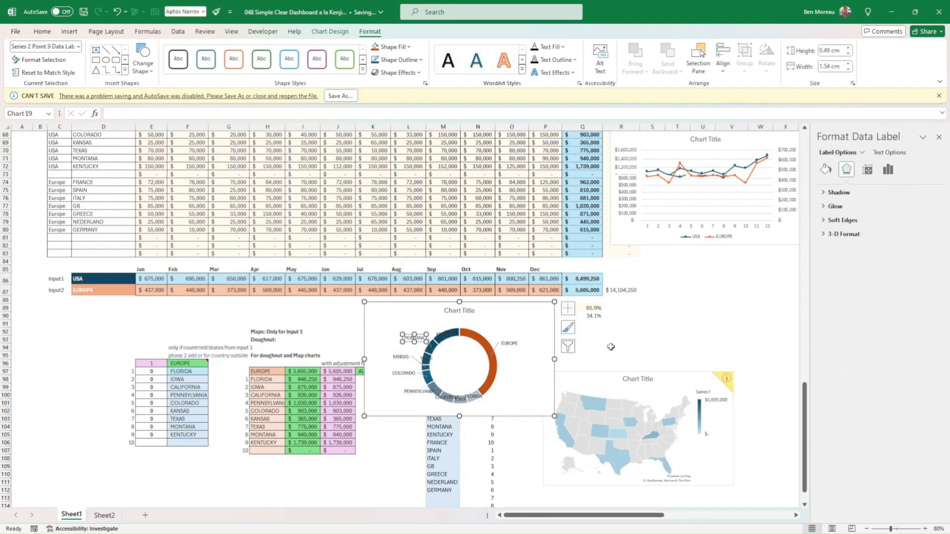
click(611, 347)
Return to the dashboard and close the shape formatting pane to widen the sheet view.
scroll(612, 347, up, 14)
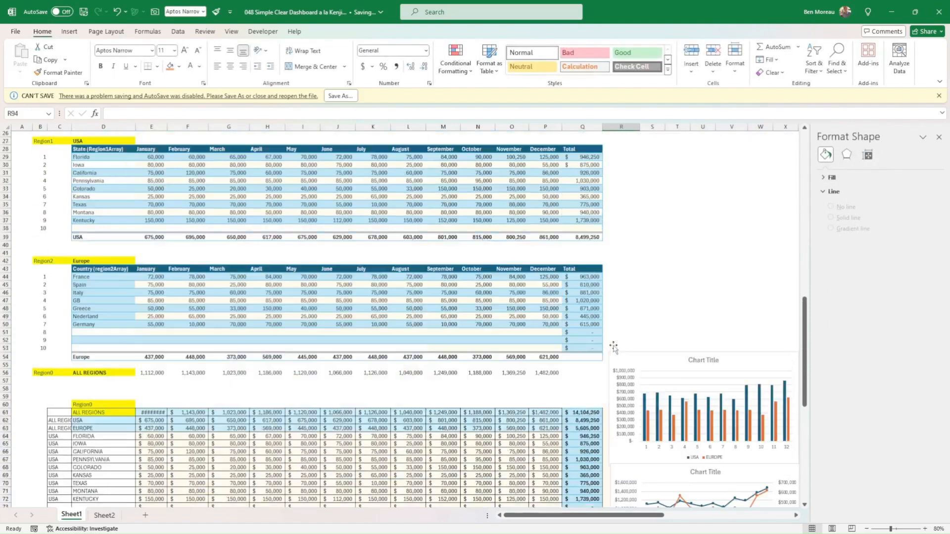
scroll(613, 347, up, 8)
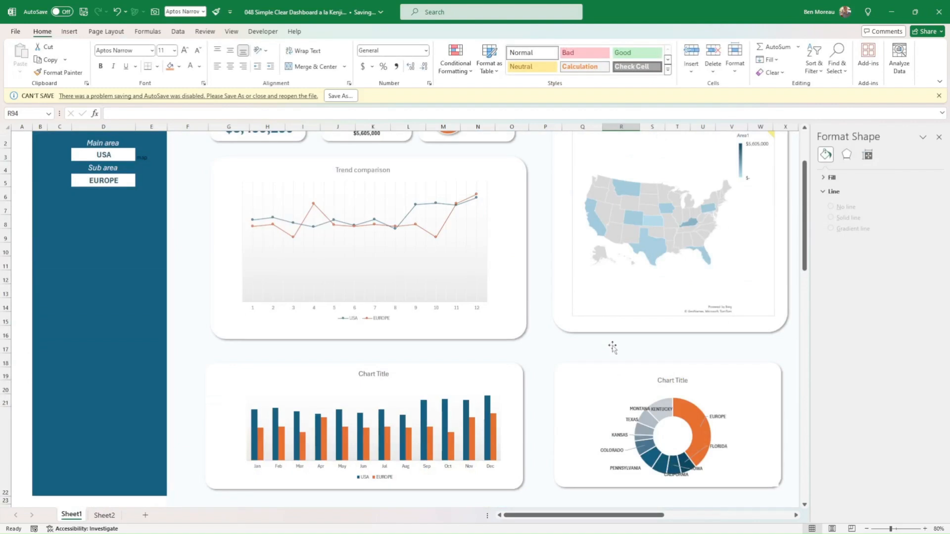
click(939, 137)
scroll(538, 169, up, 2)
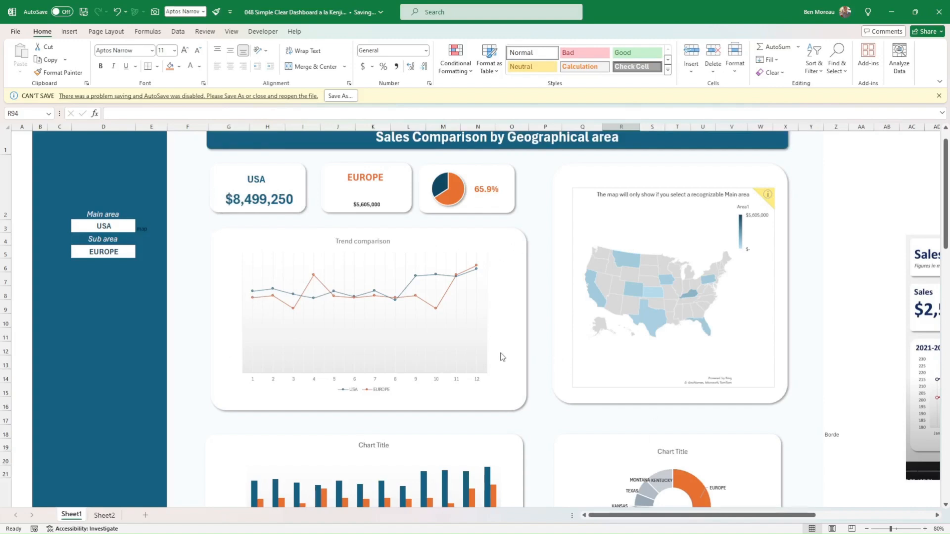
Examine the Region1 and Region2 source tables, the combined regions table, the Input1 and Input2 rows and the helper charts beneath the dashboard.
scroll(499, 354, down, 2)
scroll(499, 354, down, 5)
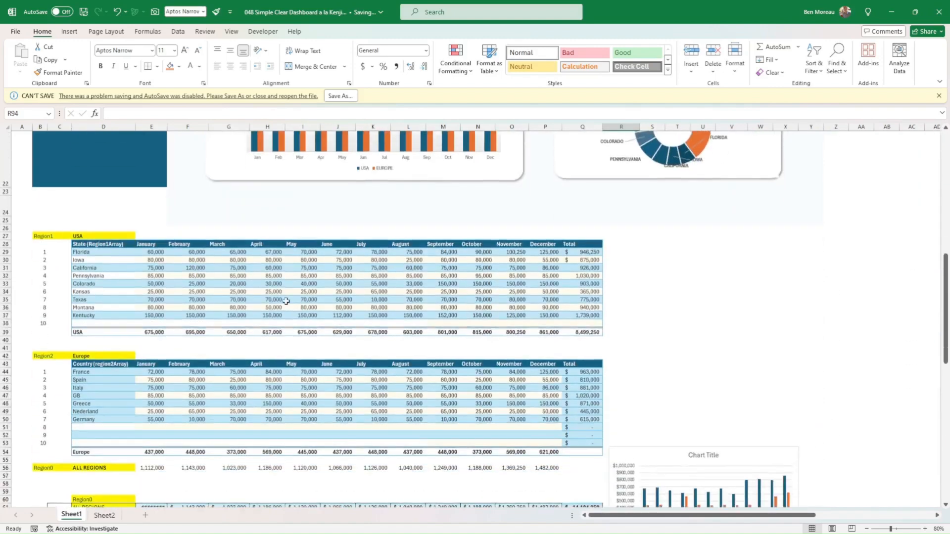
drag(93, 225, 198, 473)
click(500, 484)
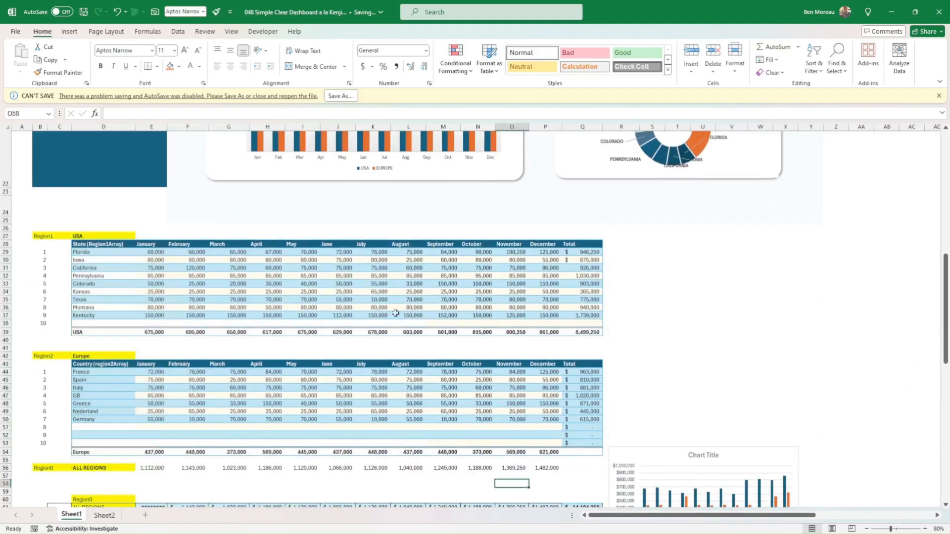
scroll(369, 351, up, 1)
scroll(369, 350, down, 7)
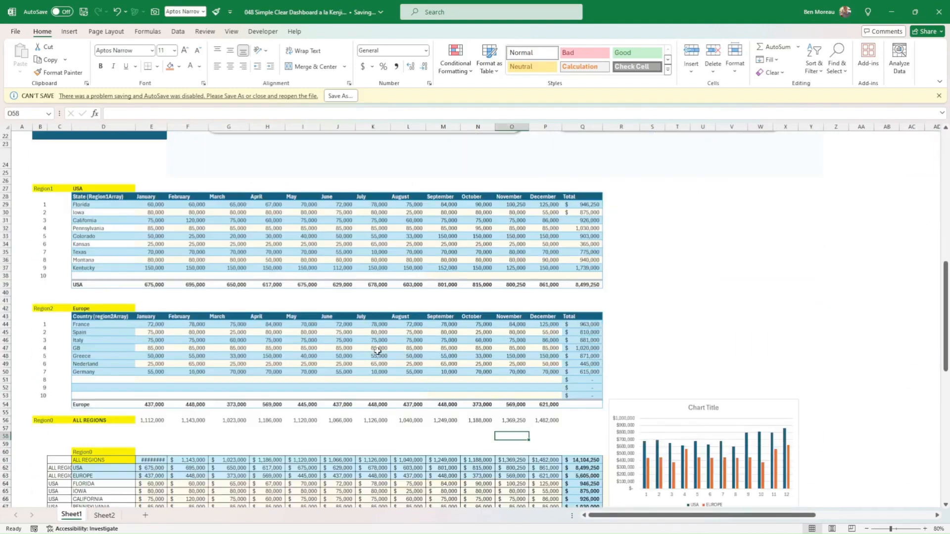
scroll(325, 354, down, 5)
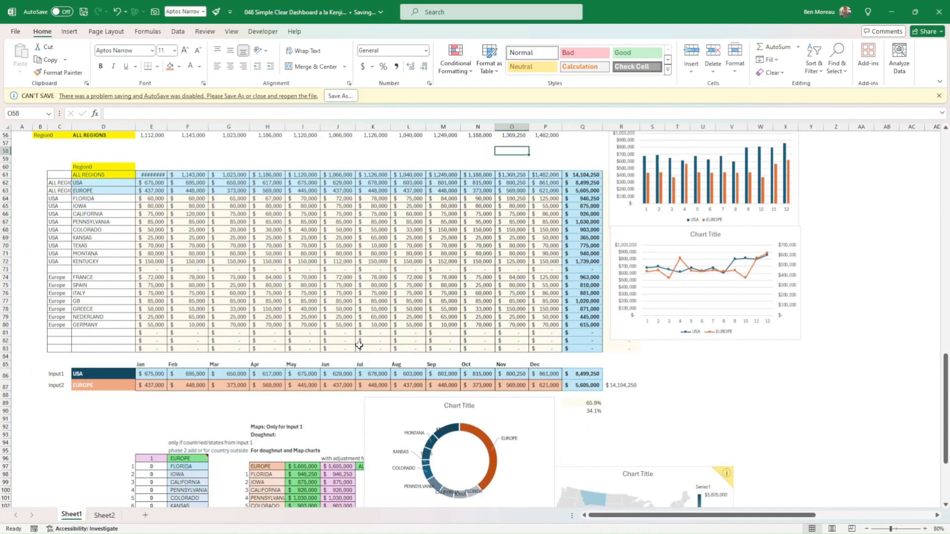
scroll(359, 345, down, 4)
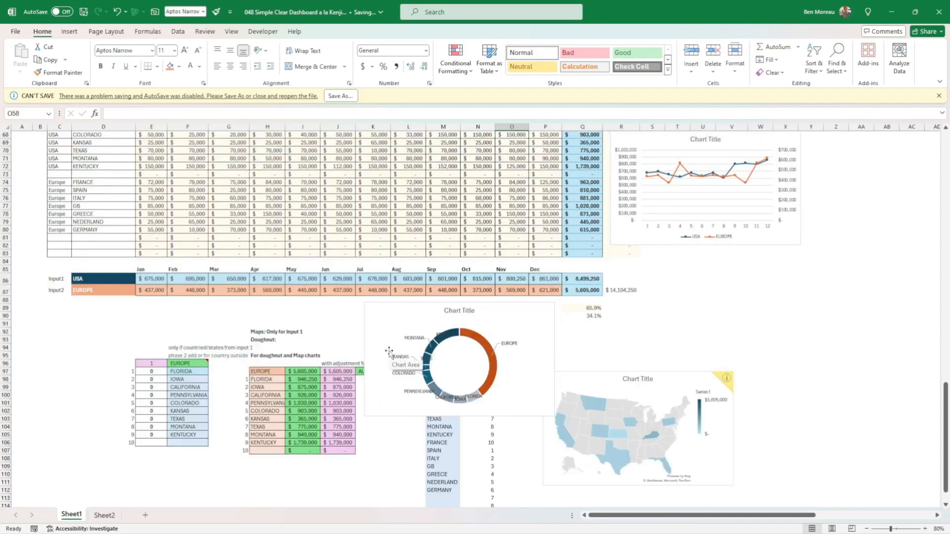
scroll(388, 352, up, 20)
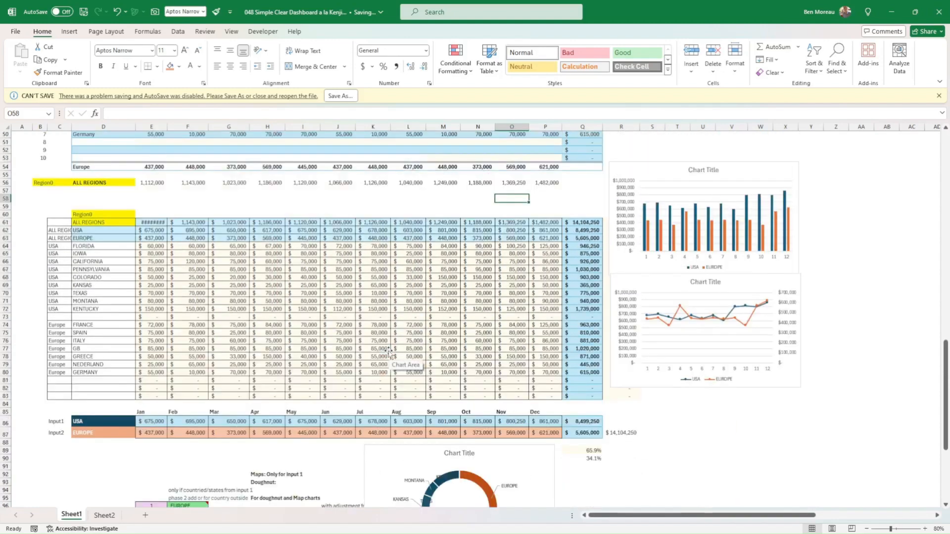
Move the Sales Comparison by Geographical area title banner slightly upward on the dashboard, away from the cards beneath it.
scroll(388, 352, up, 2)
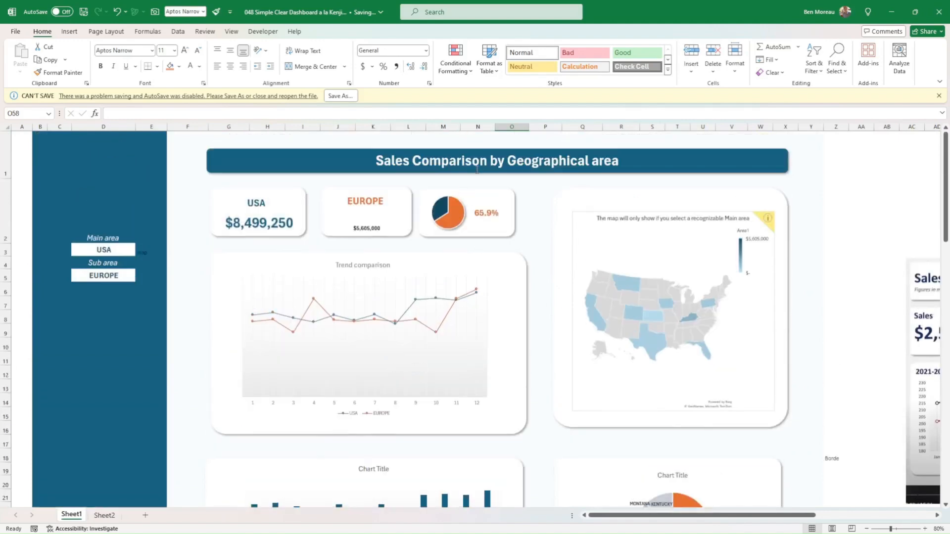
click(476, 169)
mouse_move(478, 166)
mouse_down()
mouse_move(476, 147)
mouse_move(478, 160)
mouse_up()
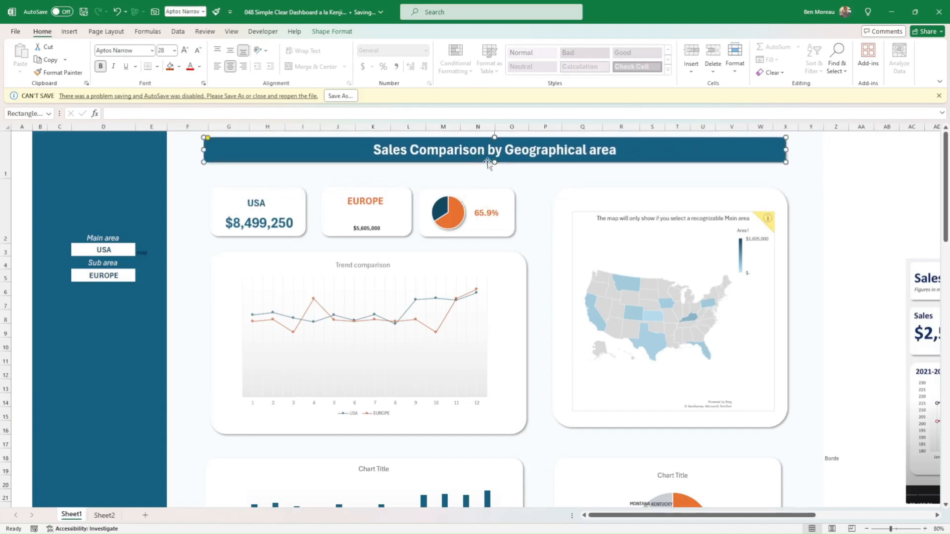
Move the helper doughnut chart off the validation list into the empty area around columns U to AB, above the helper map.
scroll(205, 294, down, 2)
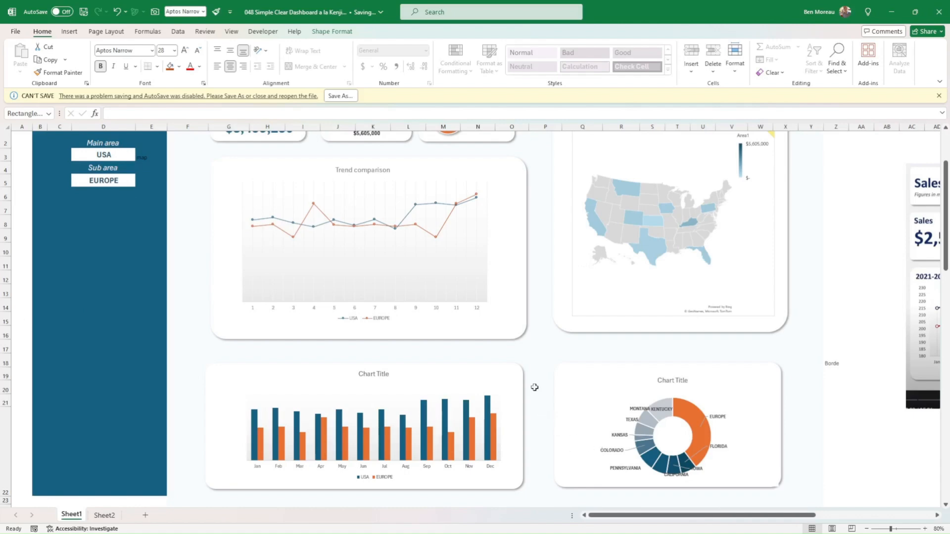
scroll(534, 388, down, 6)
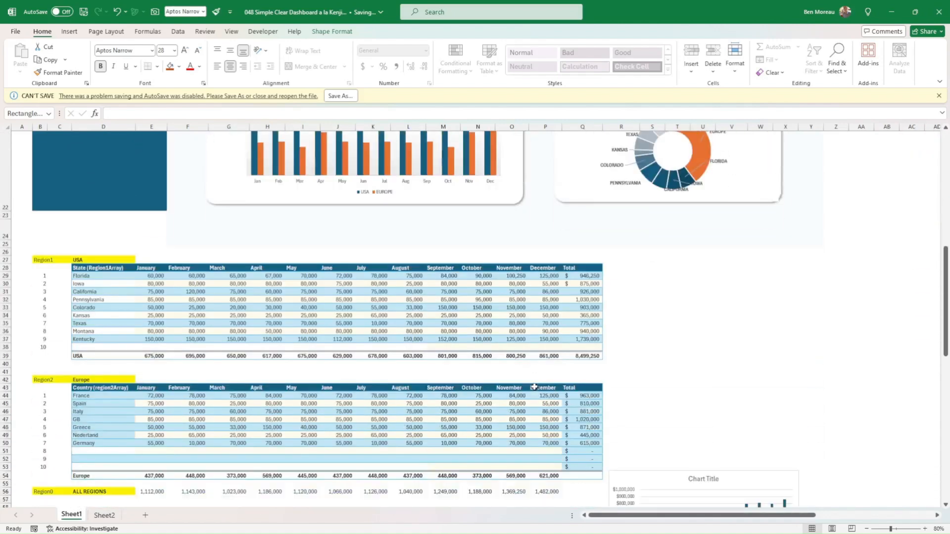
scroll(534, 388, down, 6)
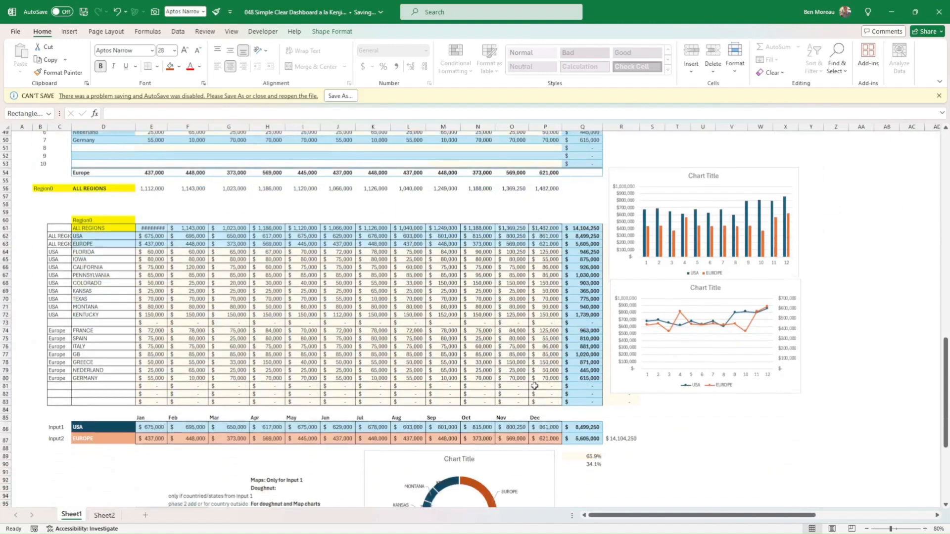
scroll(534, 386, down, 4)
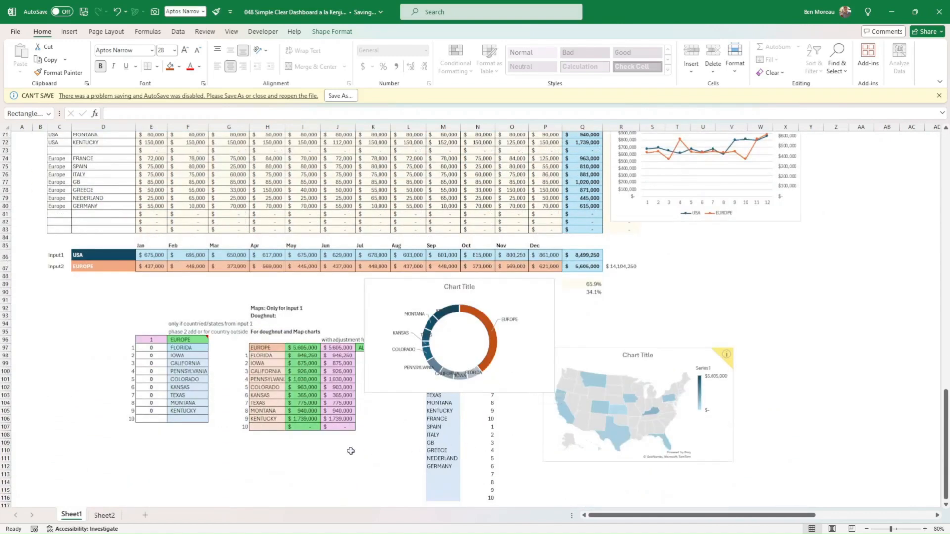
scroll(350, 450, down, 1)
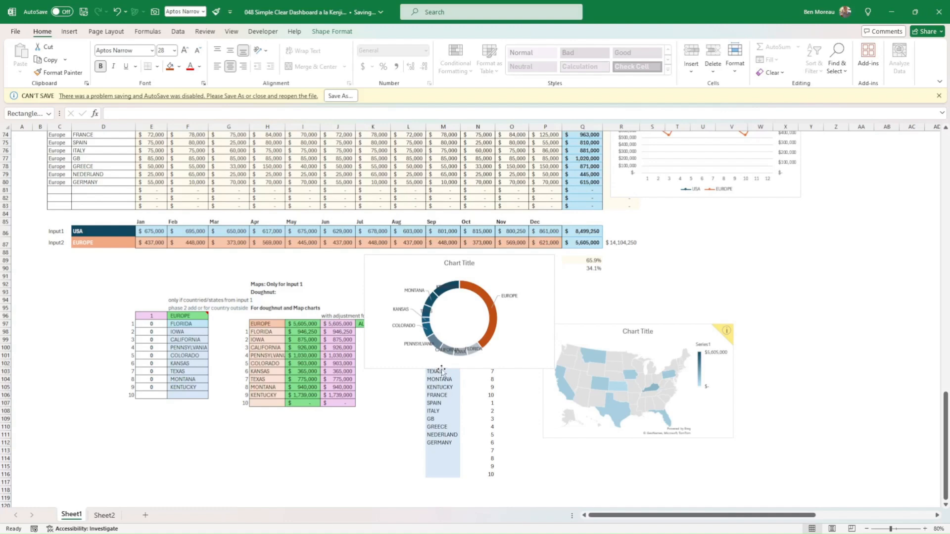
drag(442, 368, 776, 336)
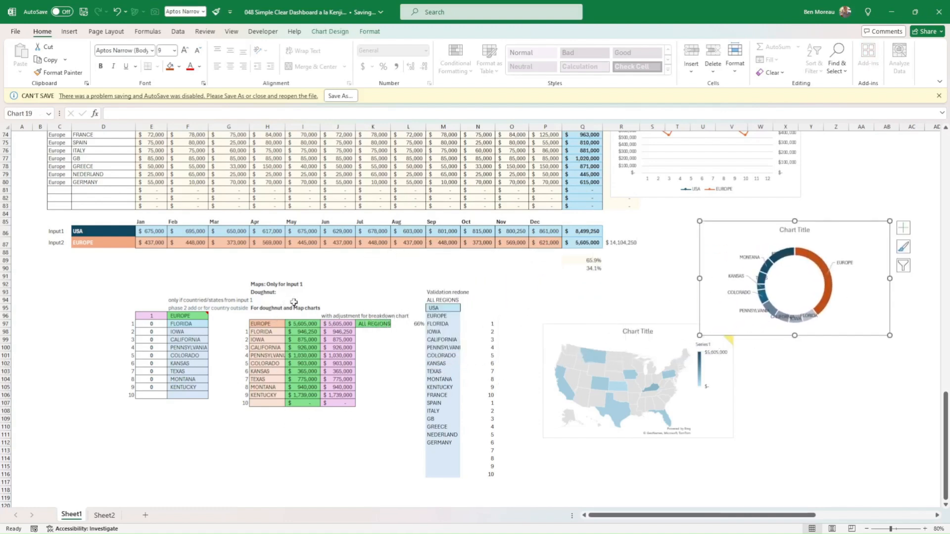